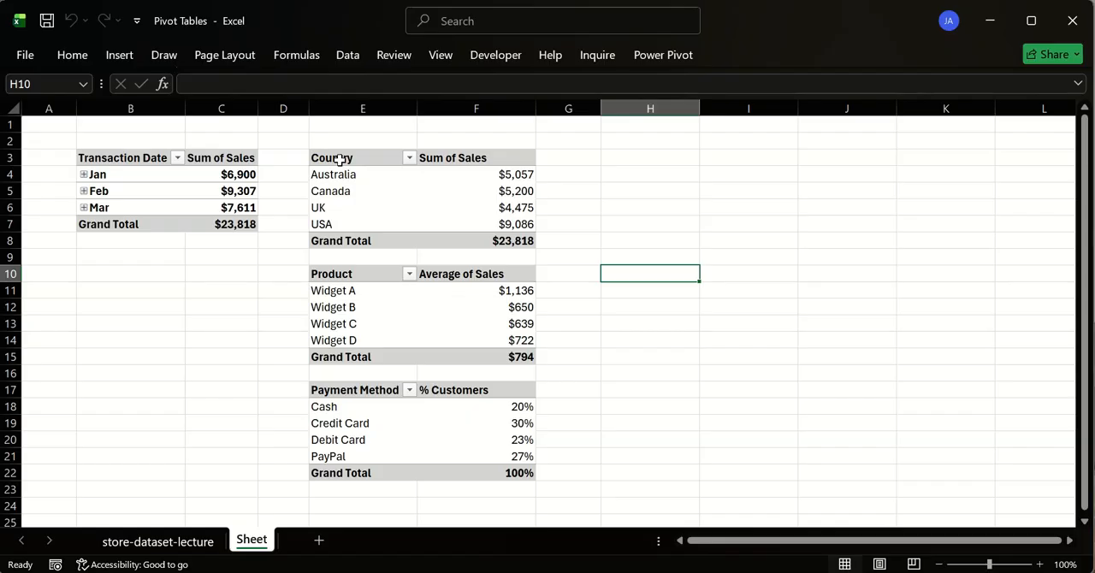
# - Try adding the Name field to the values of the Payment Method pivot table and take it out again
pyautogui.click(340, 159)
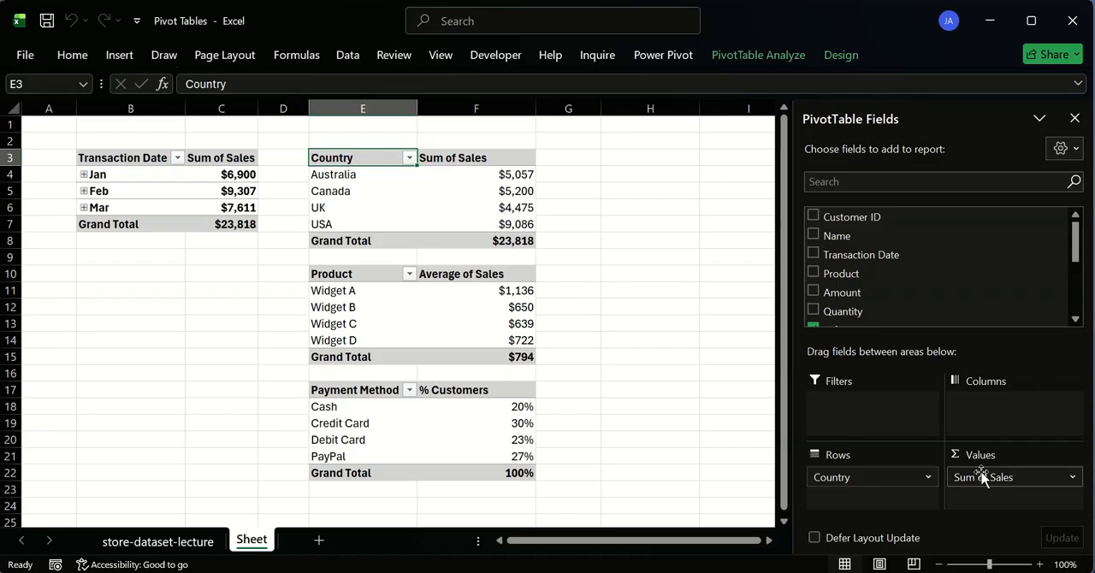
pyautogui.click(477, 406)
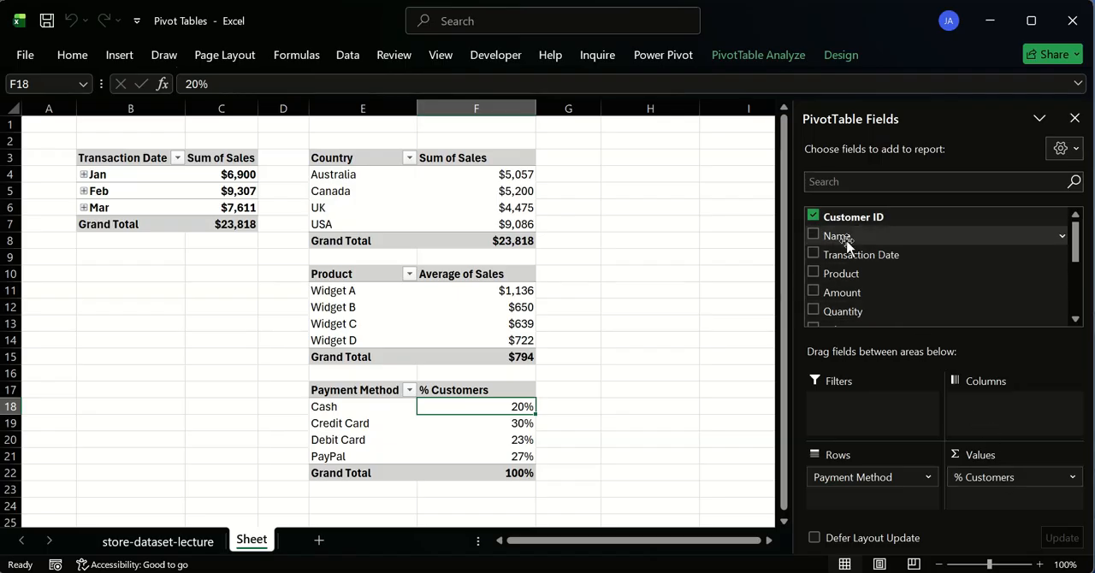
pyautogui.moveTo(864, 236); pyautogui.dragTo(1026, 498)
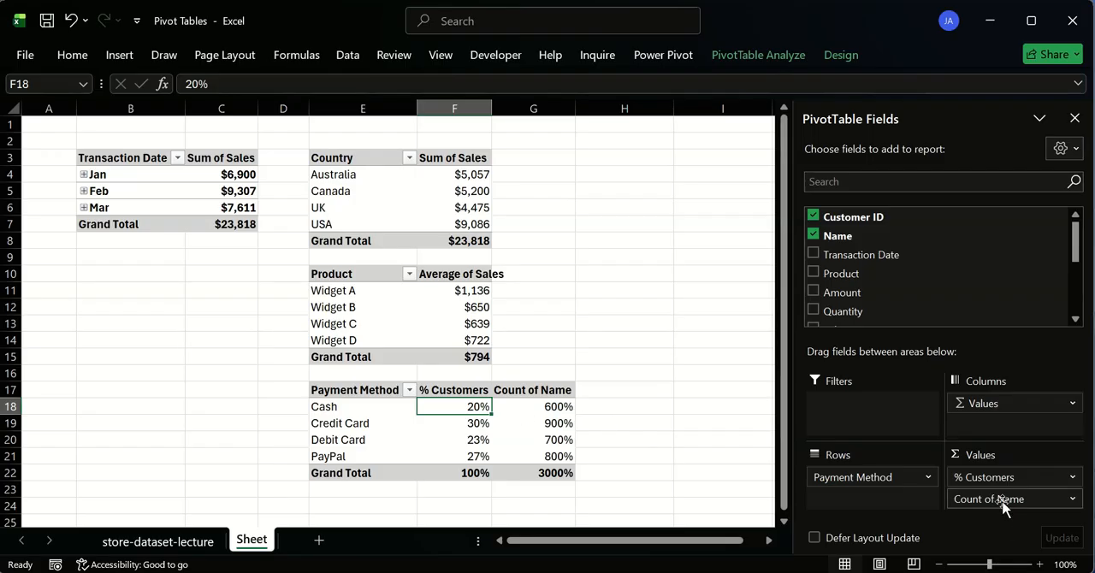
pyautogui.moveTo(1005, 507); pyautogui.dragTo(608, 374)
# - Duplicate the Country pivot table at H3 and replace the copy's Sum of Sales values with the Name field
pyautogui.moveTo(337, 158); pyautogui.dragTo(528, 241)
pyautogui.hotkey('ctrl', 'c')
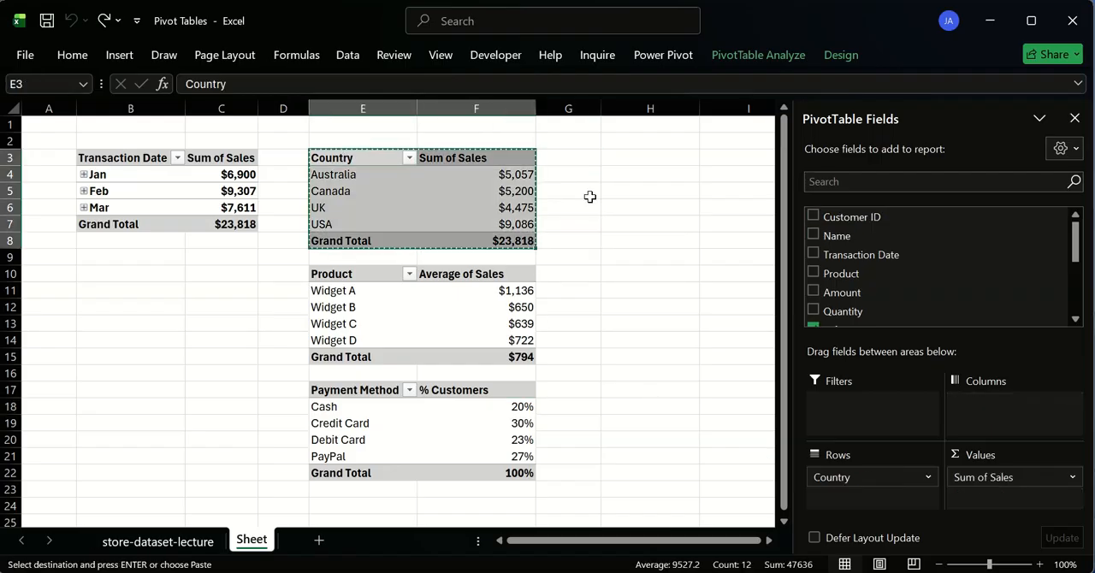
pyautogui.click(626, 155)
pyautogui.hotkey('ctrl', 'v')
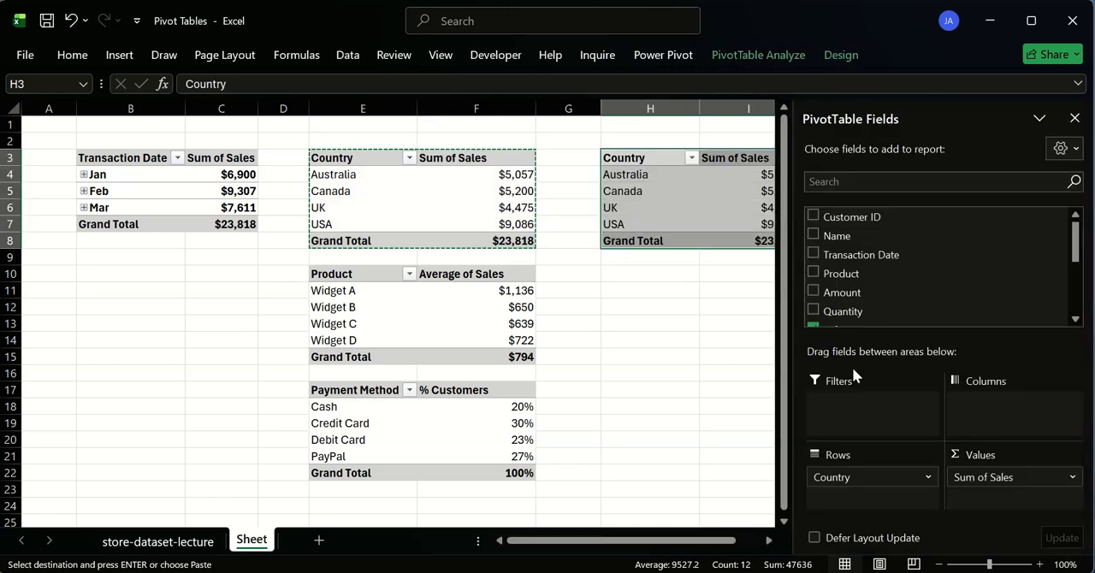
pyautogui.moveTo(998, 479); pyautogui.dragTo(697, 351)
pyautogui.moveTo(843, 235); pyautogui.dragTo(1005, 502)
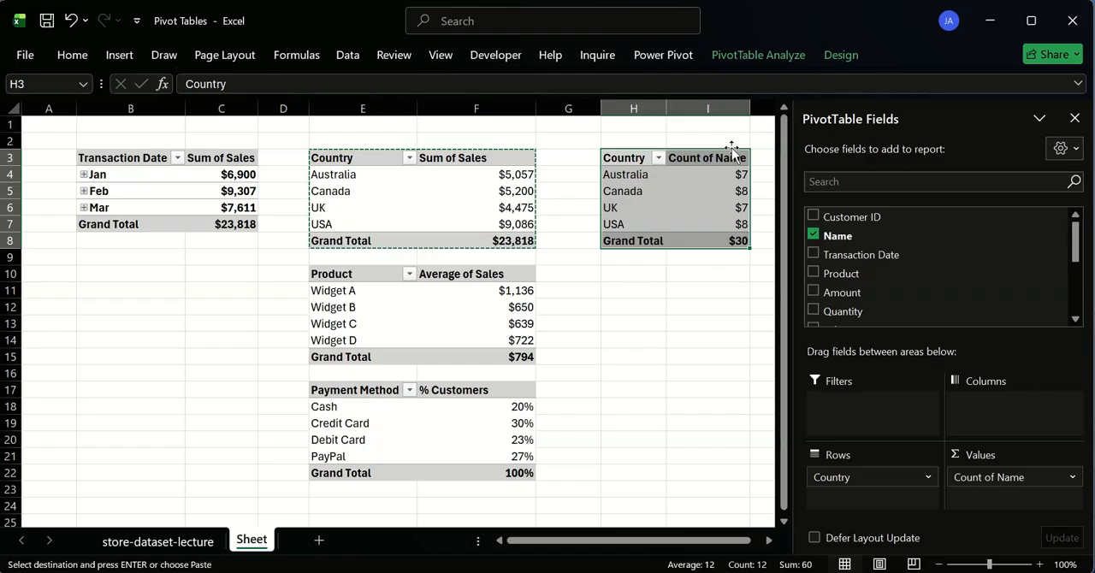
# - Clear the currency formatting from the Count of Name values in I4:I8
pyautogui.moveTo(733, 173); pyautogui.dragTo(724, 245)
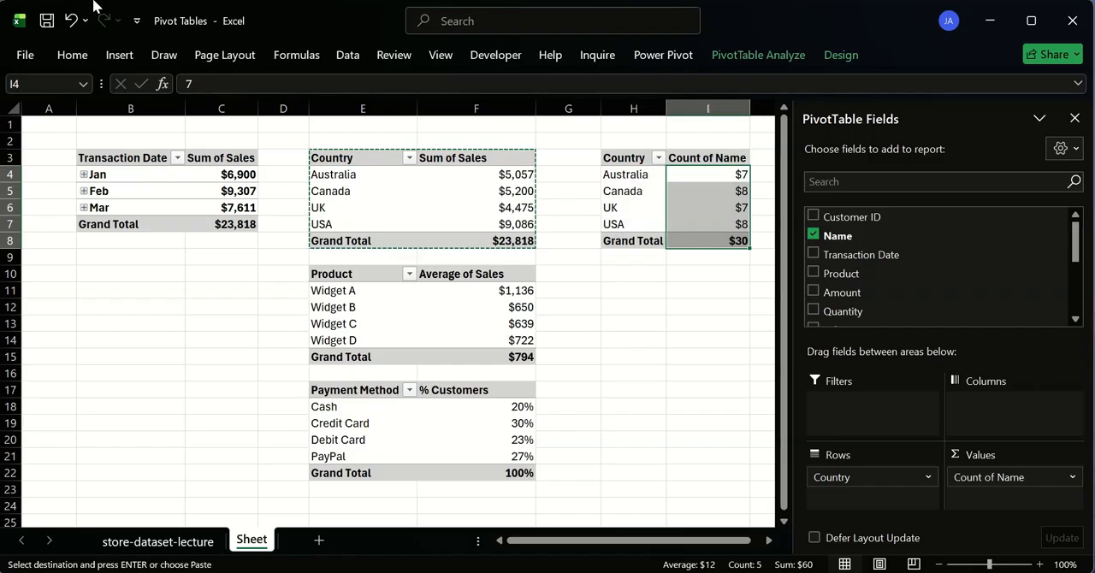
pyautogui.click(72, 54)
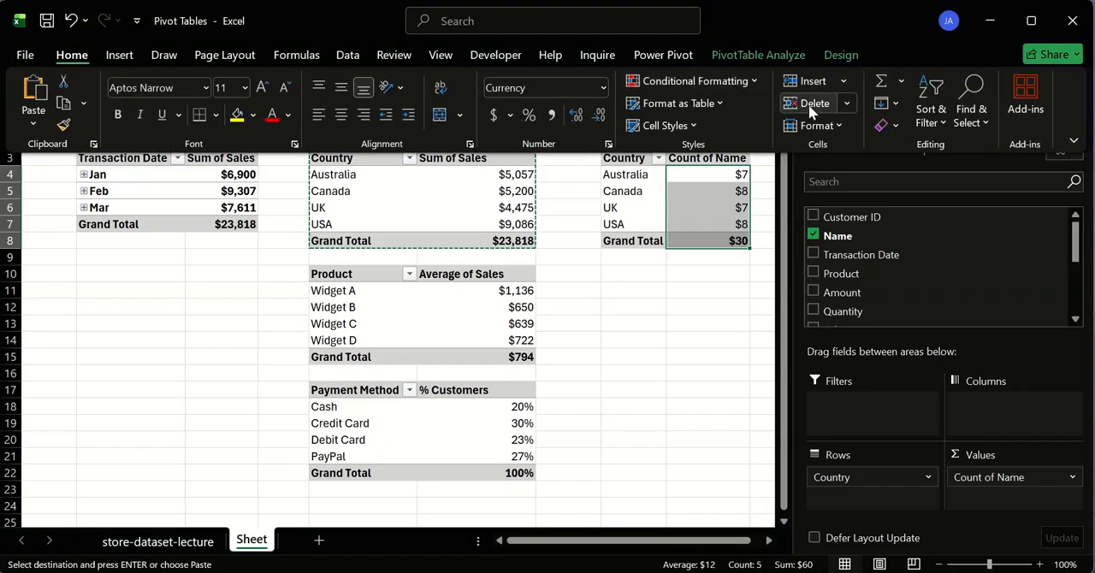
pyautogui.click(838, 126)
pyautogui.click(890, 127)
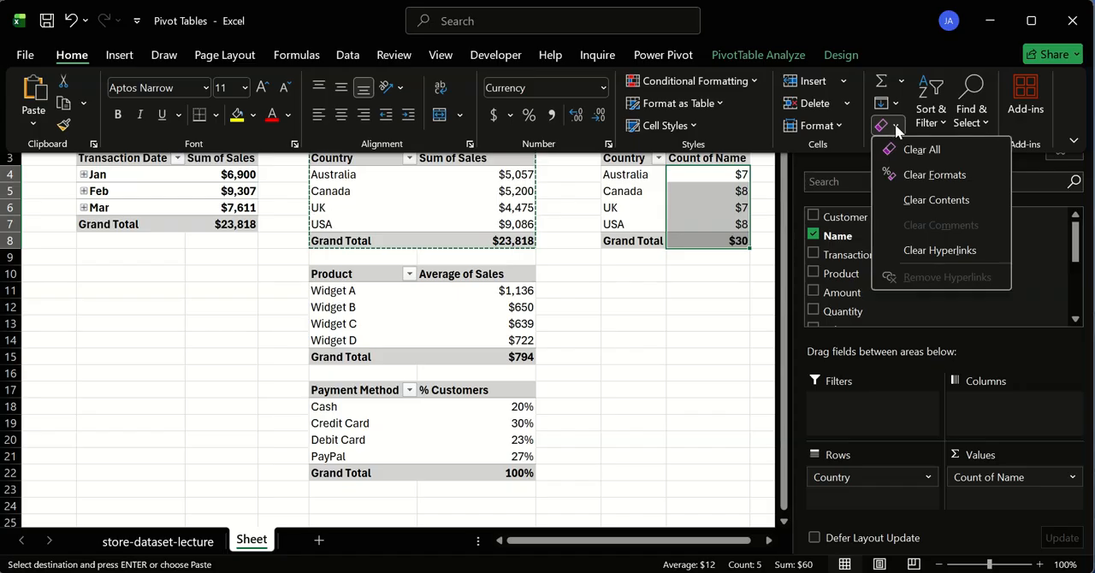
pyautogui.click(905, 174)
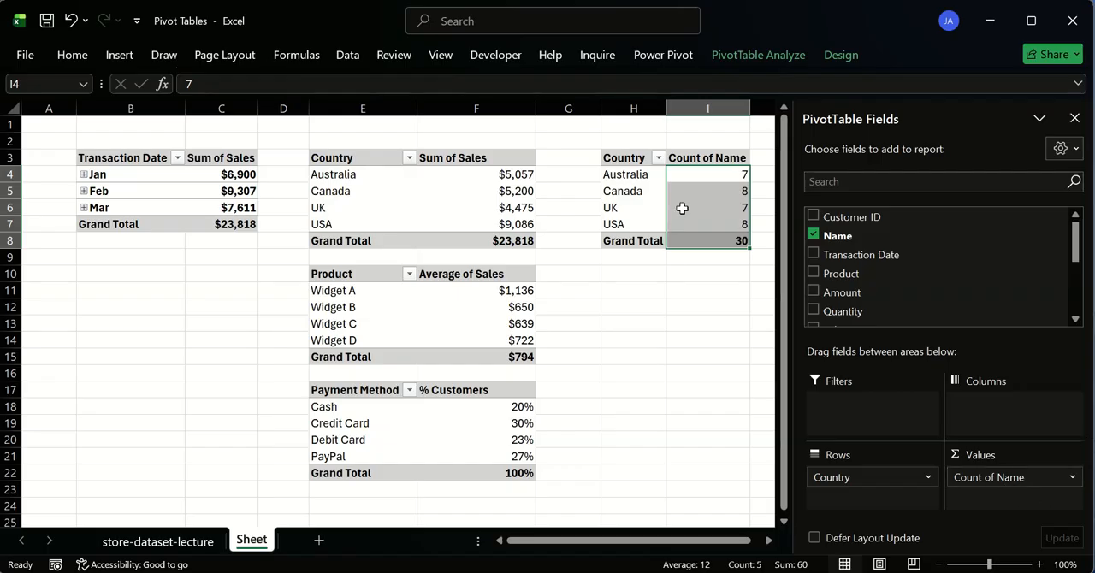
pyautogui.moveTo(682, 208)
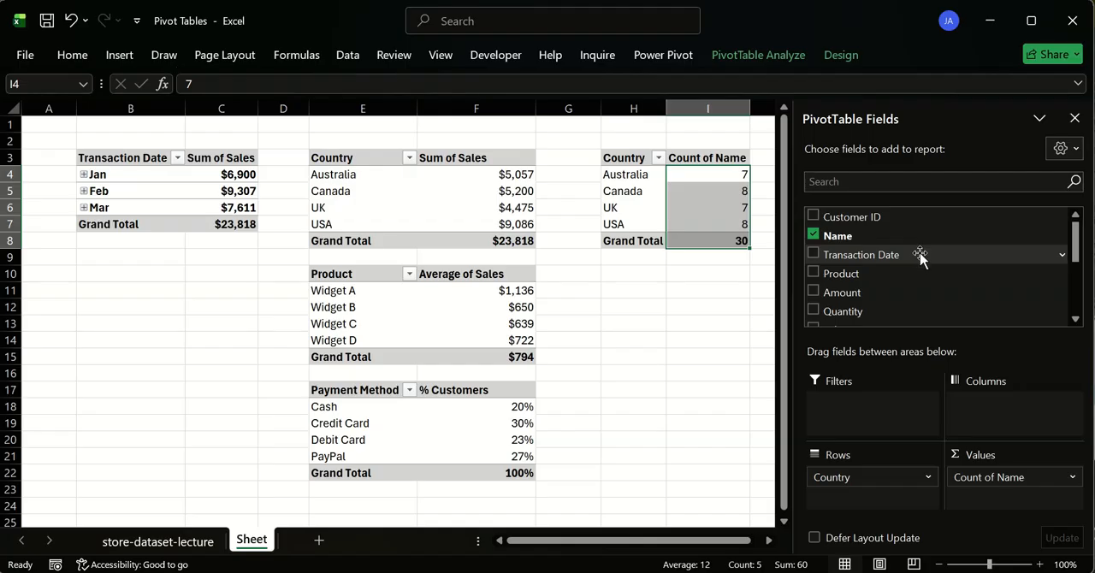
pyautogui.scroll(-3, 887, 274)
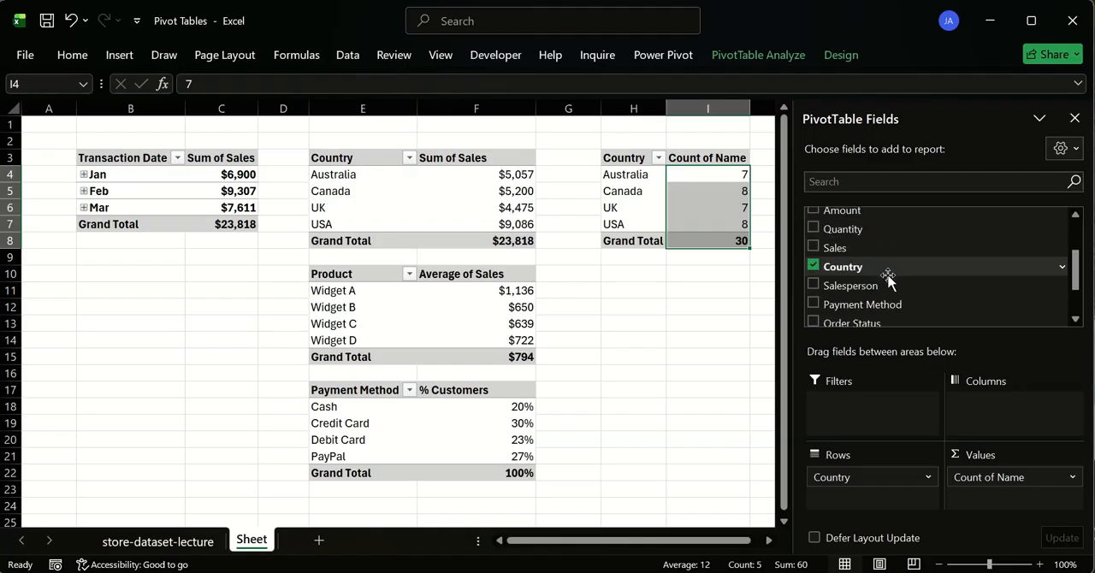
pyautogui.scroll(2, 891, 261)
pyautogui.scroll(2, 884, 250)
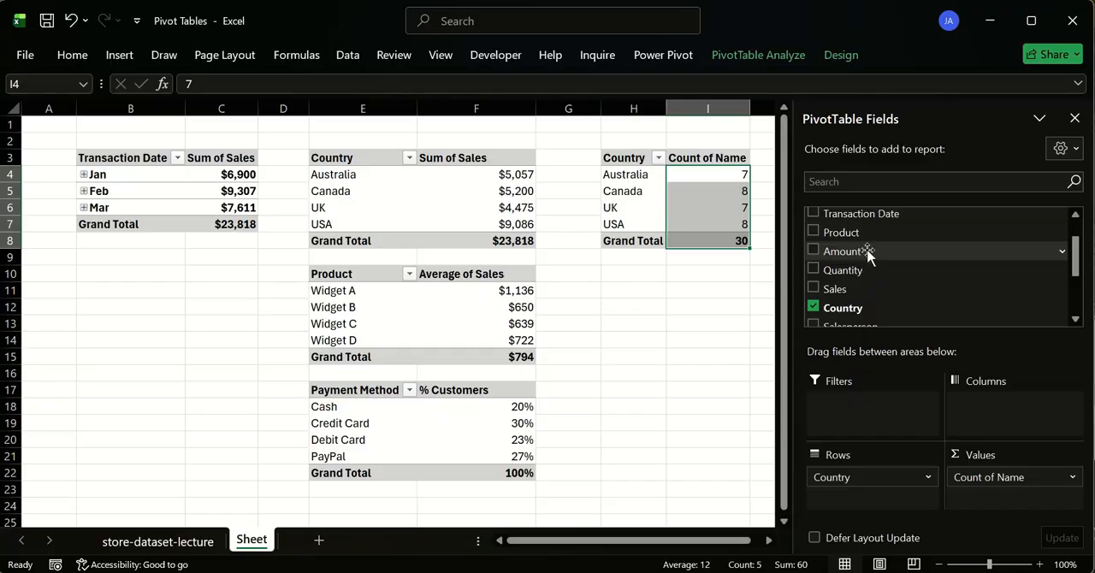
pyautogui.scroll(2, 867, 251)
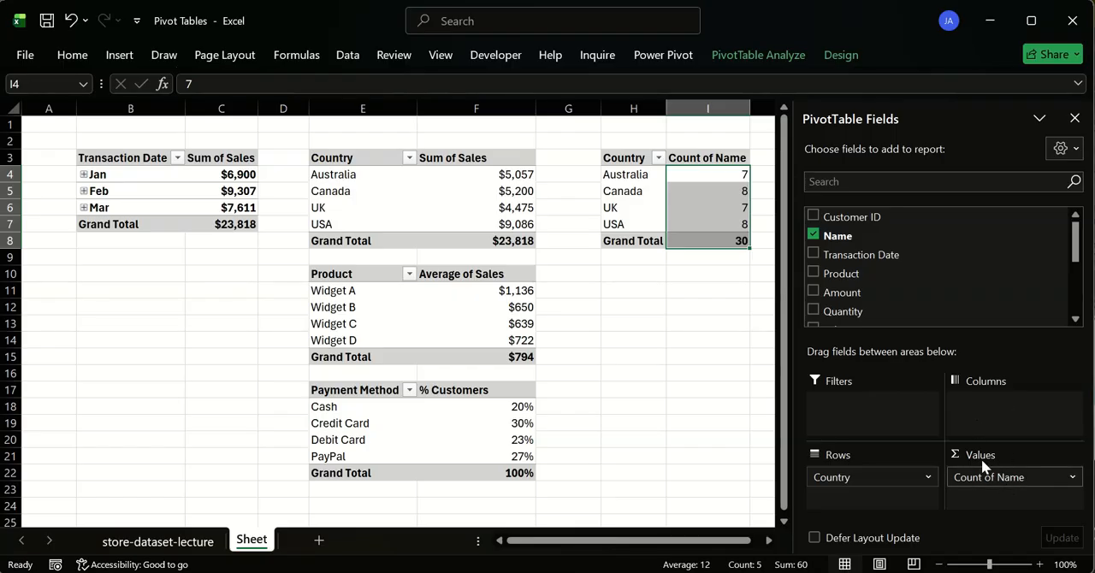
pyautogui.moveTo(730, 220)
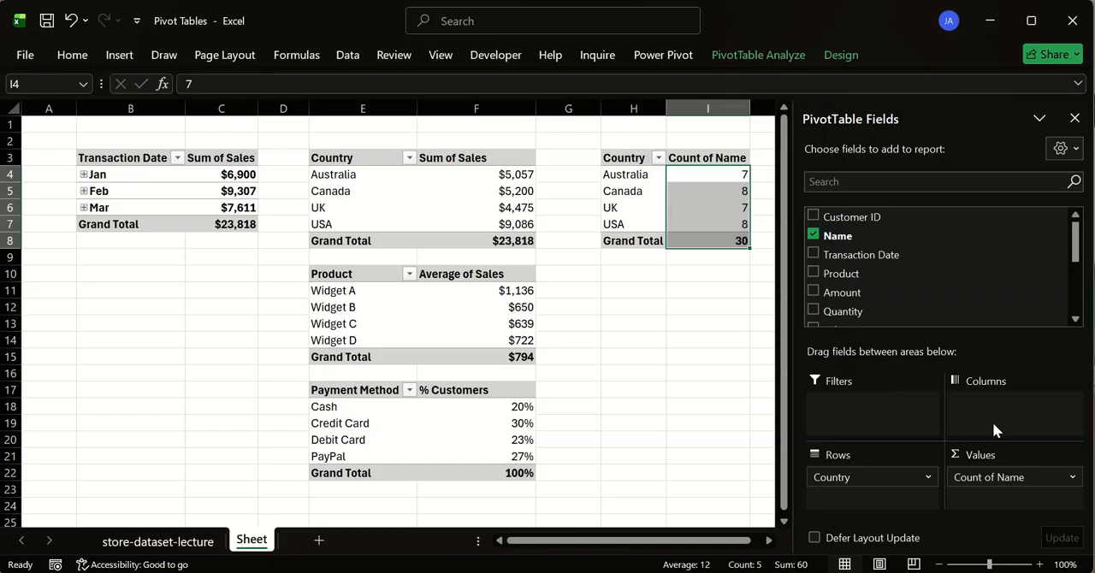
# - Delete the duplicated Country pivot table in H3:I8
pyautogui.click(693, 177)
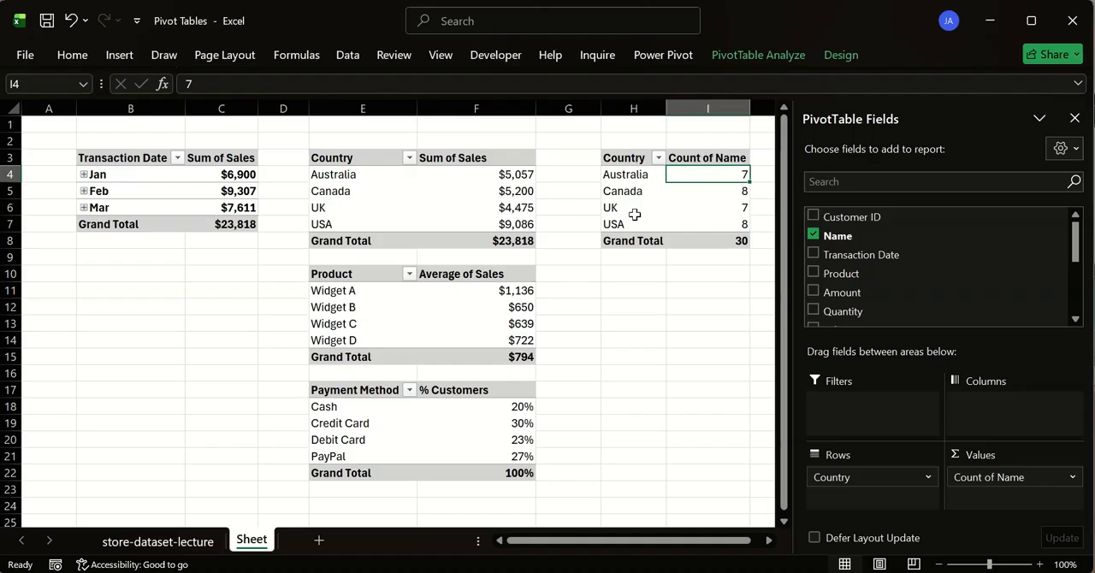
pyautogui.moveTo(638, 158); pyautogui.dragTo(713, 251)
pyautogui.press('Delete')
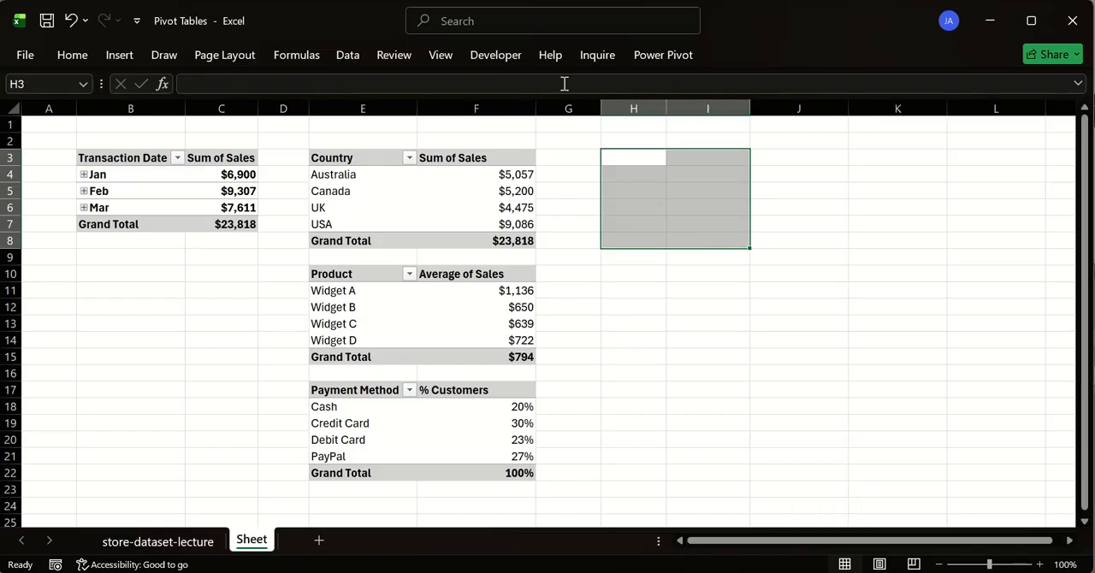
# - Examine the fields available to the Country pivot table
pyautogui.click(360, 160)
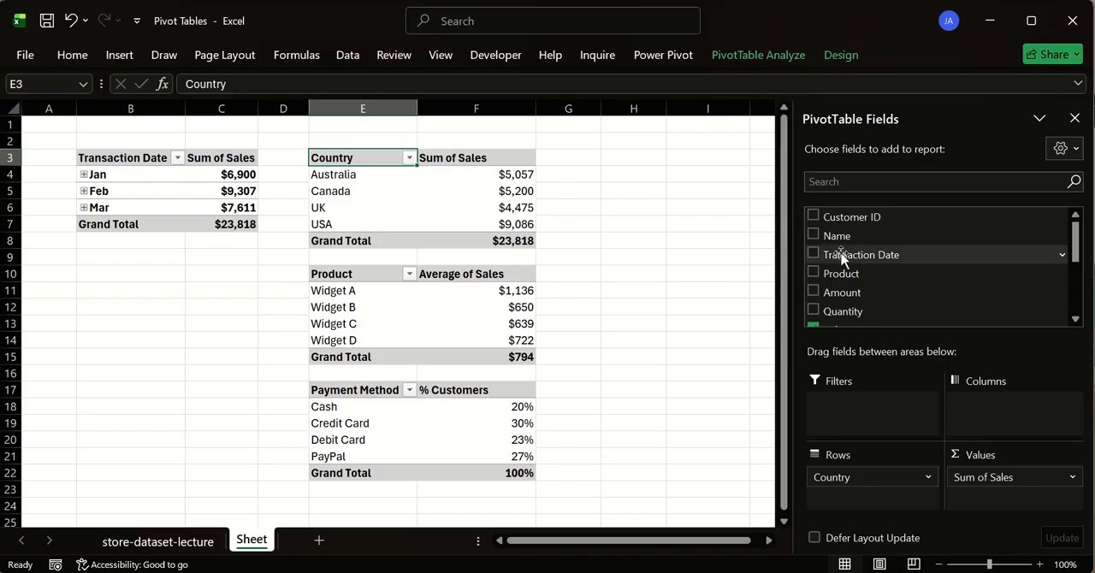
pyautogui.scroll(-1, 840, 256)
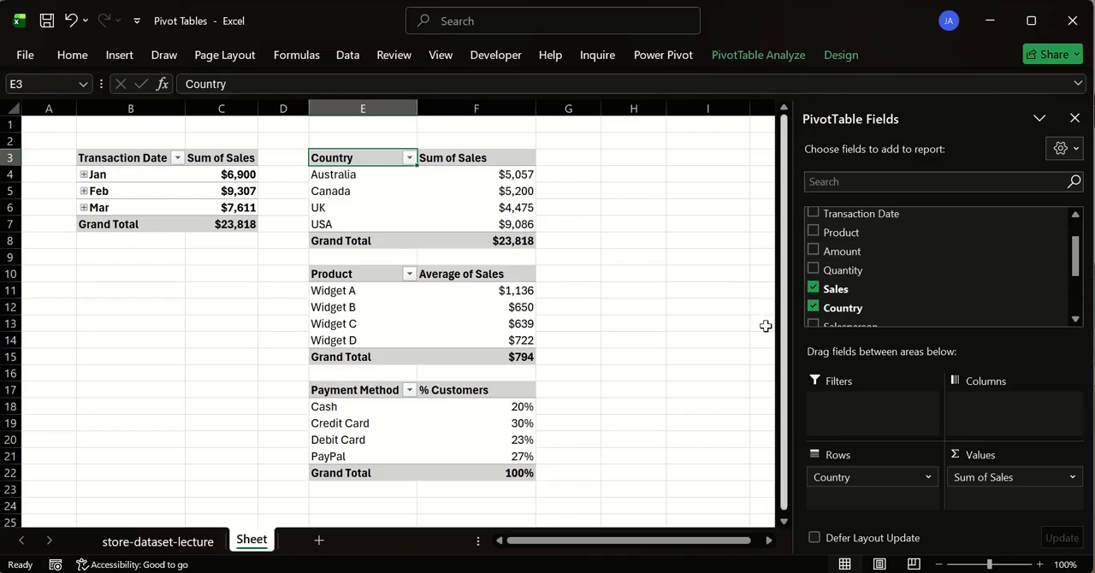
pyautogui.scroll(-2, 838, 252)
pyautogui.scroll(3, 843, 255)
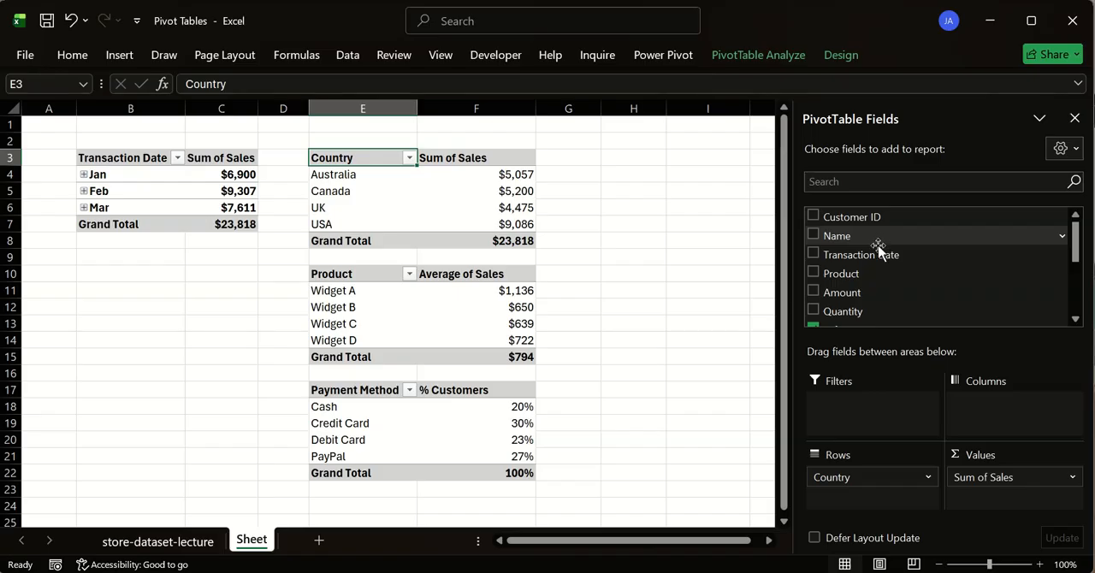
pyautogui.scroll(-1, 877, 254)
pyautogui.scroll(-3, 877, 256)
pyautogui.scroll(3, 869, 255)
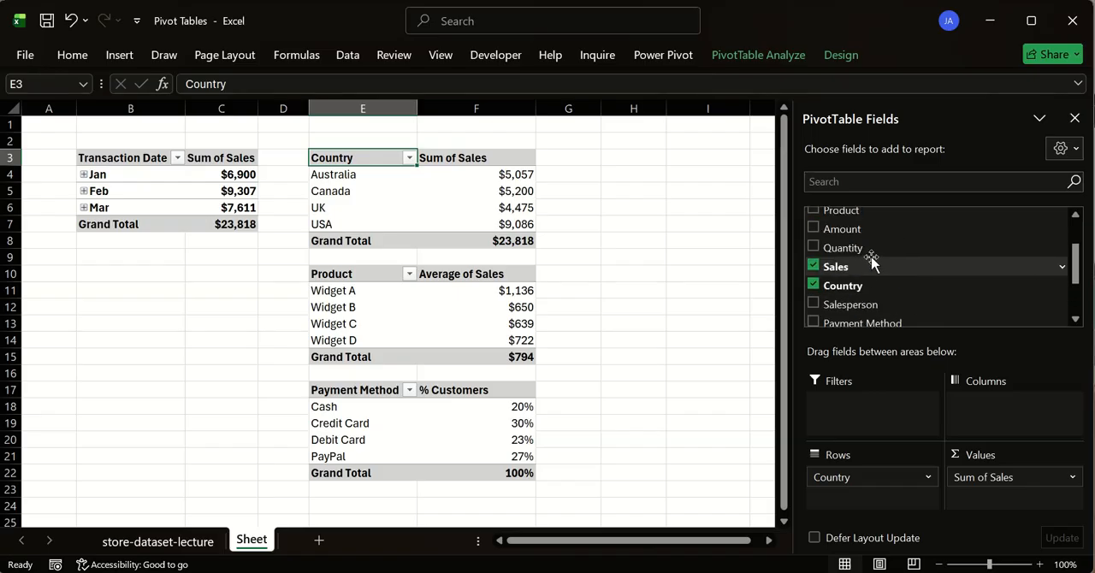
pyautogui.scroll(1, 872, 259)
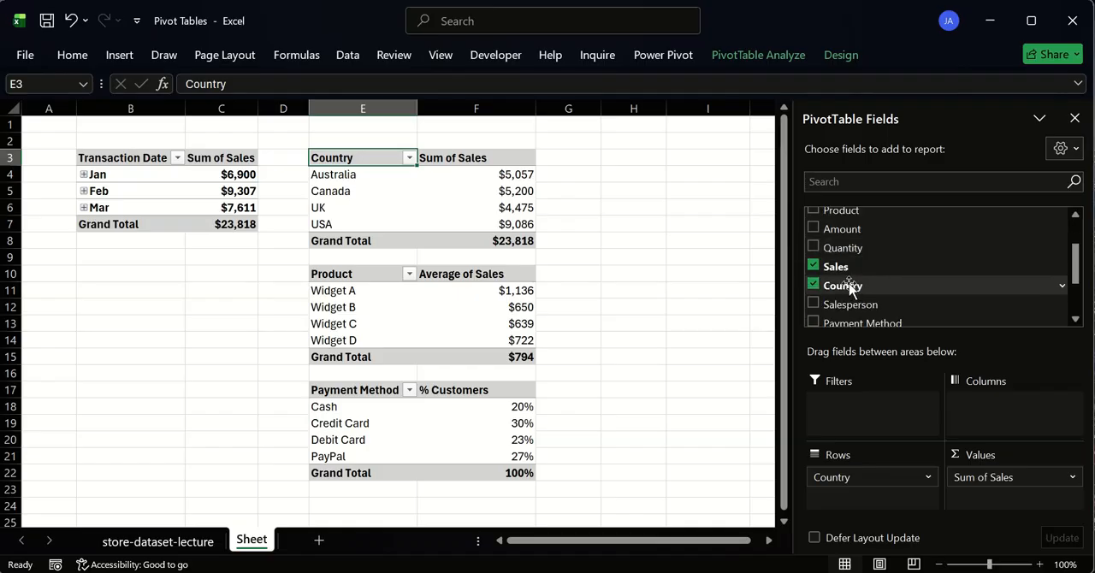
pyautogui.moveTo(865, 289); pyautogui.dragTo(865, 238)
# - Add the Country field as a filter to the Transaction Date pivot table
pyautogui.click(155, 159)
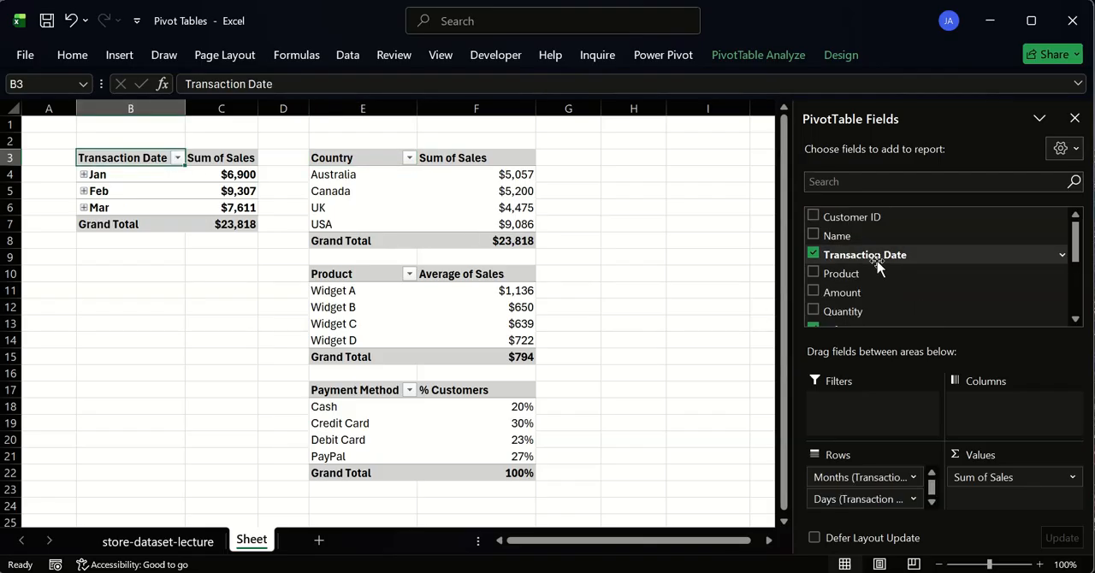
pyautogui.scroll(-1, 864, 257)
pyautogui.moveTo(861, 312); pyautogui.dragTo(865, 432)
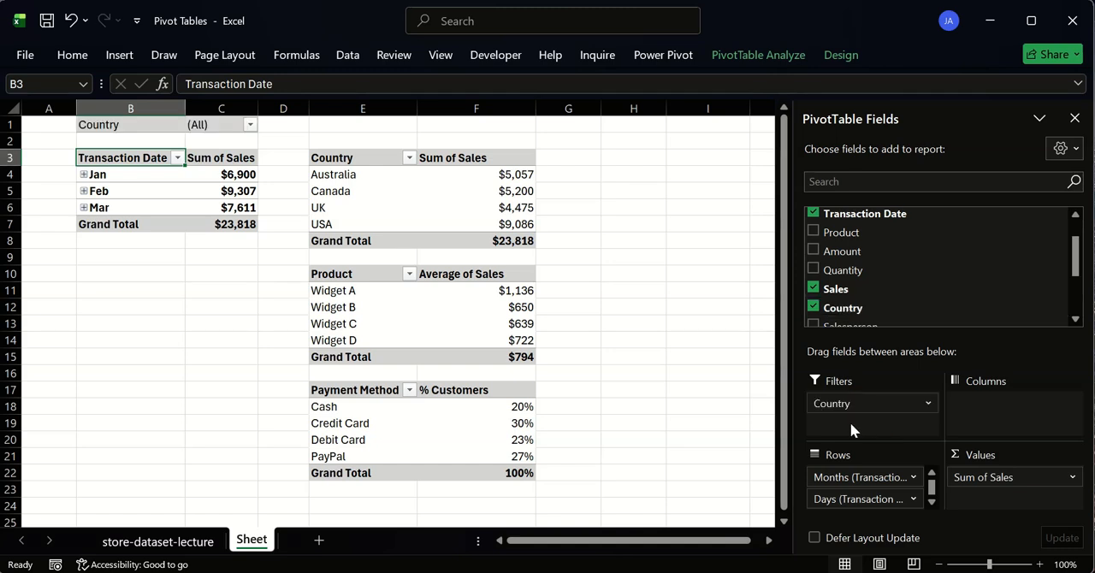
pyautogui.click(250, 125)
pyautogui.click(80, 200)
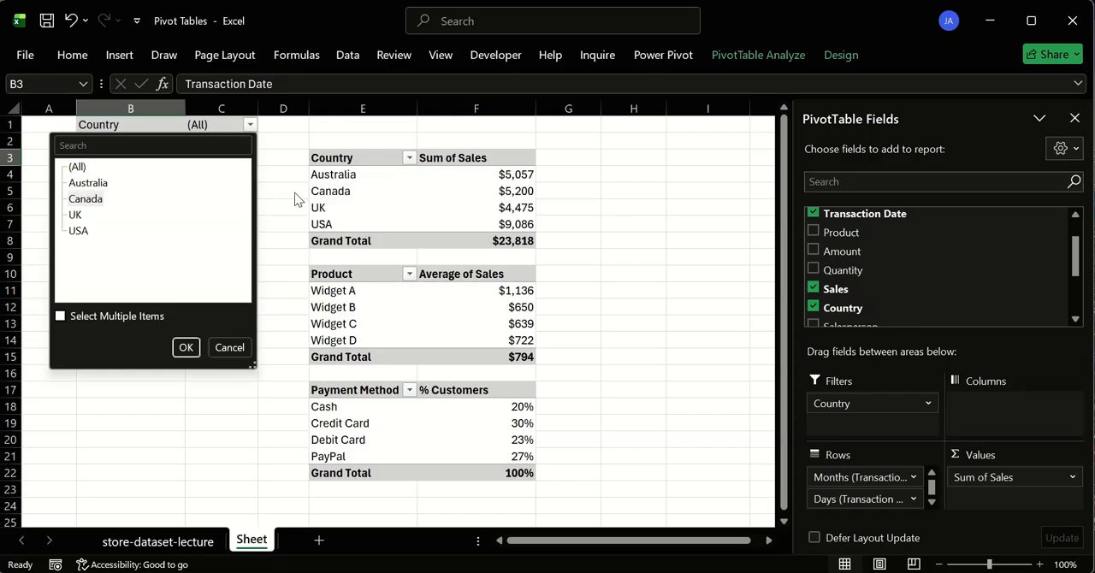
pyautogui.click(227, 347)
pyautogui.click(228, 175)
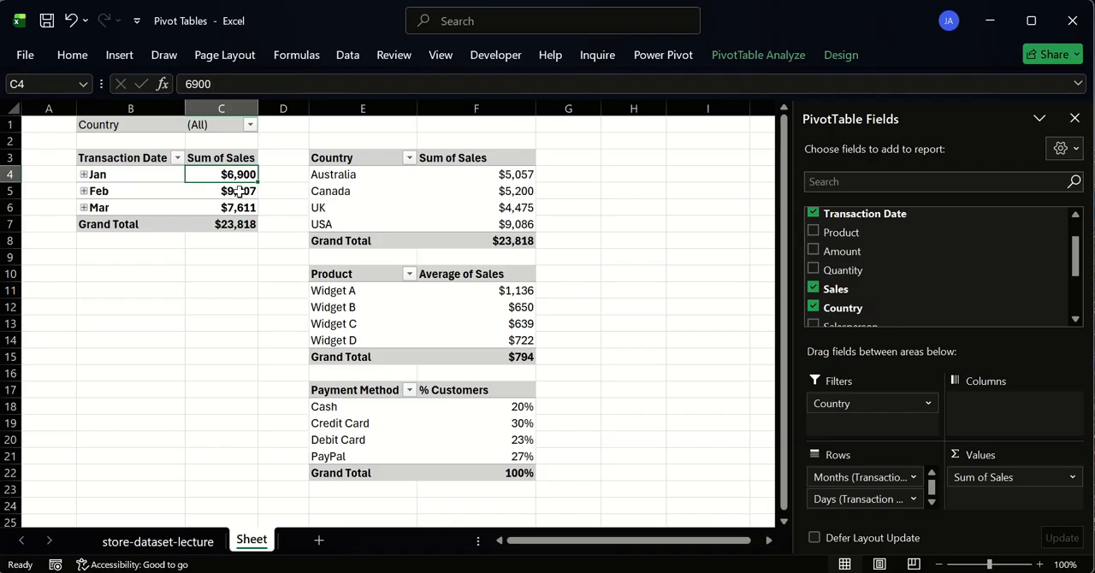
# - Filter the Transaction Date pivot table to the country Canada
pyautogui.click(249, 125)
pyautogui.click(86, 199)
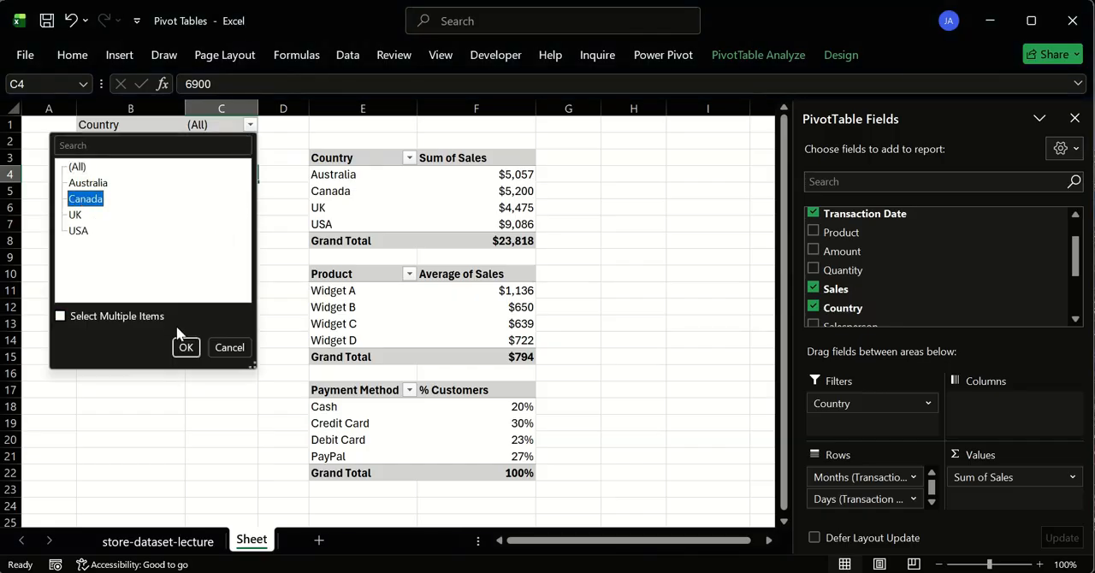
pyautogui.click(185, 345)
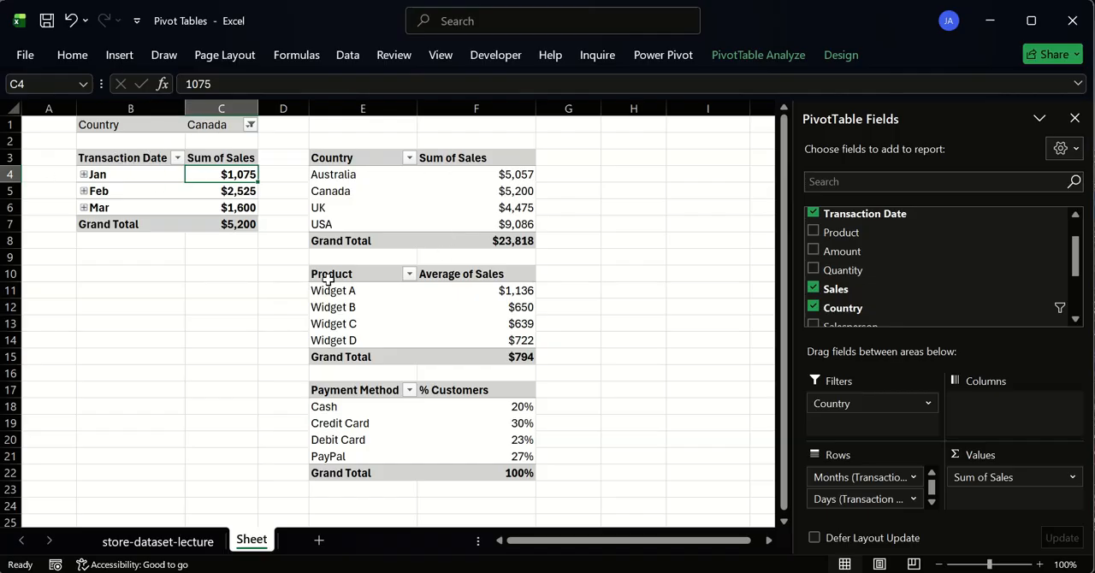
pyautogui.moveTo(499, 291); pyautogui.dragTo(377, 440)
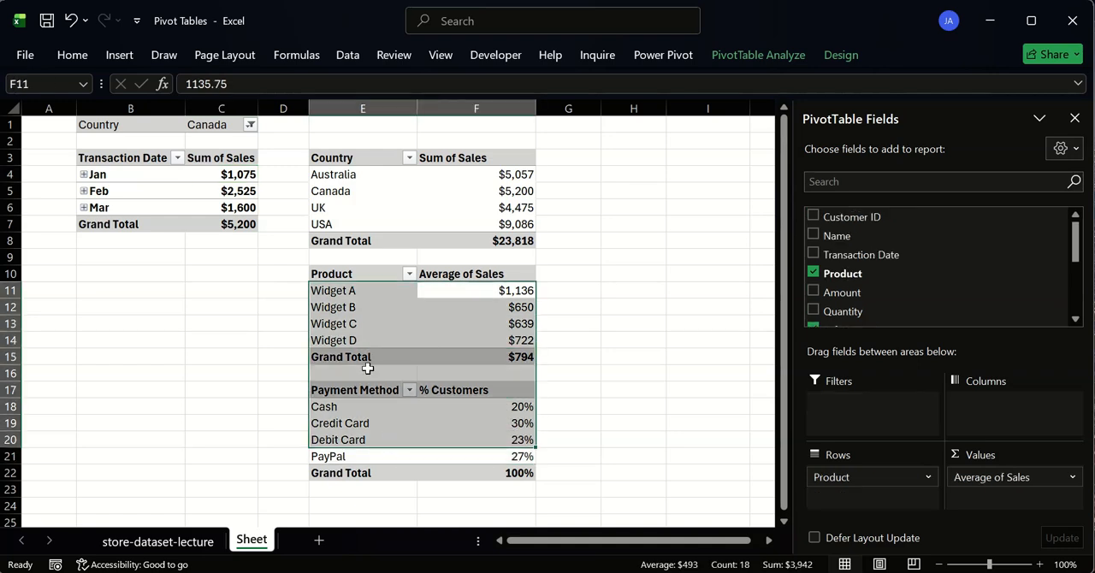
pyautogui.click(300, 274)
pyautogui.moveTo(349, 163)
pyautogui.mouseDown()
pyautogui.moveTo(454, 397)
pyautogui.moveTo(452, 332)
pyautogui.moveTo(362, 172)
pyautogui.mouseUp()
pyautogui.click(626, 225)
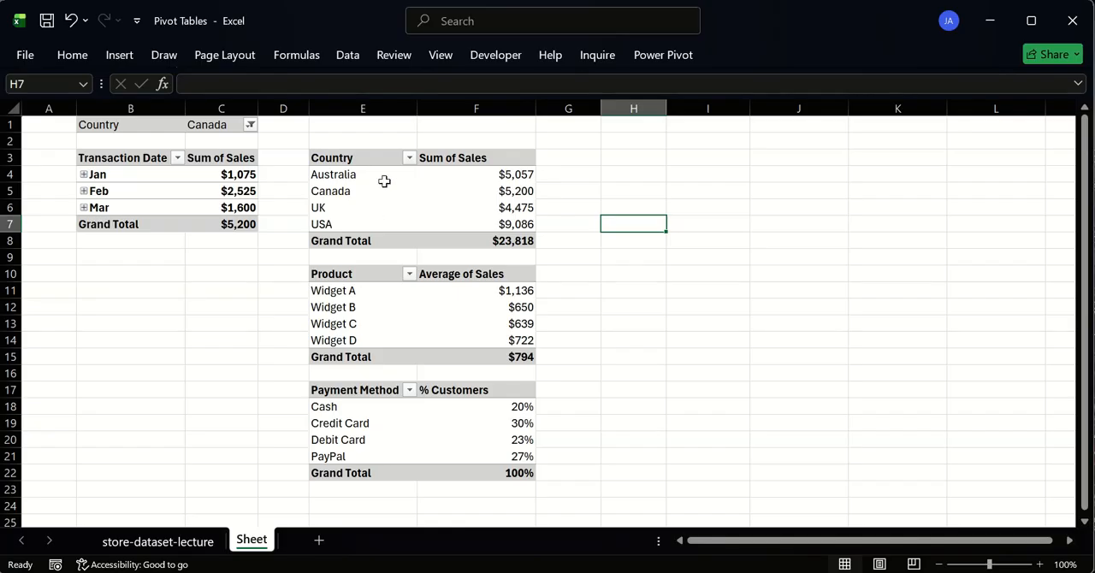
# - Remove the Country filter field from the Transaction Date pivot table
pyautogui.click(151, 157)
pyautogui.moveTo(917, 396); pyautogui.dragTo(624, 244)
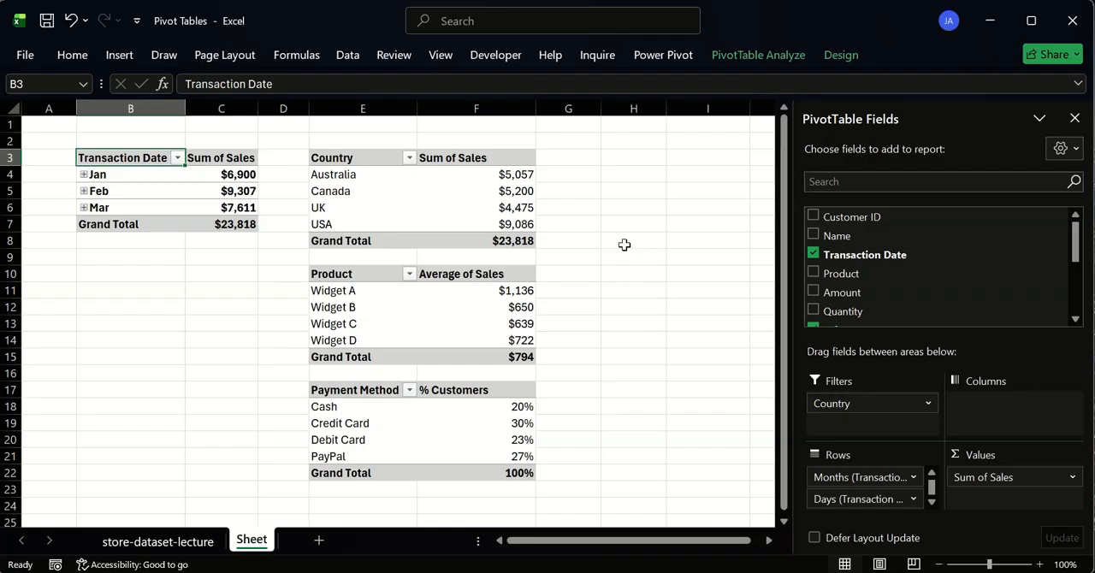
pyautogui.click(624, 245)
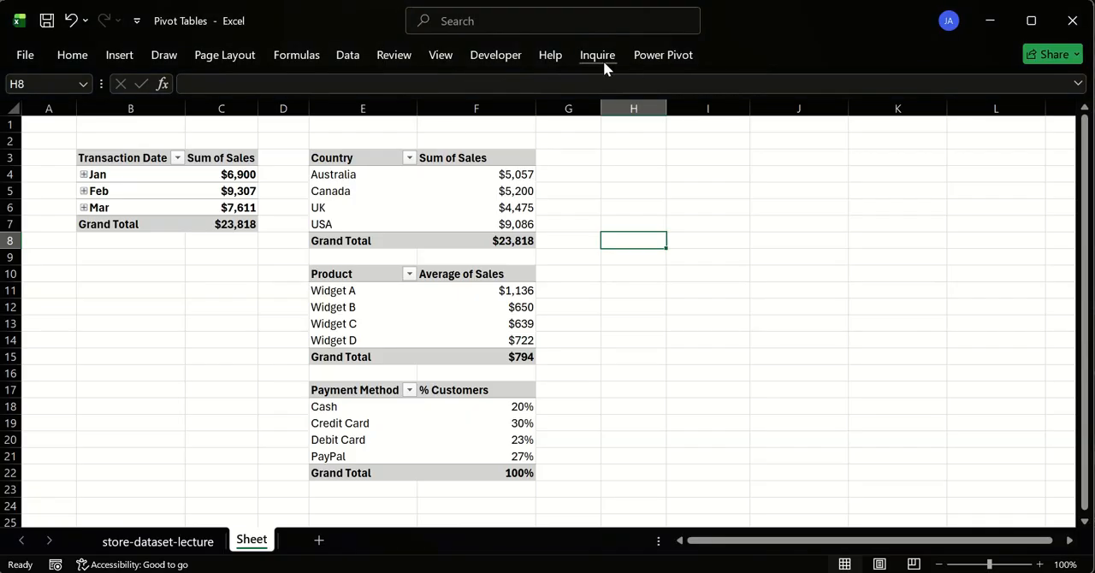
# - Insert a Transaction Date timeline for the Country pivot table and place it beside that table, starting at row 3
pyautogui.click(229, 164)
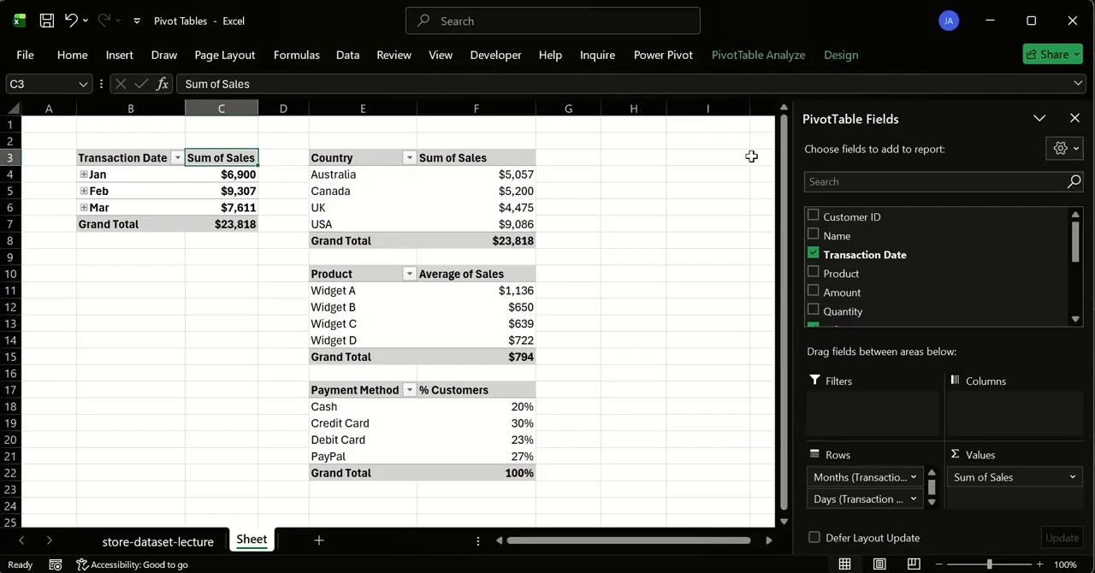
pyautogui.click(465, 157)
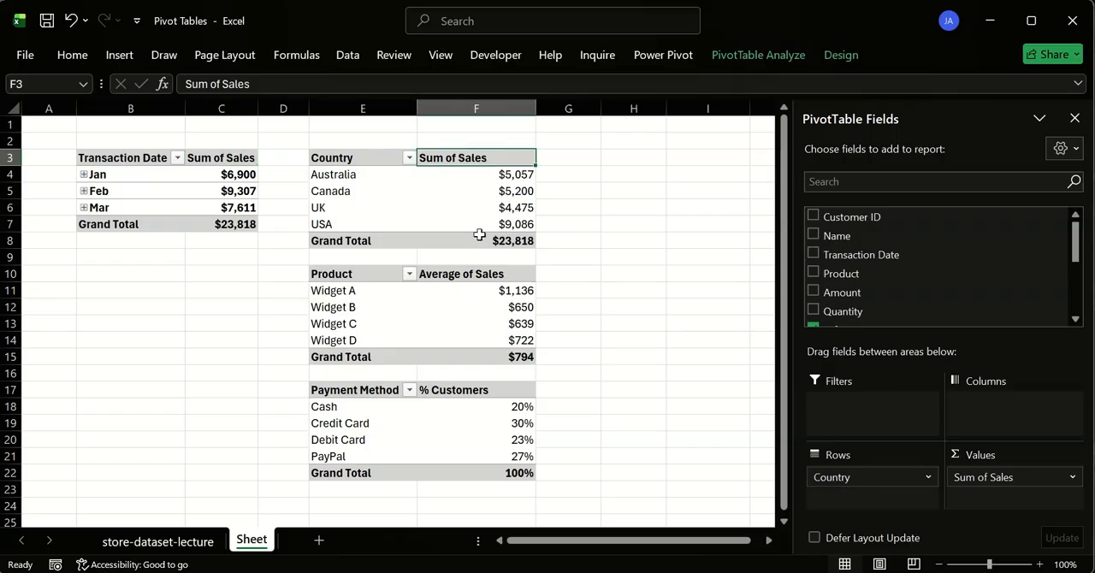
pyautogui.click(370, 165)
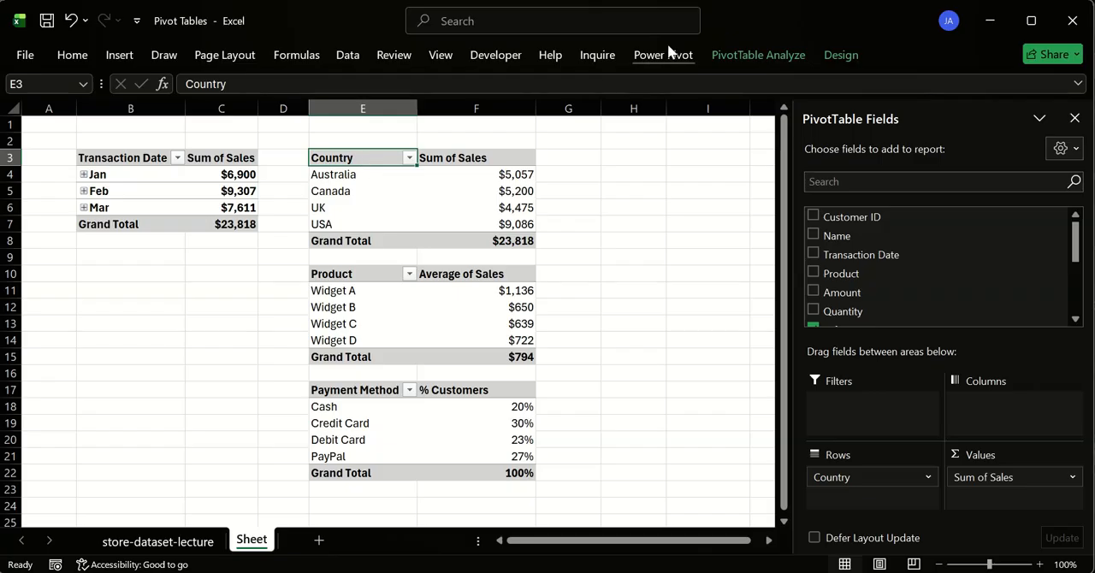
pyautogui.click(727, 55)
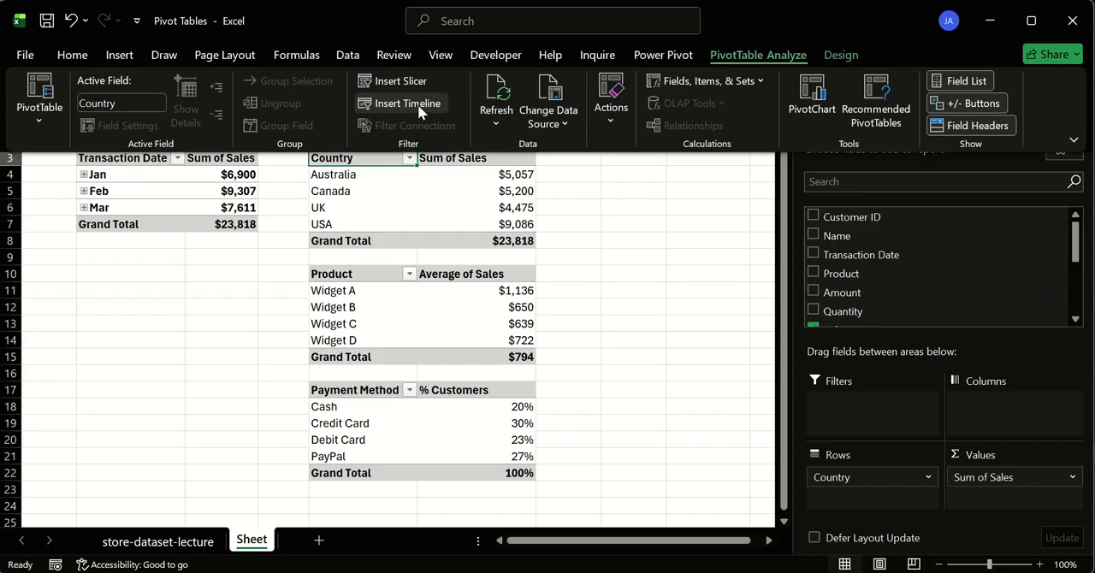
pyautogui.click(412, 104)
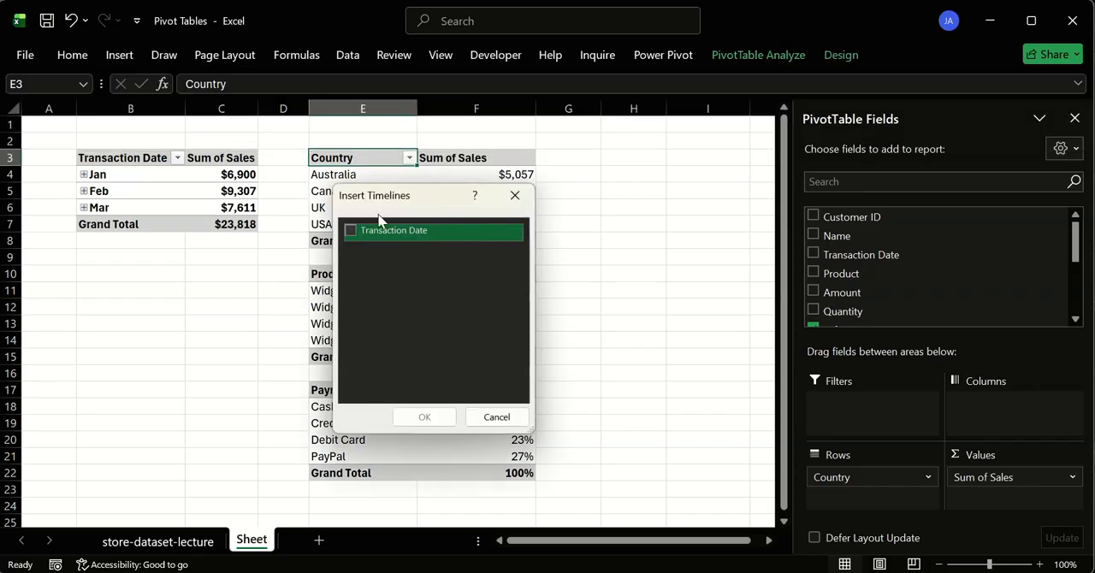
pyautogui.click(409, 235)
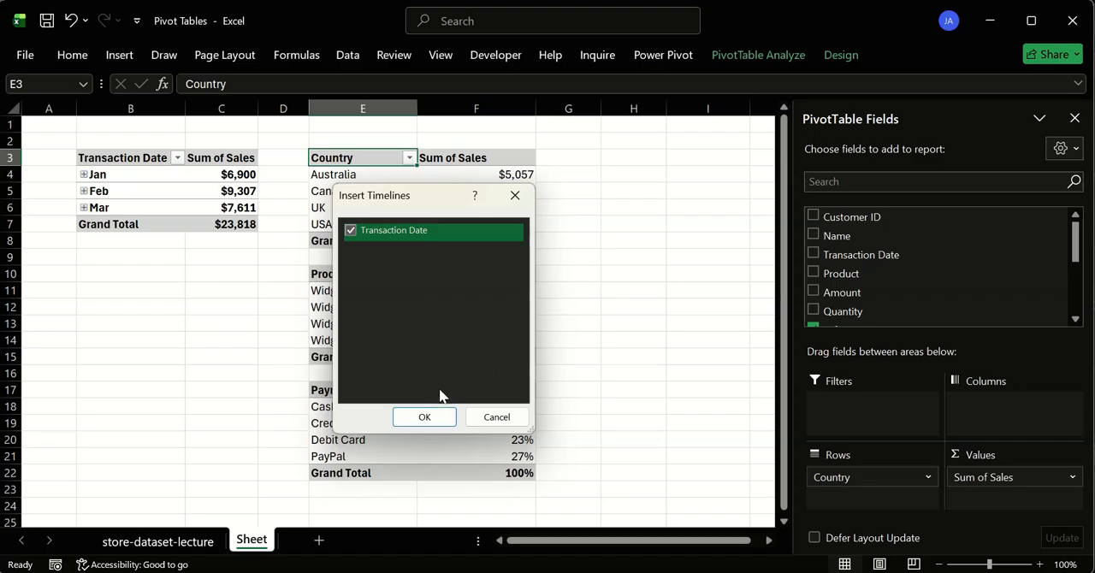
pyautogui.click(424, 417)
pyautogui.moveTo(428, 279); pyautogui.dragTo(675, 167)
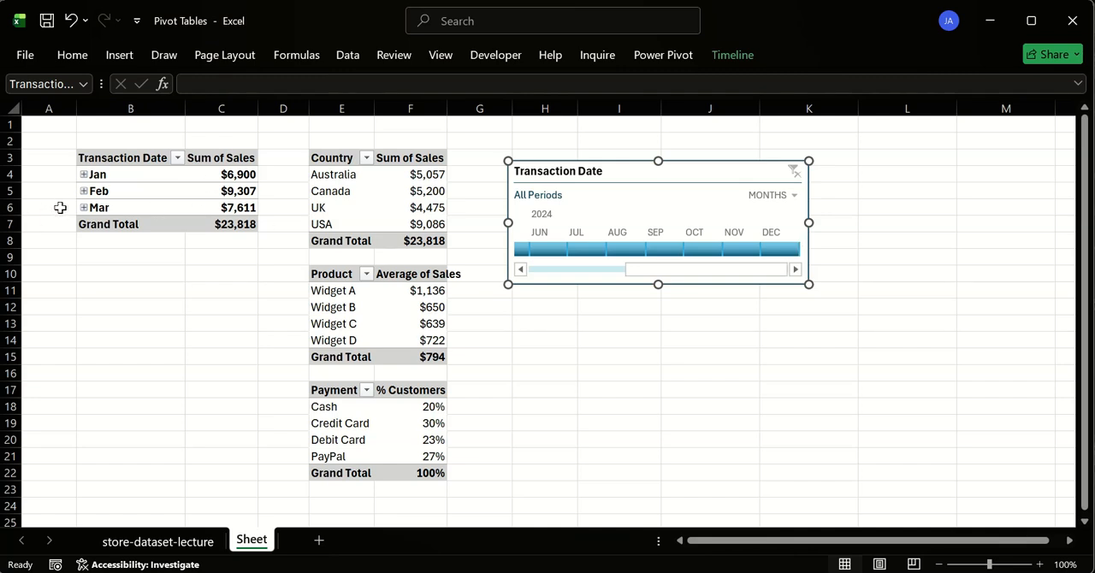
# - Filter the Country pivot table to January 2024 with the Transaction Date timeline
pyautogui.moveTo(640, 274); pyautogui.dragTo(543, 275)
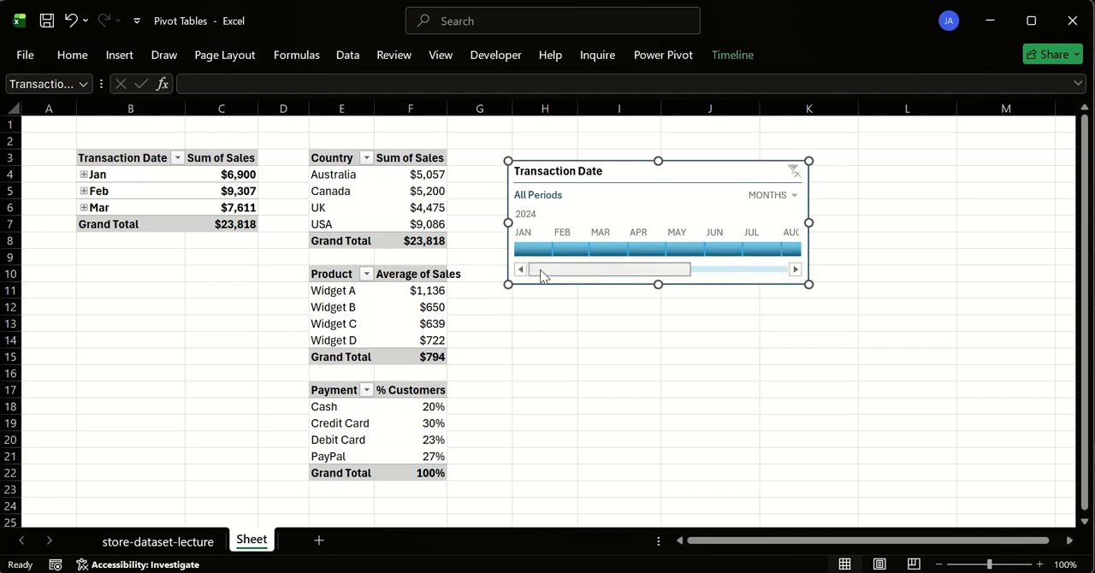
pyautogui.click(534, 249)
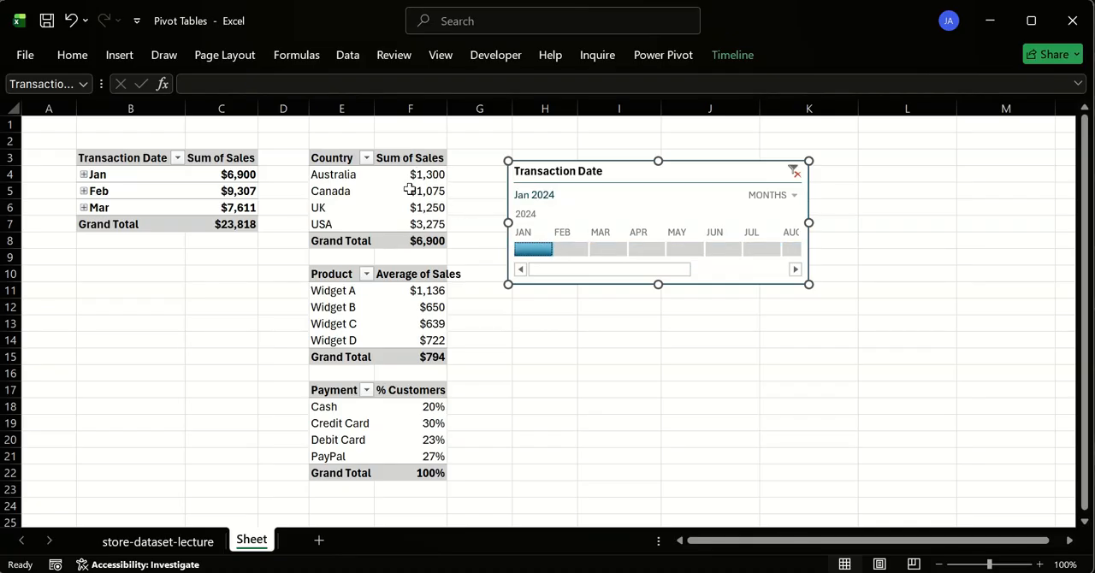
pyautogui.click(395, 157)
pyautogui.click(355, 157)
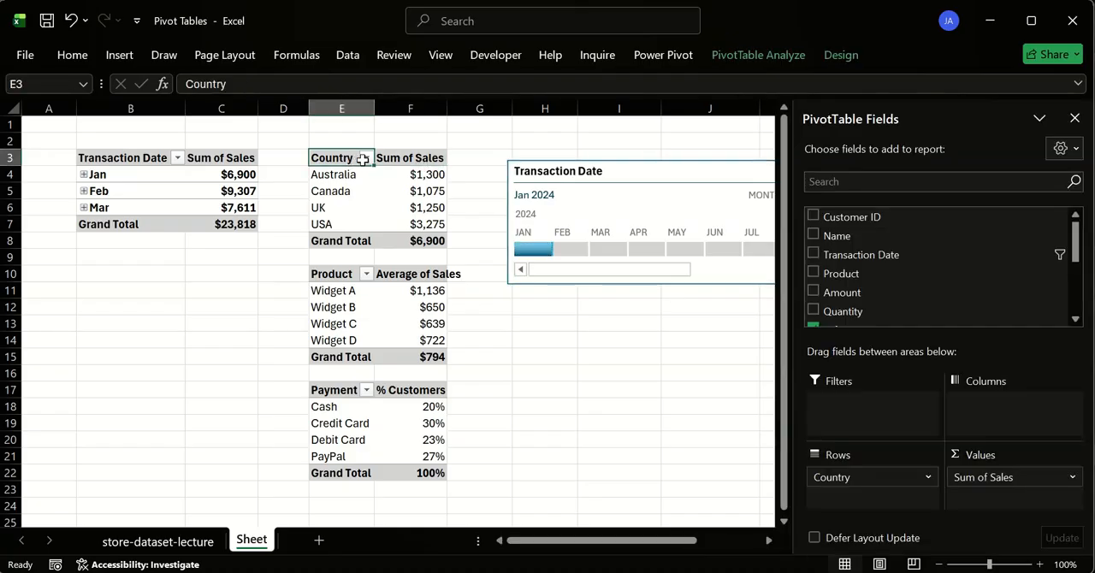
pyautogui.click(409, 158)
pyautogui.click(561, 330)
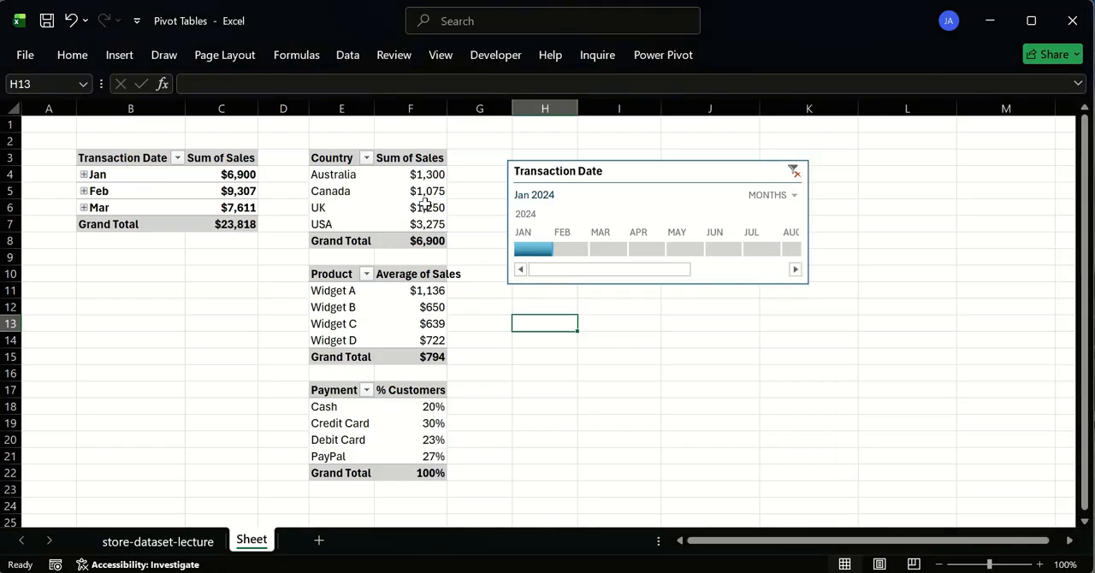
# - Switch the timeline filter to February 2024 and March 2024, and clear it back to all periods
pyautogui.click(568, 249)
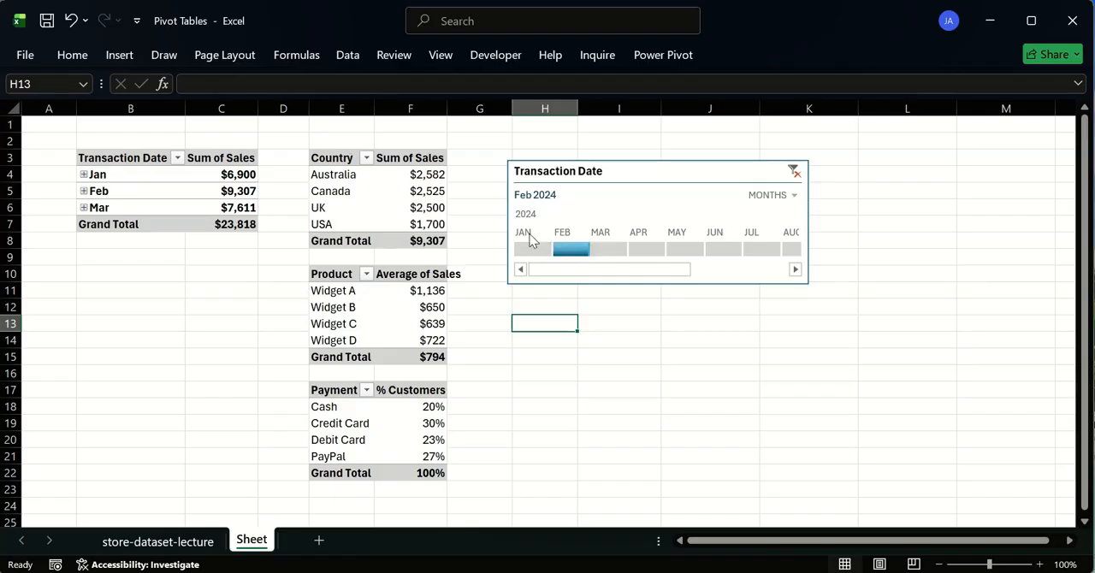
pyautogui.click(601, 250)
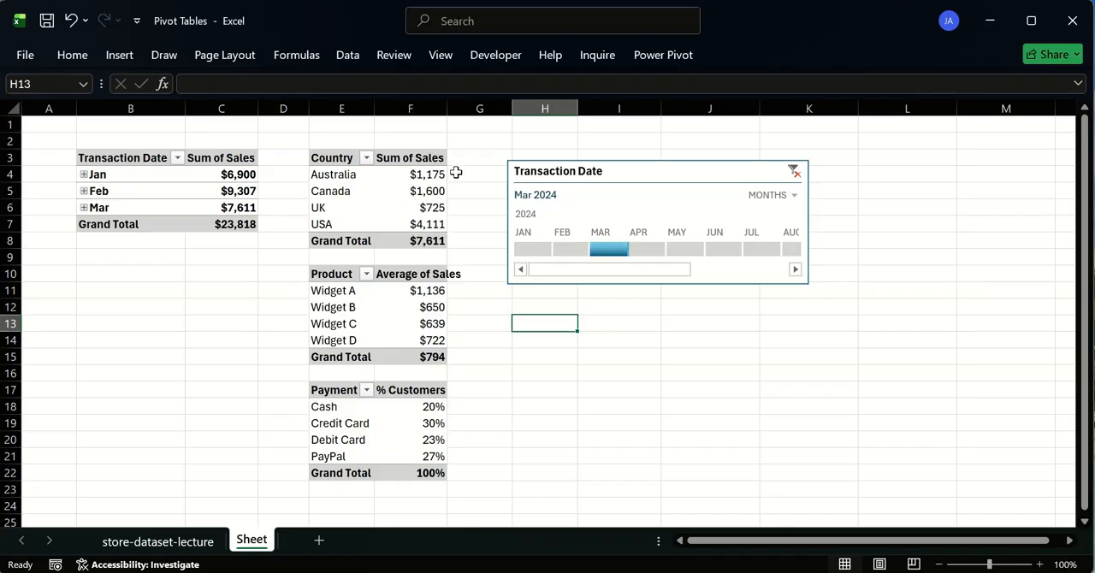
pyautogui.moveTo(405, 192)
pyautogui.click(796, 173)
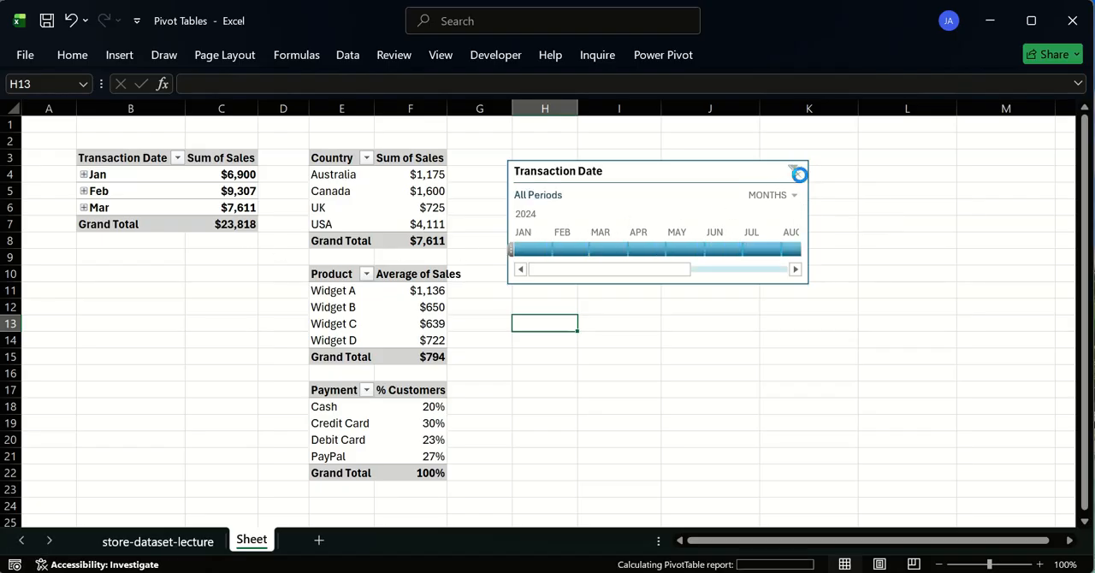
pyautogui.rightClick(622, 180)
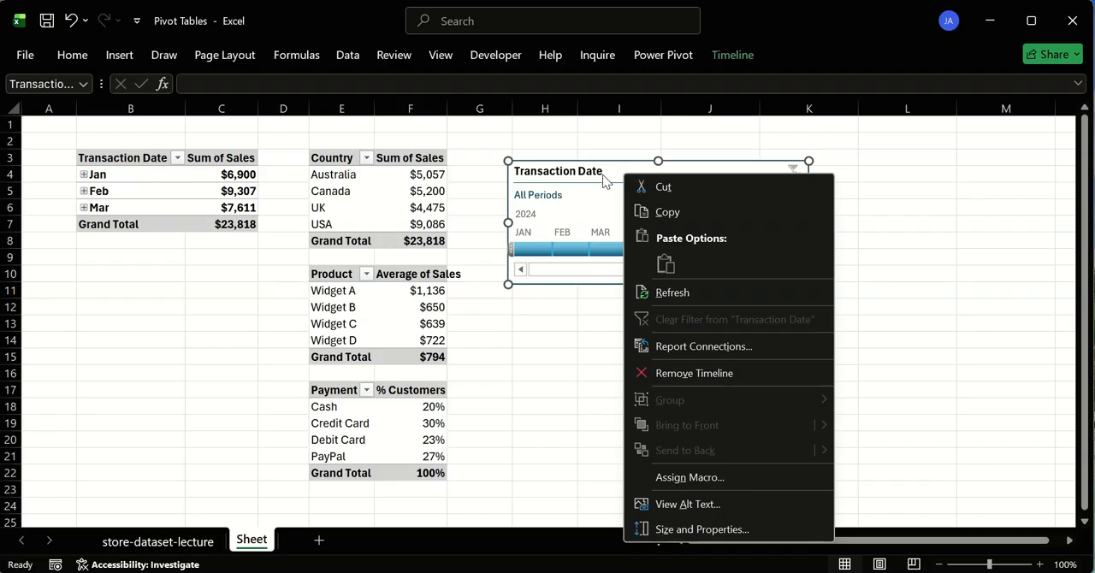
pyautogui.click(605, 162)
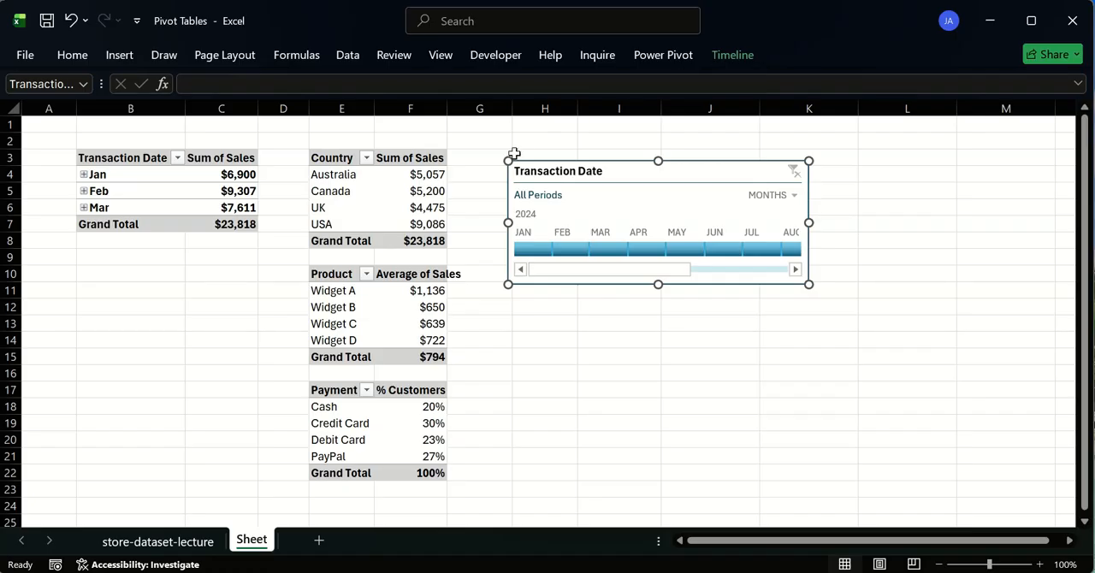
pyautogui.click(478, 148)
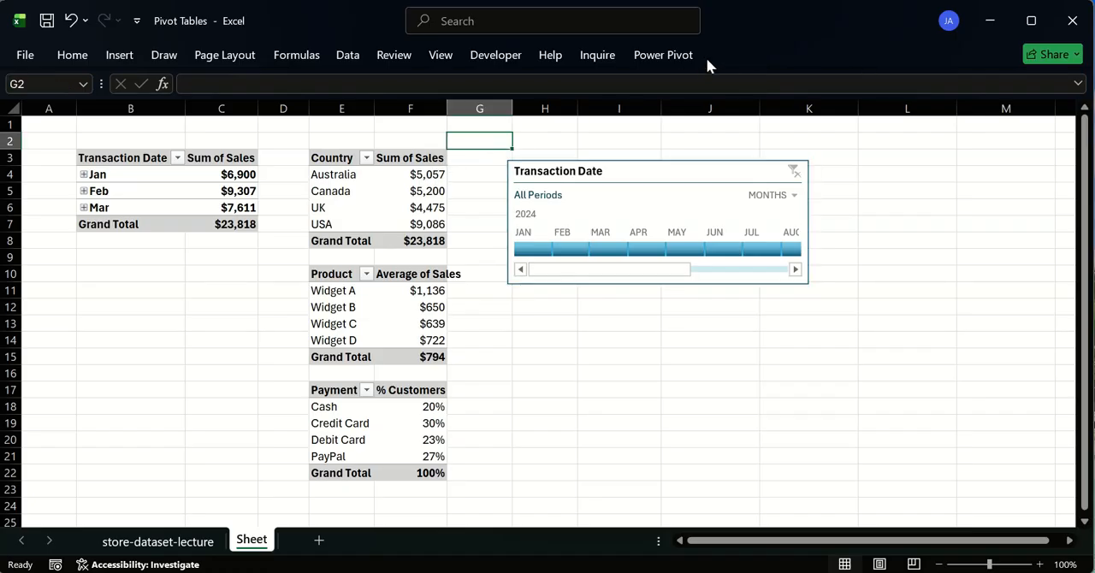
pyautogui.click(440, 161)
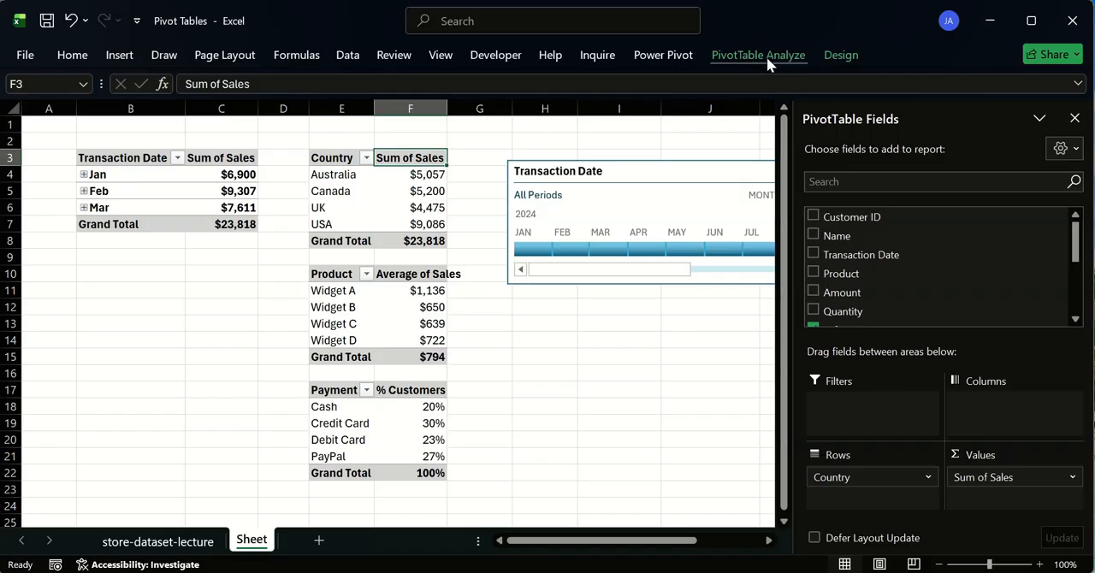
pyautogui.click(497, 138)
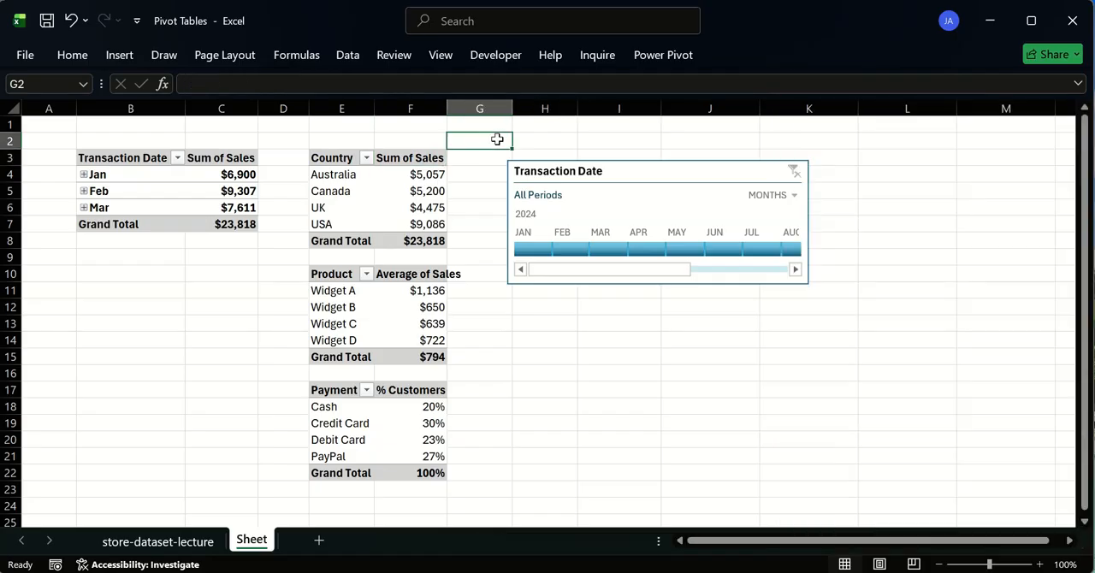
pyautogui.click(430, 159)
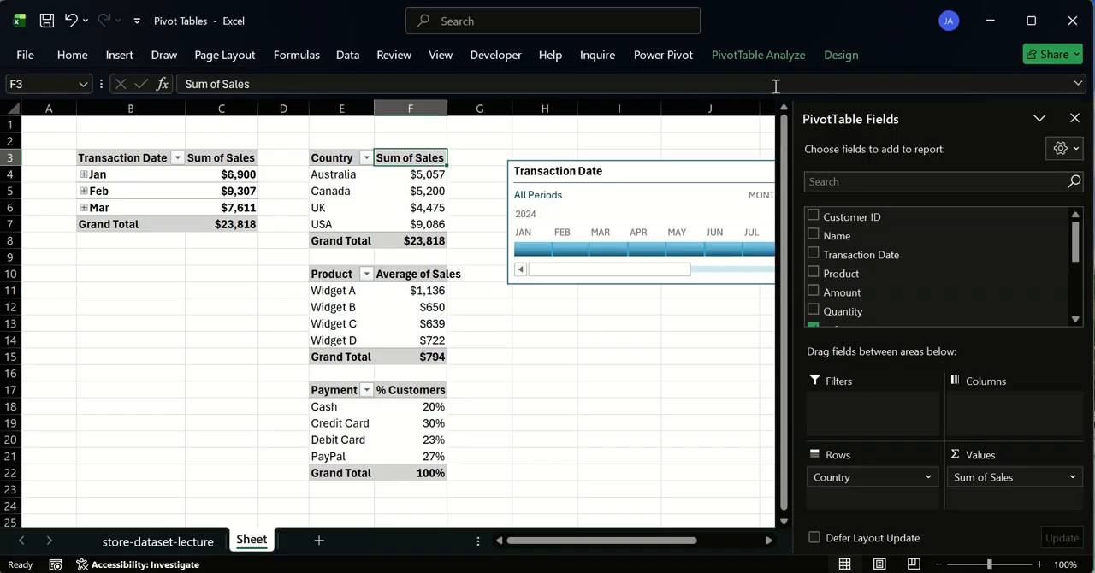
pyautogui.click(487, 167)
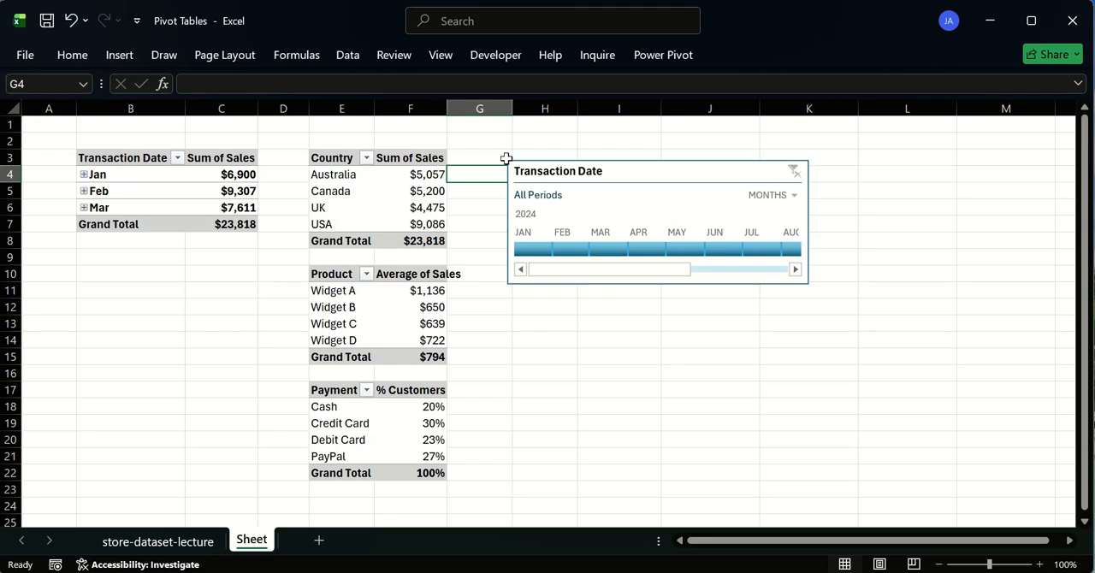
# - Examine the pivot tables listed in the Transaction Date timeline's report connections and close the dialog without changes
pyautogui.click(676, 168)
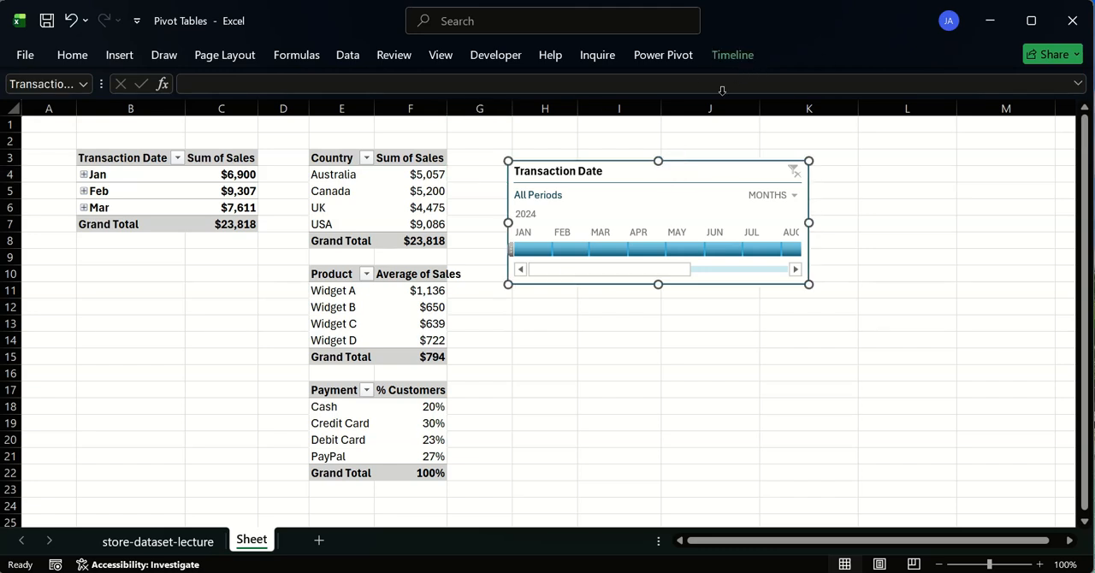
pyautogui.click(735, 54)
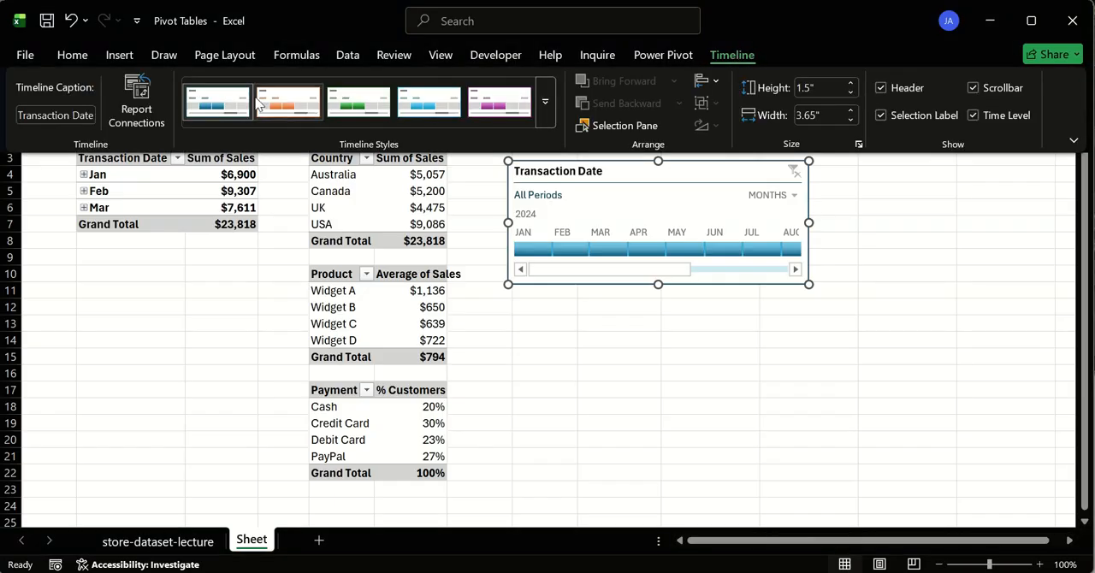
pyautogui.click(139, 101)
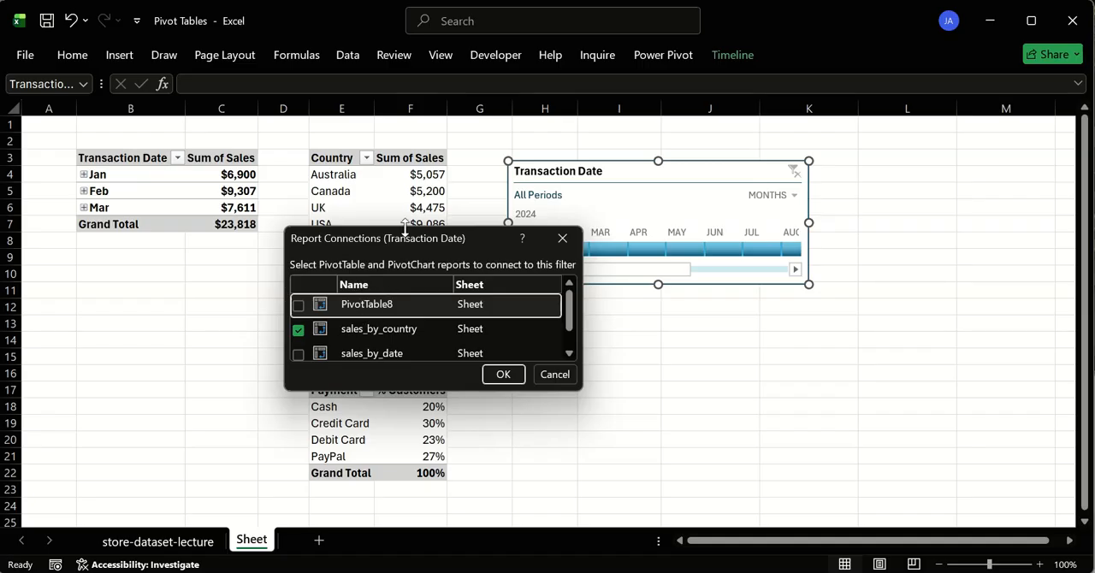
pyautogui.moveTo(404, 227); pyautogui.dragTo(411, 134)
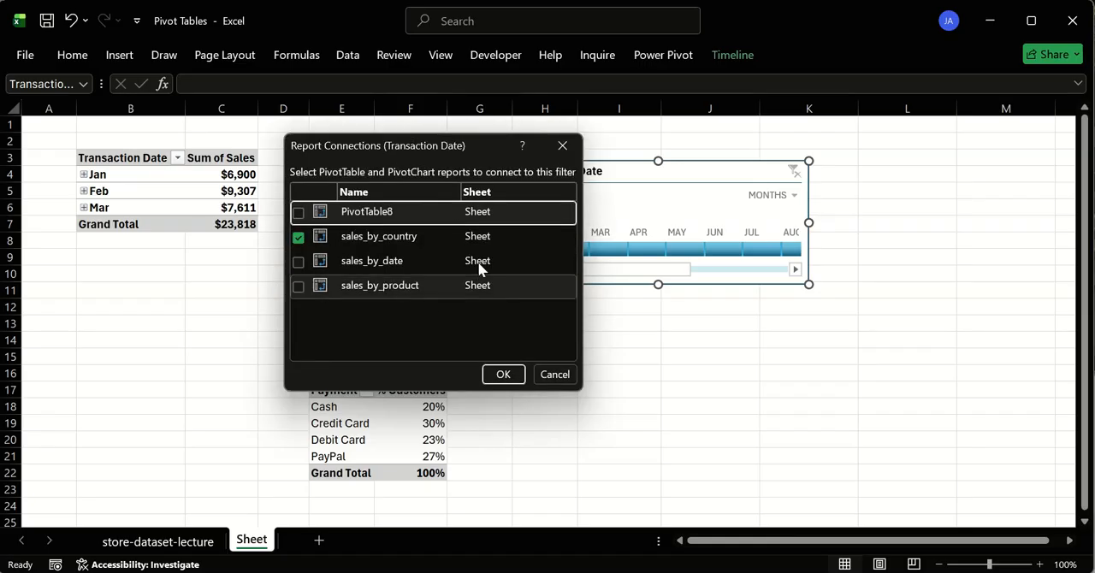
pyautogui.click(562, 145)
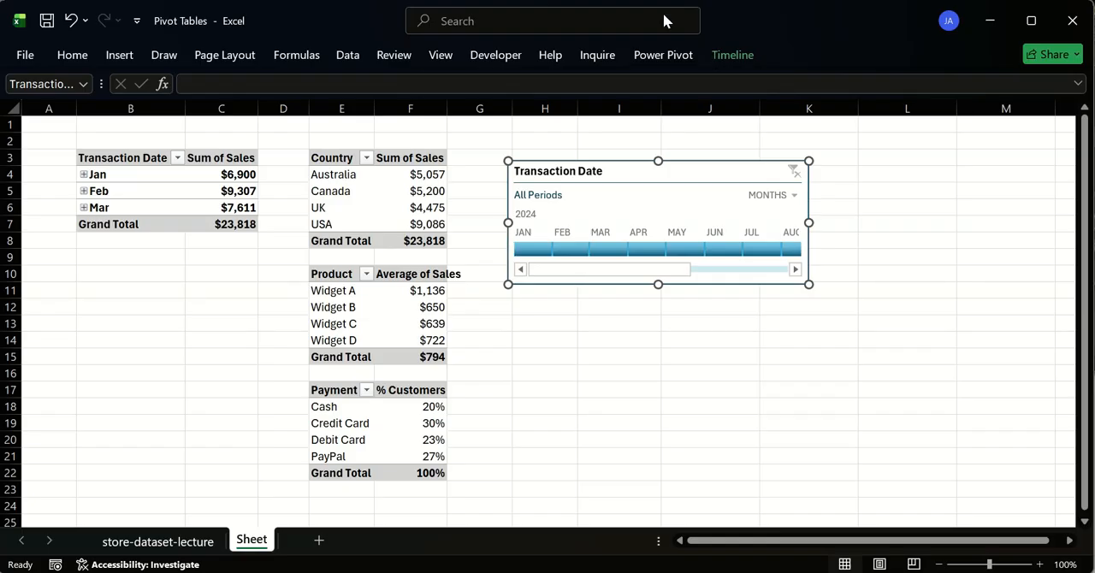
# - Reopen the timeline's Report Connections, move the dialog clear of the pivot tables to compare their names, and close it
pyautogui.rightClick(632, 170)
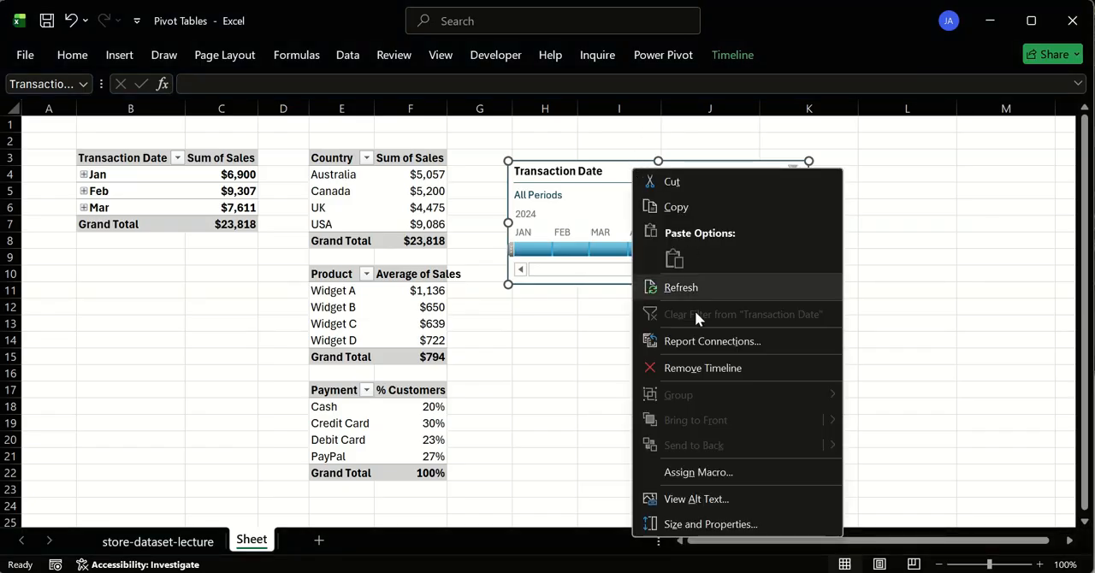
pyautogui.click(698, 338)
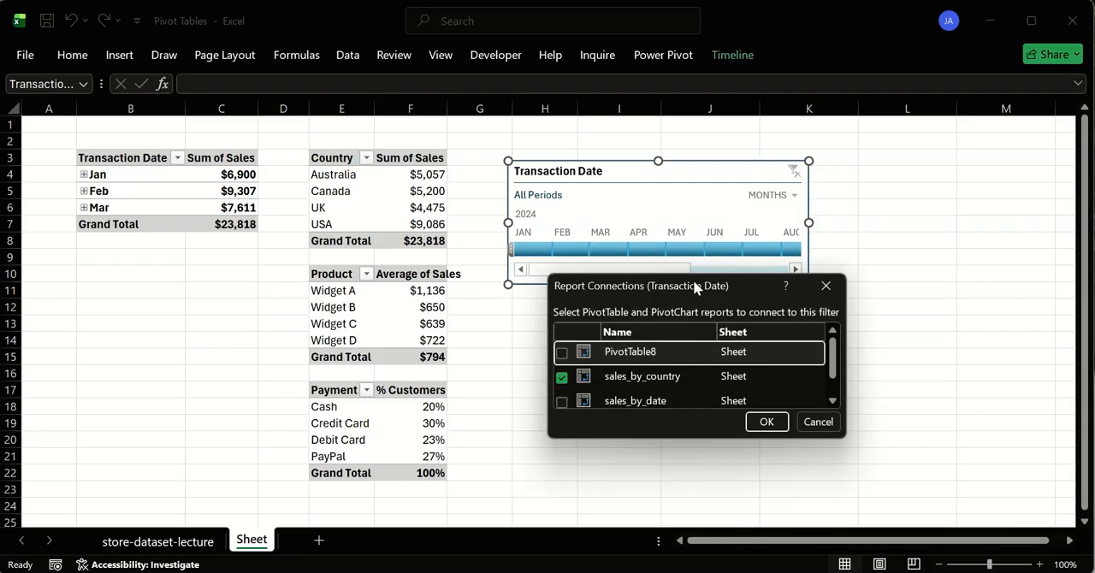
pyautogui.moveTo(683, 194); pyautogui.dragTo(861, 243)
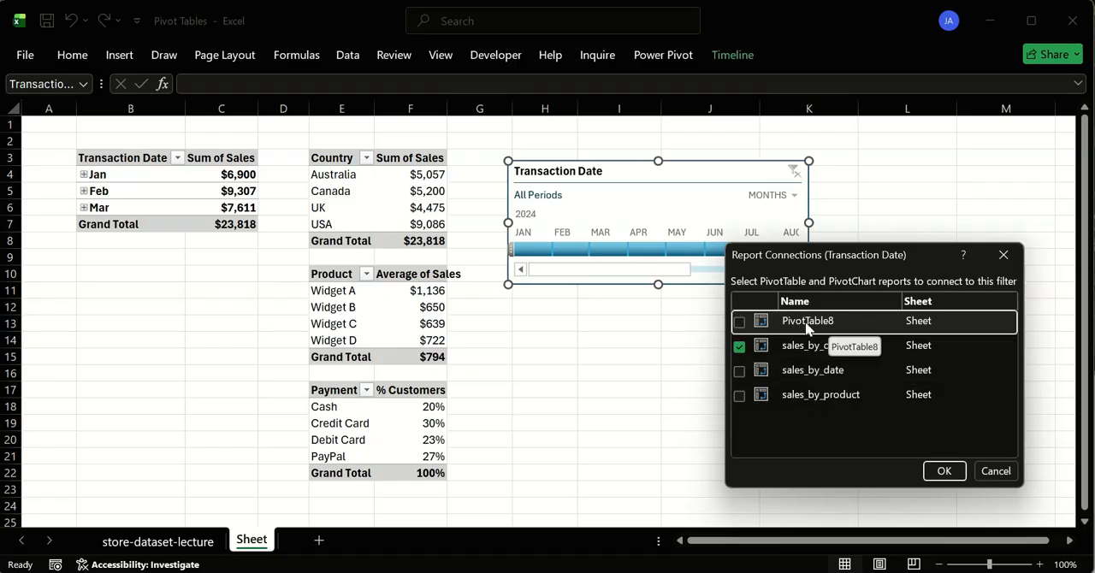
pyautogui.click(1005, 257)
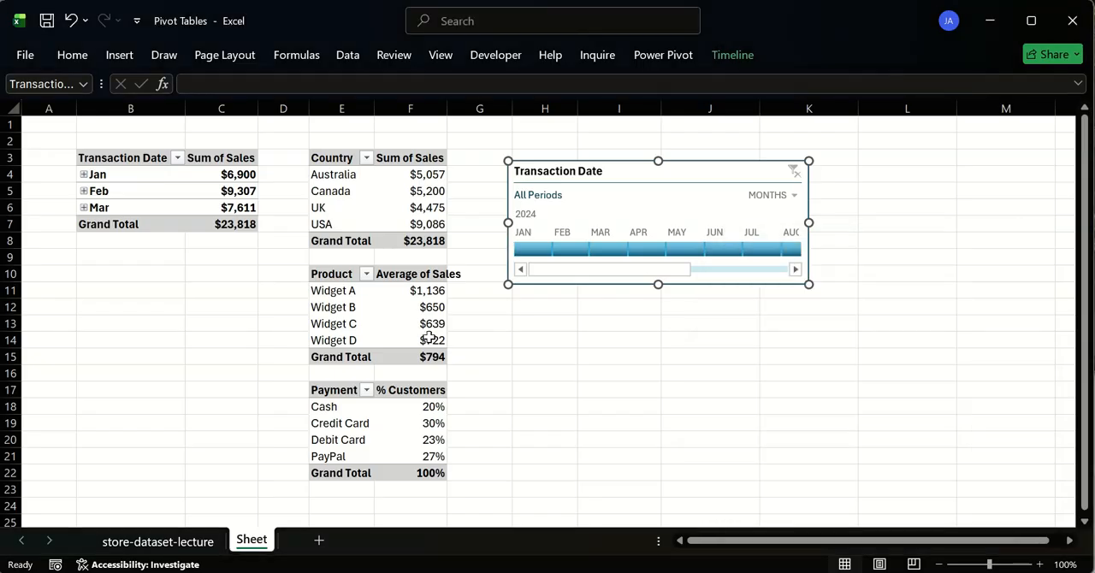
# - Name the Payment Method pivot table %customer_by_paymentMethod
pyautogui.click(334, 390)
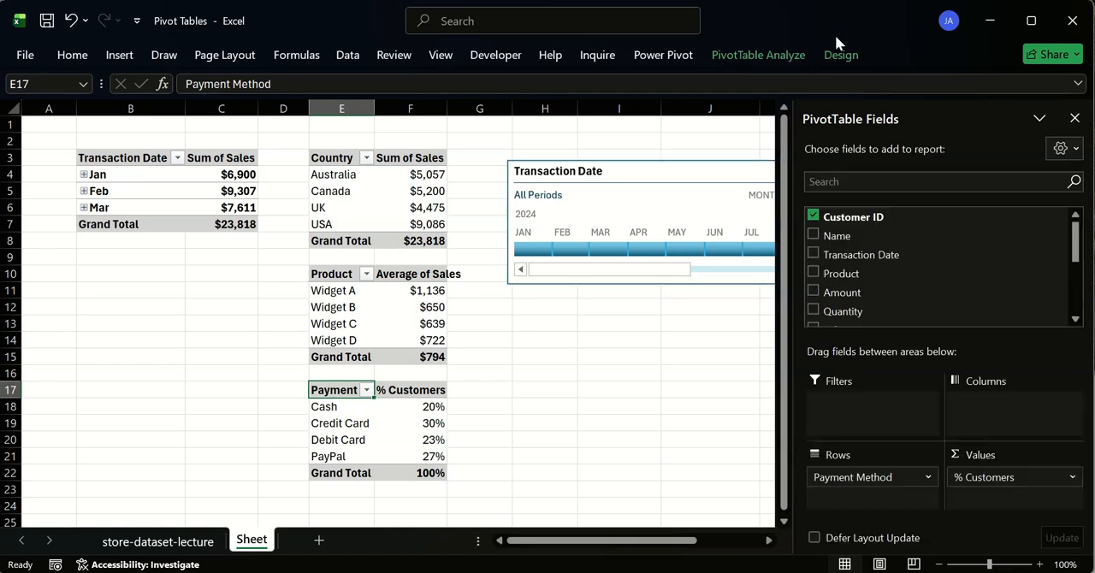
pyautogui.click(751, 57)
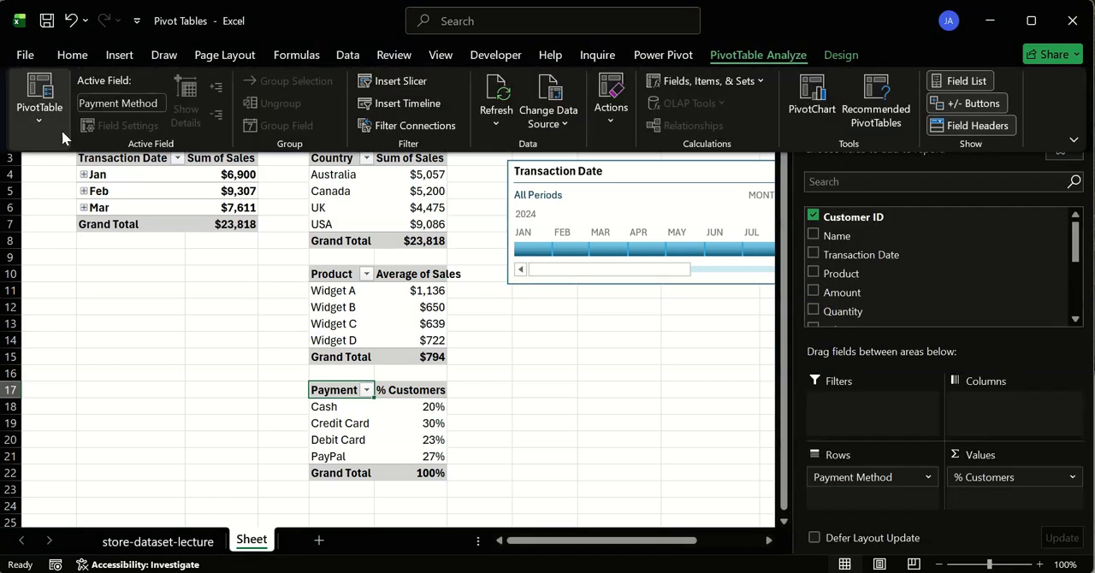
pyautogui.click(25, 128)
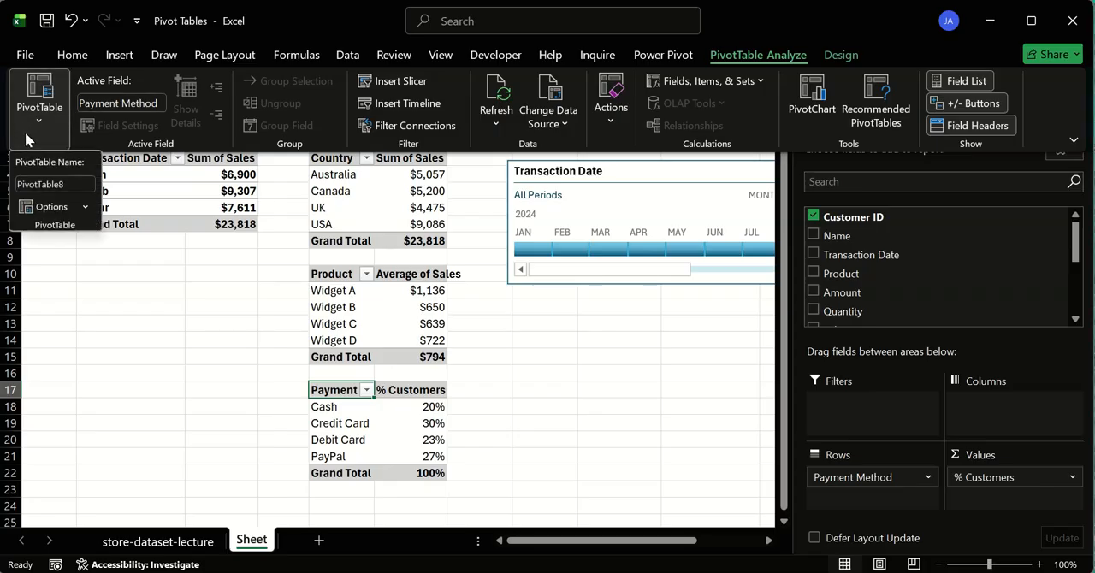
pyautogui.doubleClick(73, 183)
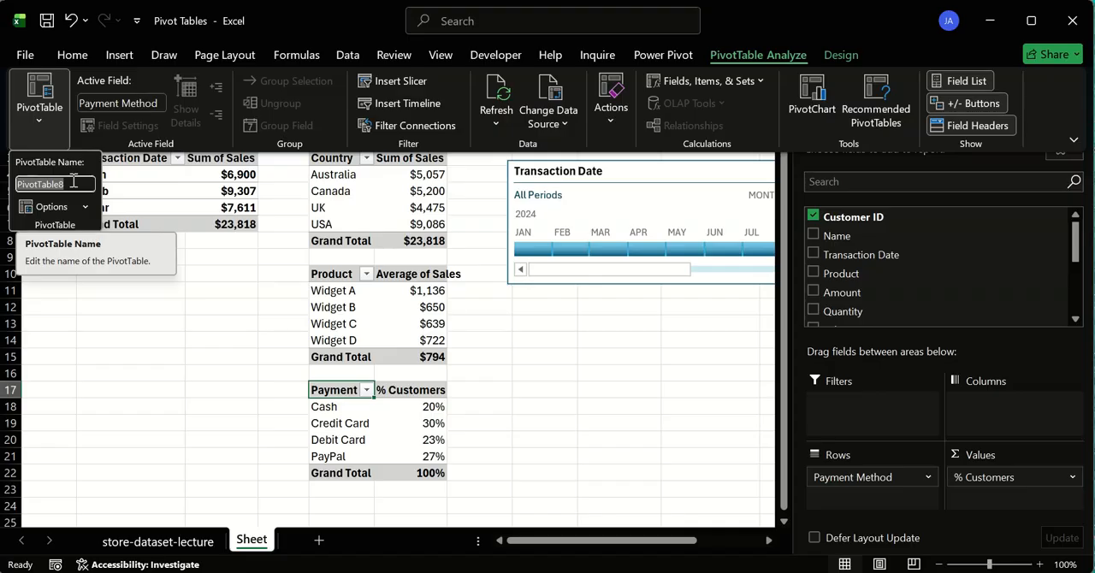
pyautogui.write('%customer_by_')
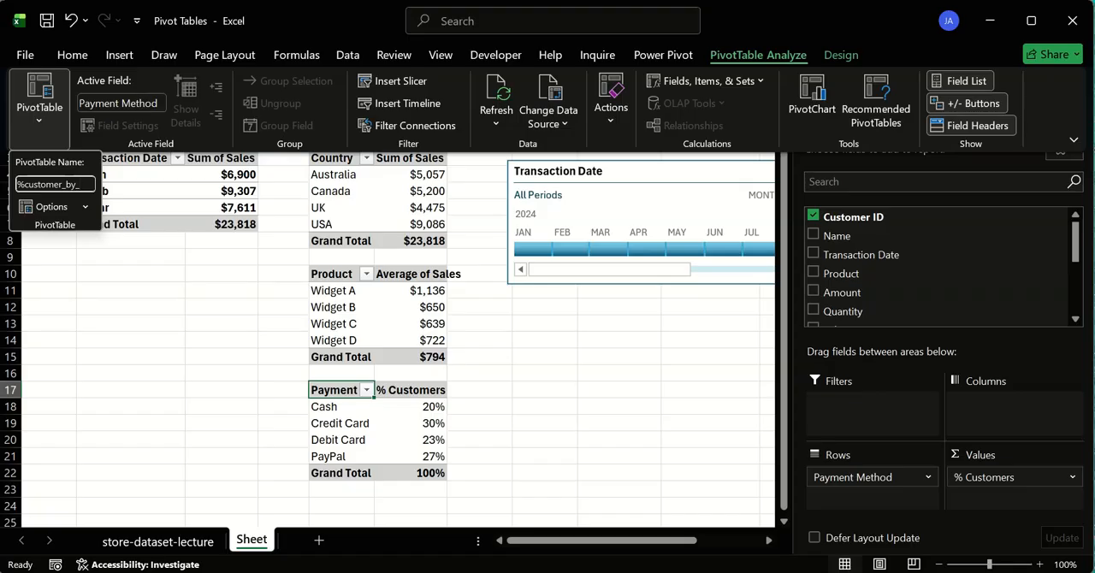
pyautogui.write('me')
pyautogui.write('nt_')
pyautogui.write('Metho')
pyautogui.write('d')
pyautogui.press('Return')
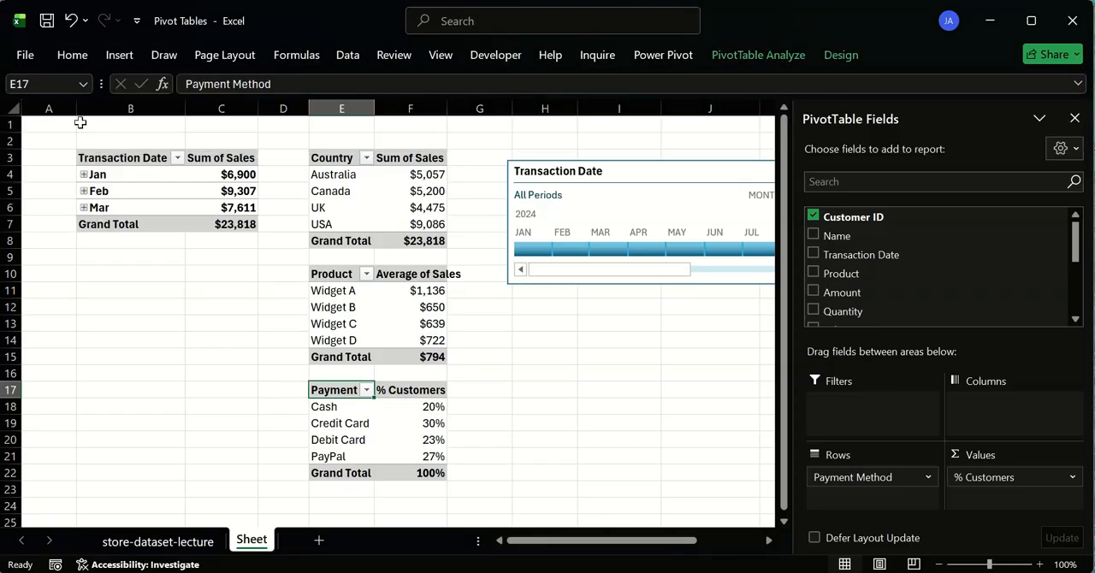
pyautogui.click(468, 401)
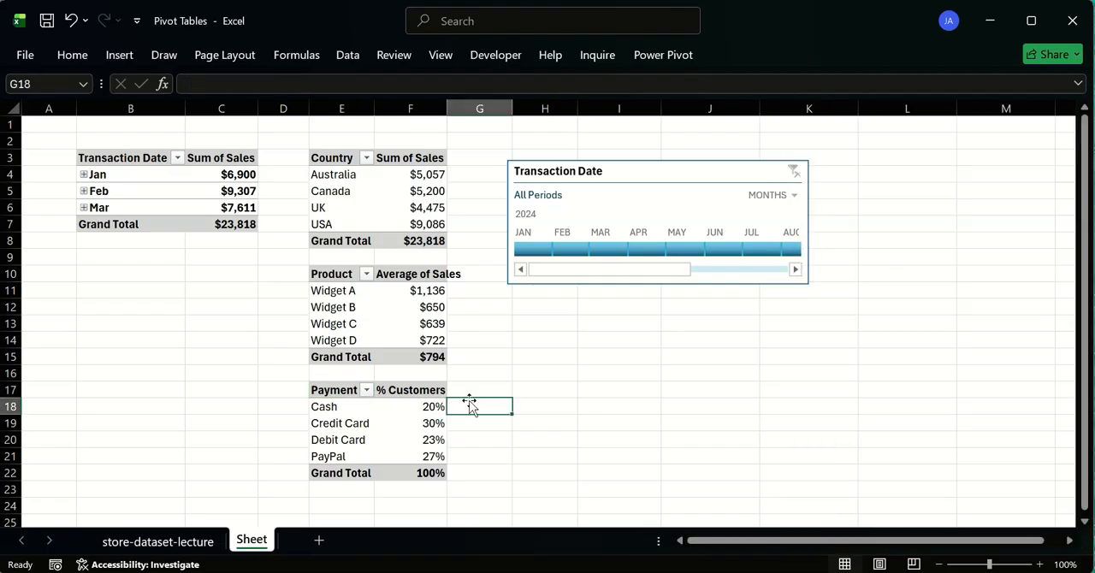
# - Autofit columns F and E to the contents of the Country, Product and Payment Method pivot tables
pyautogui.click(577, 171)
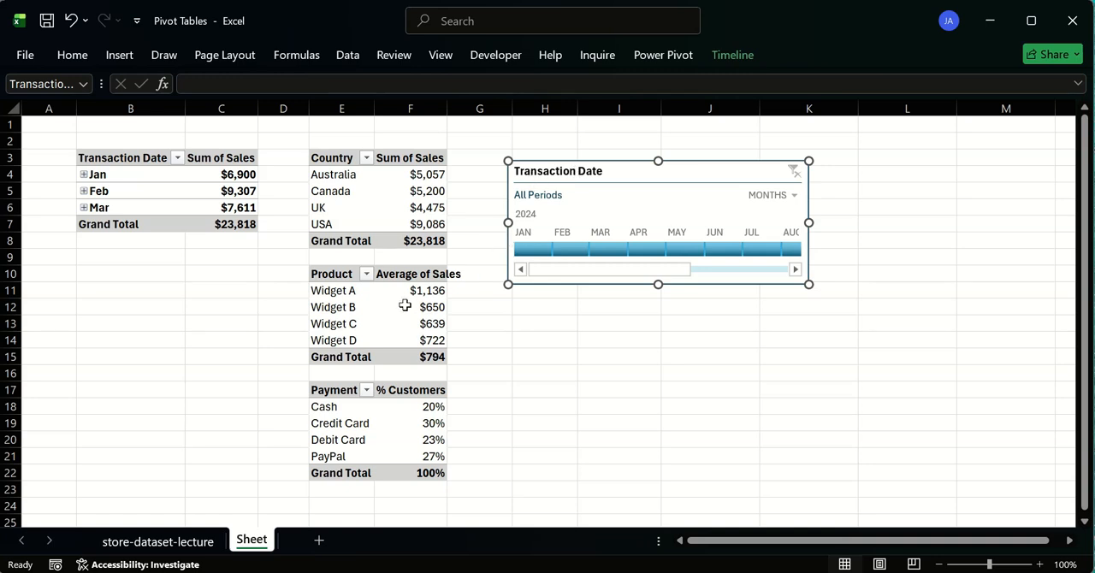
pyautogui.moveTo(396, 301)
pyautogui.doubleClick(449, 103)
pyautogui.click(358, 386)
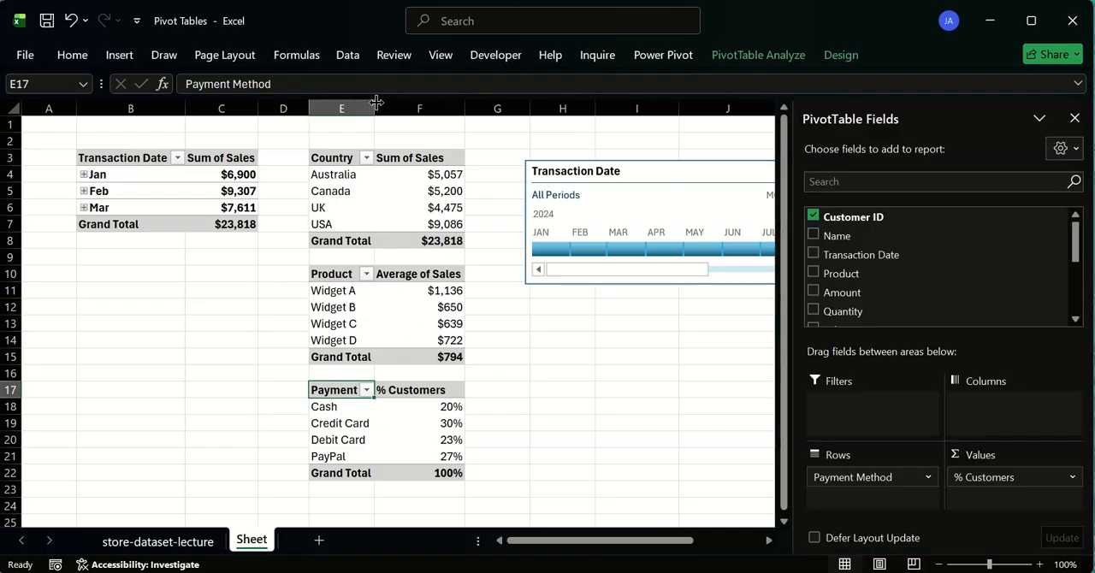
pyautogui.doubleClick(374, 104)
pyautogui.click(554, 353)
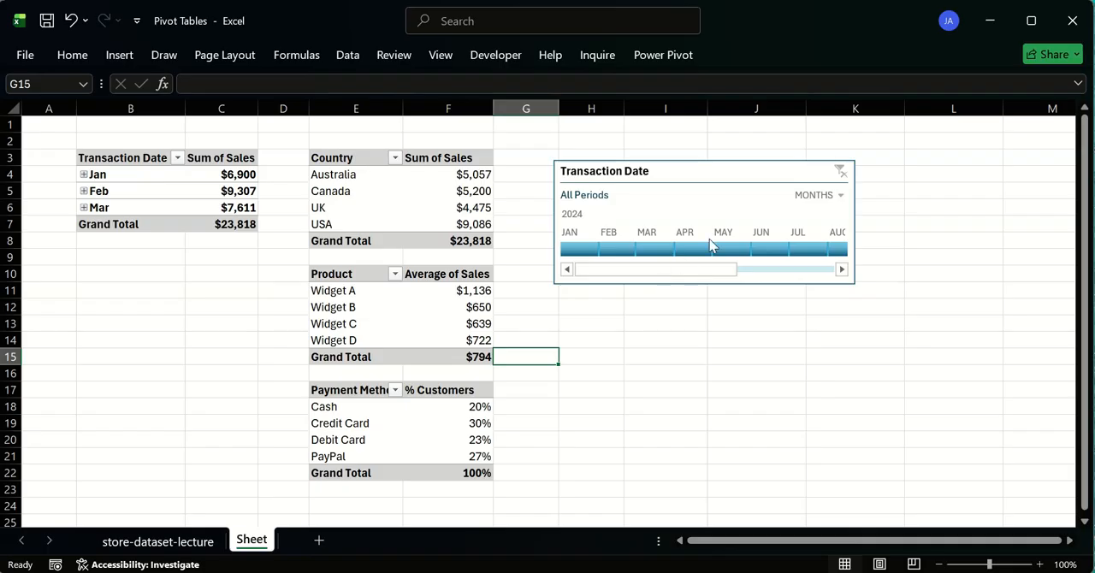
# - Add %customer_by_paymentMethod, sales_by_date and sales_by_product to the Transaction Date timeline's report connections, keeping sales_by_country connected
pyautogui.rightClick(659, 174)
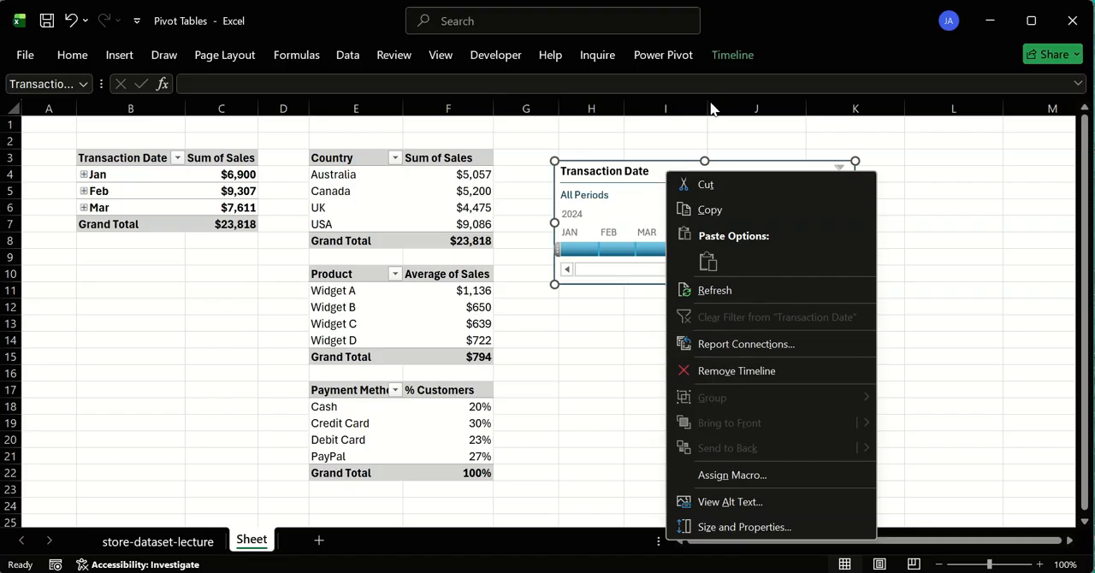
pyautogui.click(661, 172)
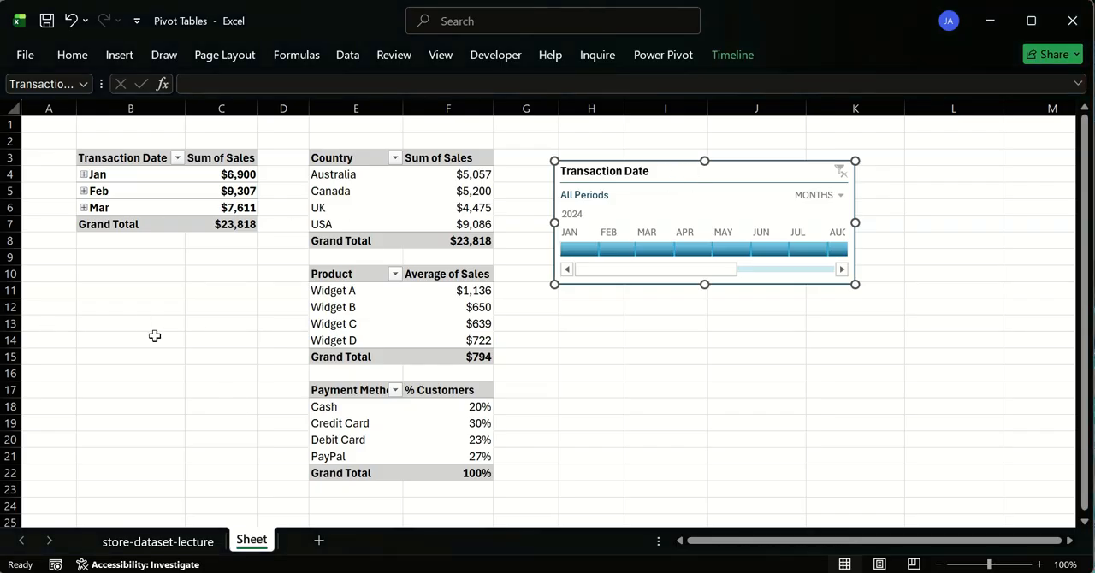
pyautogui.rightClick(694, 177)
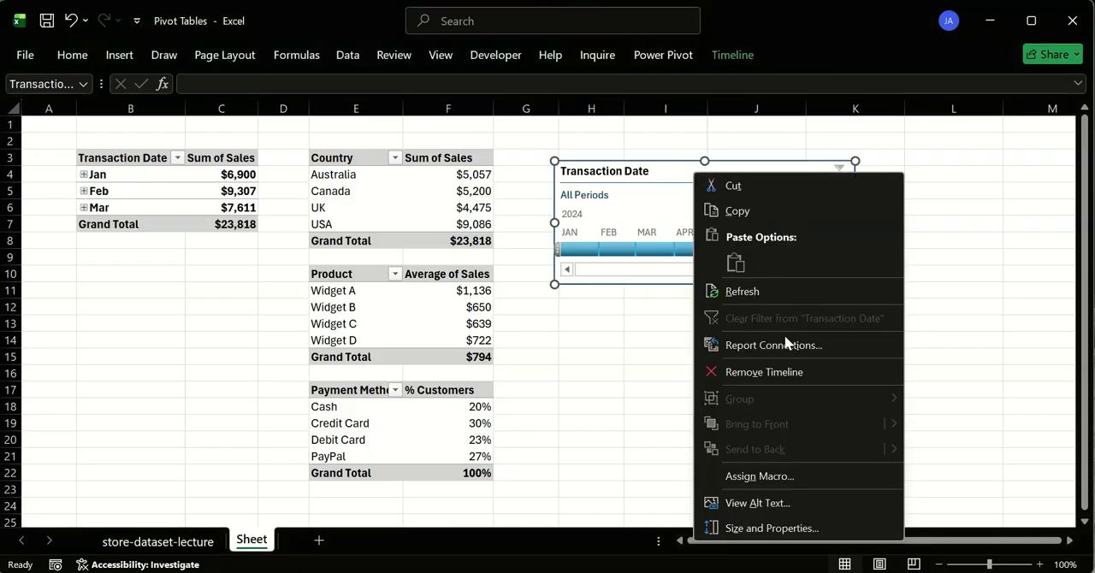
pyautogui.click(750, 344)
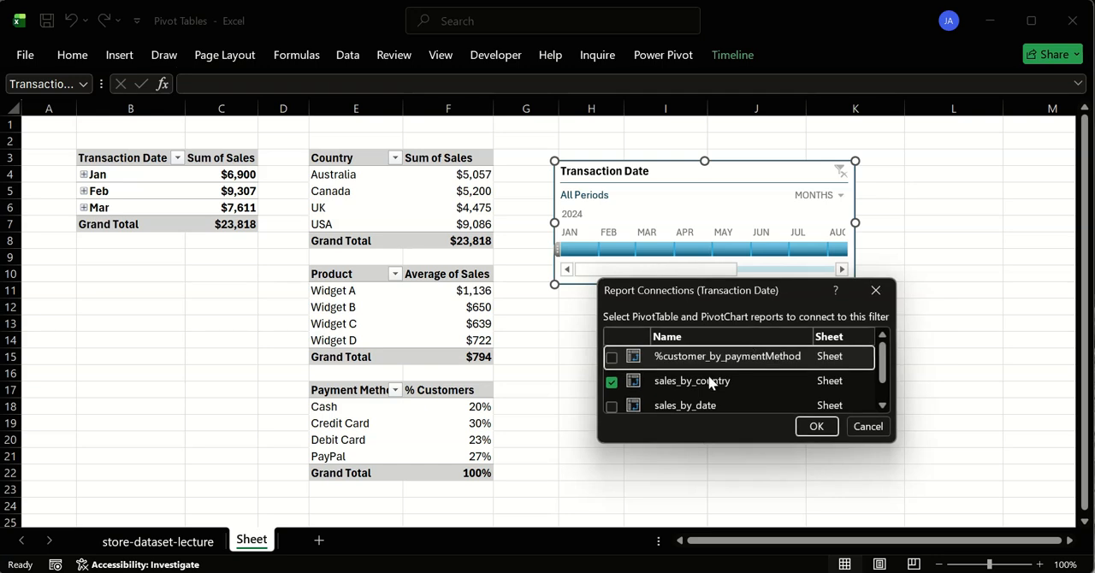
pyautogui.moveTo(773, 279); pyautogui.dragTo(772, 143)
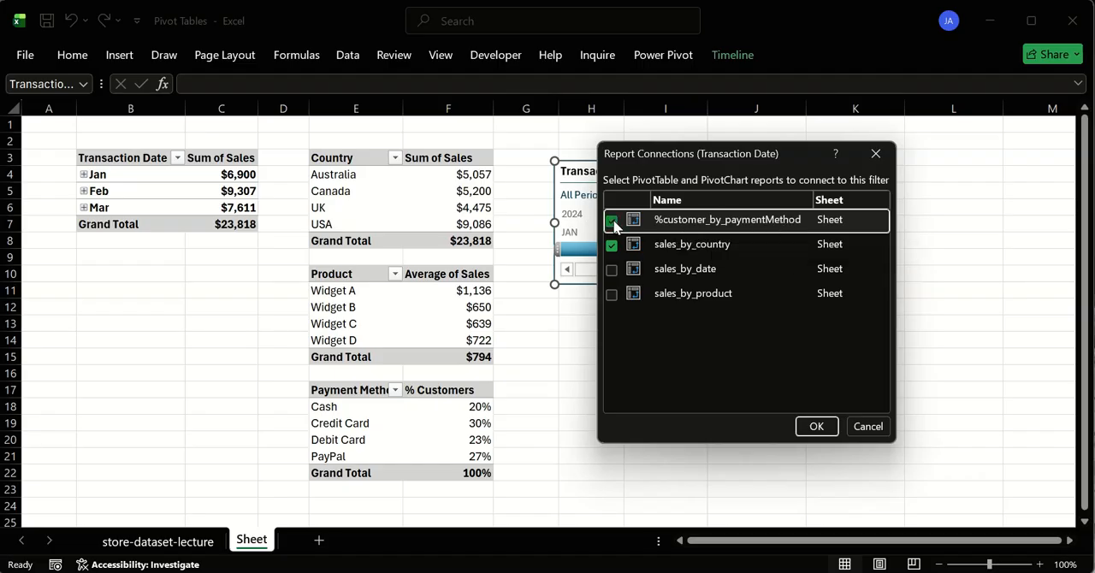
pyautogui.click(612, 269)
pyautogui.click(611, 294)
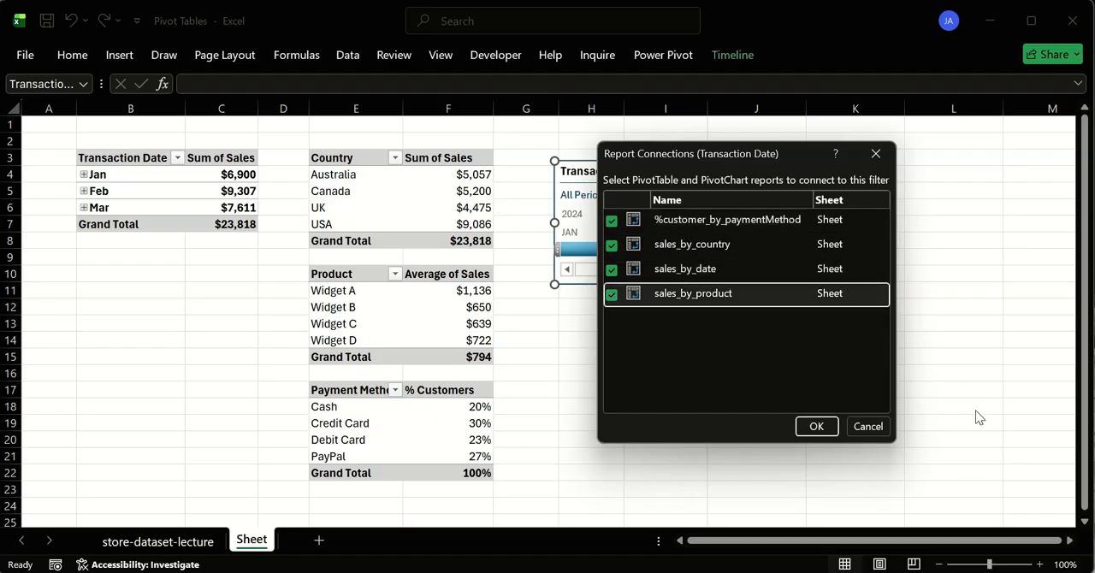
pyautogui.click(816, 428)
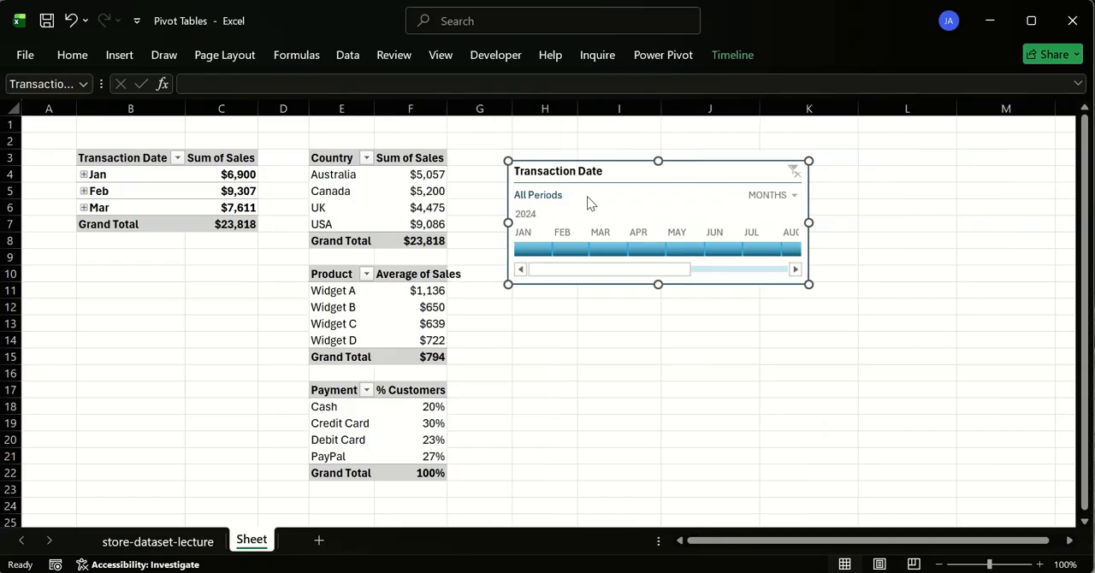
# - Filter the four connected pivot tables to January, February and March 2024 in turn with the Transaction Date timeline
pyautogui.click(712, 267)
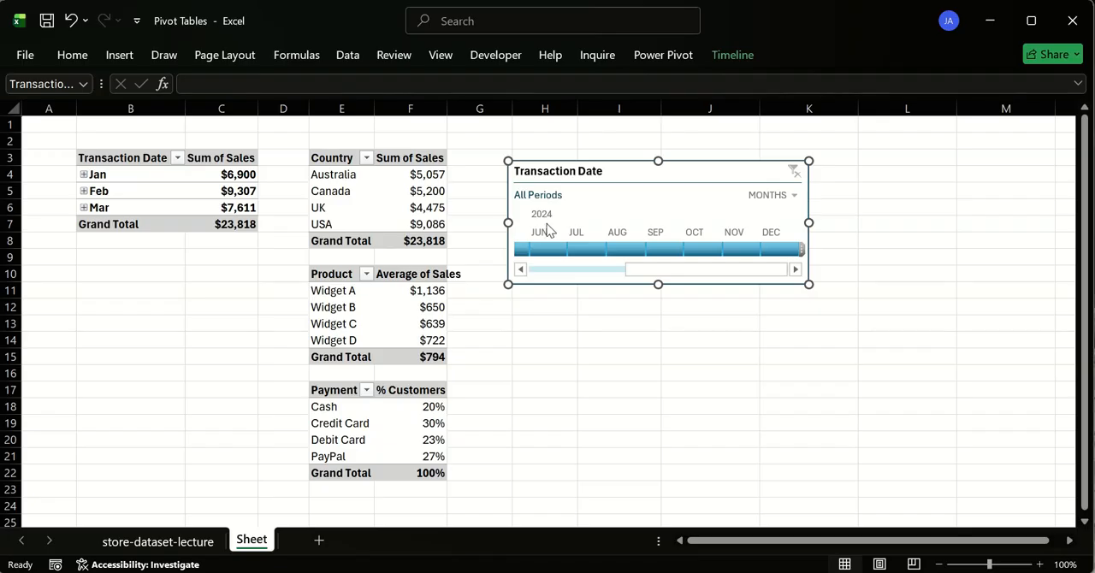
pyautogui.moveTo(656, 274); pyautogui.dragTo(564, 272)
pyautogui.click(537, 250)
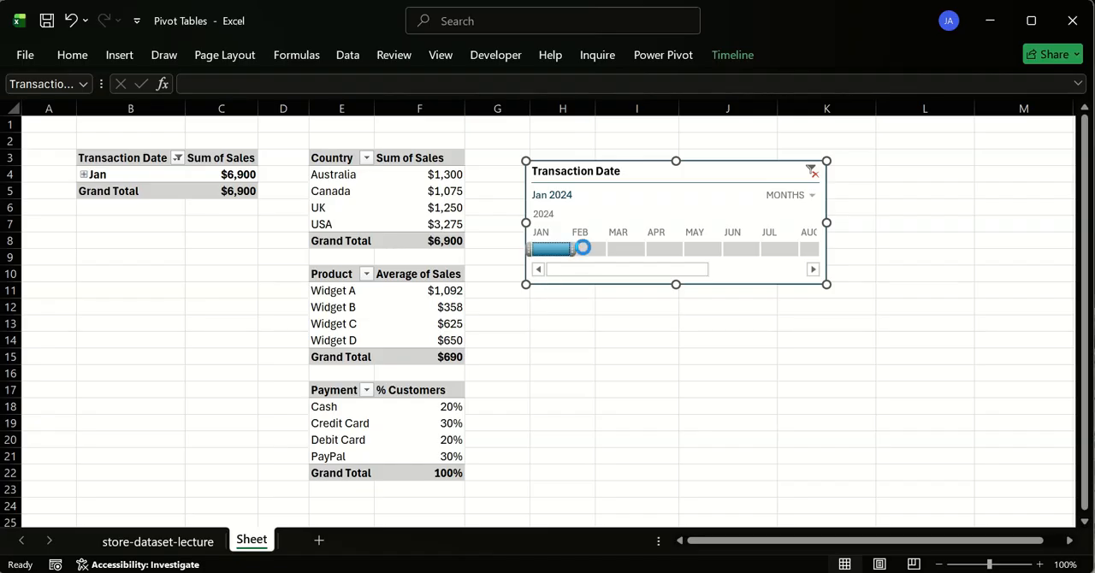
pyautogui.click(584, 250)
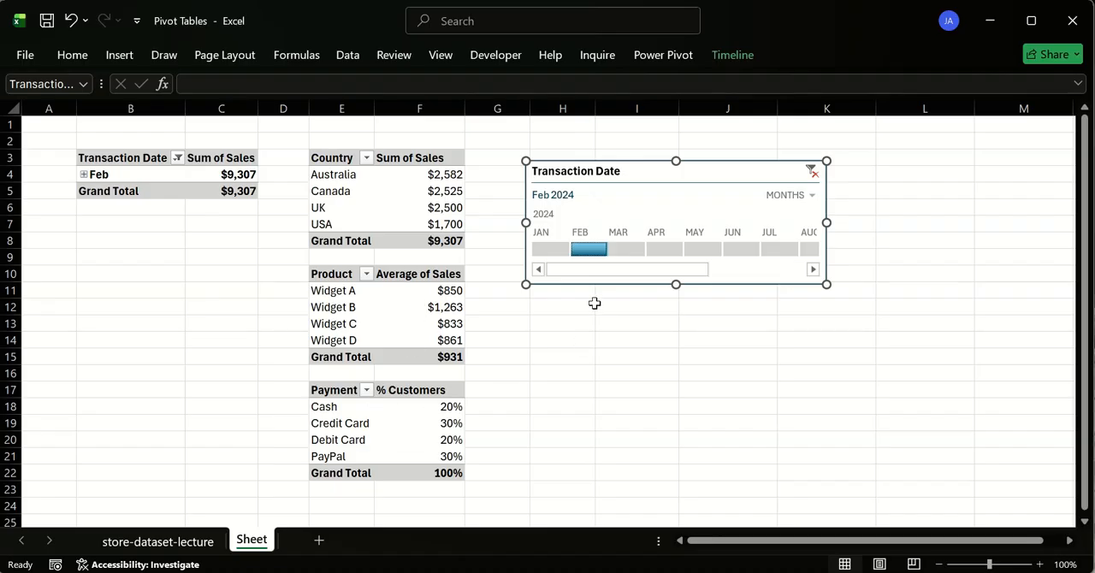
pyautogui.click(619, 250)
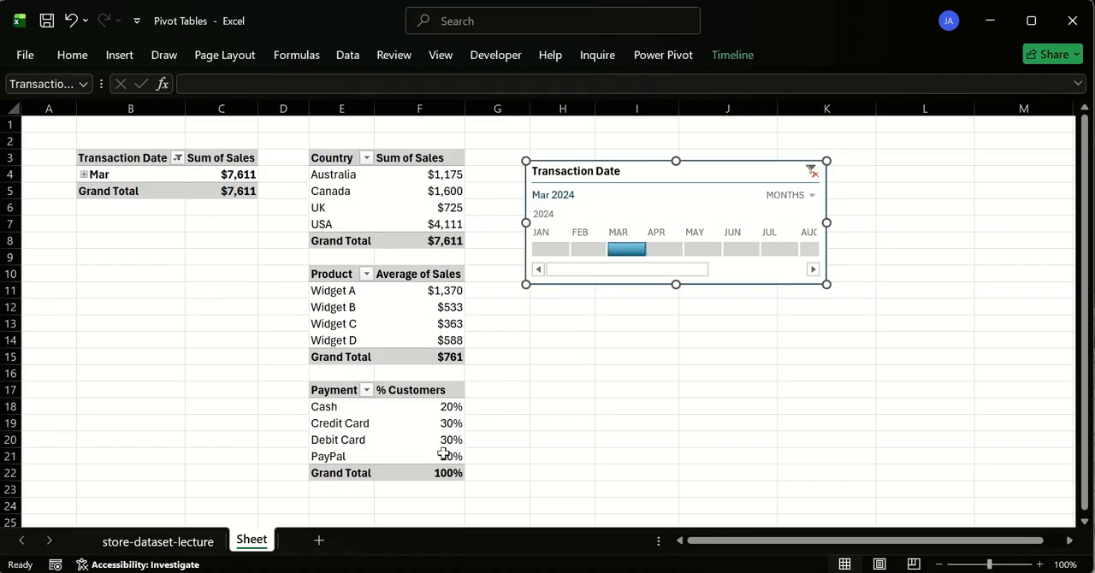
# - Run the timeline filter twice more through January, February and March 2024 to compare the pivot tables by month
pyautogui.click(552, 250)
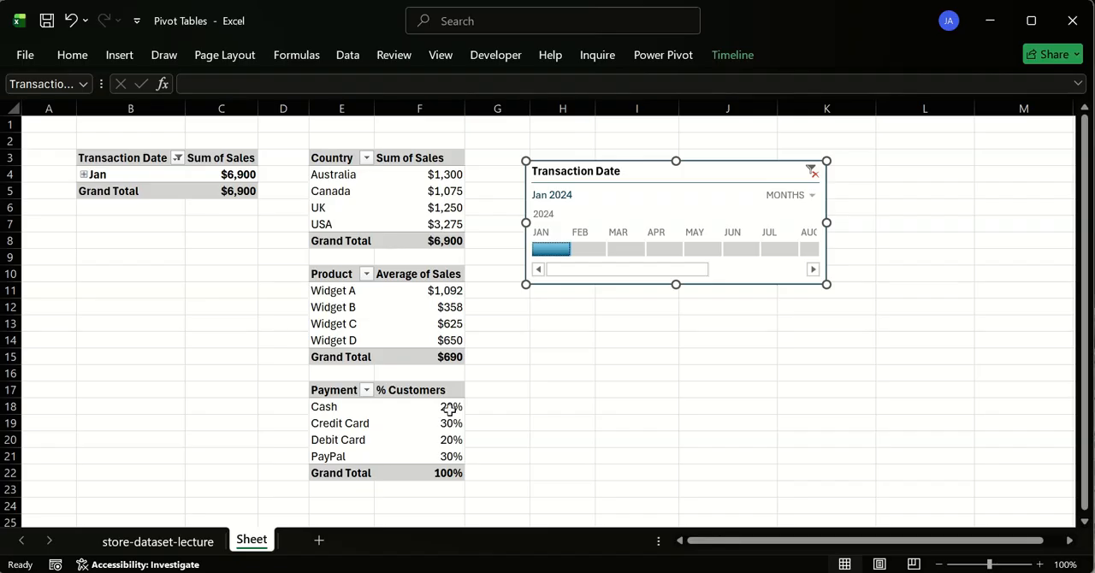
pyautogui.click(589, 248)
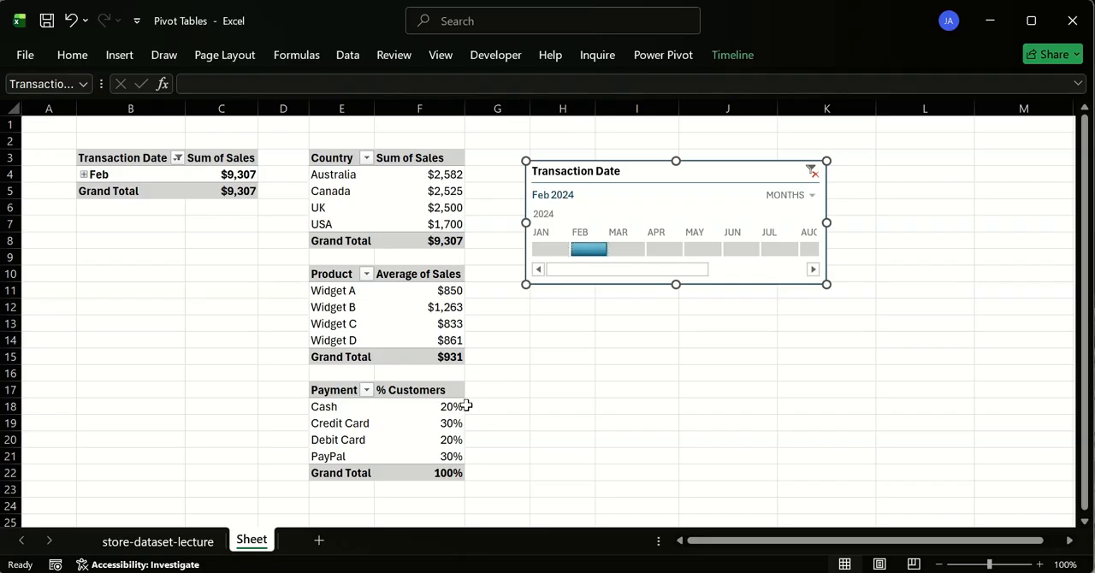
pyautogui.click(624, 249)
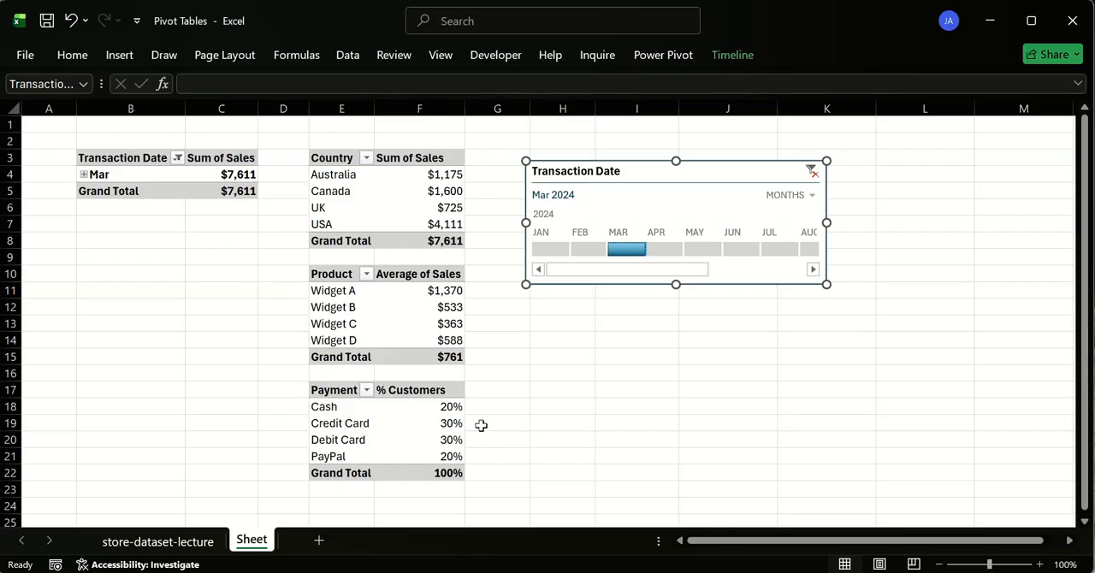
pyautogui.click(545, 248)
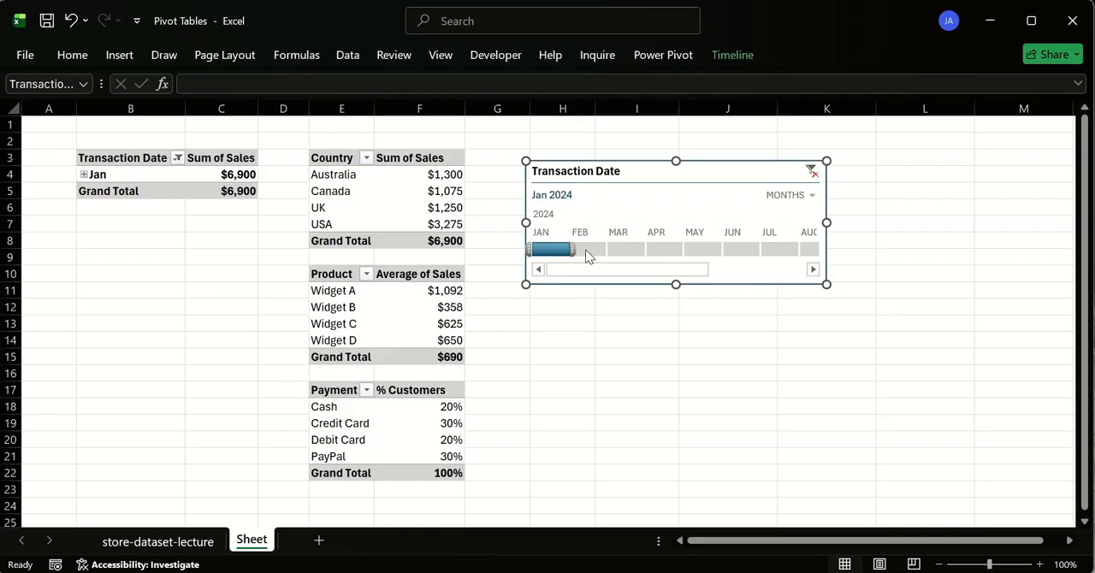
pyautogui.click(587, 251)
pyautogui.click(621, 251)
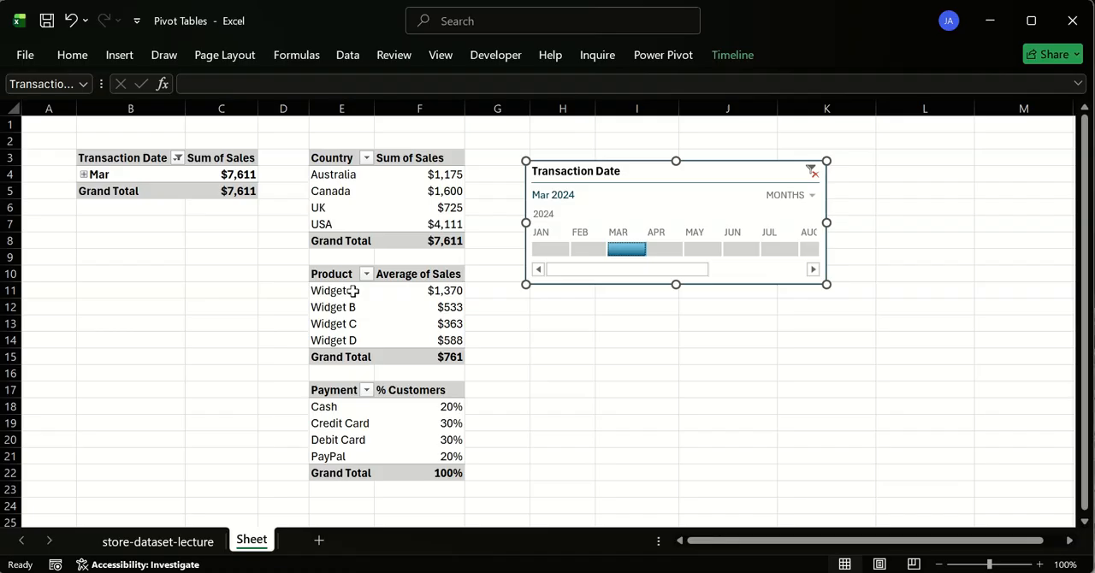
# - Alternate the timeline filter between February and January 2024, ending on January
pyautogui.click(586, 248)
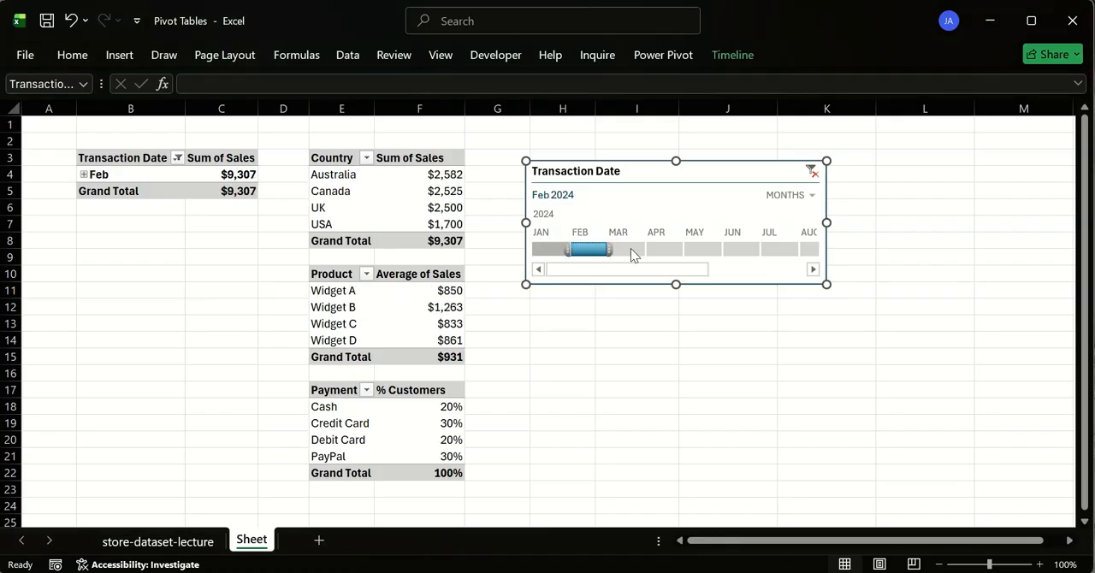
pyautogui.click(546, 249)
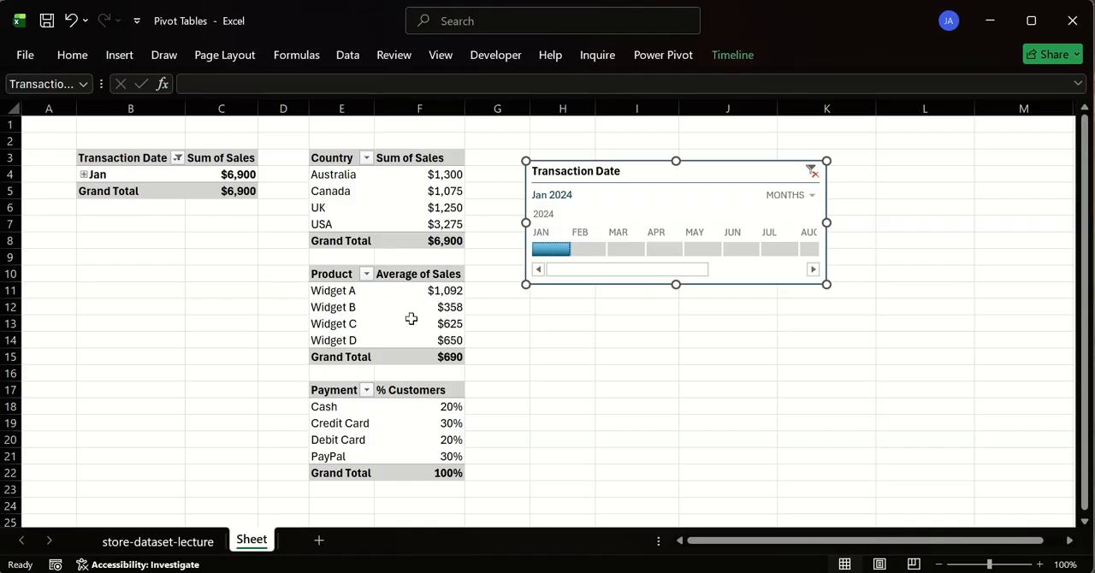
pyautogui.click(587, 249)
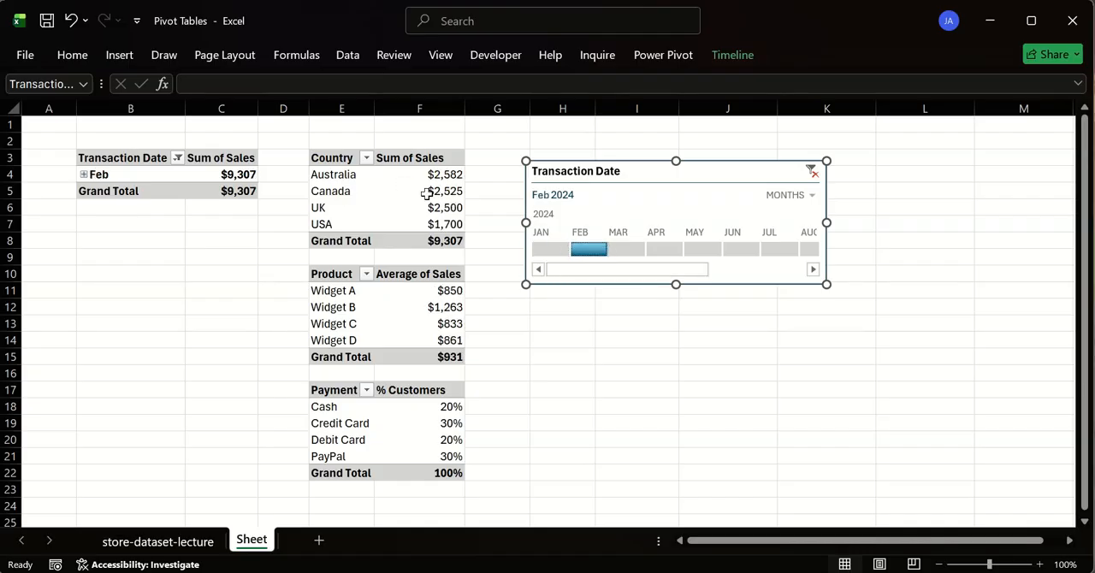
pyautogui.click(552, 250)
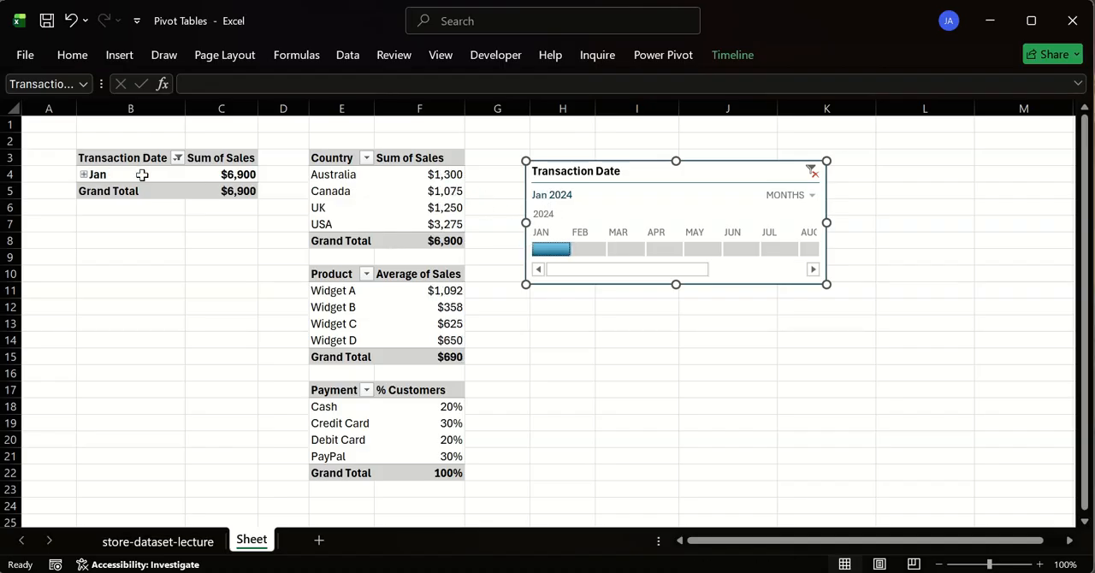
# - Switch the timeline filter to February and March 2024, clear it back to all periods, and leave the timeline selected
pyautogui.click(588, 250)
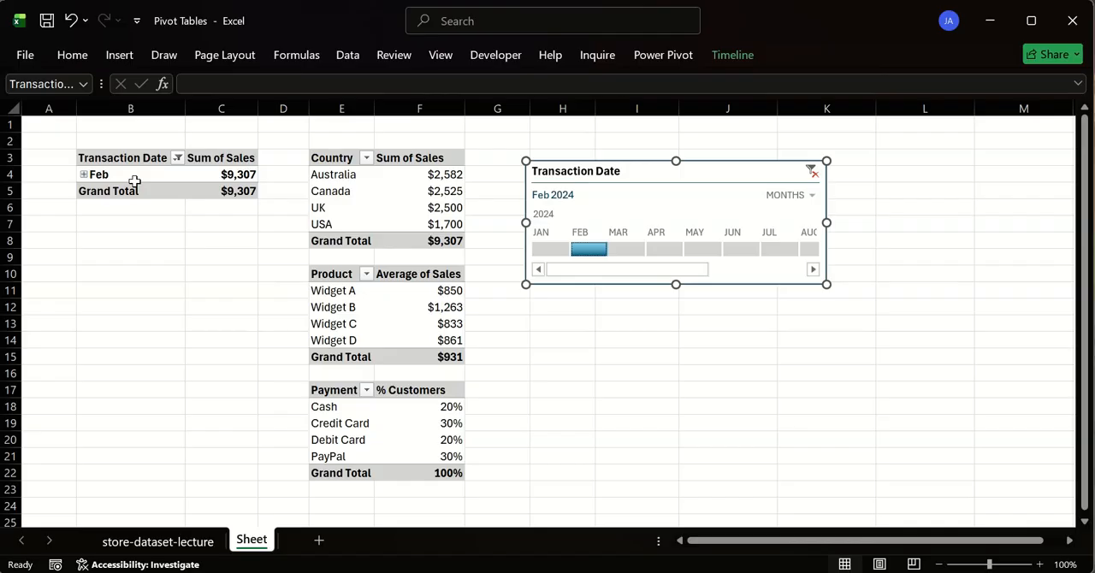
pyautogui.click(625, 249)
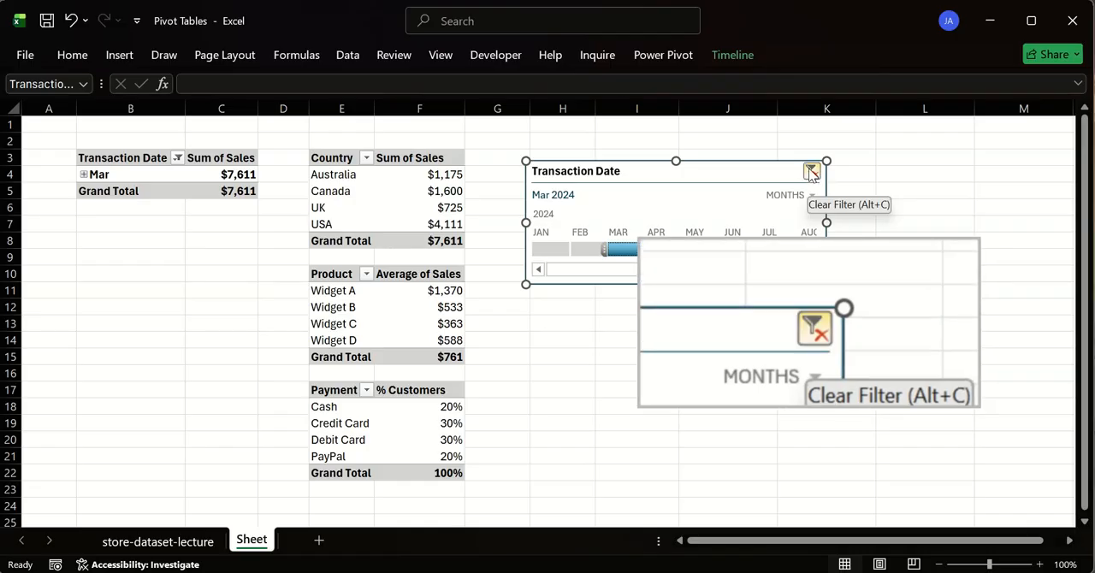
pyautogui.click(811, 173)
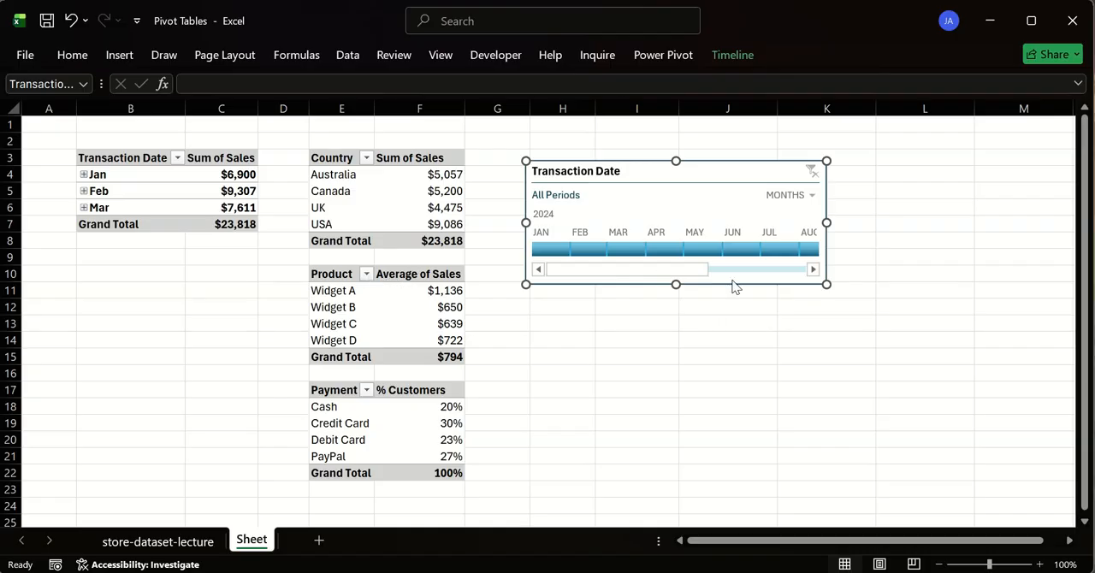
pyautogui.click(727, 323)
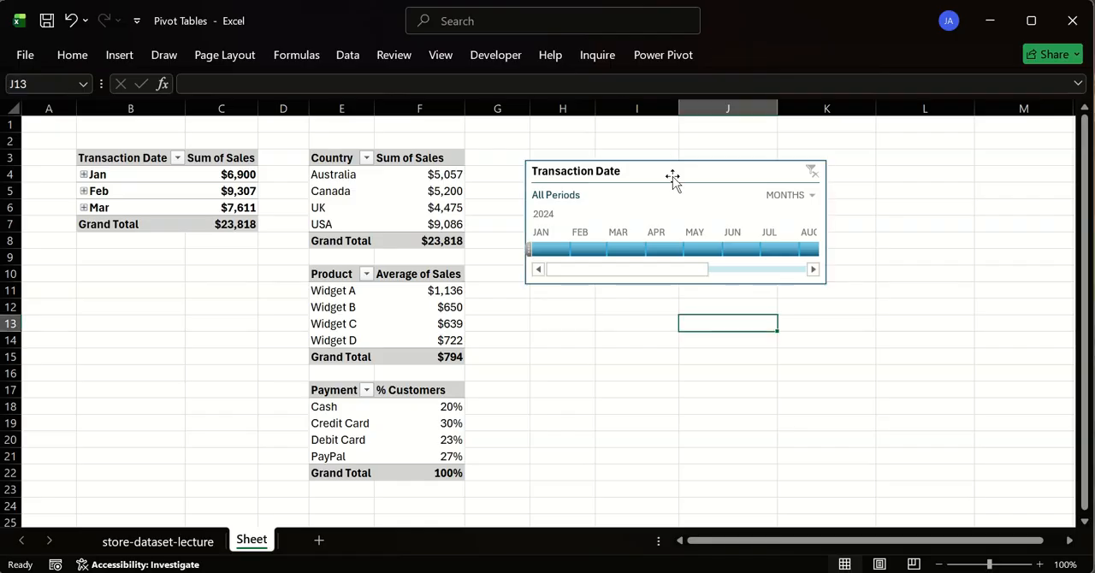
pyautogui.click(682, 171)
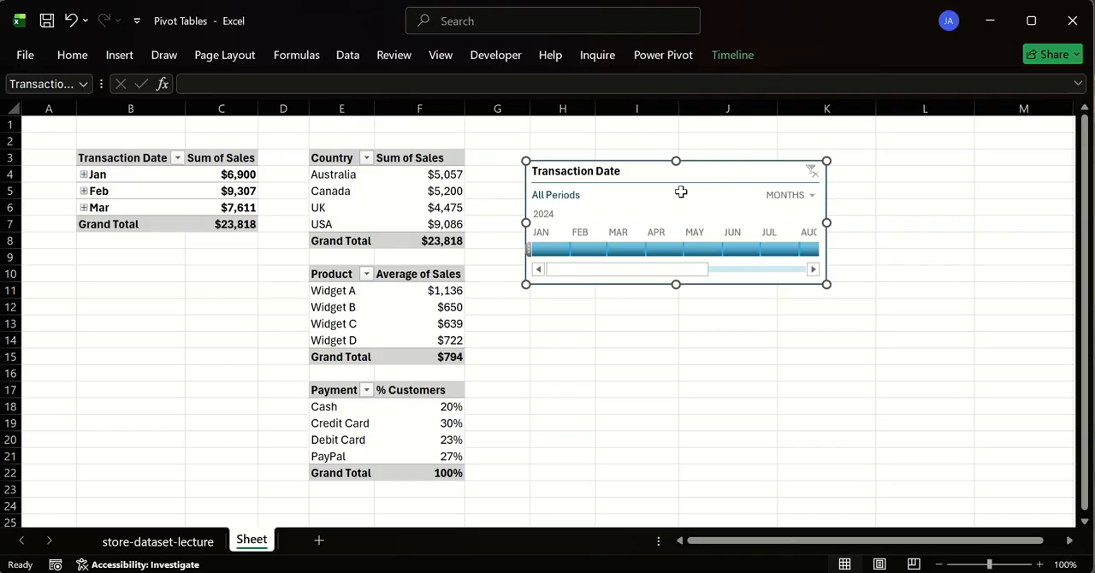
# - Delete the Transaction Date timeline and close the field list of the Country pivot table
pyautogui.press('Escape')
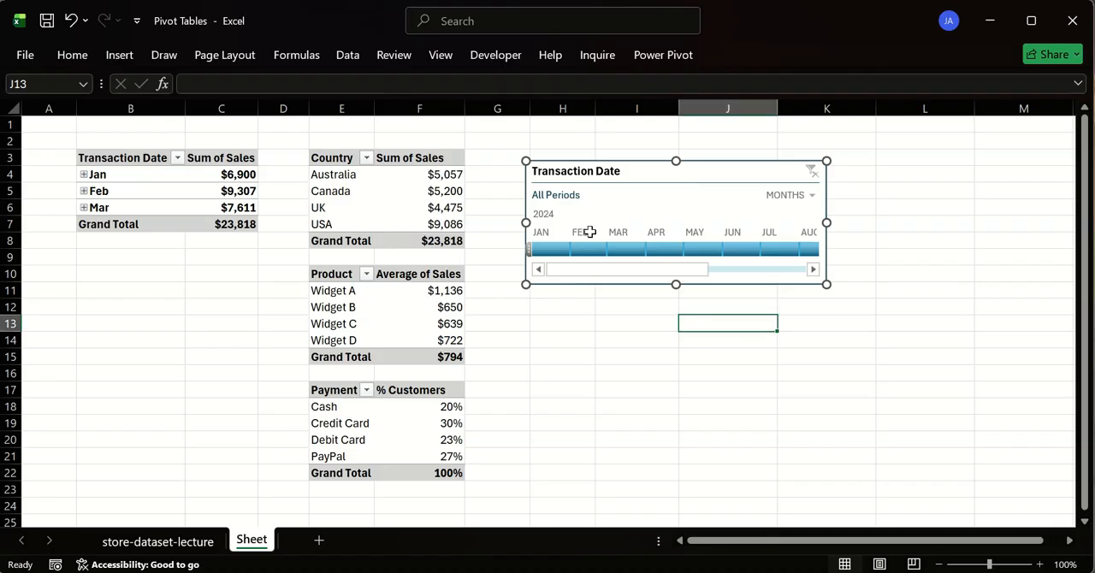
pyautogui.press('Delete')
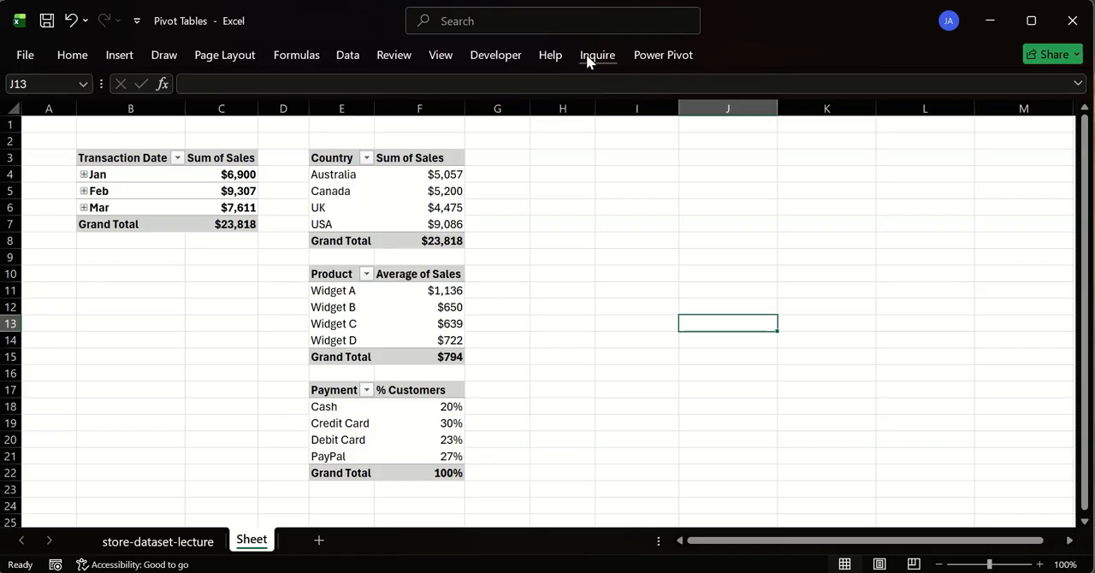
pyautogui.click(350, 159)
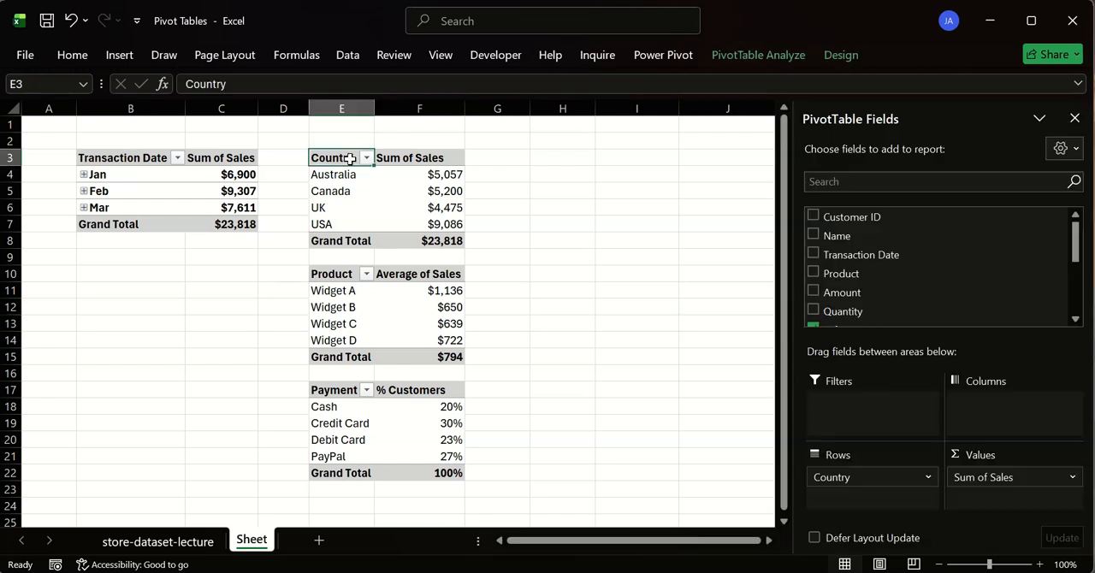
pyautogui.click(1075, 119)
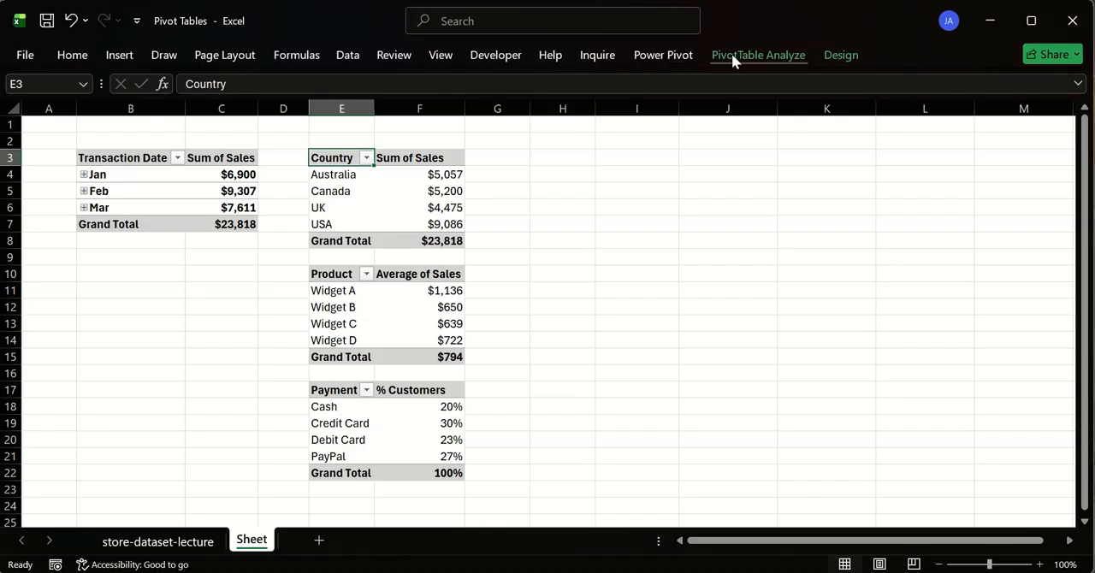
# - Select the Country, Product, Payment and Transaction Date pivot tables in turn to check whether the field list opens
pyautogui.click(565, 204)
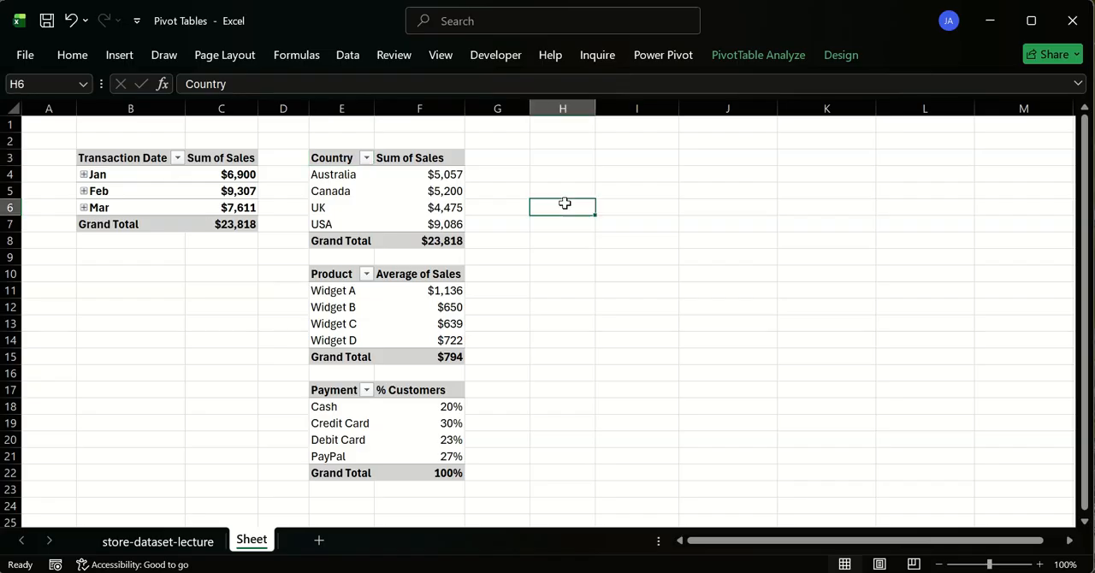
pyautogui.click(344, 159)
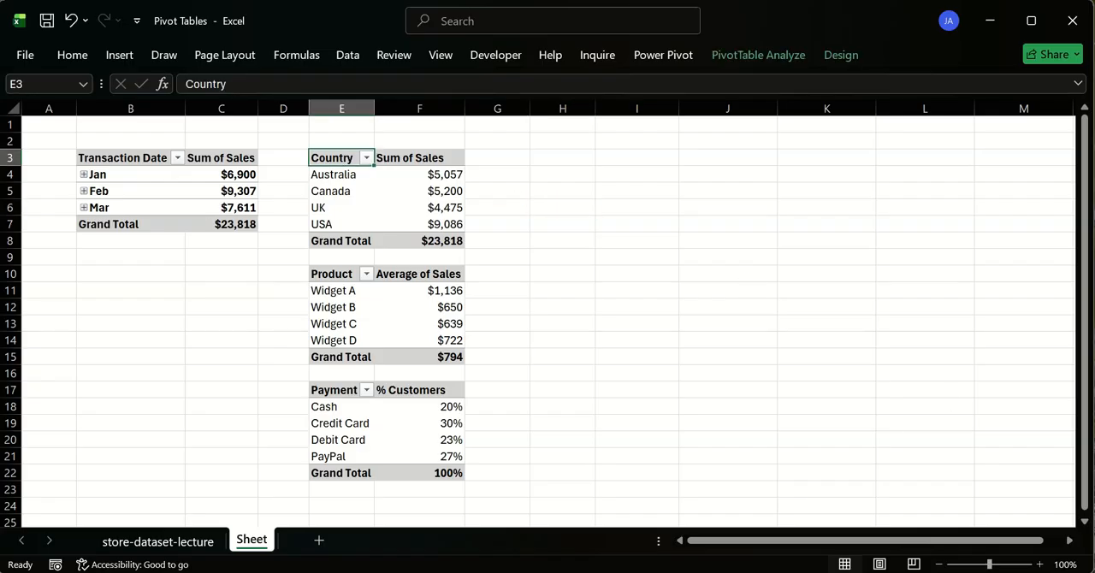
pyautogui.click(324, 272)
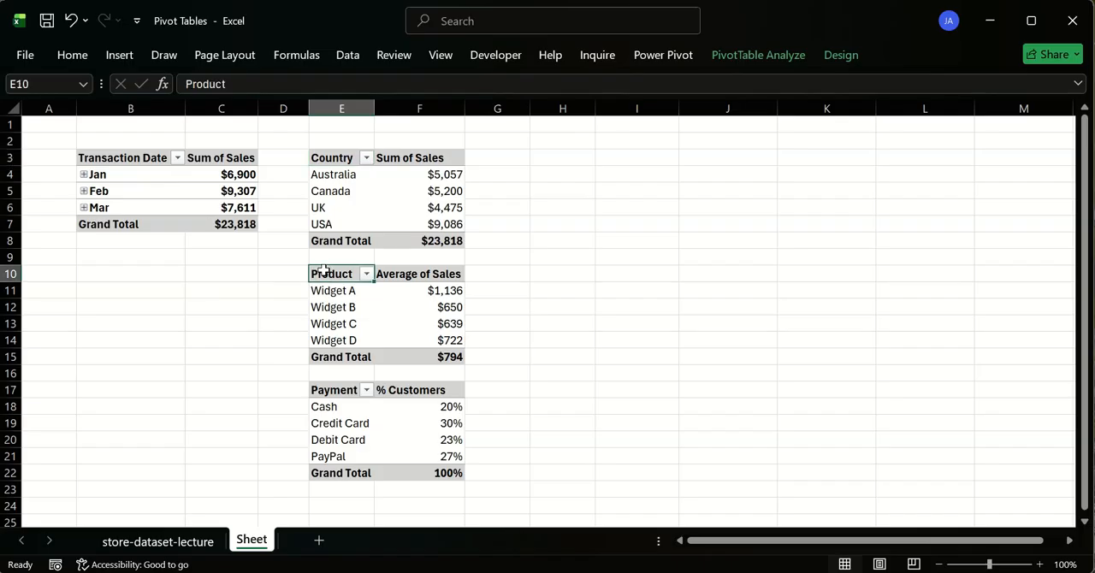
pyautogui.click(344, 391)
pyautogui.click(156, 158)
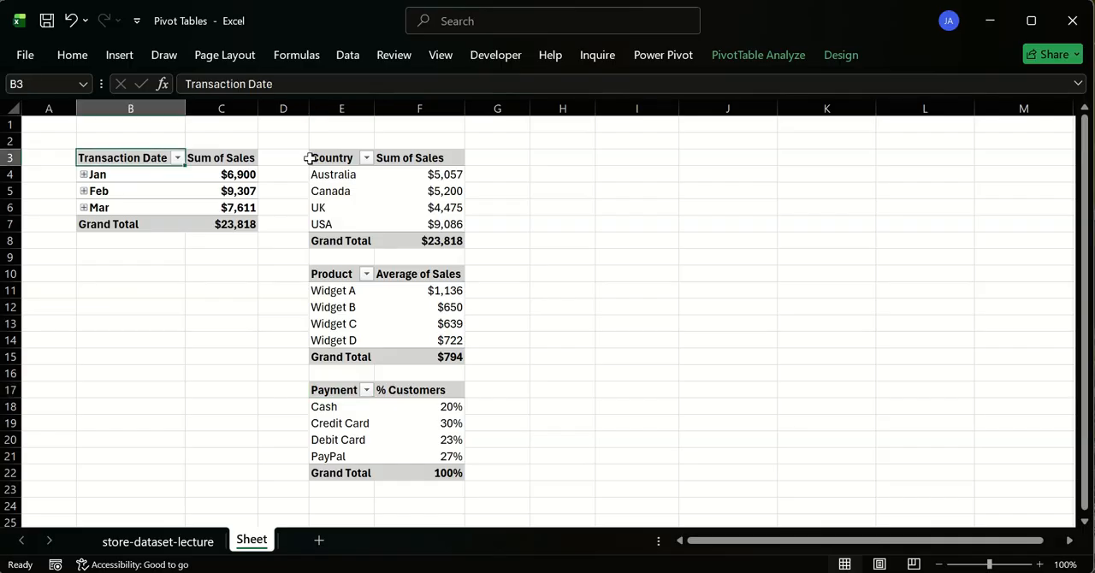
pyautogui.click(351, 163)
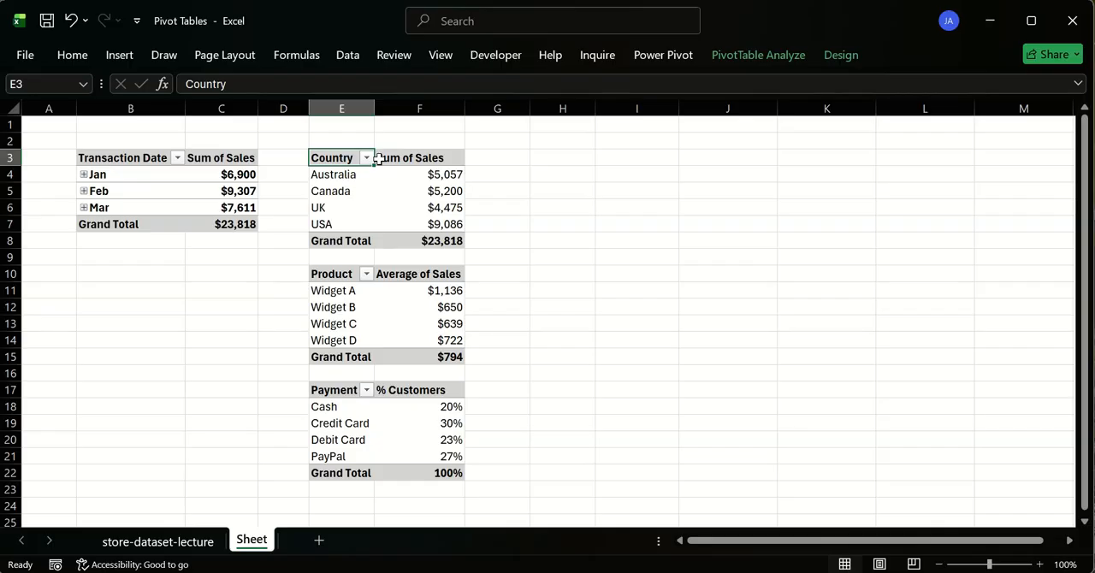
# - Show the field list for the Country pivot table and close it again
pyautogui.rightClick(331, 159)
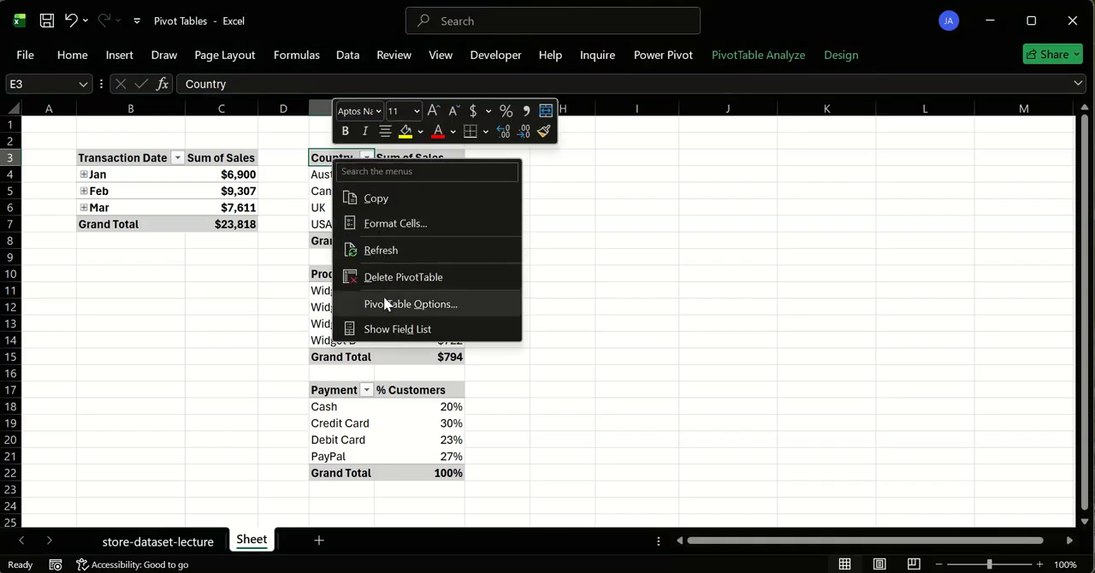
pyautogui.click(397, 329)
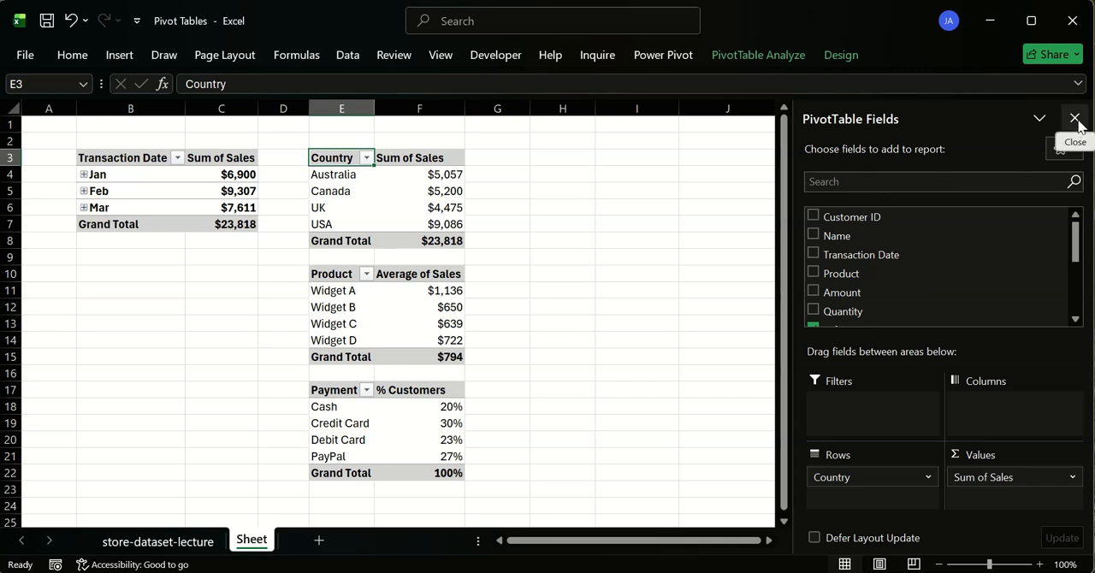
pyautogui.click(1076, 119)
pyautogui.rightClick(344, 156)
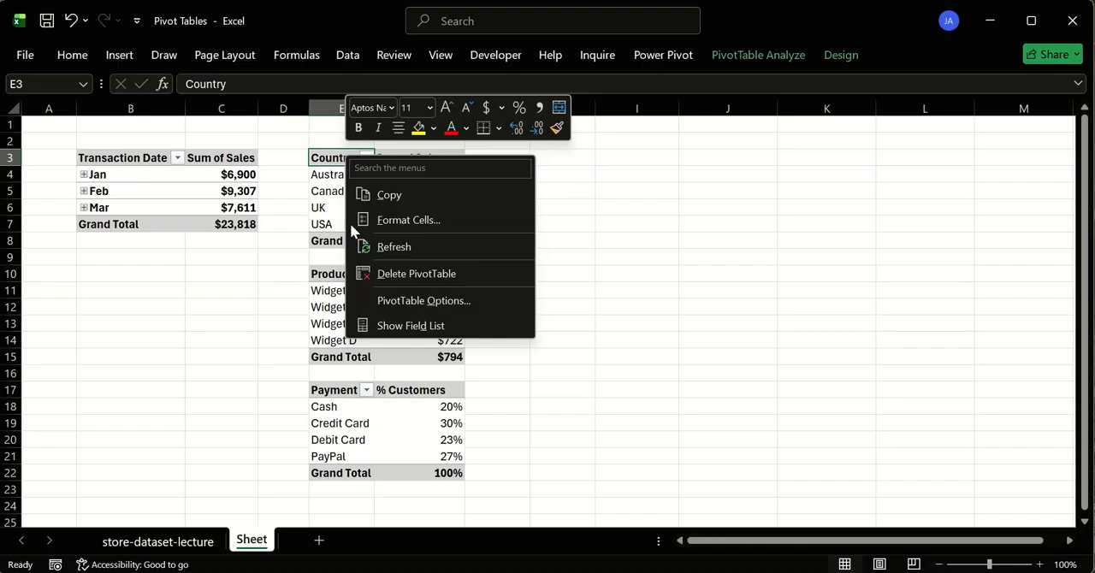
pyautogui.rightClick(336, 162)
pyautogui.press('Escape')
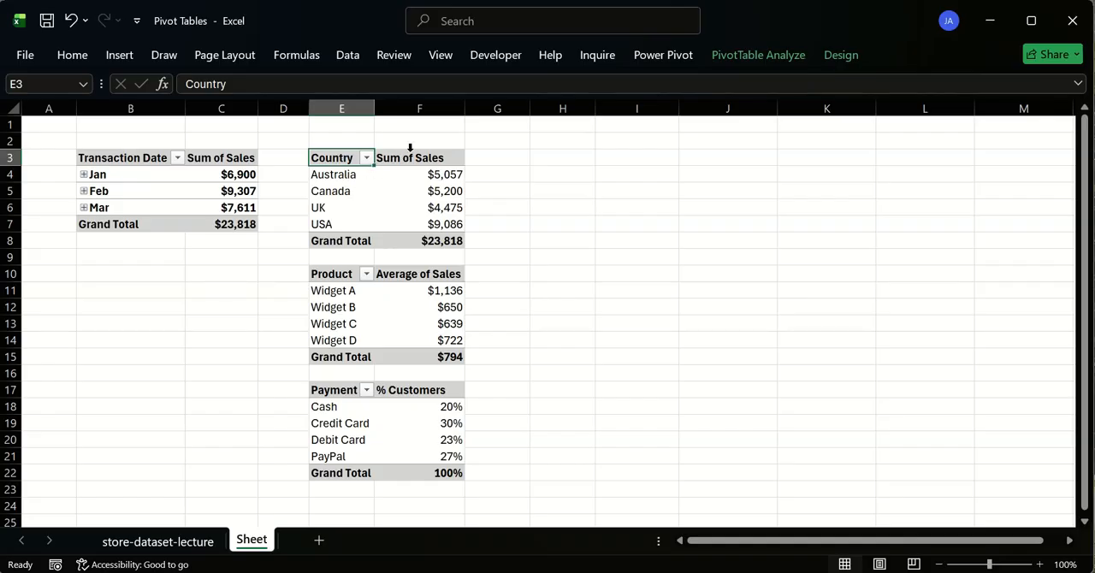
# - Hide the field headers of the Country pivot table and show them again
pyautogui.click(745, 53)
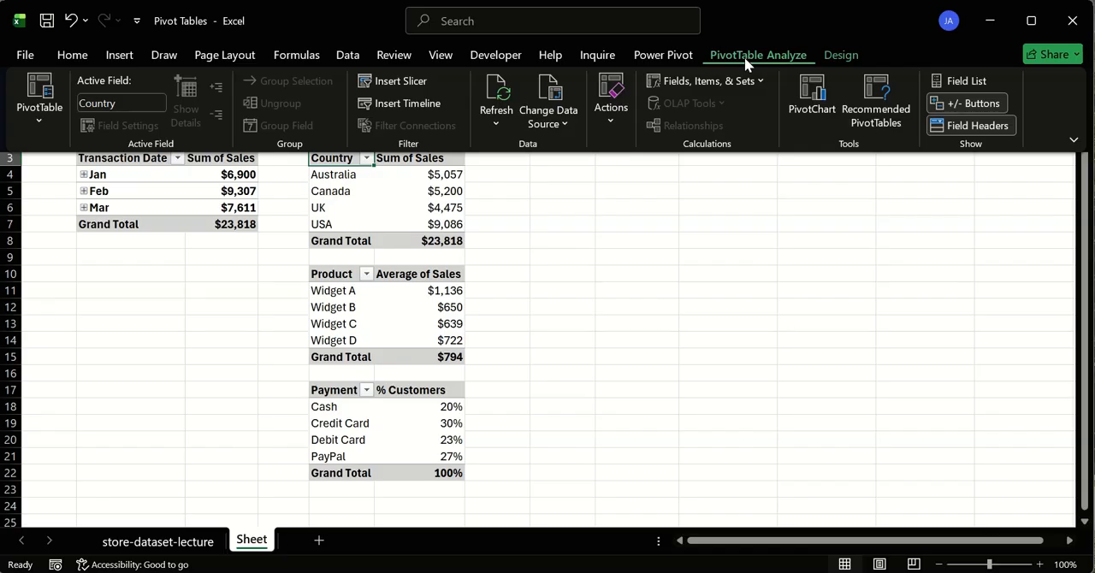
pyautogui.click(966, 134)
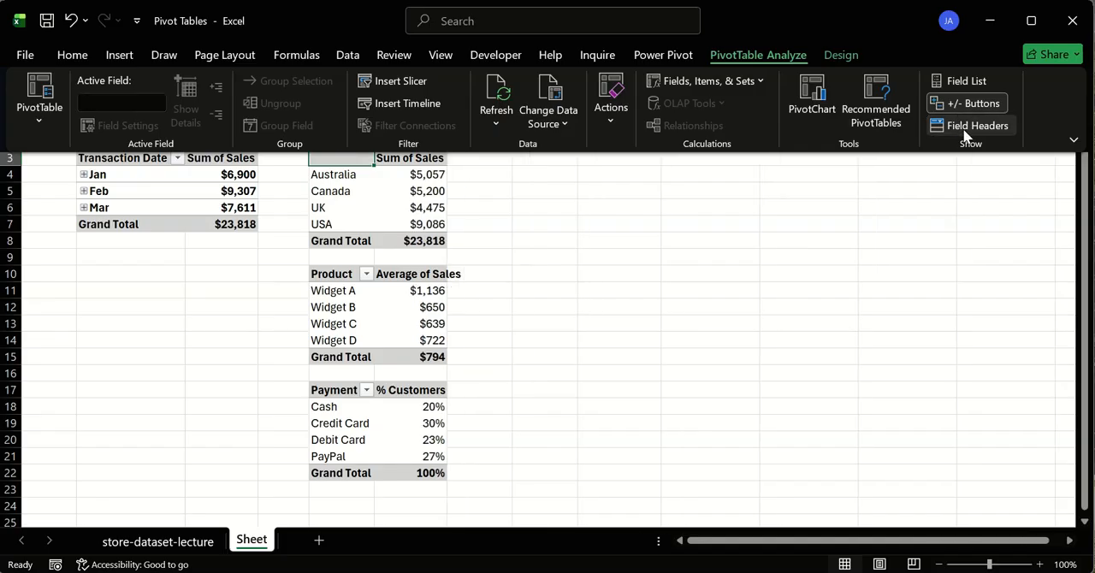
pyautogui.click(966, 130)
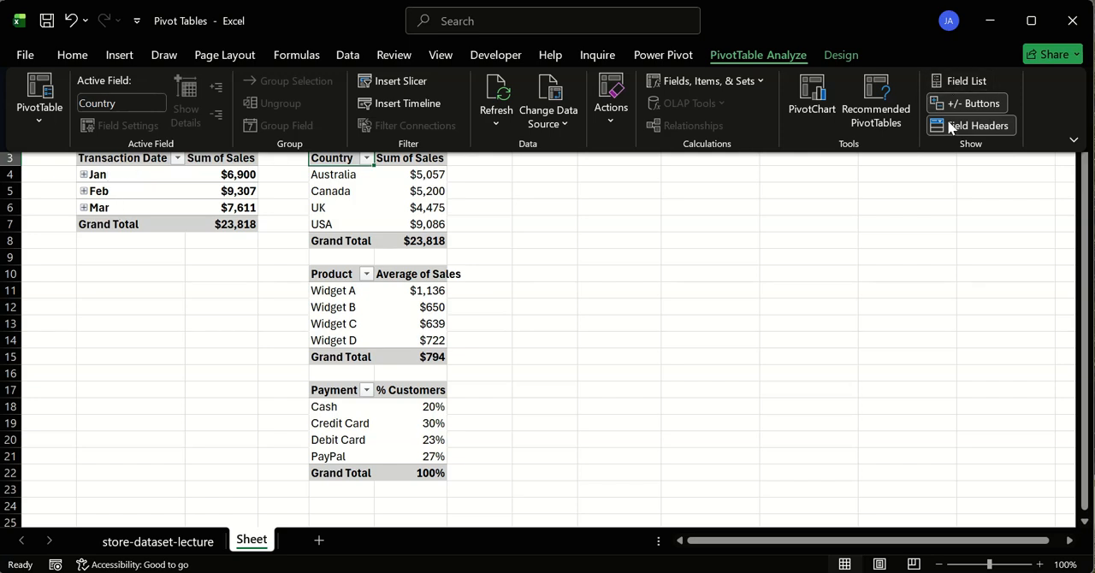
# - Toggle the Country pivot table's field list on and off twice
pyautogui.click(962, 82)
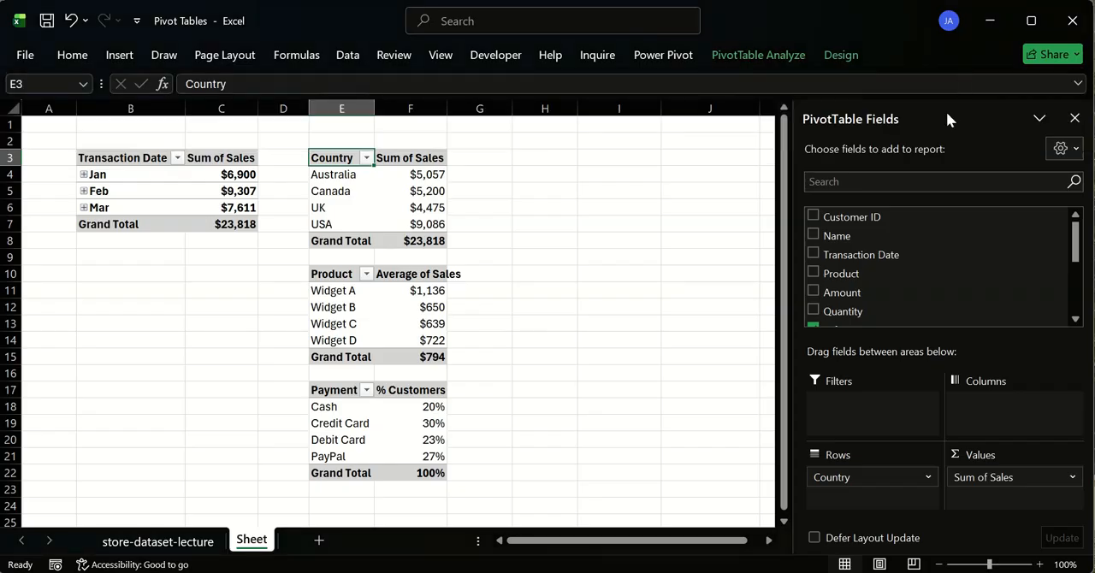
pyautogui.click(1075, 118)
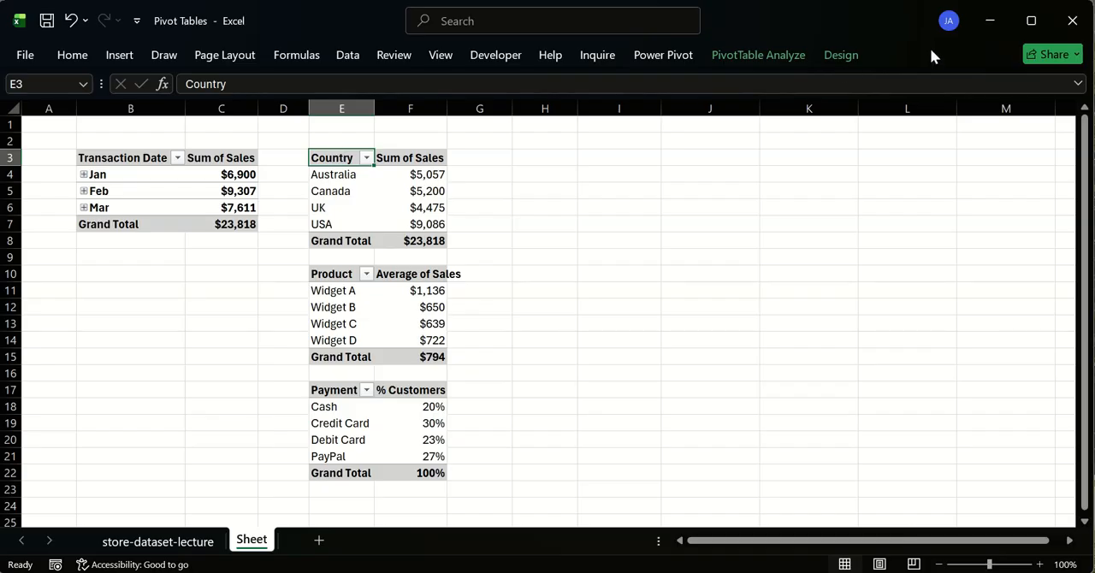
pyautogui.click(732, 53)
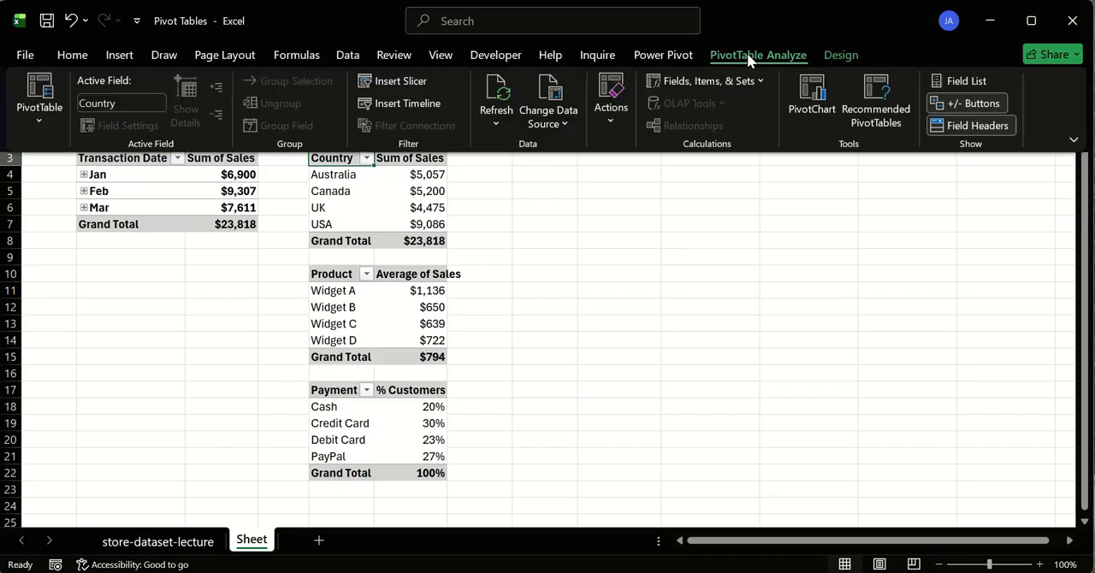
pyautogui.click(967, 81)
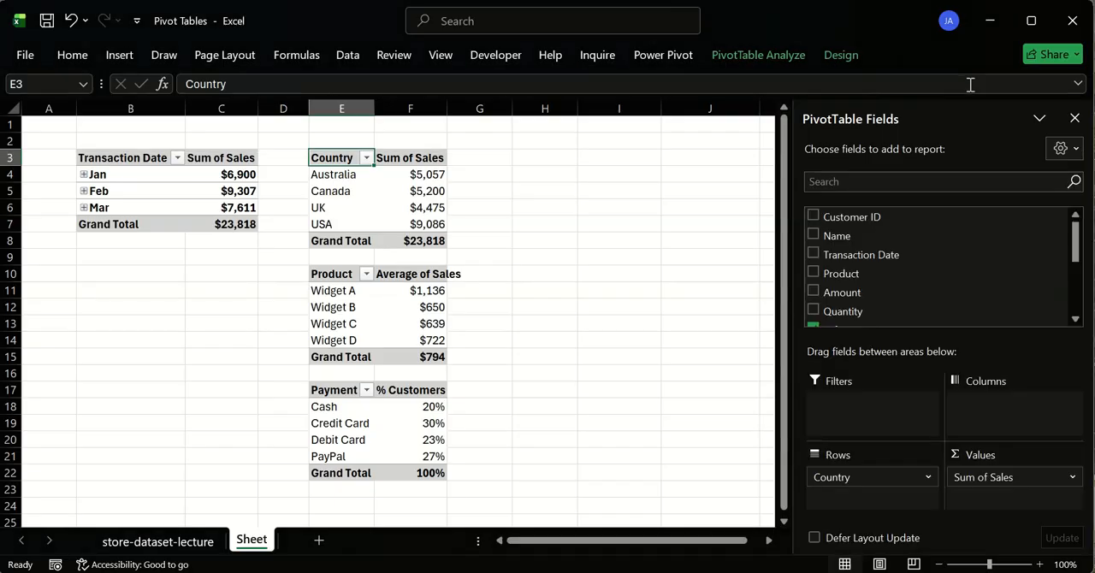
pyautogui.click(1074, 119)
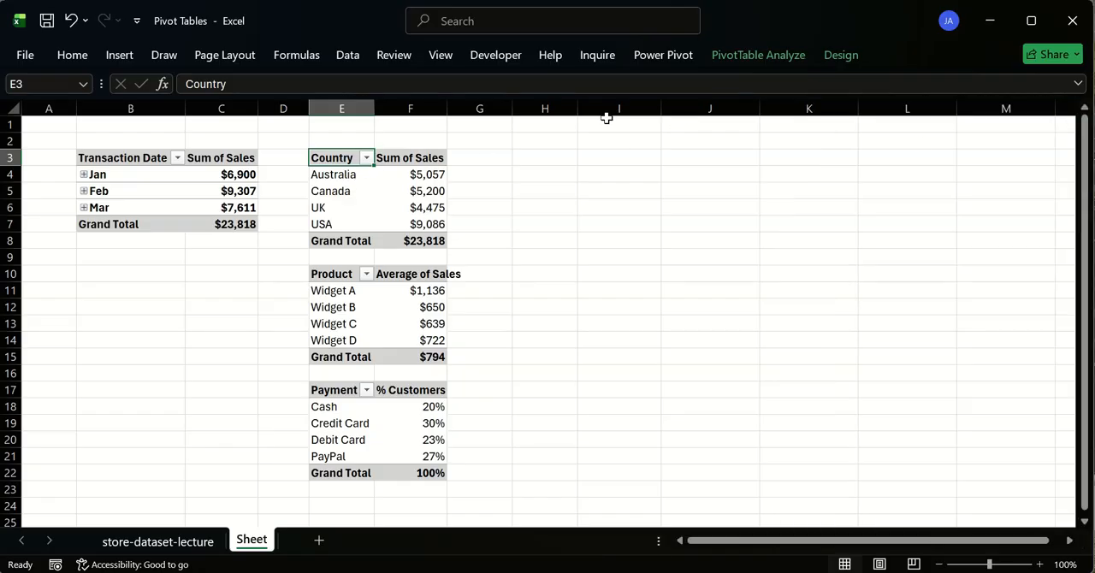
# - Insert slicers for the Salesperson and Order Status fields on the Country pivot table
pyautogui.click(727, 62)
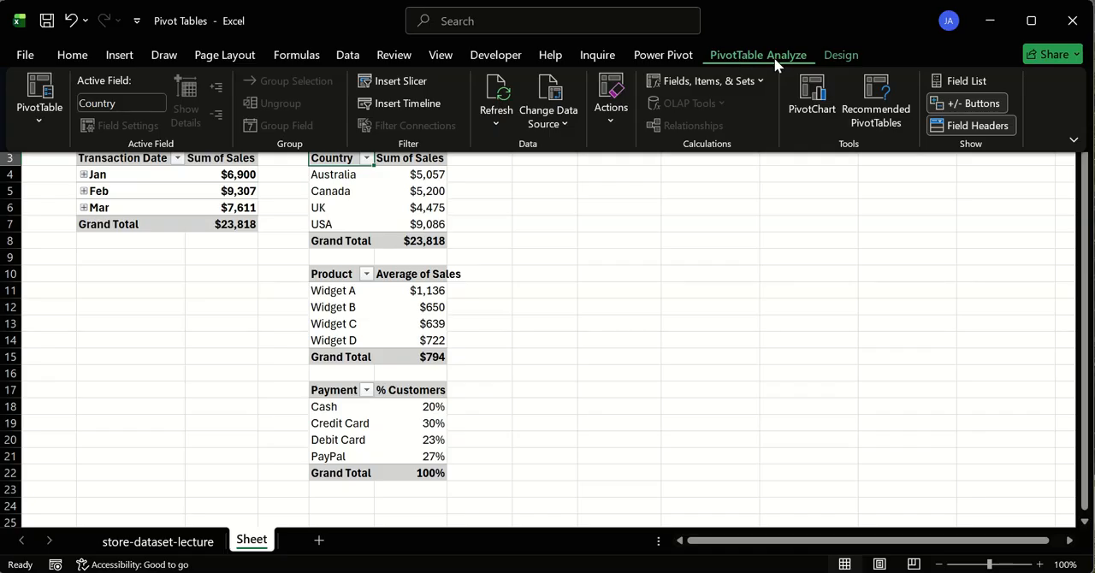
pyautogui.click(395, 83)
pyautogui.moveTo(403, 85); pyautogui.dragTo(540, 124)
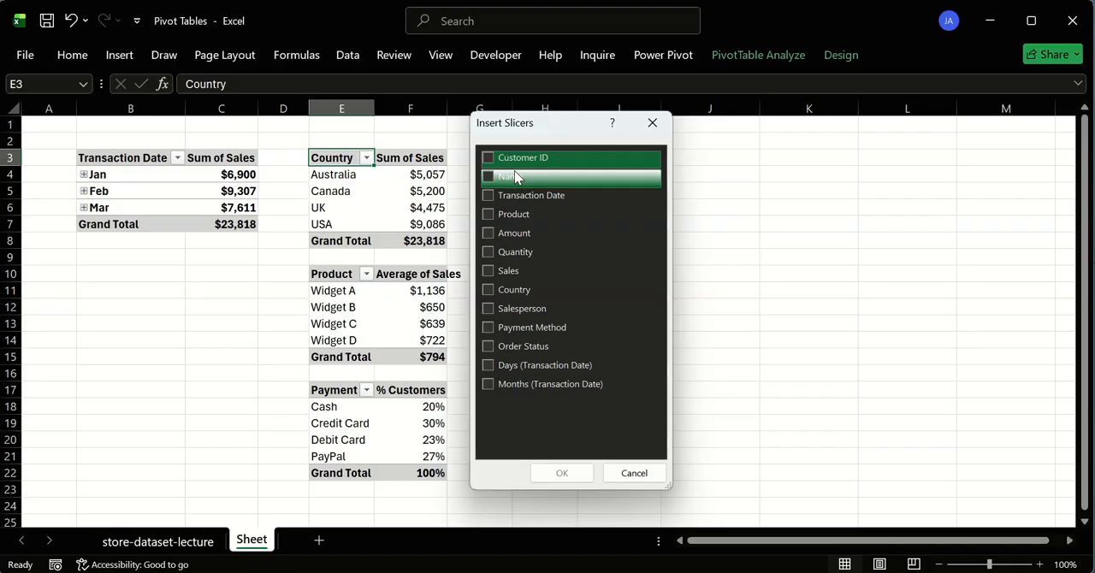
pyautogui.click(487, 309)
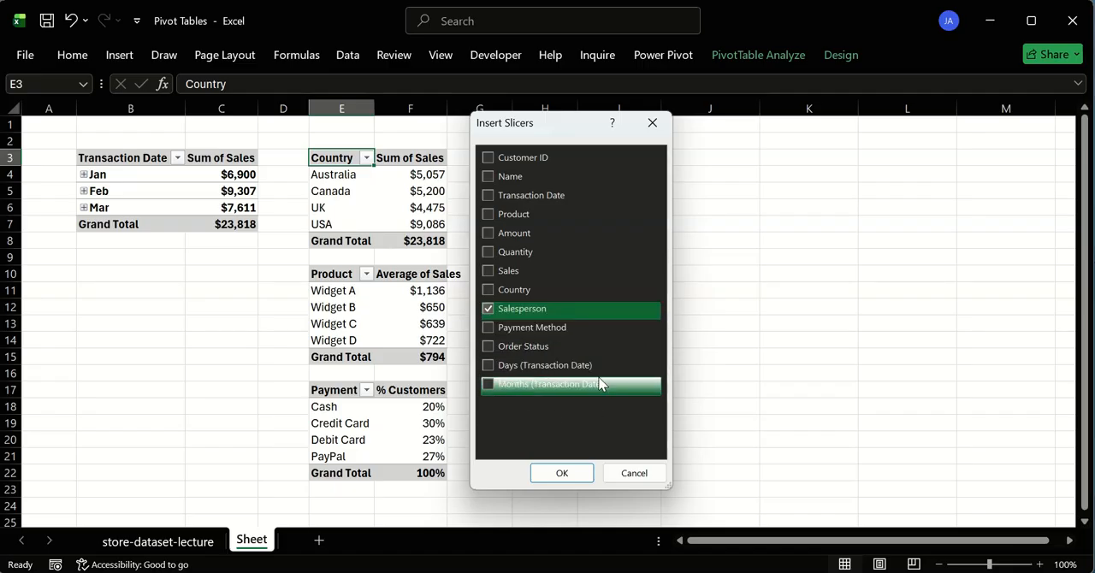
pyautogui.click(491, 348)
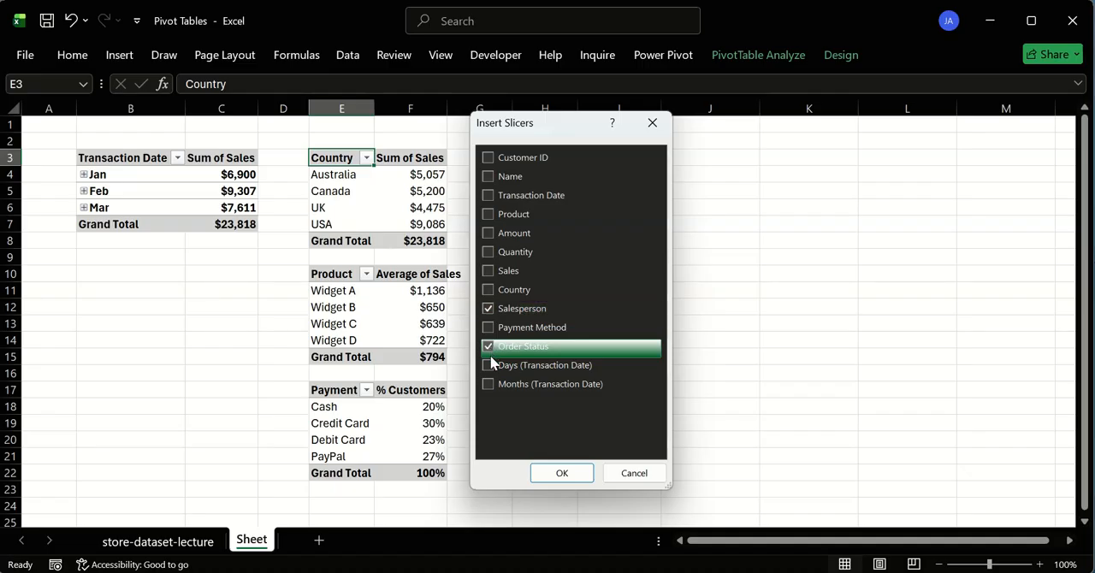
pyautogui.click(578, 480)
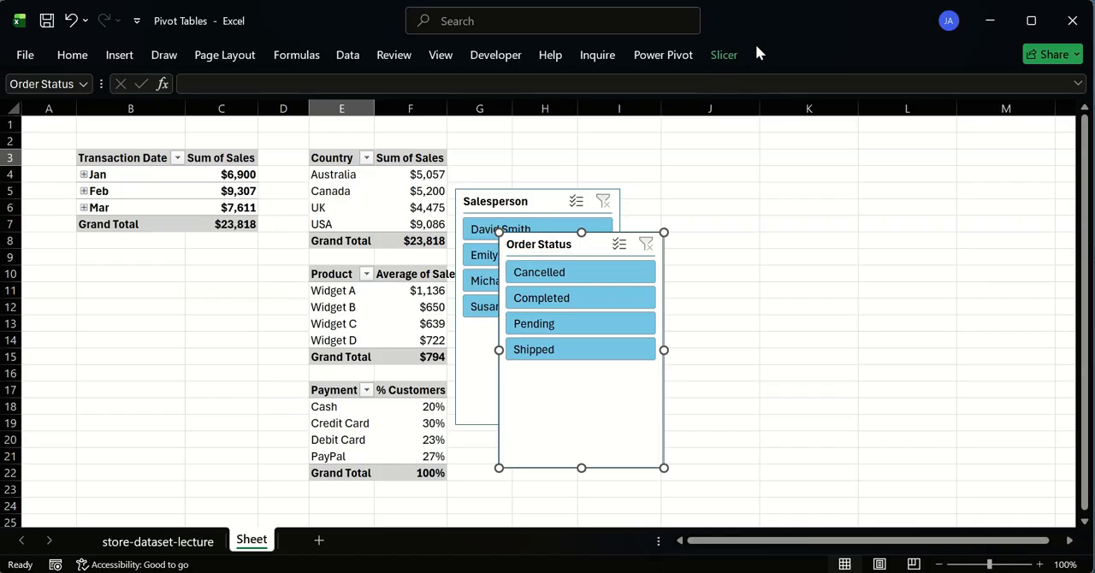
# - Apply the light grey slicer style to both the Order Status and Salesperson slicers
pyautogui.click(726, 52)
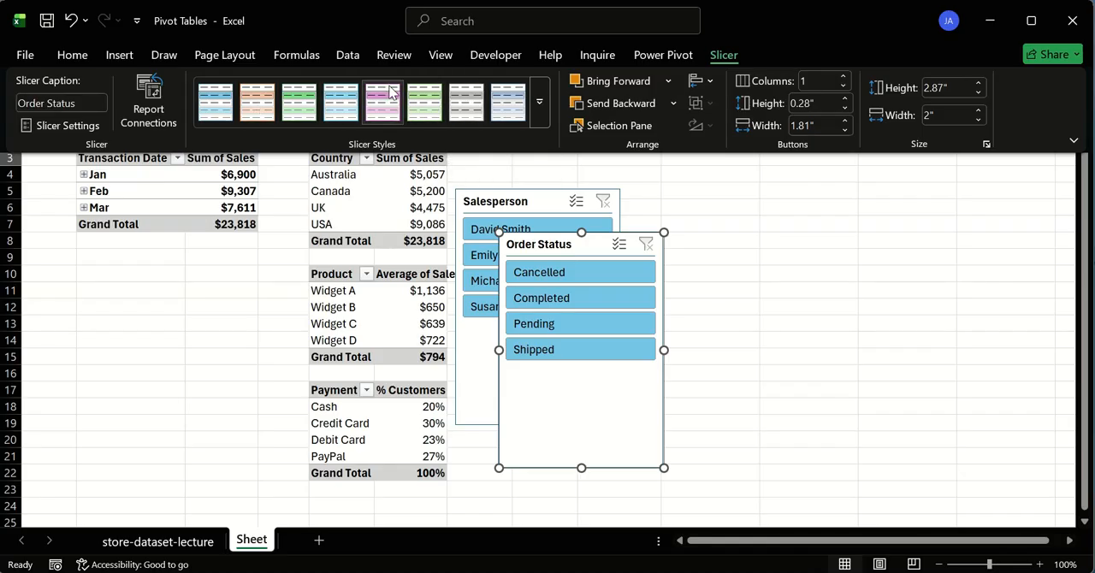
pyautogui.click(460, 103)
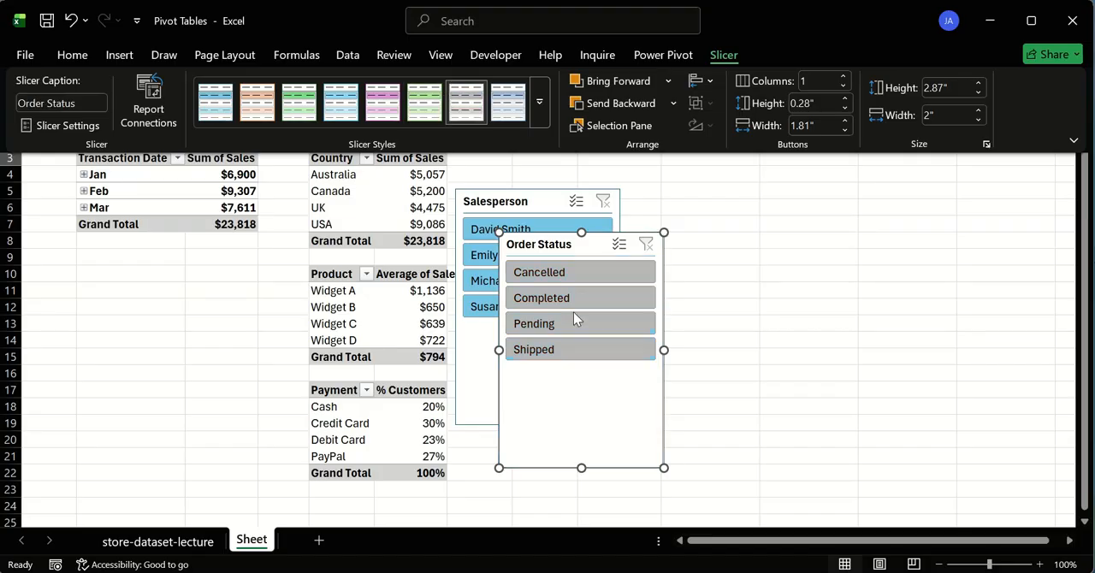
pyautogui.click(507, 199)
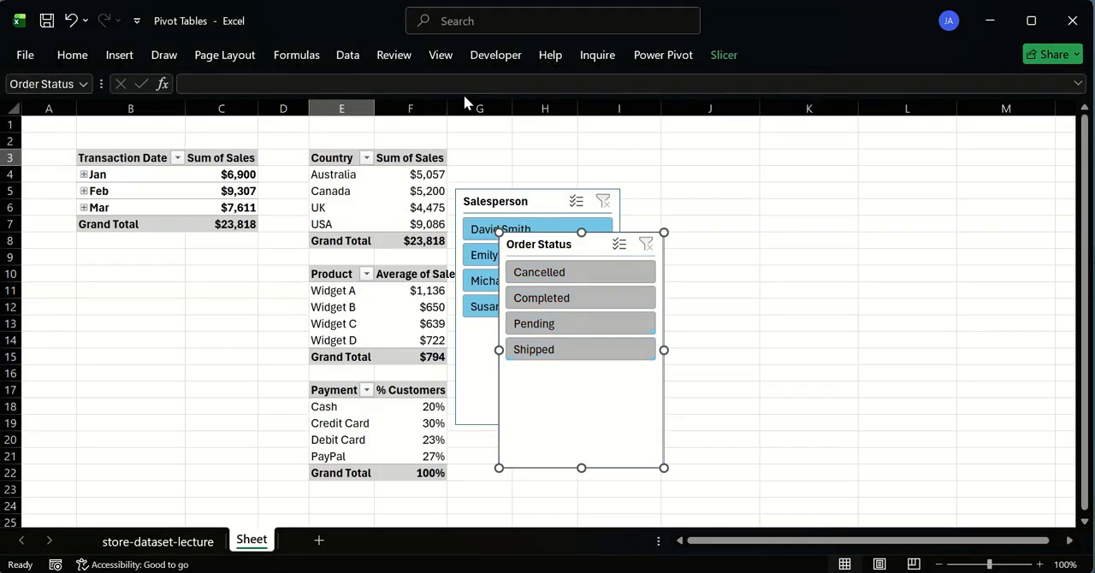
pyautogui.click(537, 209)
pyautogui.click(712, 57)
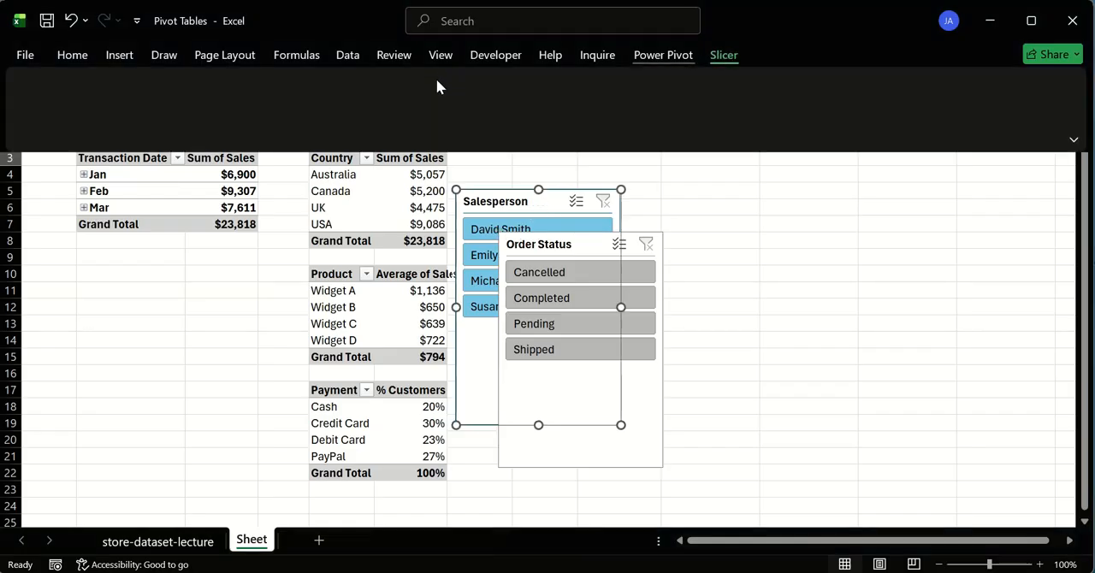
pyautogui.click(538, 97)
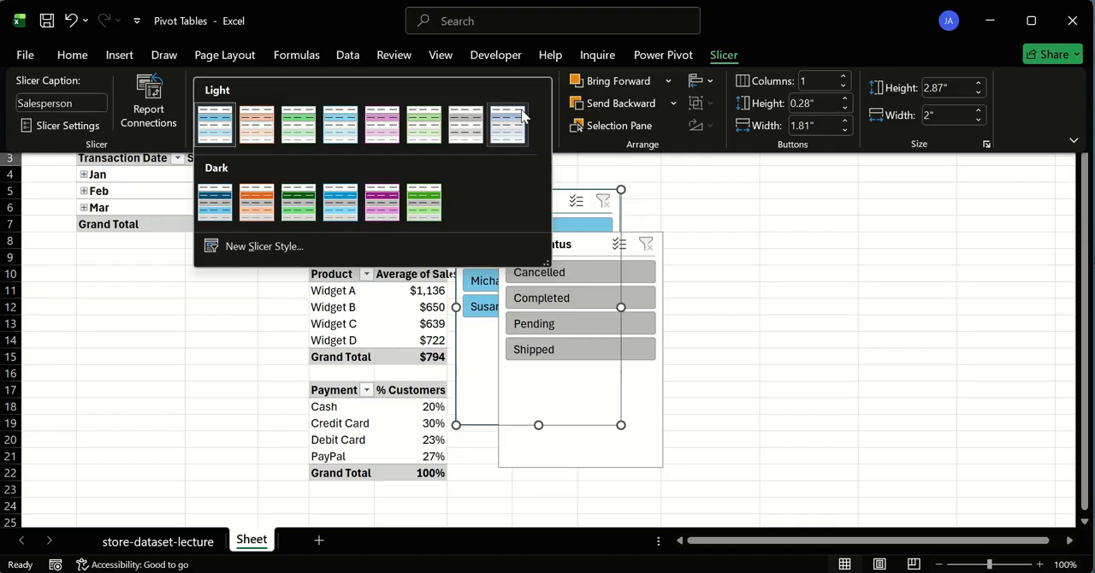
pyautogui.click(466, 122)
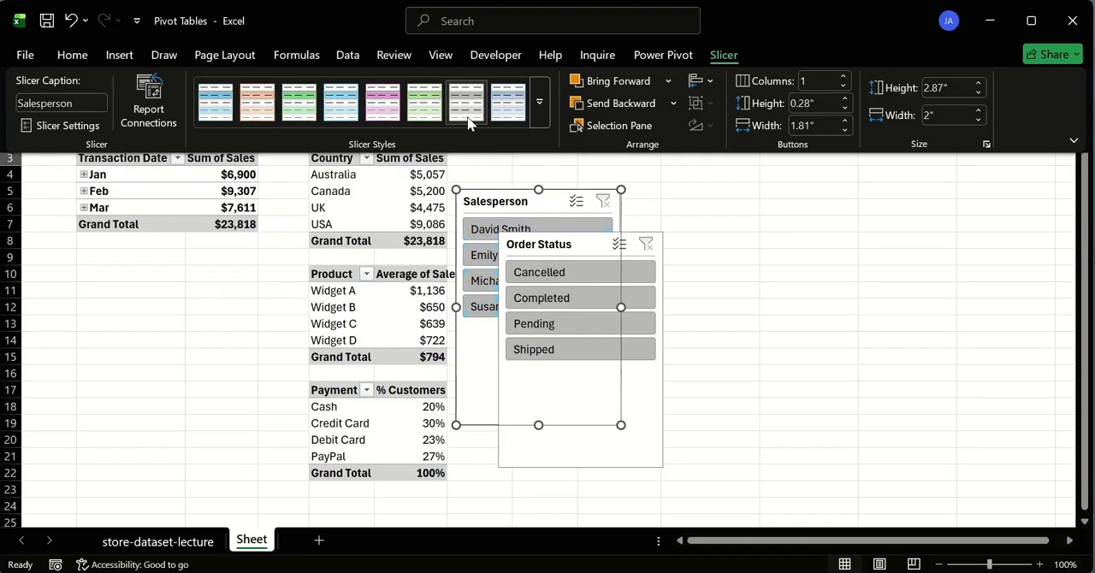
pyautogui.click(655, 213)
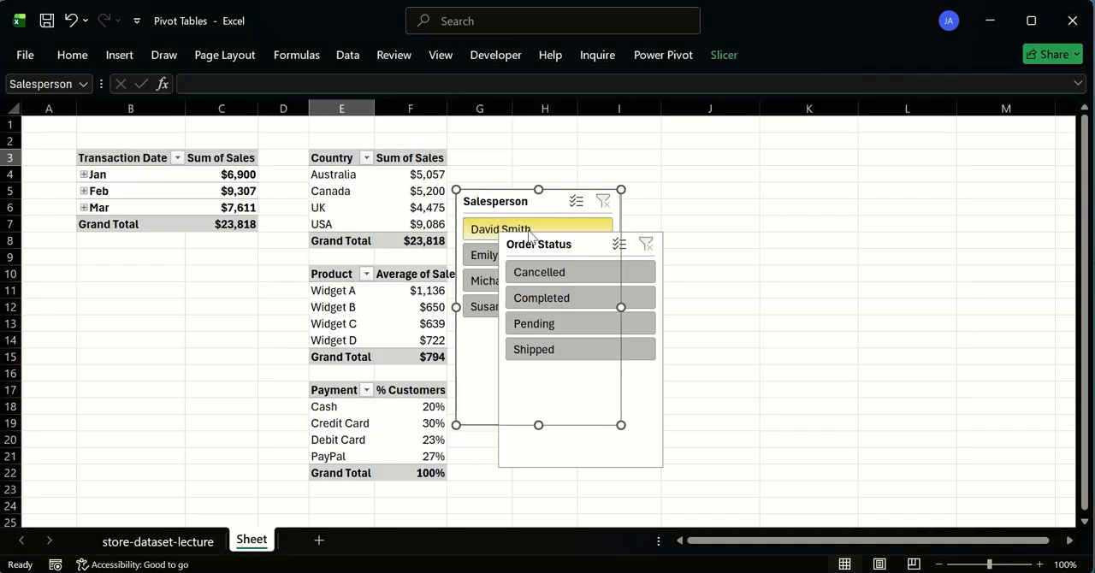
# - Arrange the Salesperson and Order Status slicers side by side, and filter the Country pivot table to Cancelled orders
pyautogui.moveTo(580, 242); pyautogui.dragTo(713, 208)
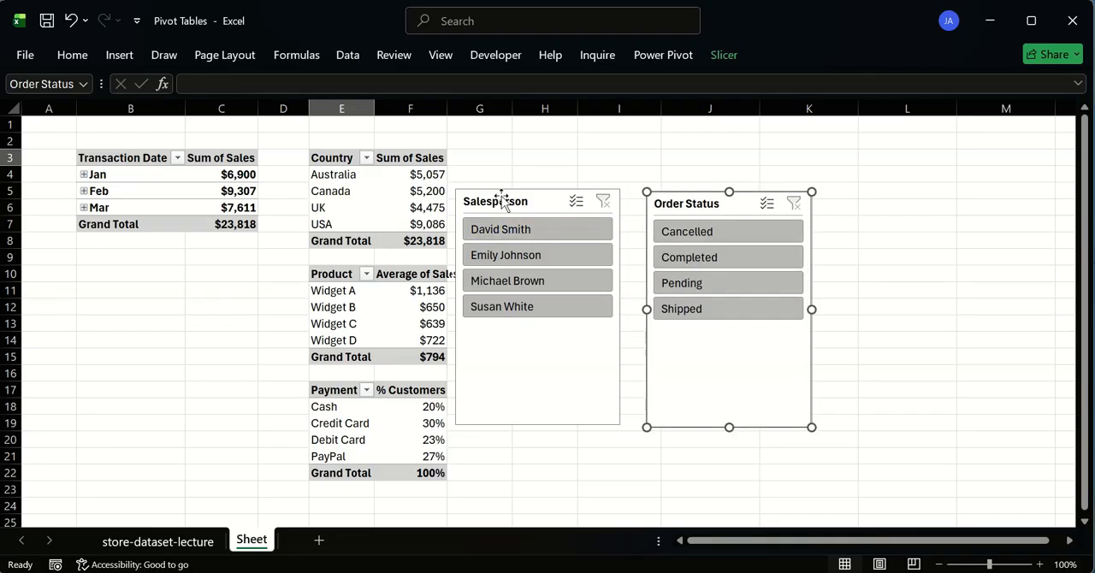
pyautogui.moveTo(554, 200); pyautogui.dragTo(567, 201)
pyautogui.click(703, 229)
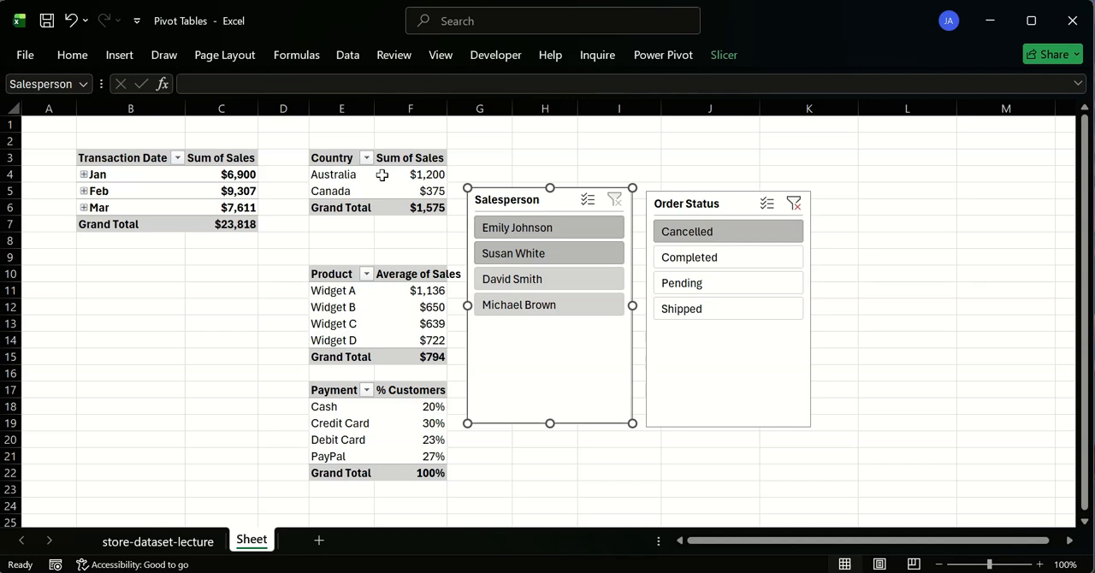
# - Connect the Order Status slicer also to %customer_by_paymentMethod, sales_by_date and sales_by_product, and clear its filter
pyautogui.rightClick(698, 202)
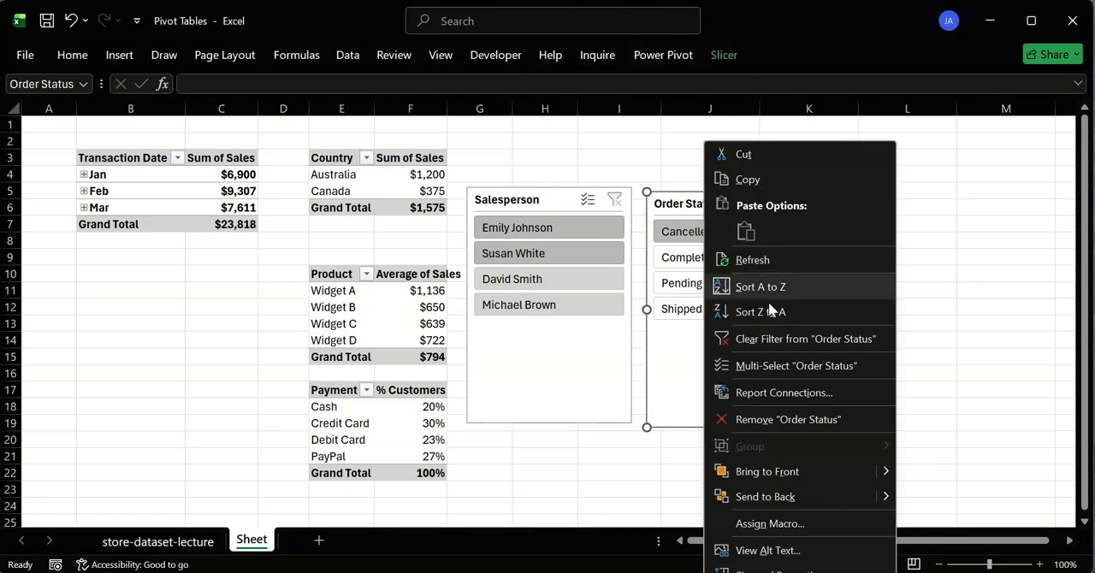
pyautogui.click(817, 392)
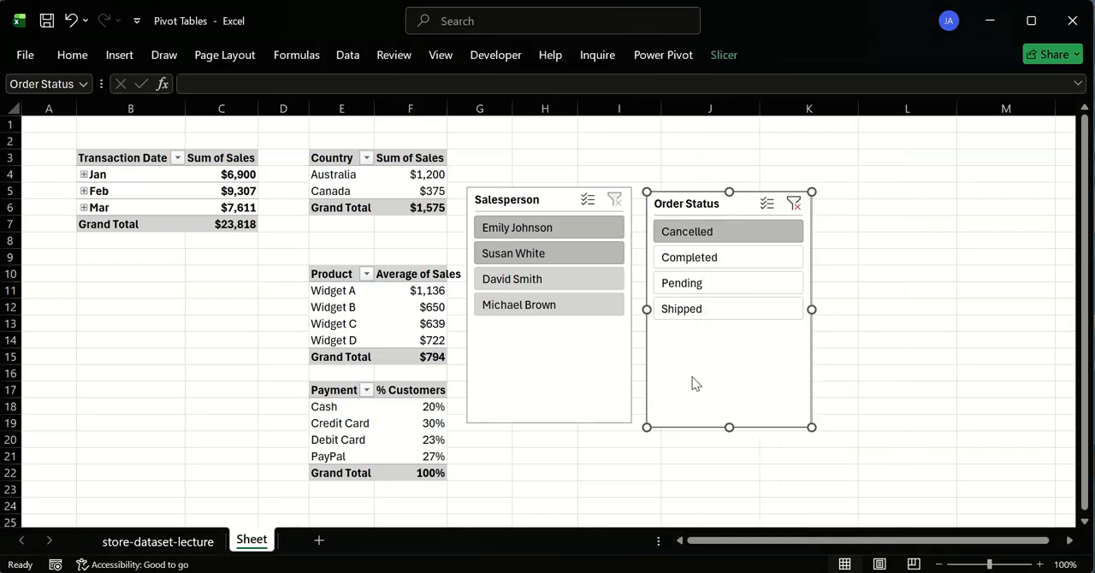
pyautogui.moveTo(760, 328); pyautogui.dragTo(760, 177)
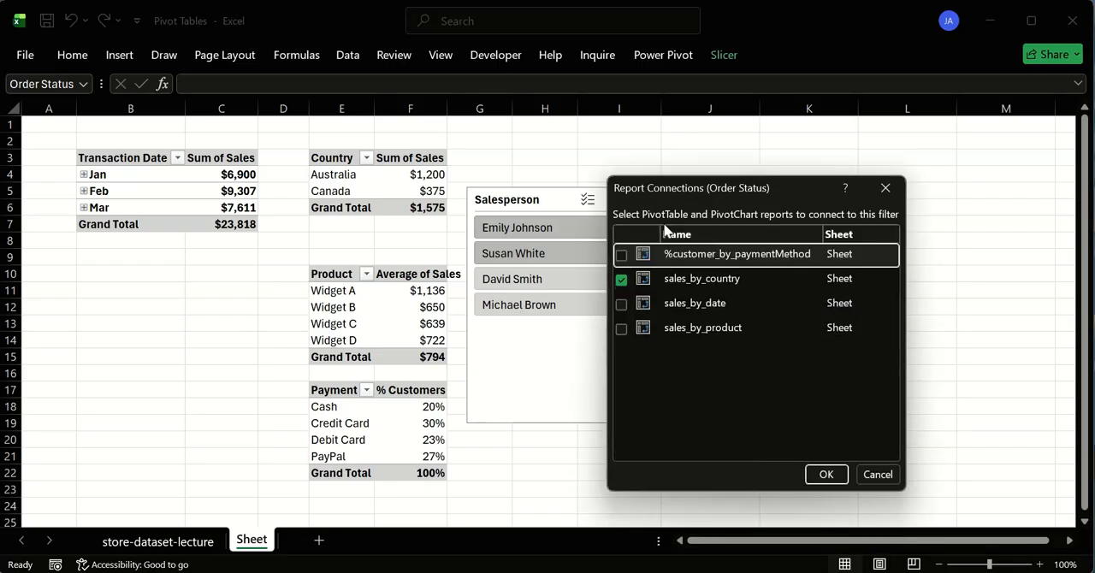
pyautogui.click(621, 255)
pyautogui.click(621, 303)
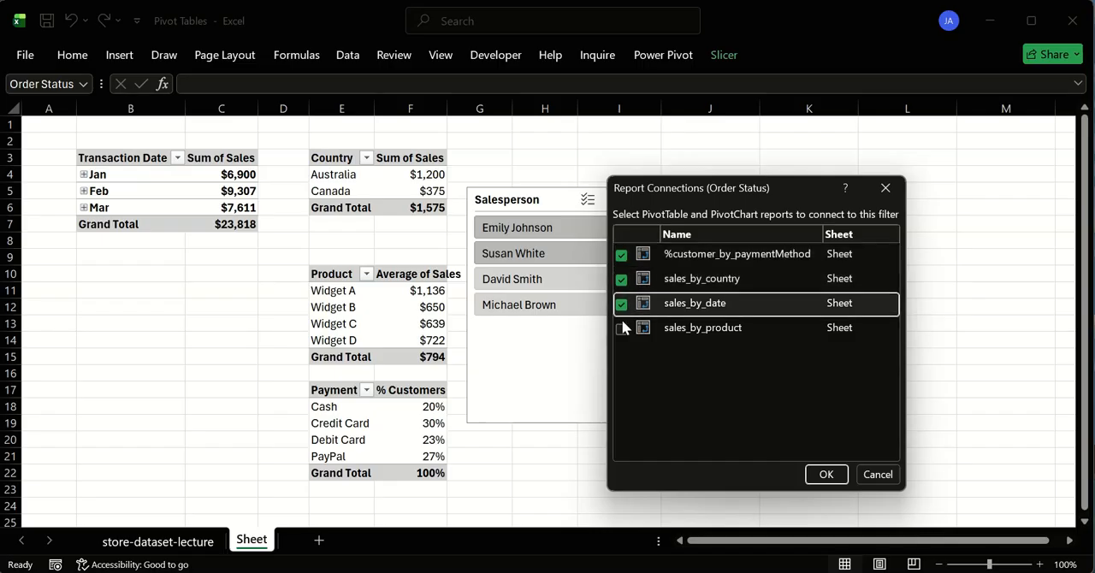
pyautogui.click(621, 328)
pyautogui.click(827, 475)
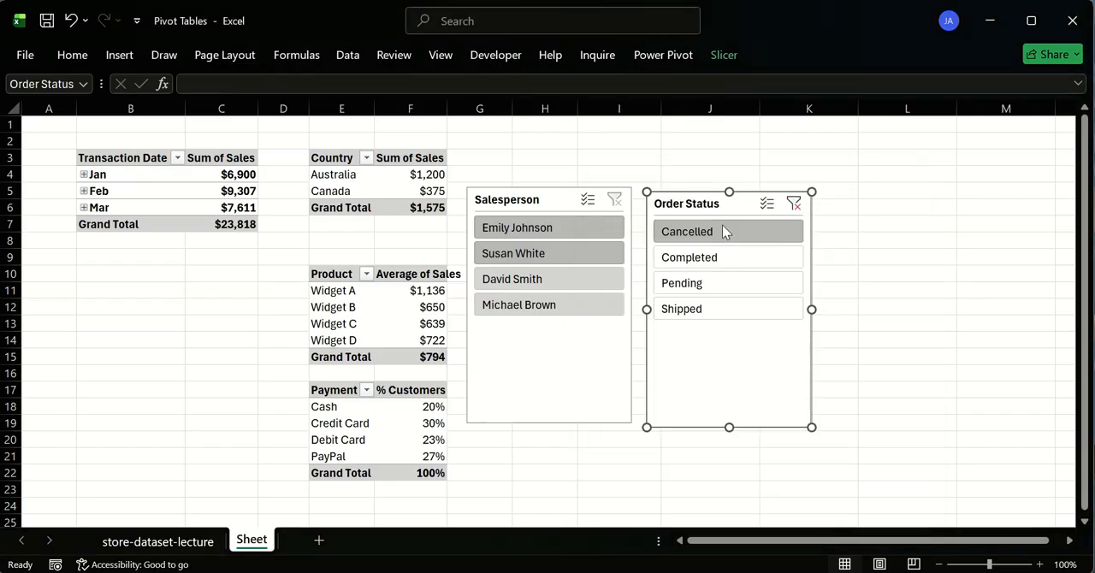
pyautogui.click(794, 204)
# - Connect the Salesperson slicer also to %customer_by_paymentMethod, sales_by_date and sales_by_product, and test it by filtering to the second salesperson and clearing the filter
pyautogui.rightClick(577, 203)
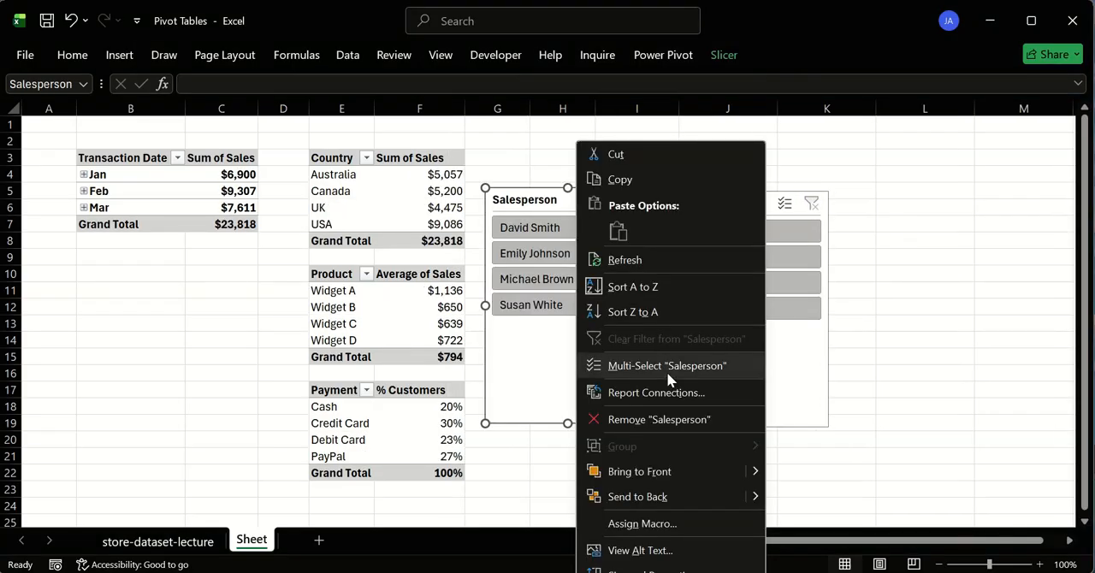
pyautogui.click(656, 392)
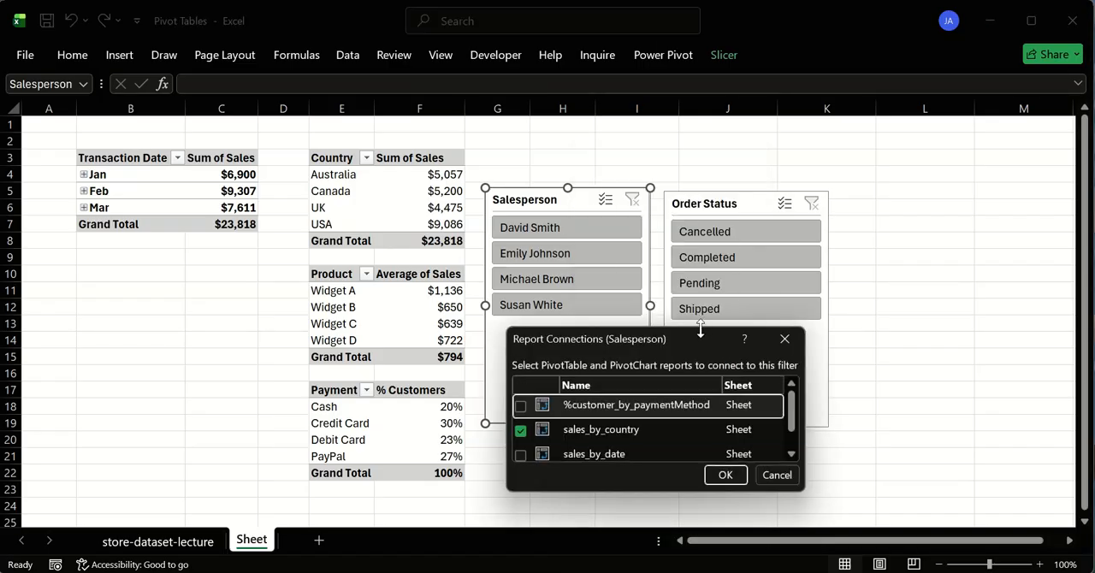
pyautogui.moveTo(699, 203); pyautogui.dragTo(699, 162)
pyautogui.click(520, 249)
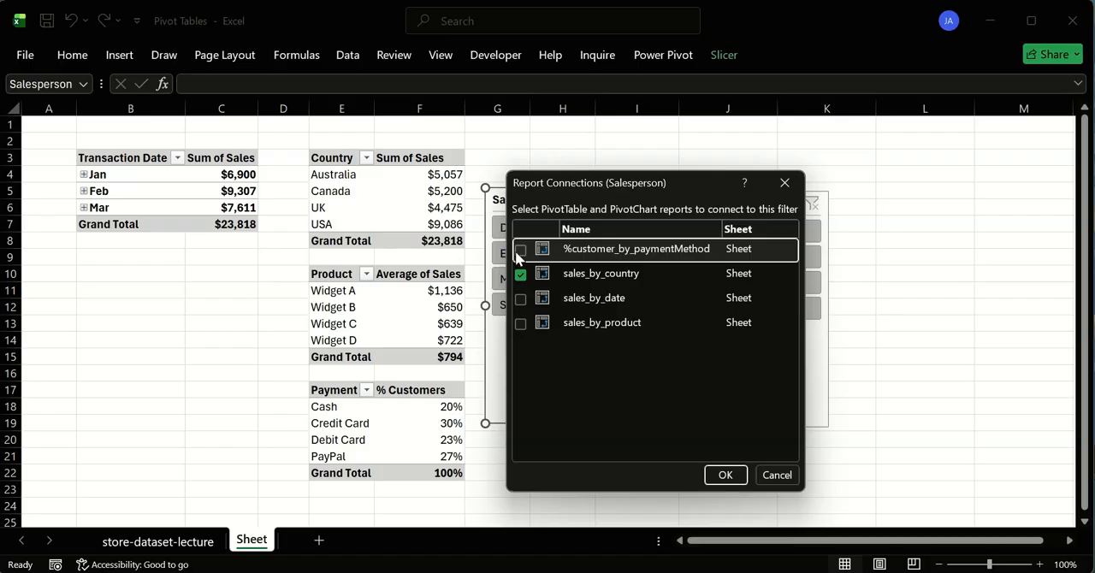
pyautogui.click(520, 298)
pyautogui.click(521, 323)
pyautogui.click(726, 475)
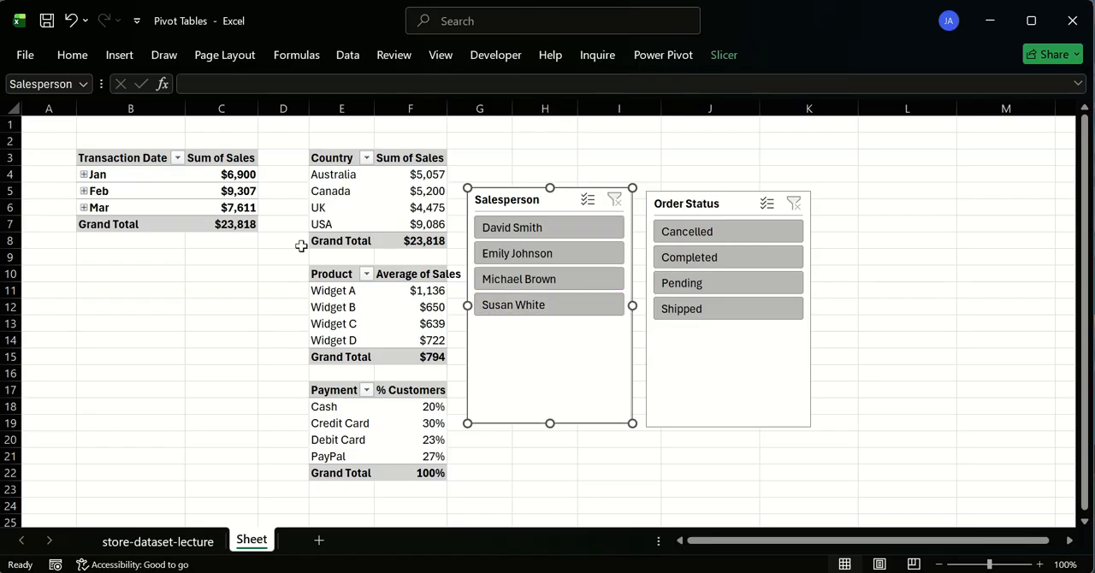
pyautogui.click(523, 253)
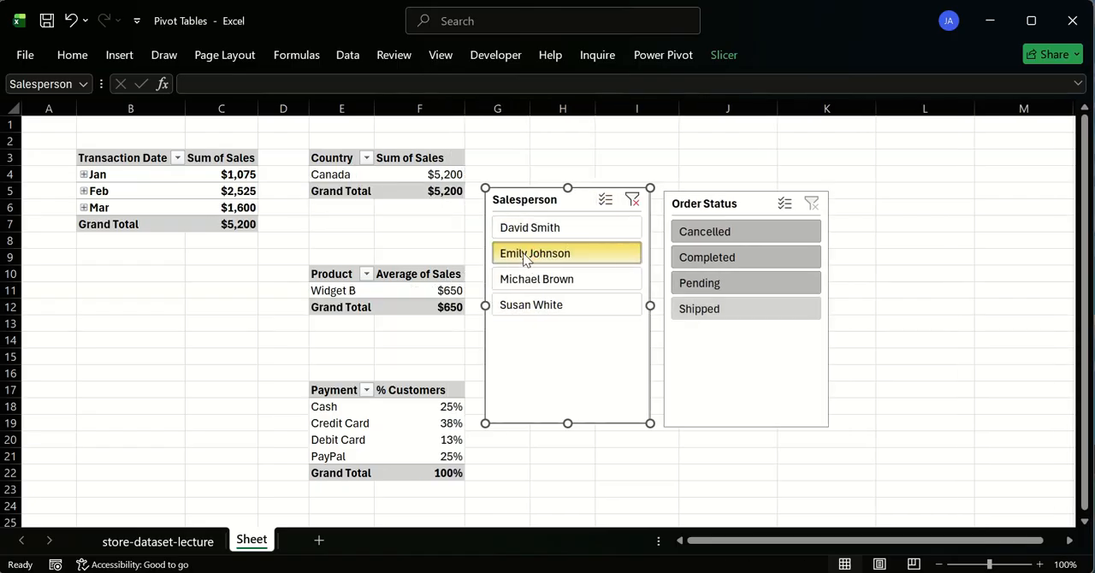
pyautogui.click(633, 200)
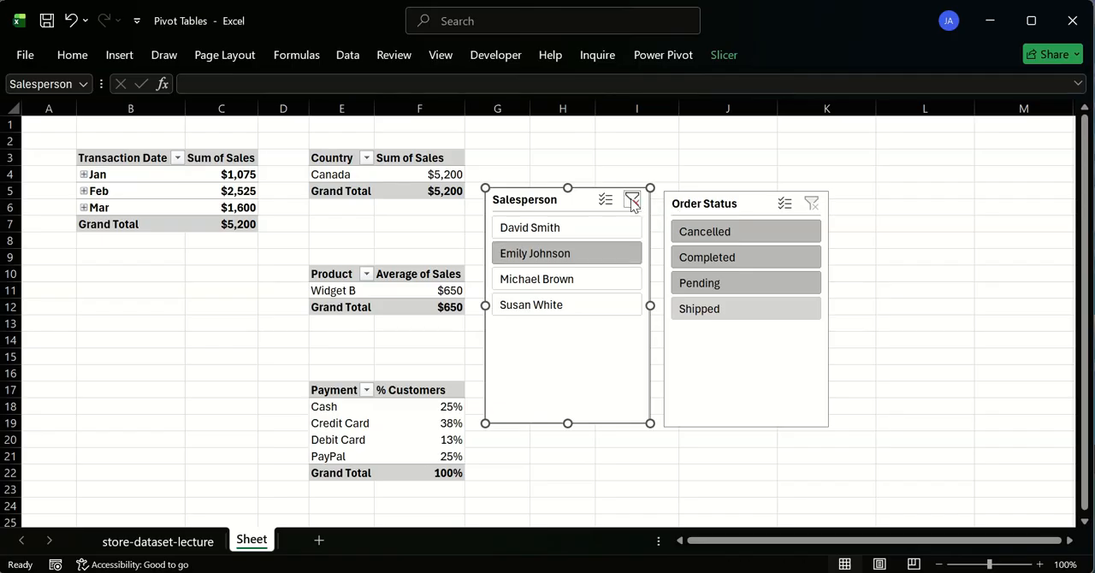
# - Move the Salesperson slicer up beside the Country pivot table and shorten it to just its list of names
pyautogui.moveTo(572, 198); pyautogui.dragTo(599, 170)
pyautogui.moveTo(572, 401); pyautogui.dragTo(564, 297)
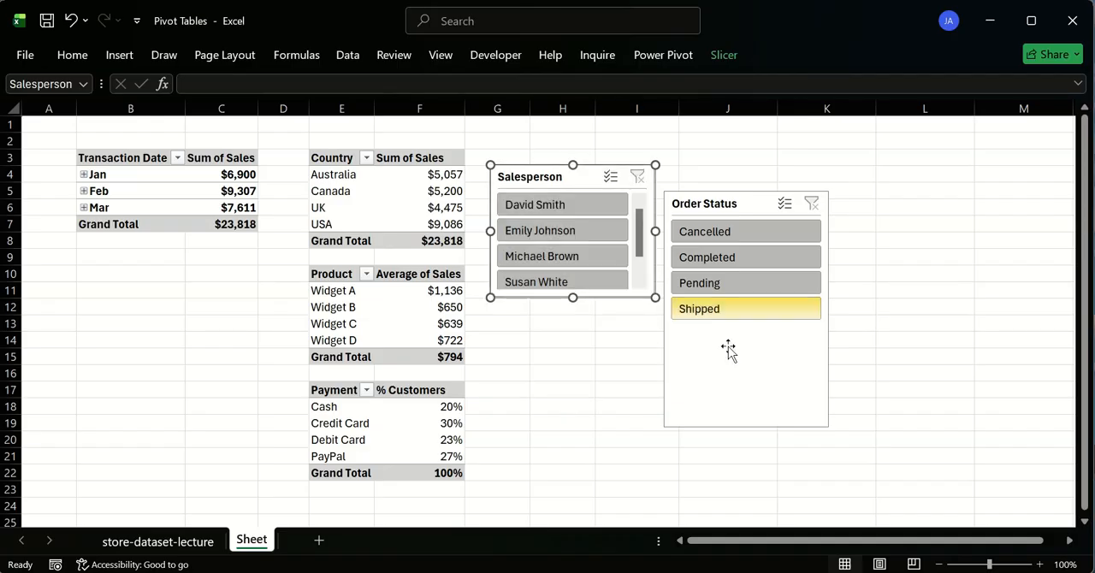
# - Shorten the Order Status slicer to fit its four options, and delete that slicer from the sheet
pyautogui.click(747, 415)
pyautogui.moveTo(748, 421); pyautogui.dragTo(734, 325)
pyautogui.moveTo(703, 204); pyautogui.dragTo(698, 206)
pyautogui.scroll(-1, 745, 312)
pyautogui.scroll(1, 740, 310)
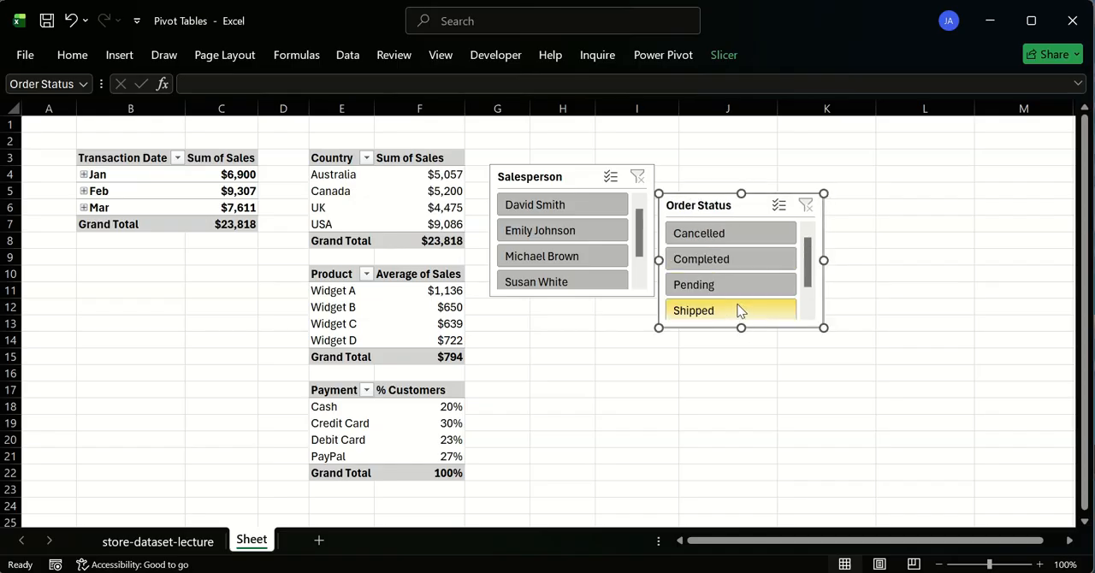
pyautogui.scroll(-1, 723, 295)
pyautogui.scroll(1, 724, 296)
pyautogui.moveTo(741, 328); pyautogui.dragTo(741, 346)
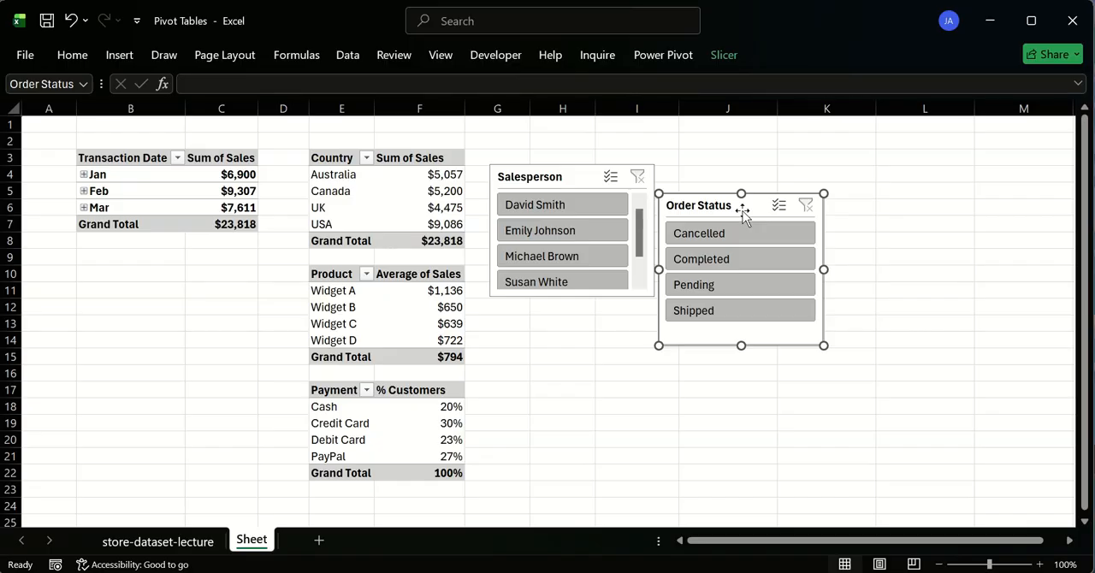
pyautogui.press('Delete')
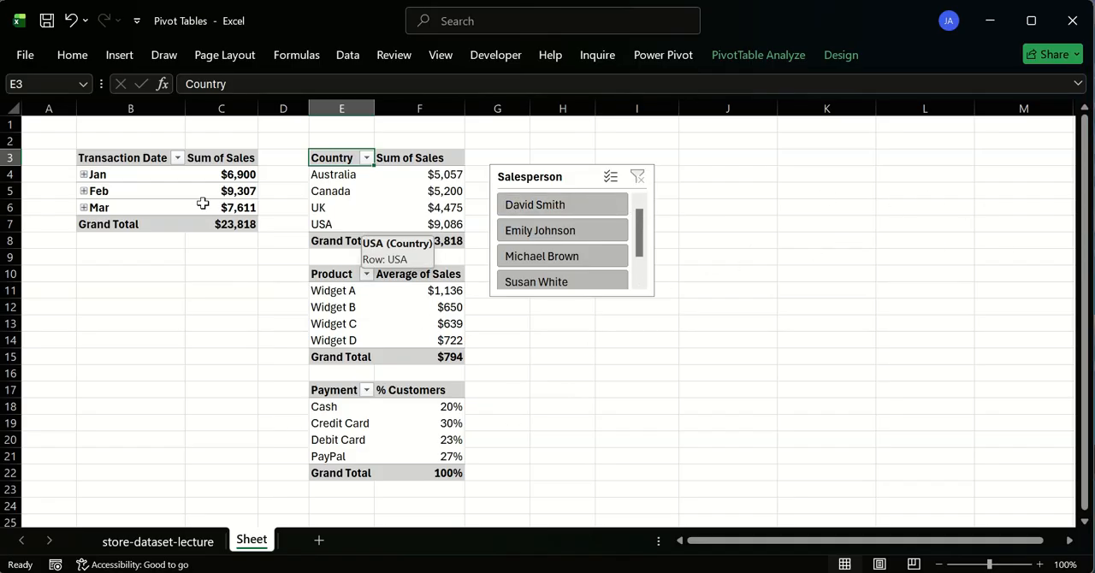
# - Copy the Payment Method pivot table's header row E17:F17 to E24:F24 below the table
pyautogui.scroll(-2, 355, 307)
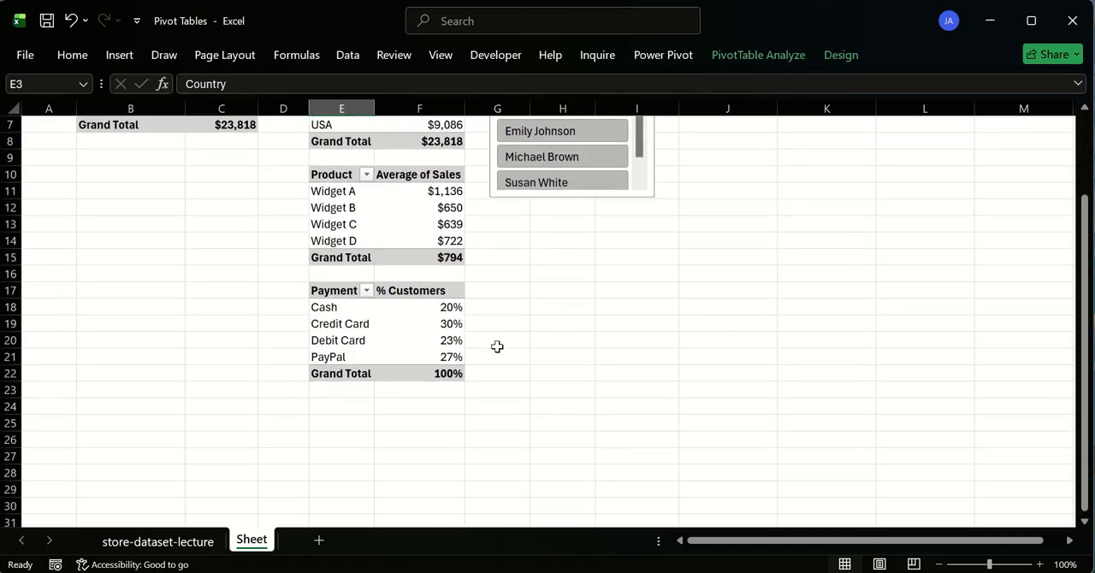
pyautogui.moveTo(332, 410); pyautogui.dragTo(393, 446)
pyautogui.moveTo(335, 296); pyautogui.dragTo(451, 288)
pyautogui.hotkey('ctrl', 'c')
pyautogui.click(335, 407)
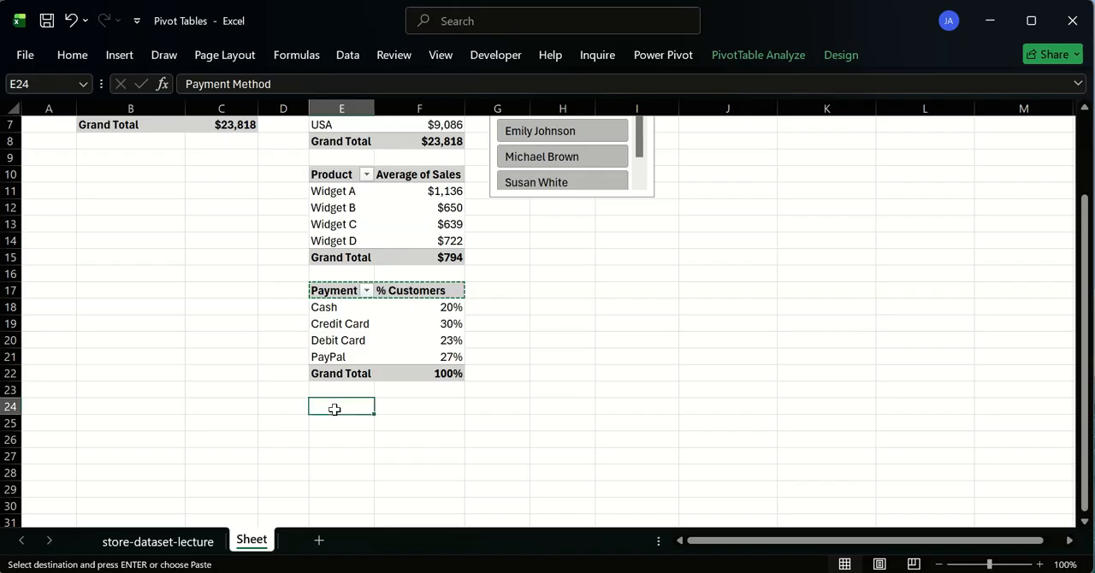
pyautogui.hotkey('ctrl', 'v')
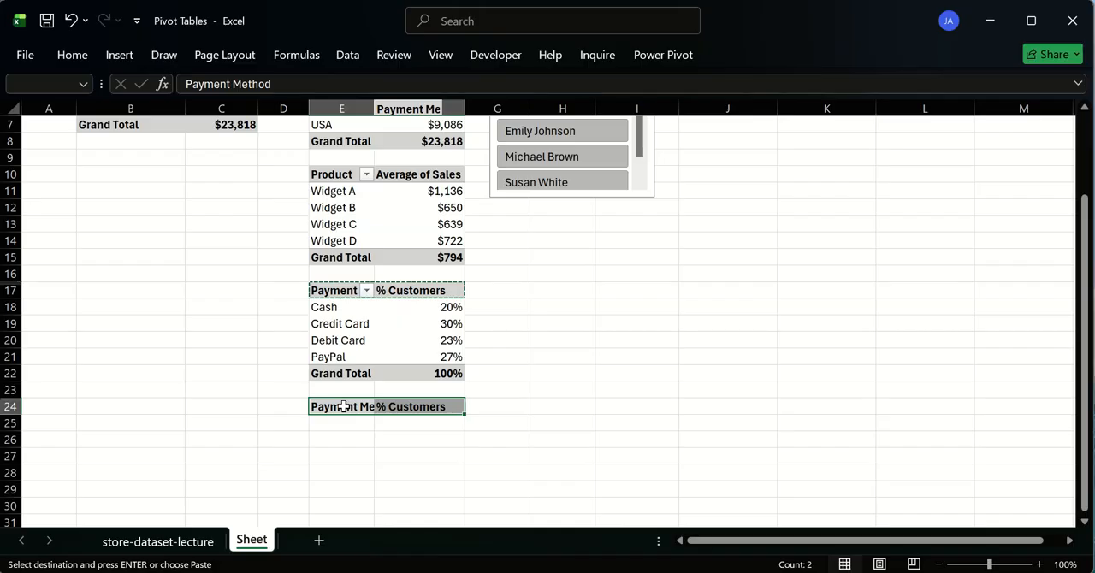
pyautogui.press('Escape')
pyautogui.click(340, 439)
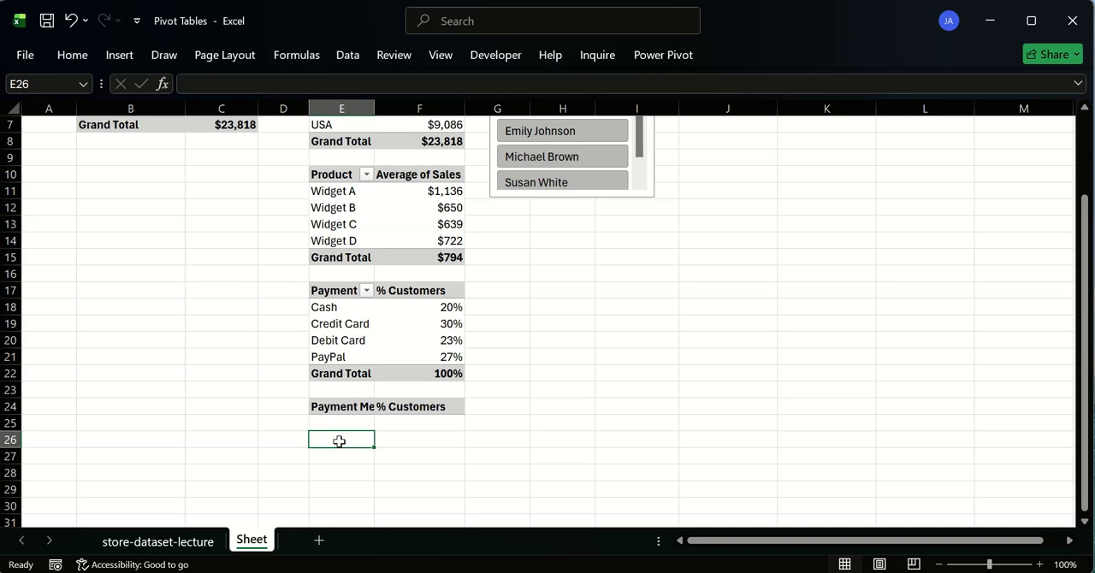
# - Replace the copied Payment Method header text in cell E24 with "Oder Status"
pyautogui.click(358, 407)
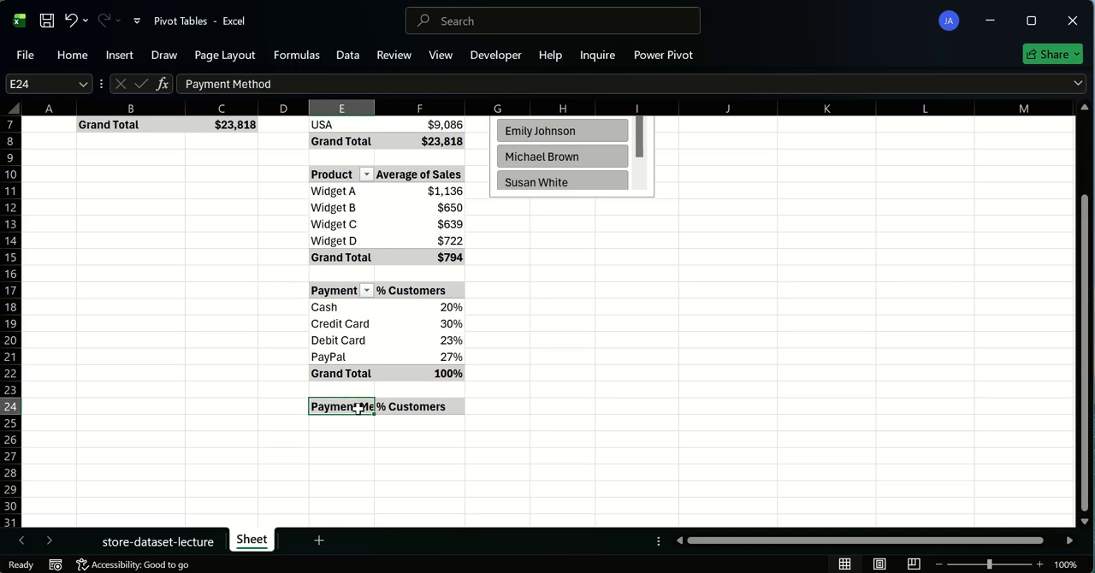
pyautogui.doubleClick(357, 407)
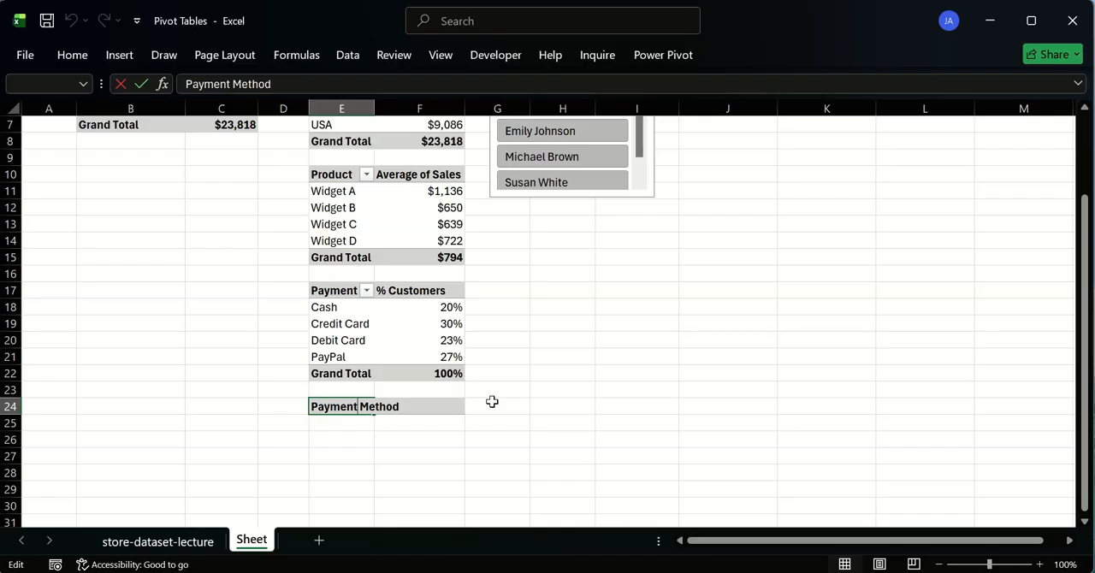
pyautogui.write('AOder St')
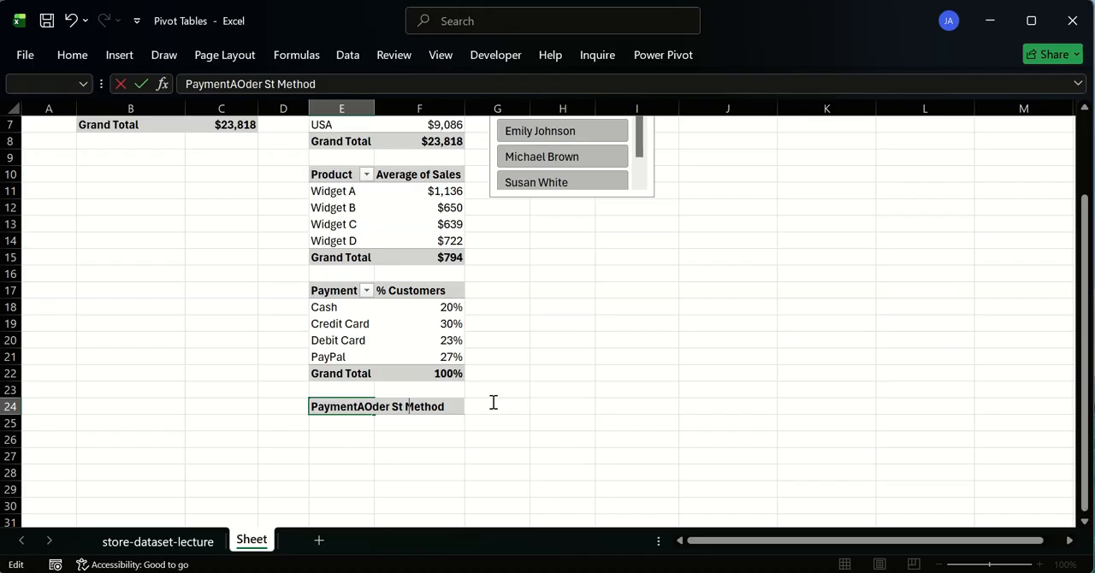
pyautogui.write('atu')
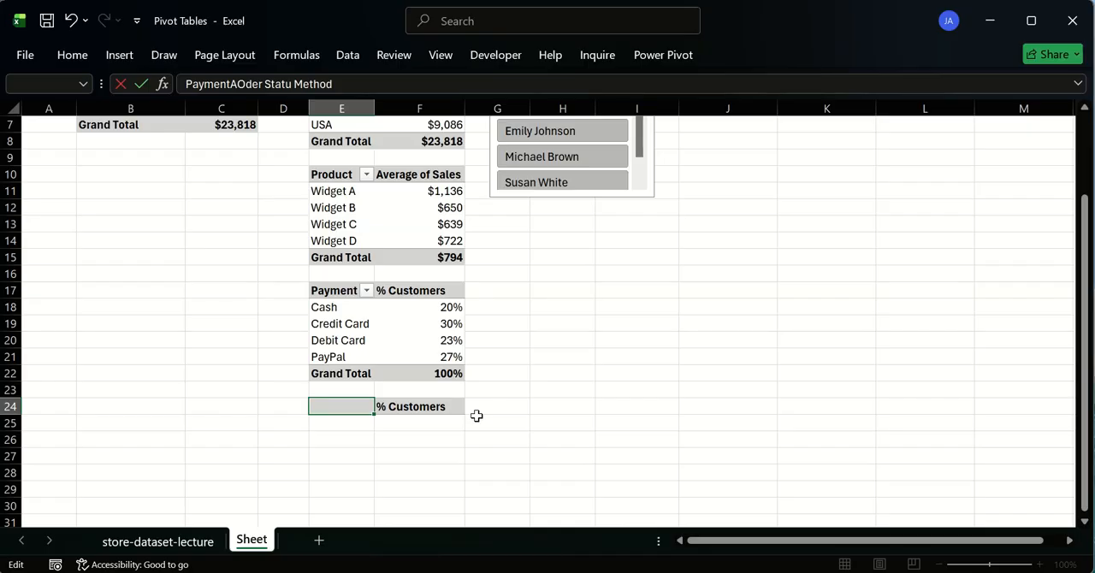
pyautogui.click(293, 421)
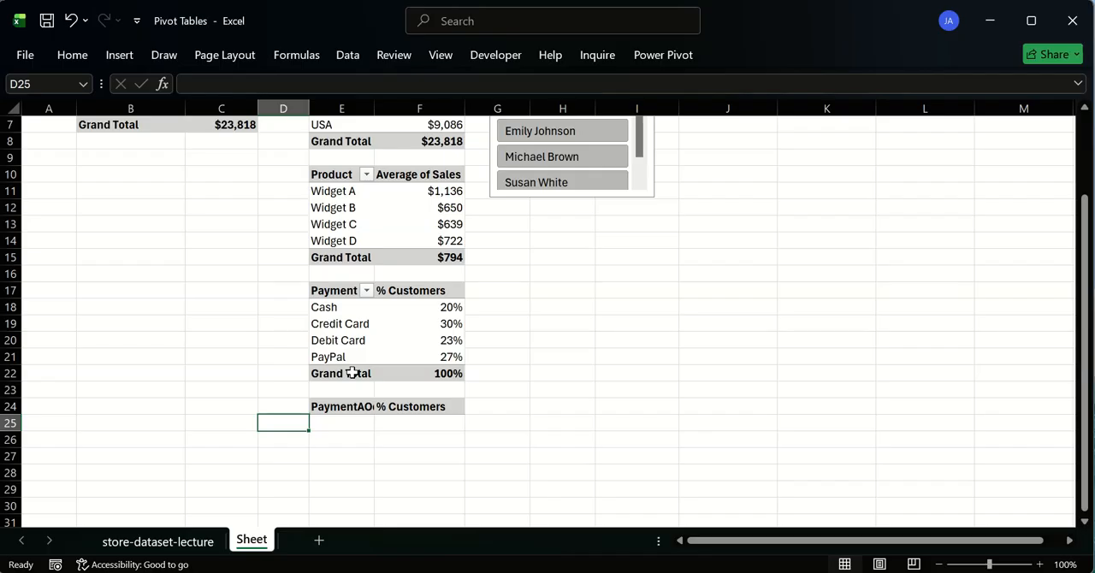
pyautogui.click(351, 405)
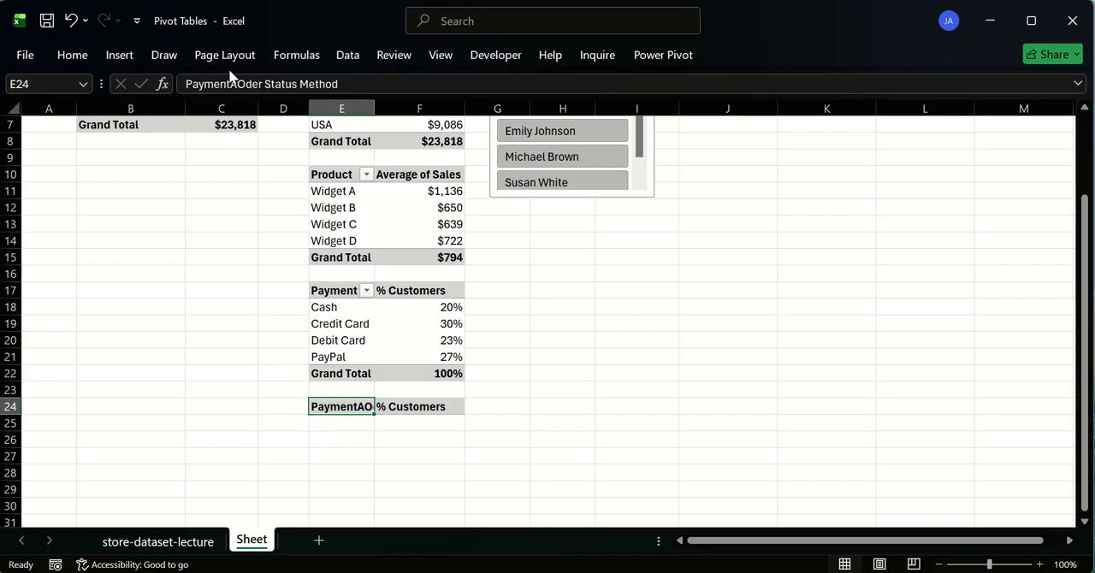
pyautogui.click(182, 84)
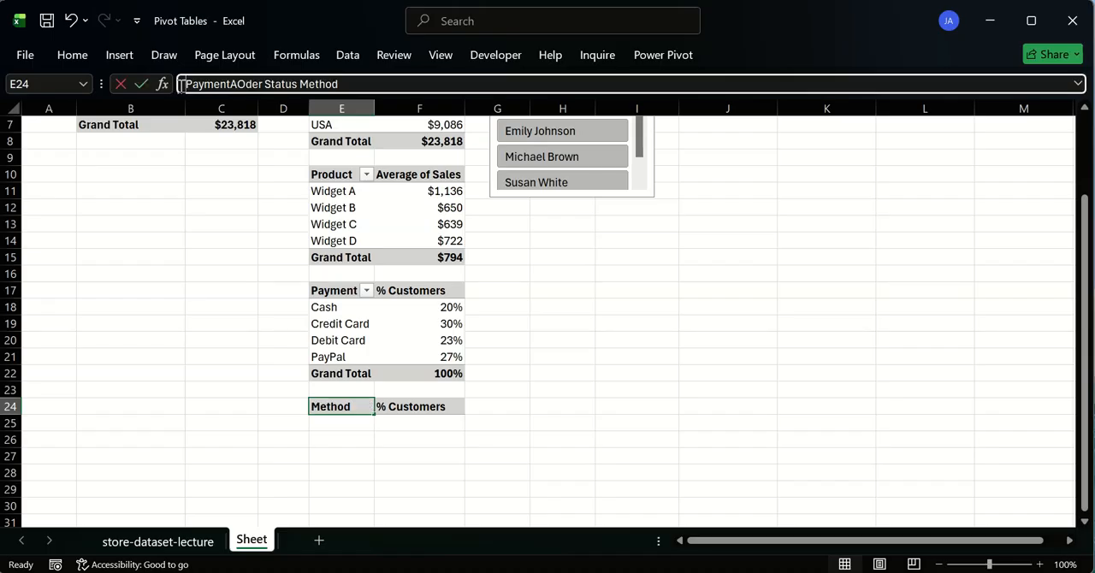
pyautogui.press('Delete')
pyautogui.press('Delete')
pyautogui.press('Delete')
pyautogui.press('Delete')
pyautogui.press('Delete')
pyautogui.press('Delete')
pyautogui.press('Delete')
pyautogui.press('Delete')
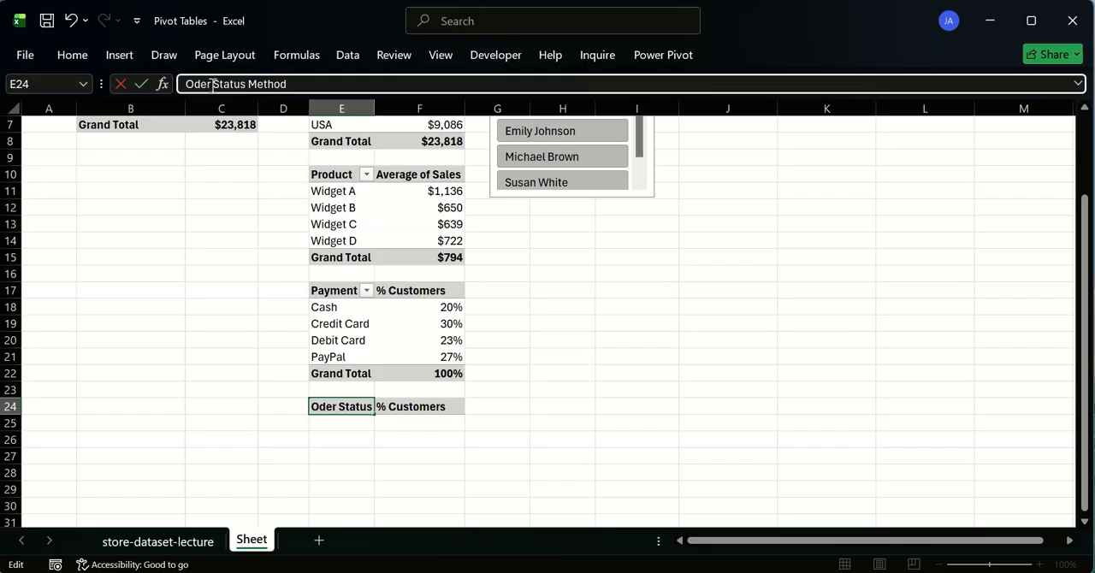
pyautogui.moveTo(249, 83); pyautogui.dragTo(336, 84)
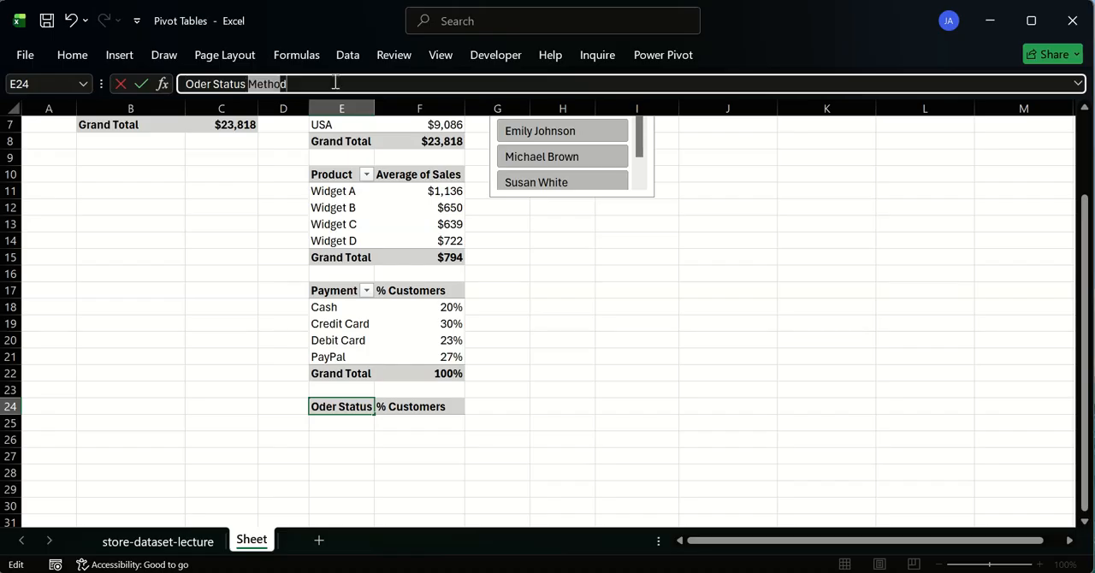
pyautogui.press('Delete')
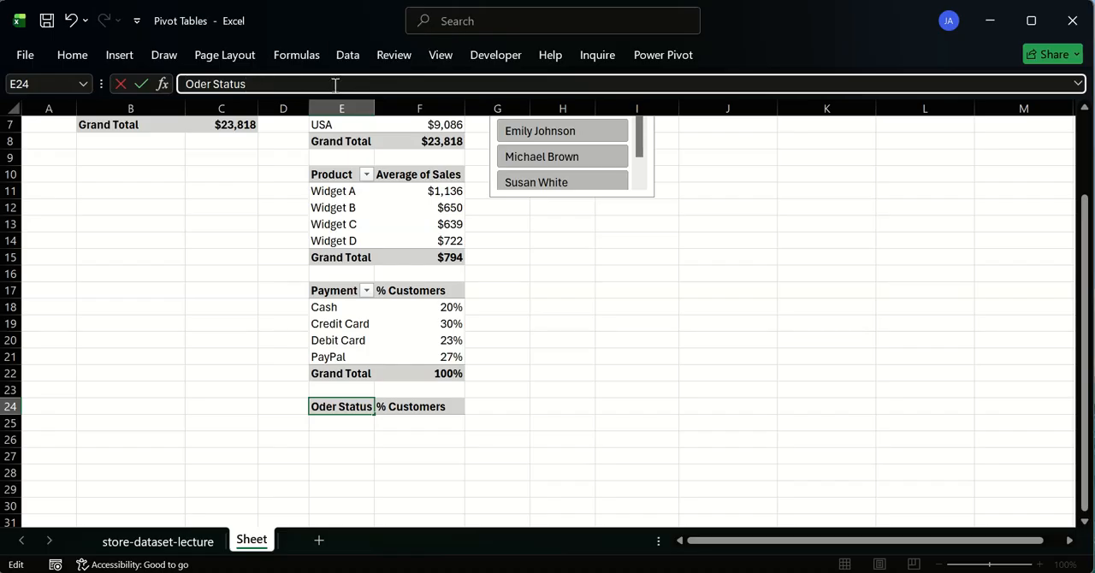
pyautogui.press('Return')
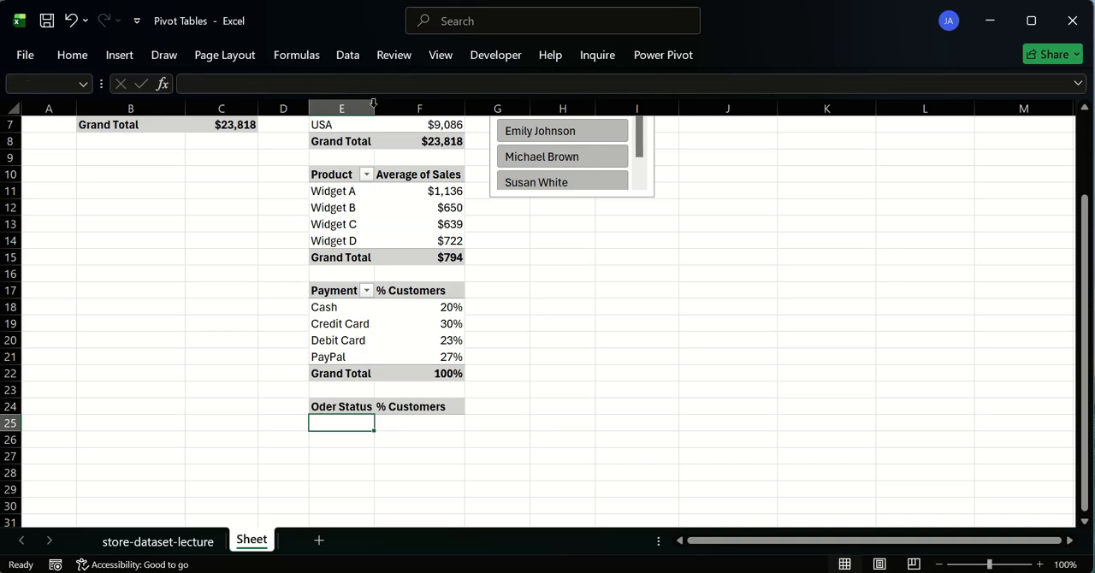
# - AutoFit the width of column E, and correct the header in cell E24 to "Order Status"
pyautogui.doubleClick(374, 106)
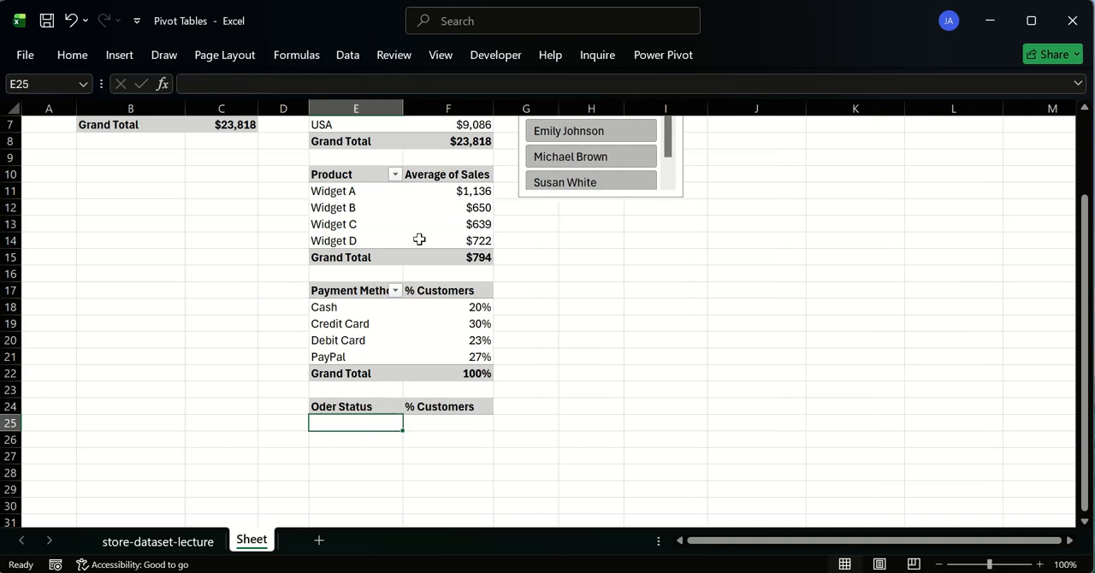
pyautogui.click(436, 408)
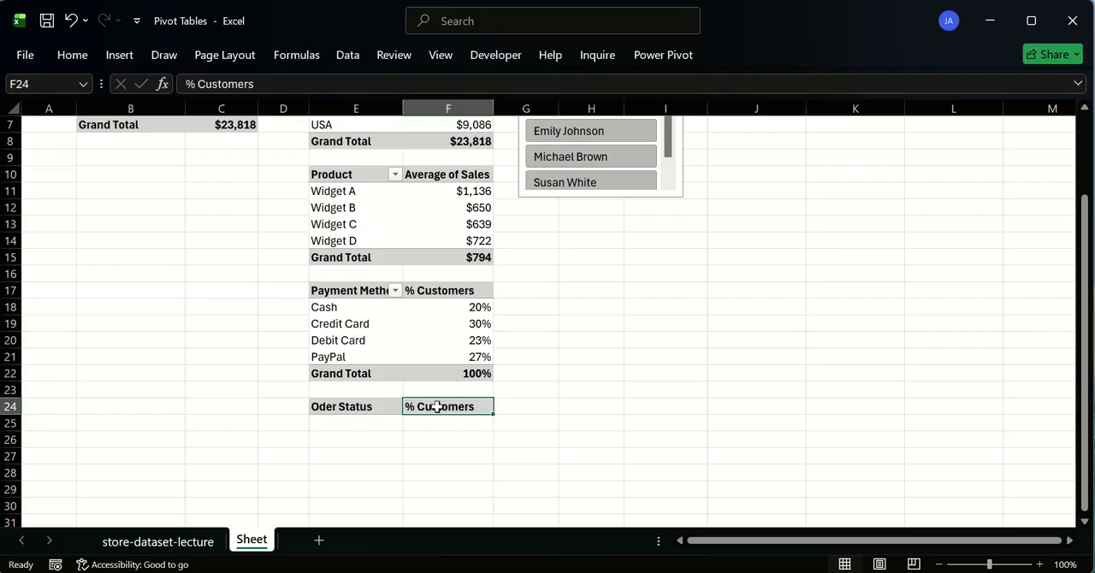
pyautogui.click(330, 406)
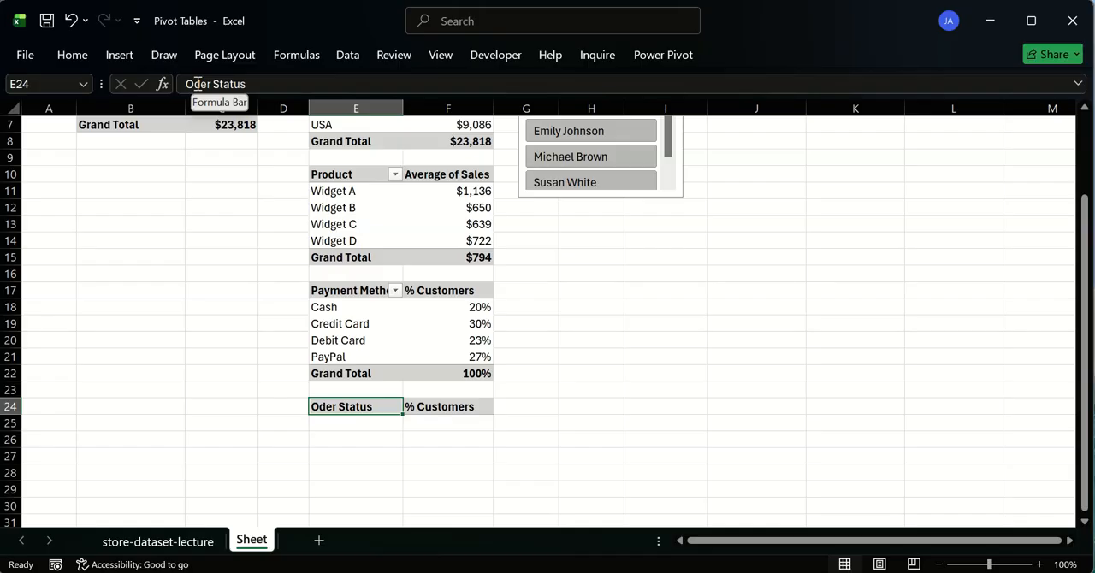
pyautogui.click(197, 84)
pyautogui.write('r')
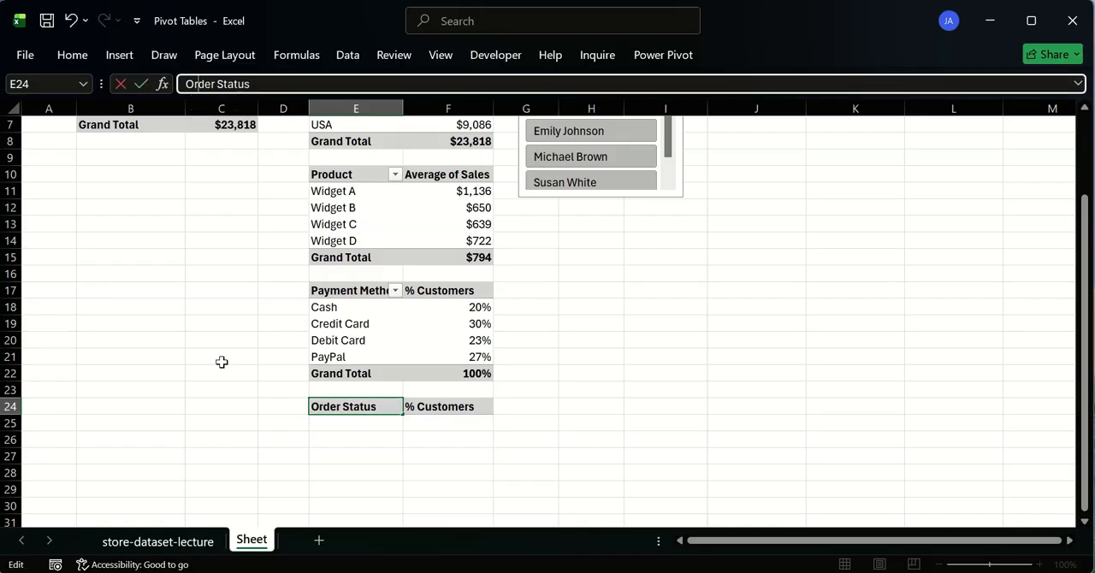
pyautogui.click(222, 362)
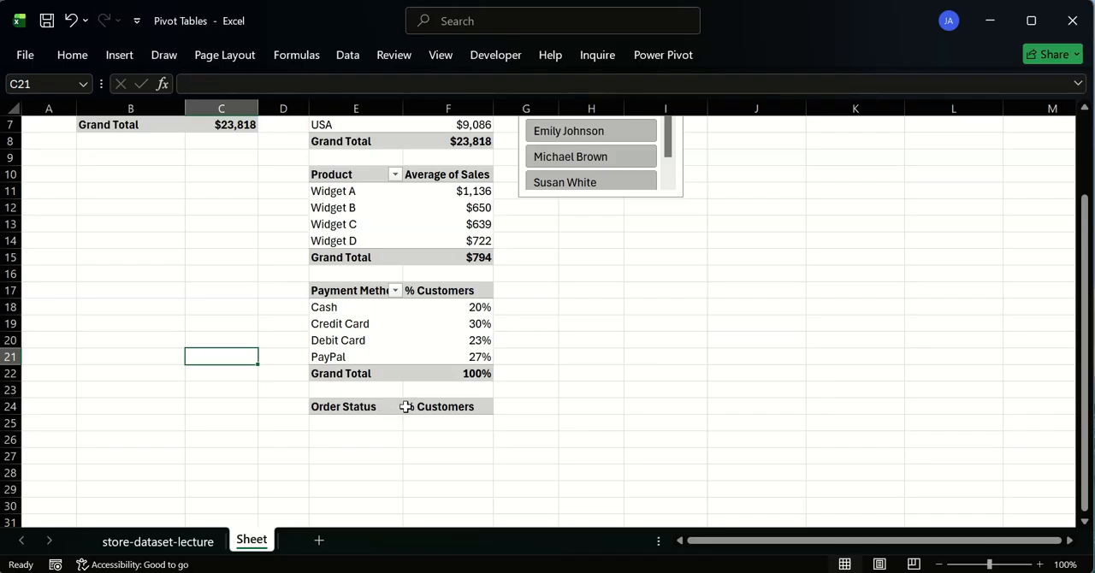
# - Change the copied header in cell F24, beside Order Status, to "% ####"
pyautogui.click(353, 409)
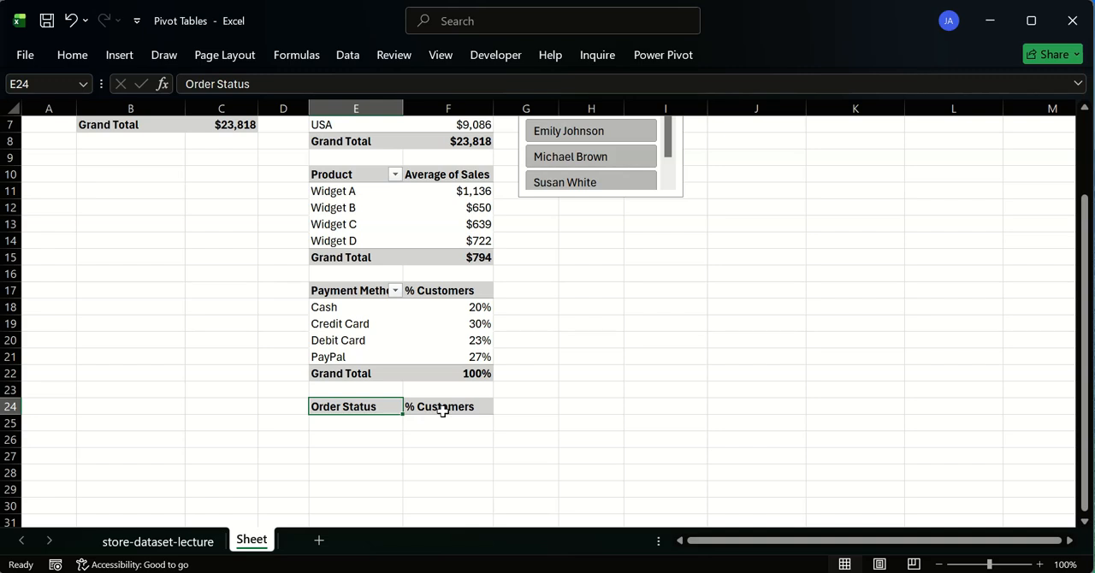
pyautogui.click(477, 406)
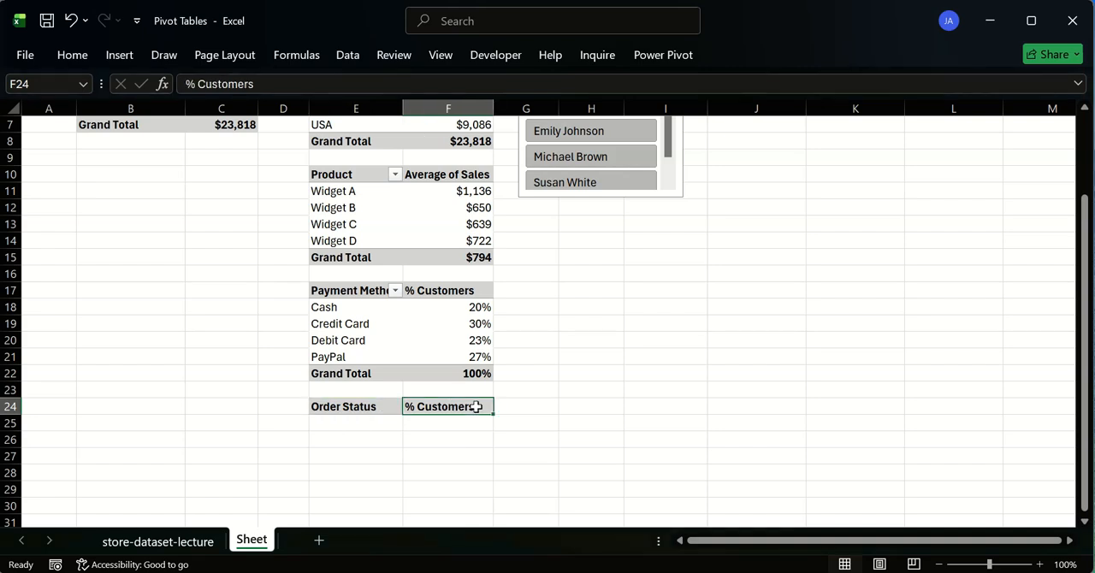
pyautogui.doubleClick(454, 406)
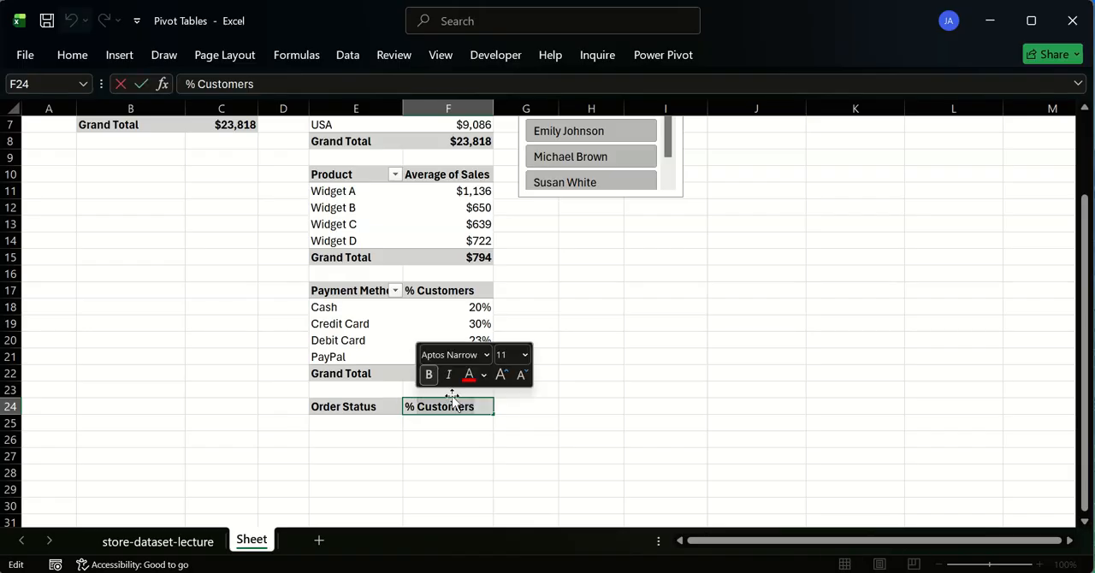
pyautogui.hotkey('shift', 'End')
pyautogui.press('Delete')
pyautogui.write('####')
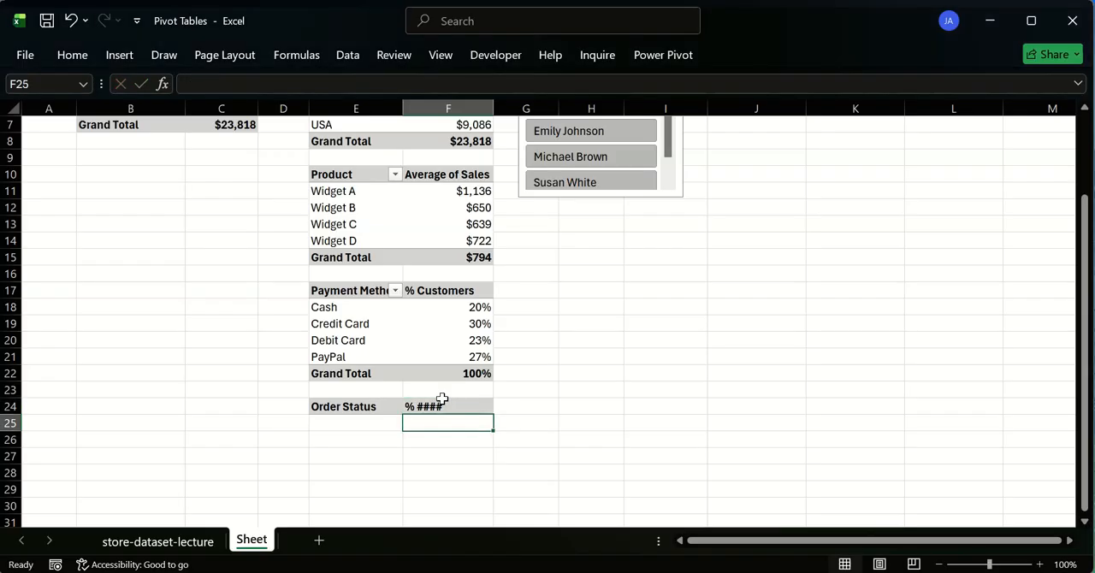
# - Move the Salesperson slicer to column H, level with the Country table's header, and filter the pivot tables to the first visible salesperson
pyautogui.scroll(2, 437, 276)
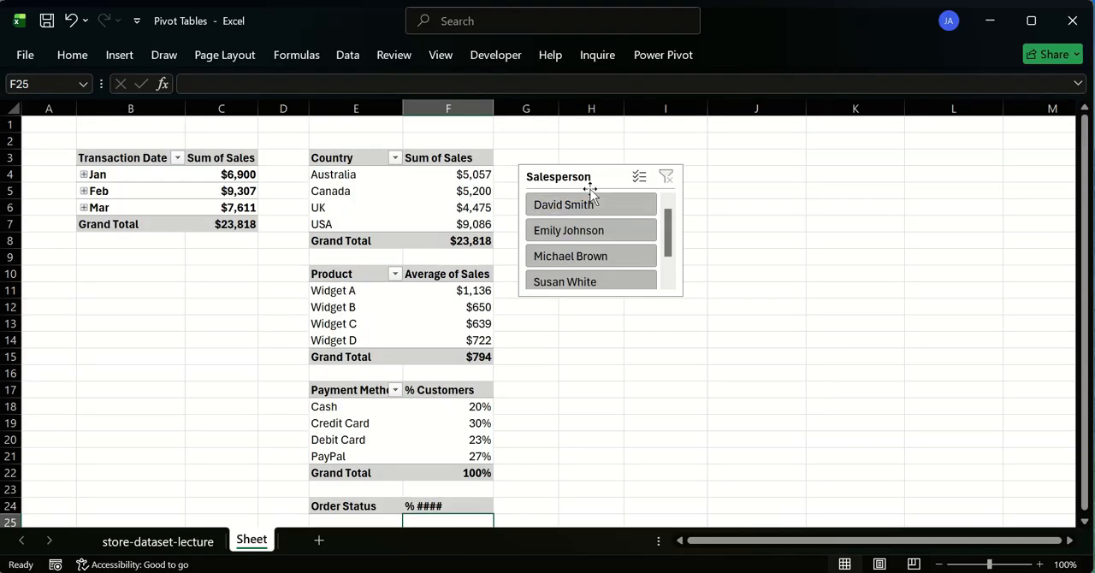
pyautogui.moveTo(587, 179); pyautogui.dragTo(625, 159)
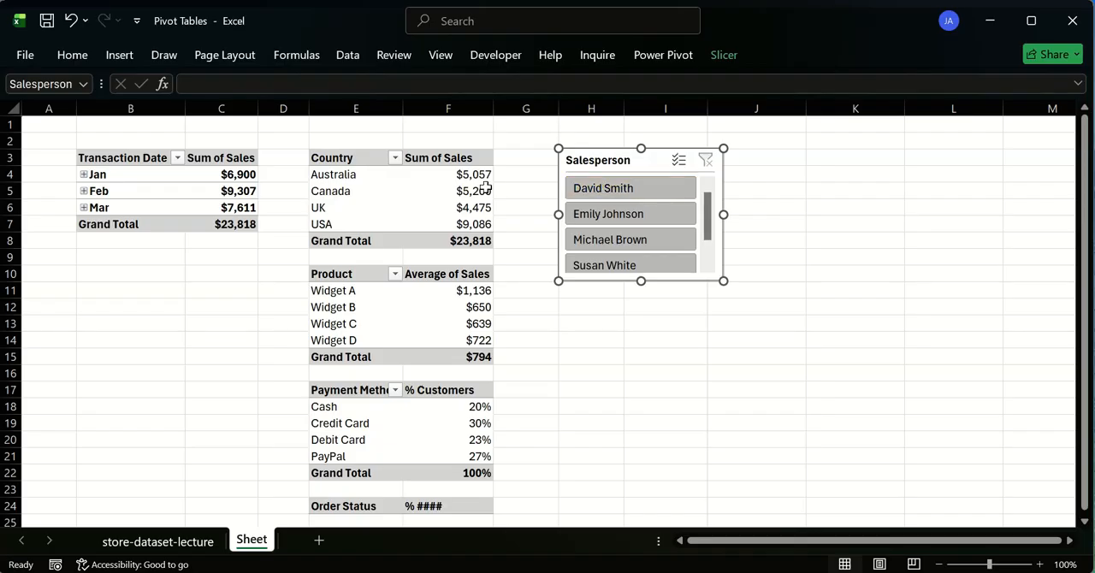
pyautogui.moveTo(410, 187)
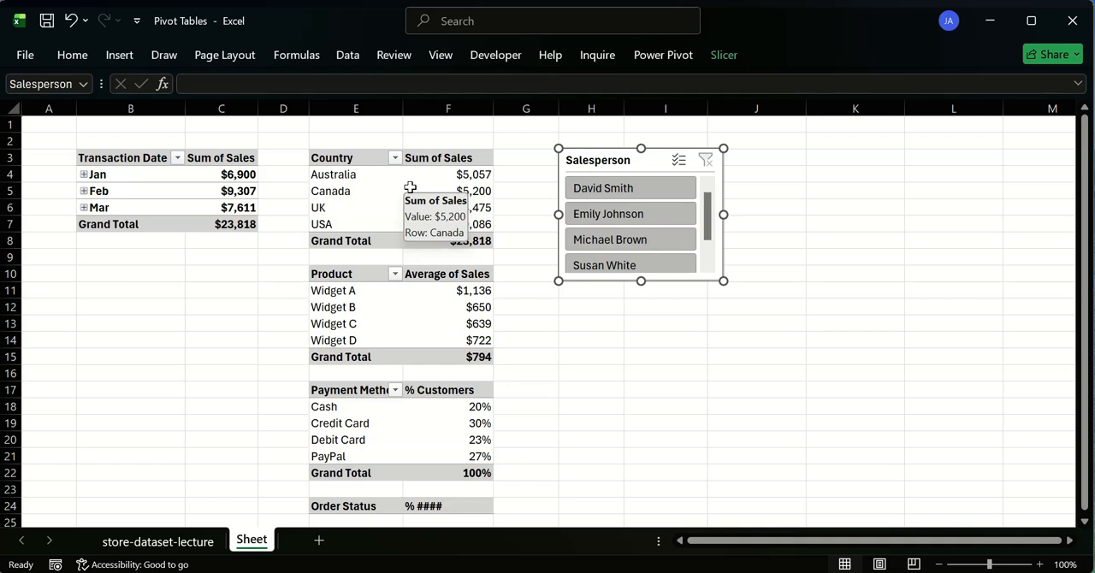
pyautogui.click(622, 192)
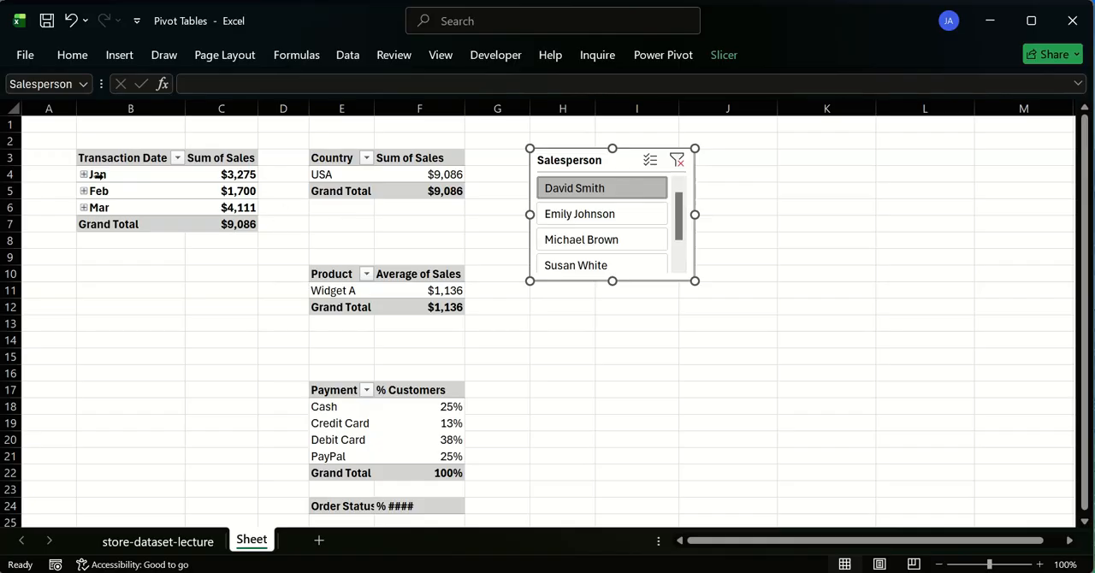
# - Examine the filtered salesperson's monthly sales and grand total, country sales, and average sales per product
pyautogui.click(226, 174)
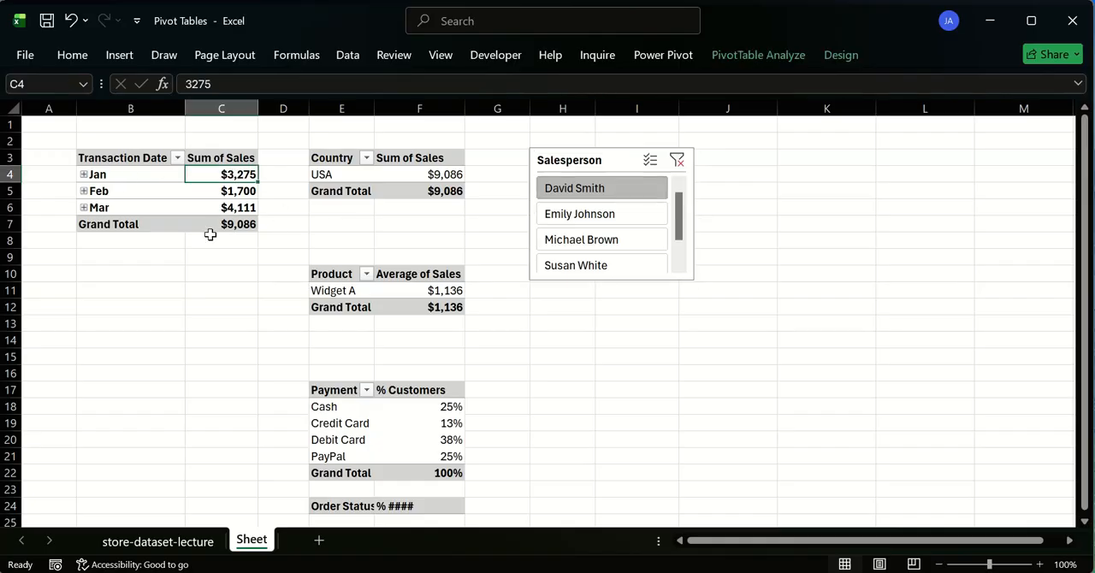
pyautogui.click(232, 187)
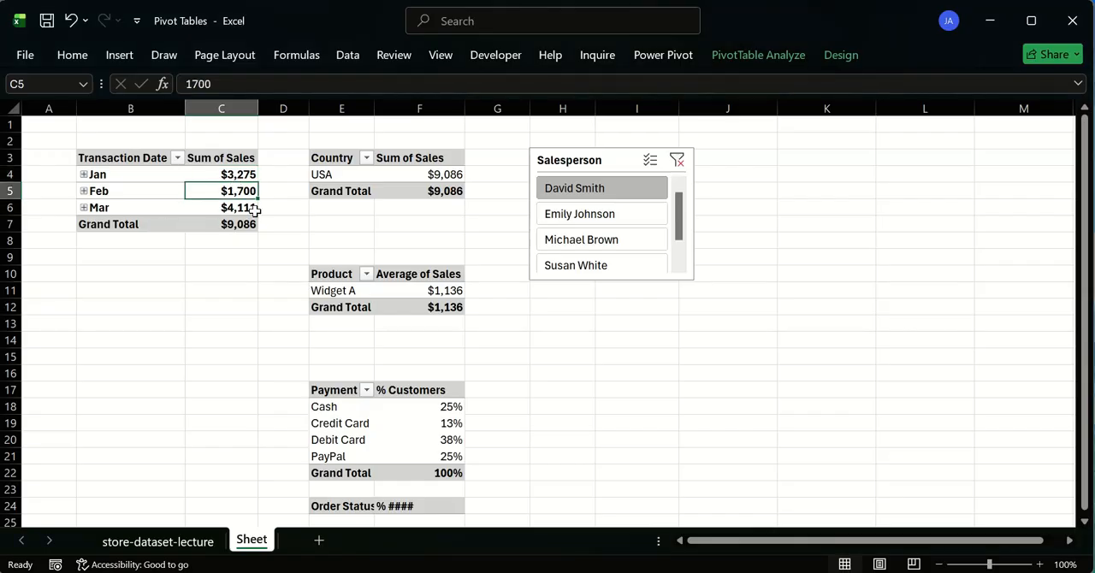
pyautogui.click(248, 208)
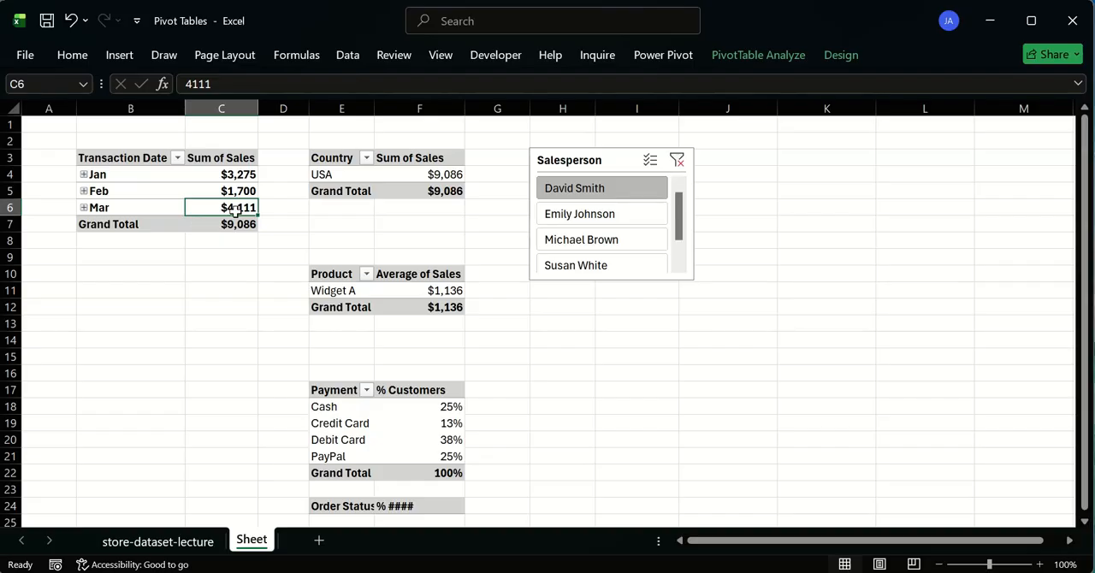
pyautogui.moveTo(223, 227)
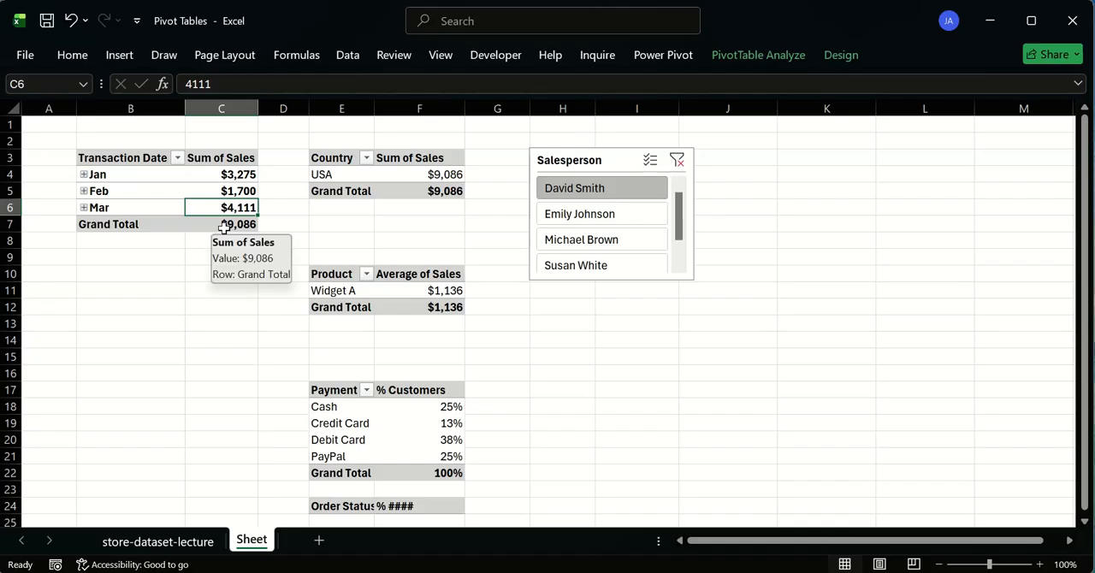
pyautogui.click(242, 226)
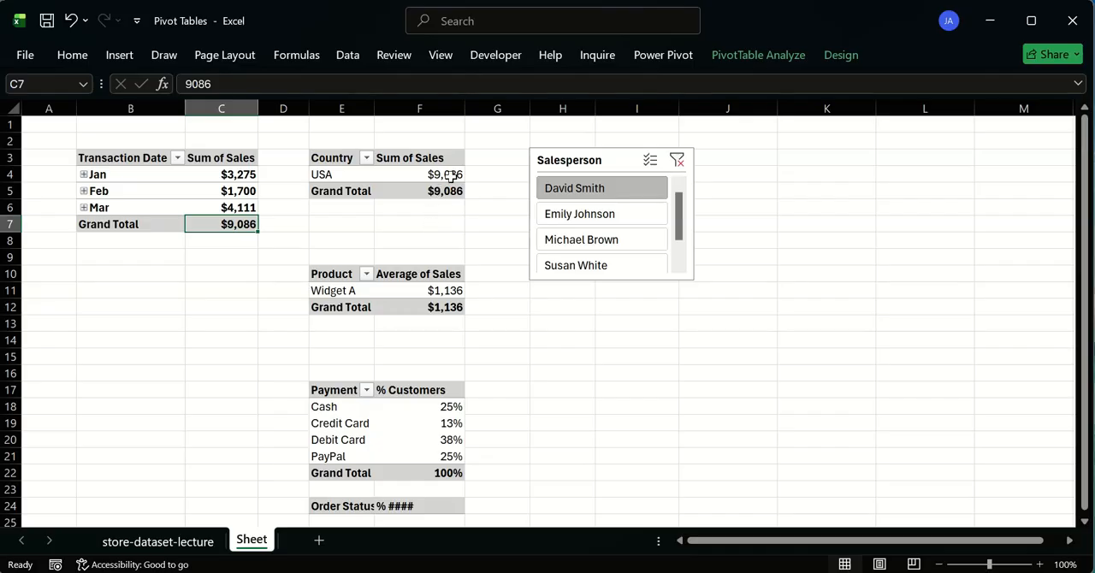
pyautogui.click(313, 174)
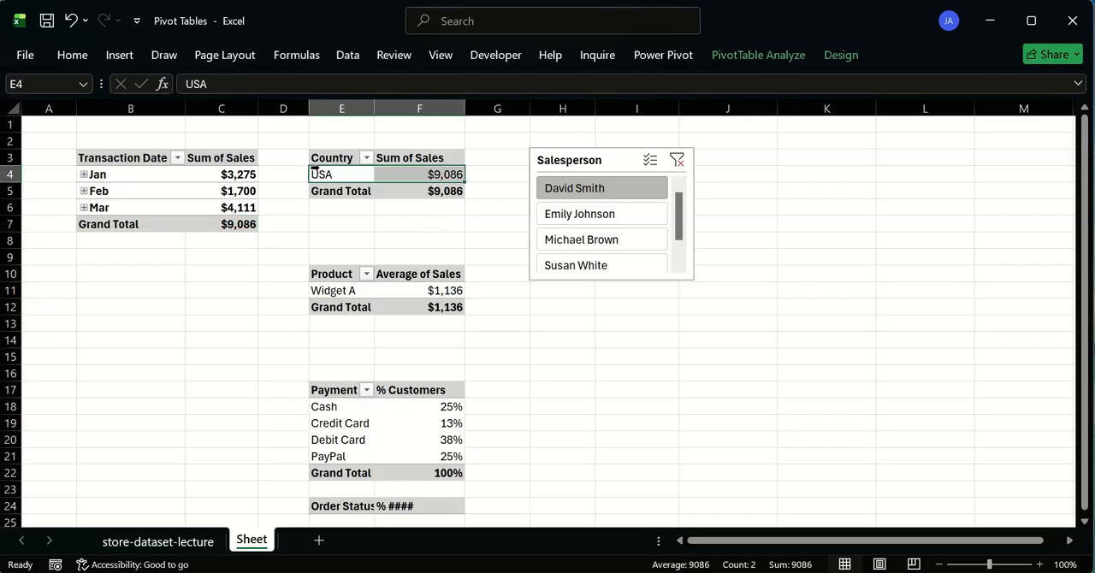
pyautogui.click(441, 175)
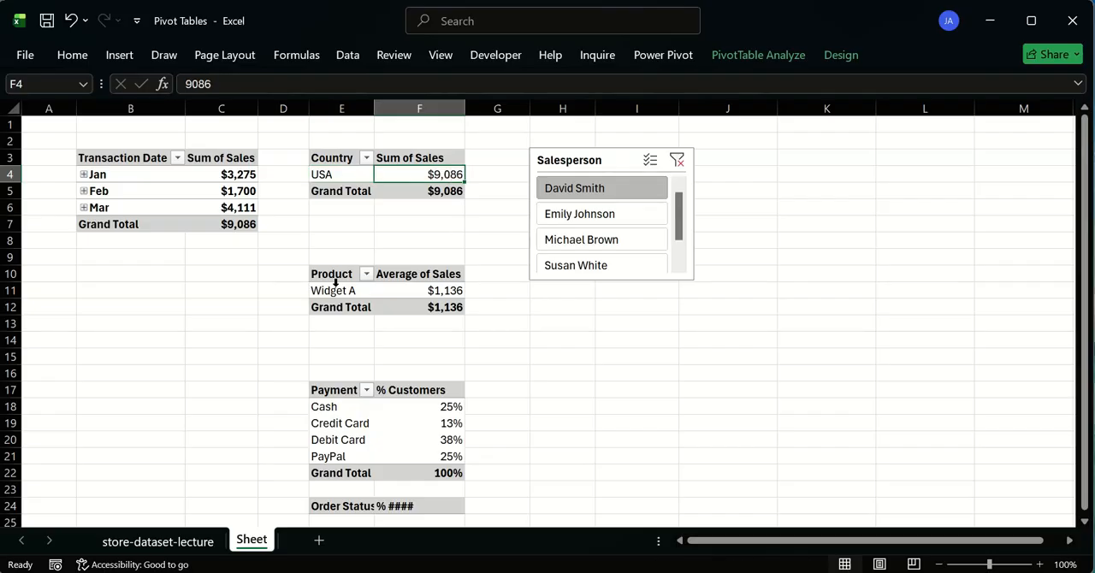
pyautogui.click(338, 290)
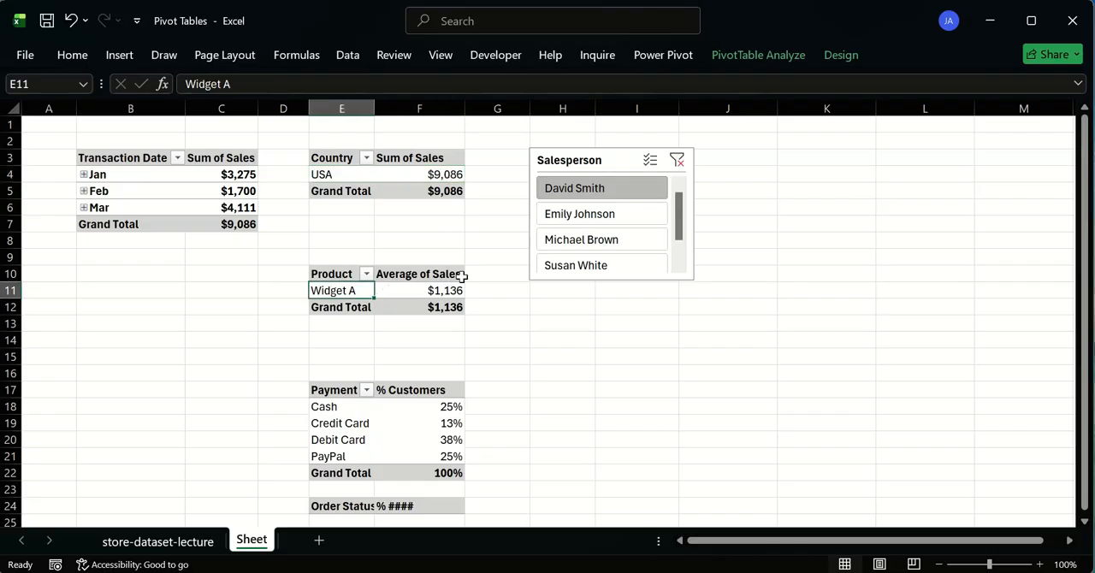
pyautogui.moveTo(453, 289)
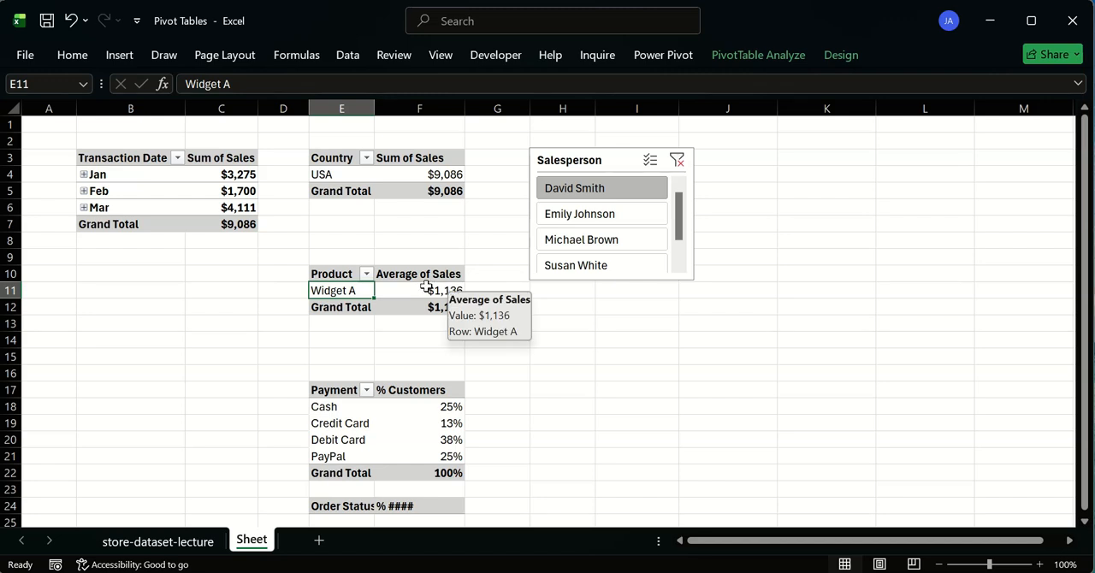
pyautogui.click(442, 290)
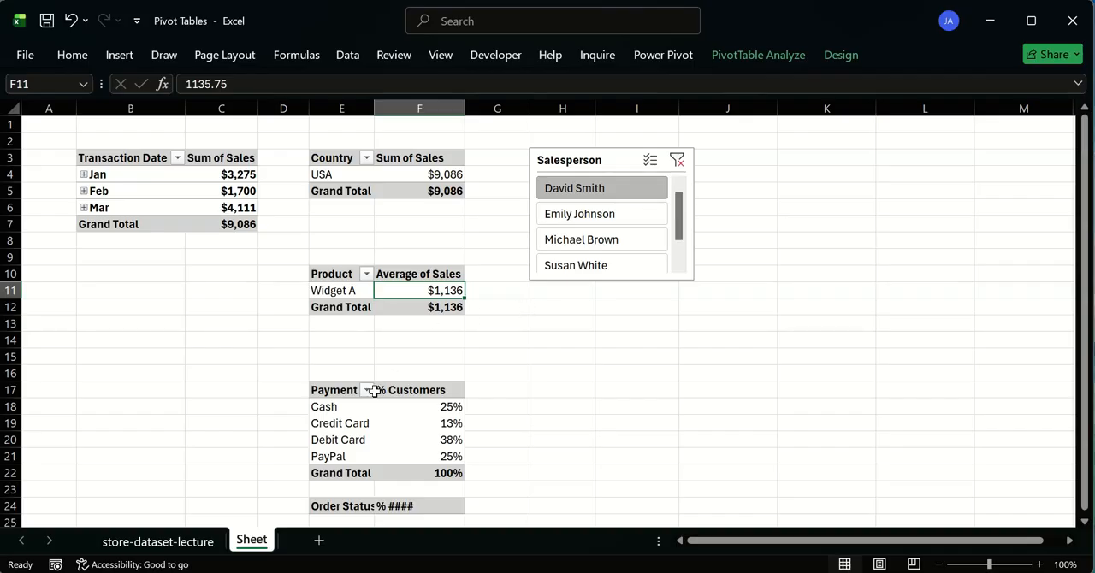
# - Review the filtered salesperson's customer percentage for each payment method, and check the country listed in the Country table
pyautogui.click(436, 407)
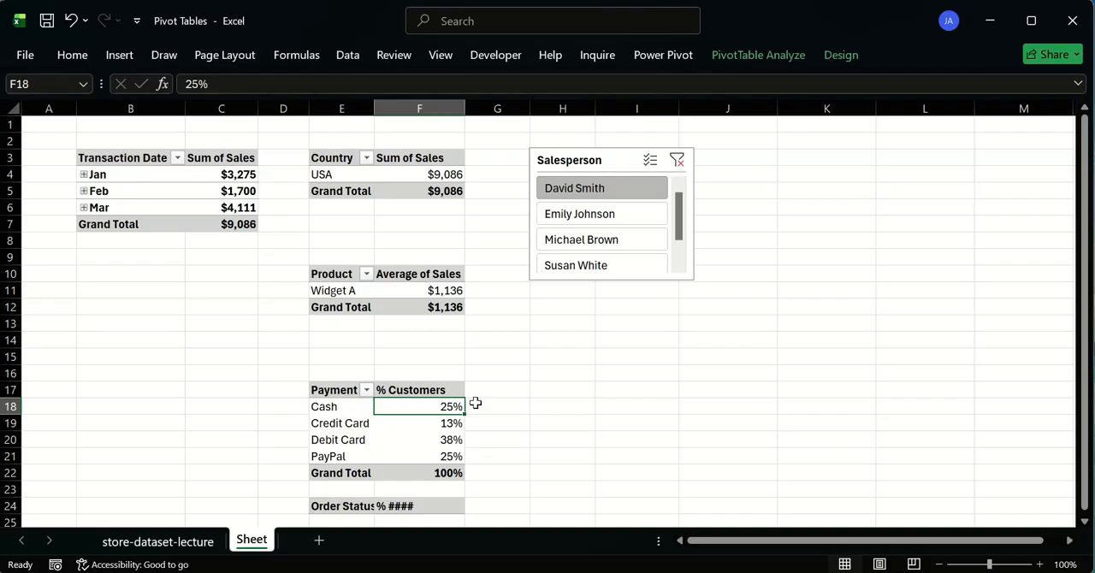
pyautogui.click(334, 404)
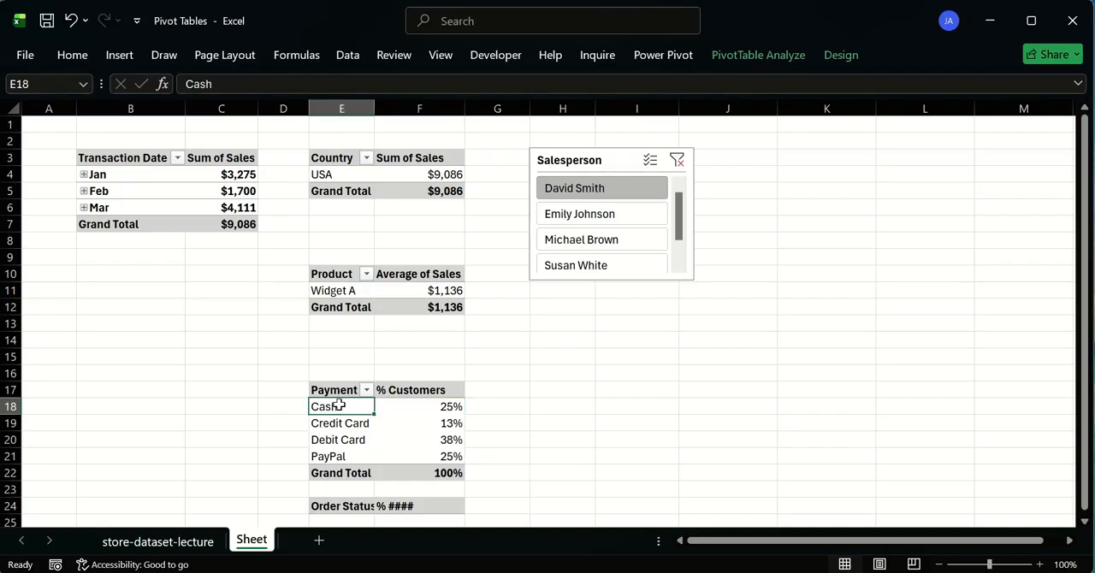
pyautogui.click(469, 423)
pyautogui.click(340, 422)
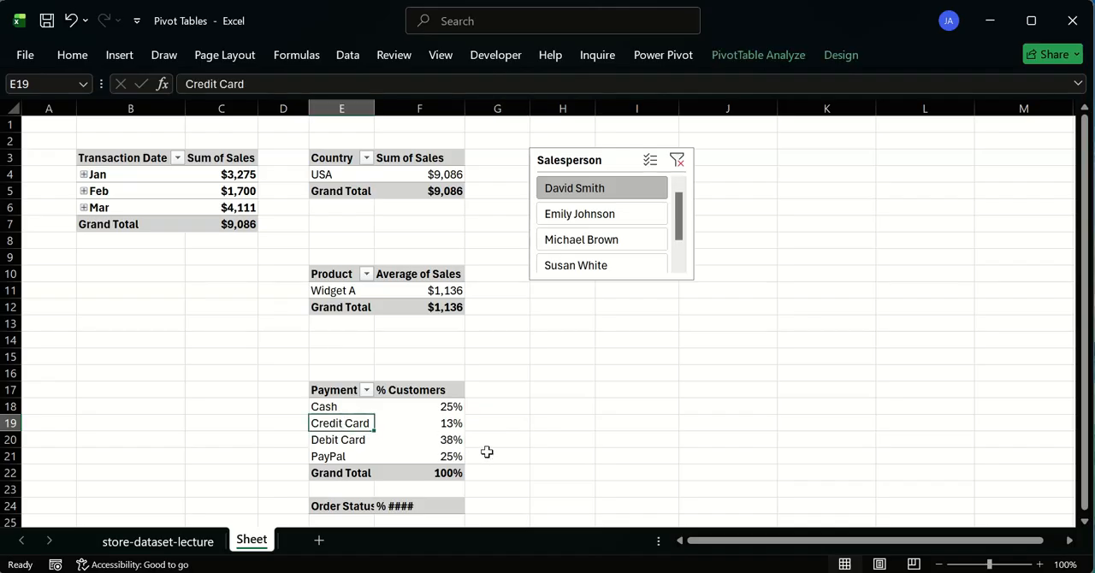
pyautogui.click(436, 440)
pyautogui.click(355, 441)
pyautogui.click(451, 455)
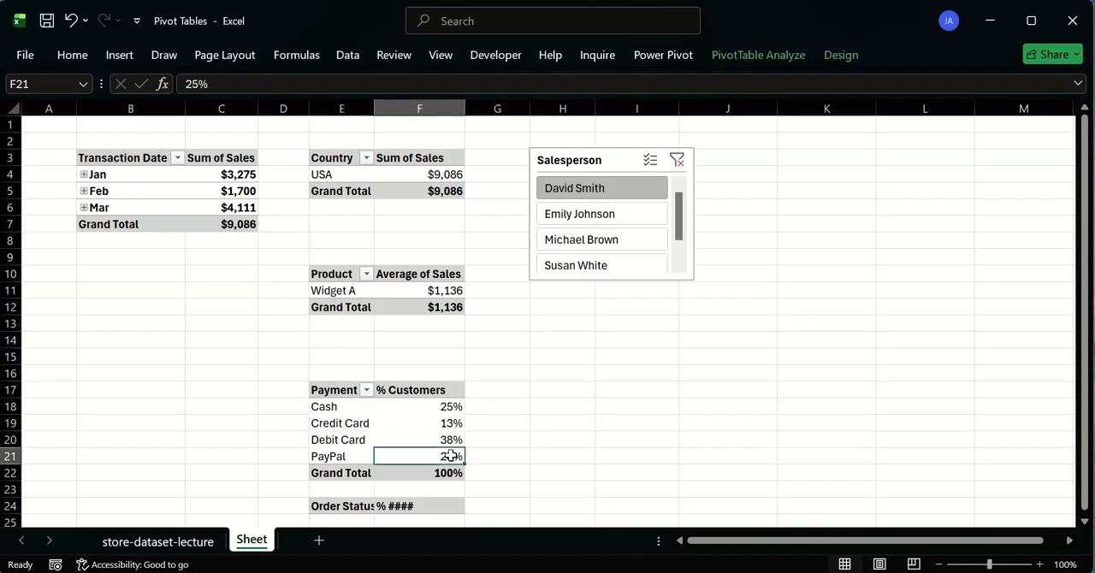
pyautogui.click(349, 449)
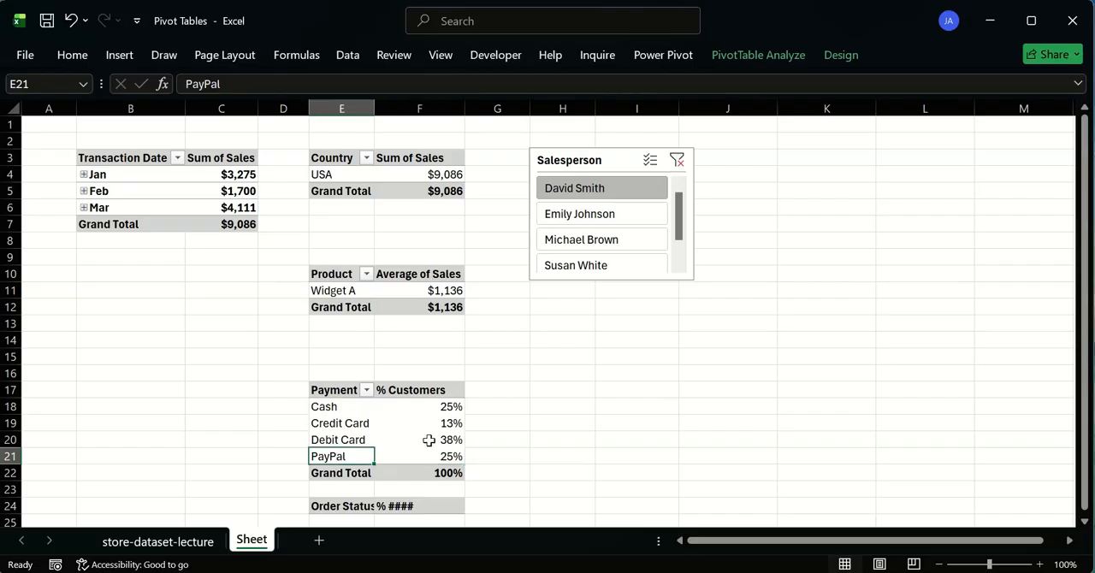
pyautogui.click(426, 440)
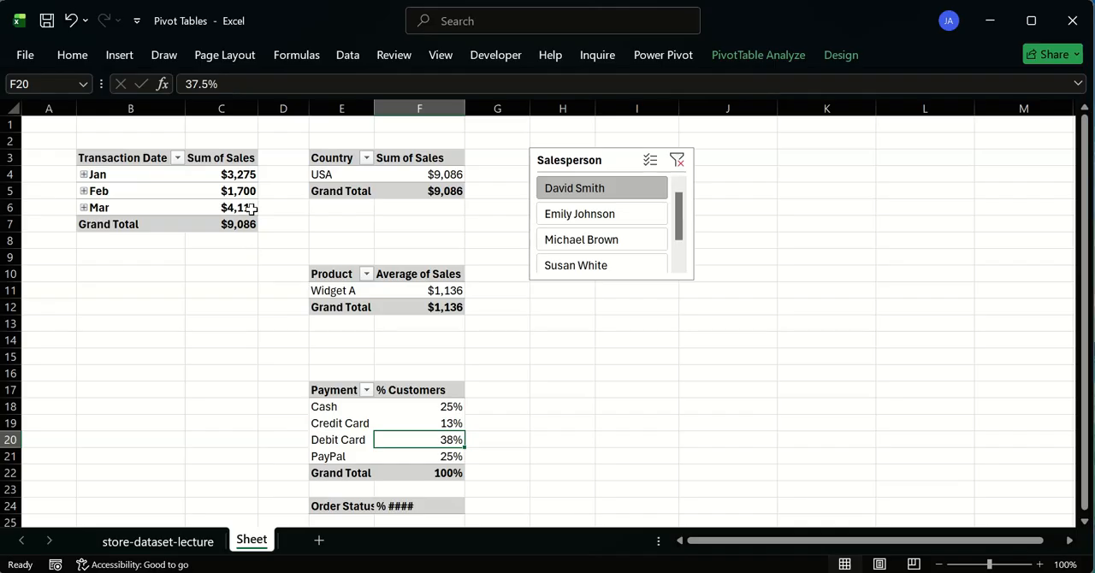
pyautogui.click(342, 175)
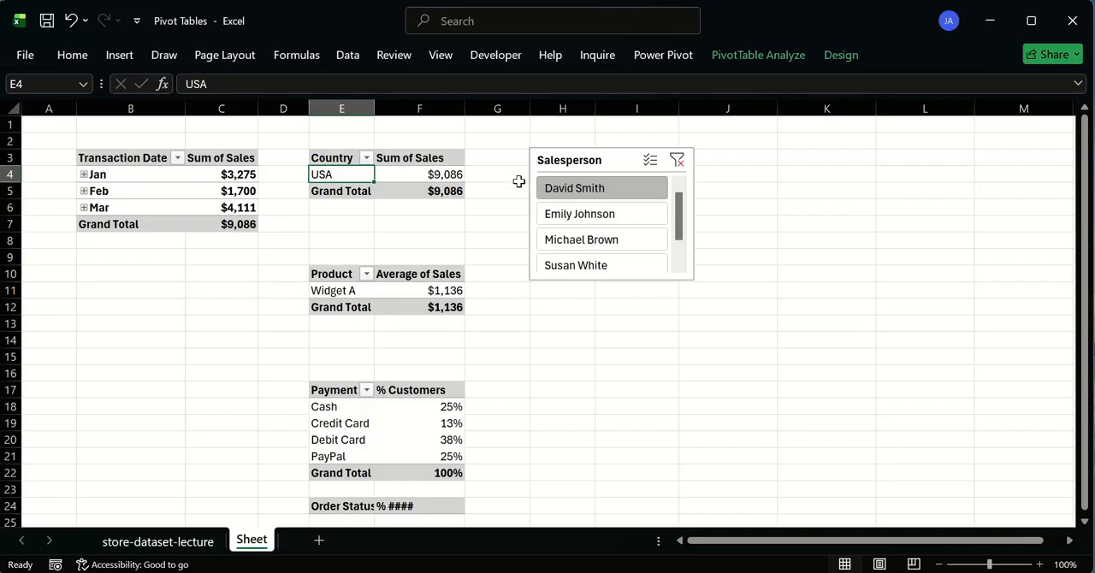
# - Filter the pivot tables to the second visible salesperson, and review the payment methods, monthly sales and average product sales
pyautogui.click(561, 208)
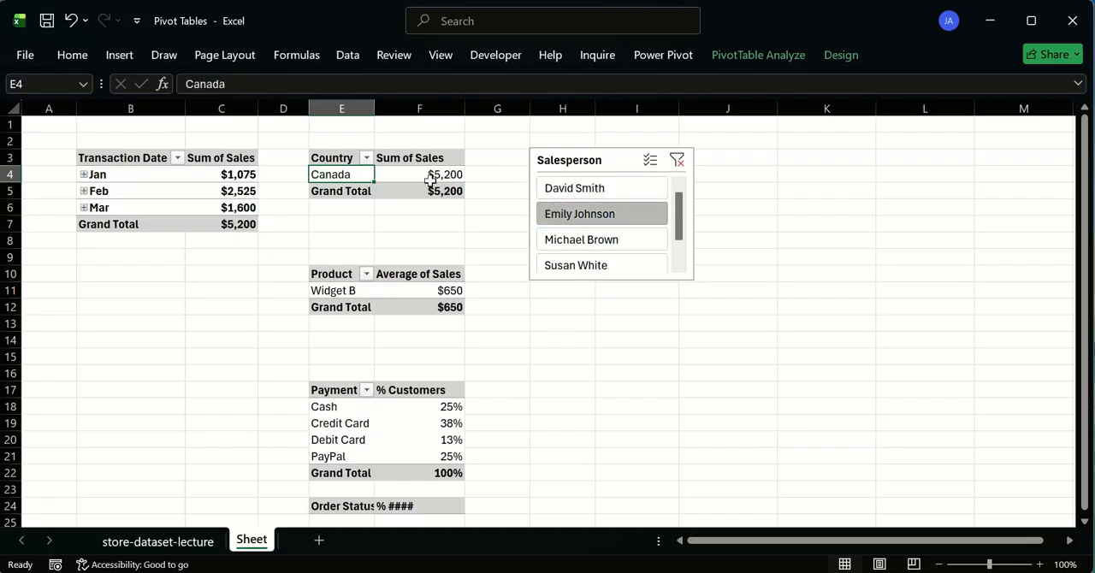
pyautogui.click(356, 415)
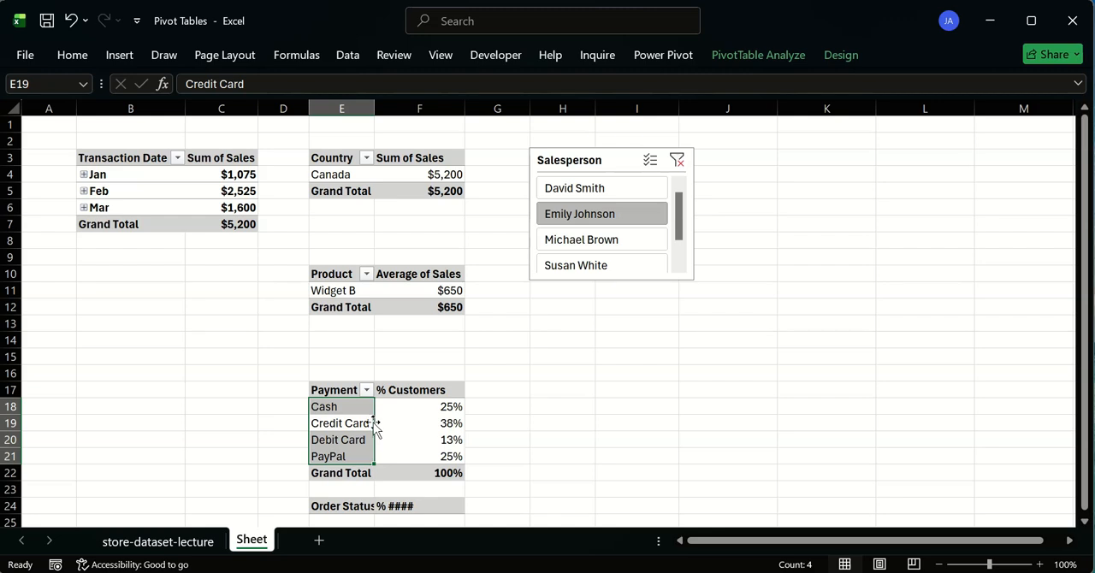
pyautogui.click(86, 303)
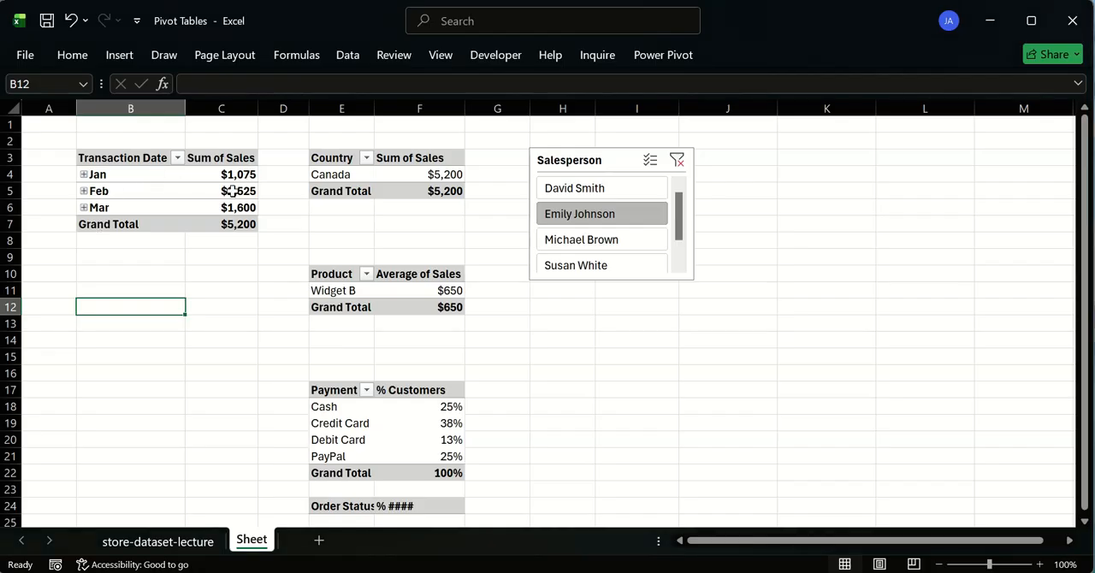
pyautogui.click(241, 225)
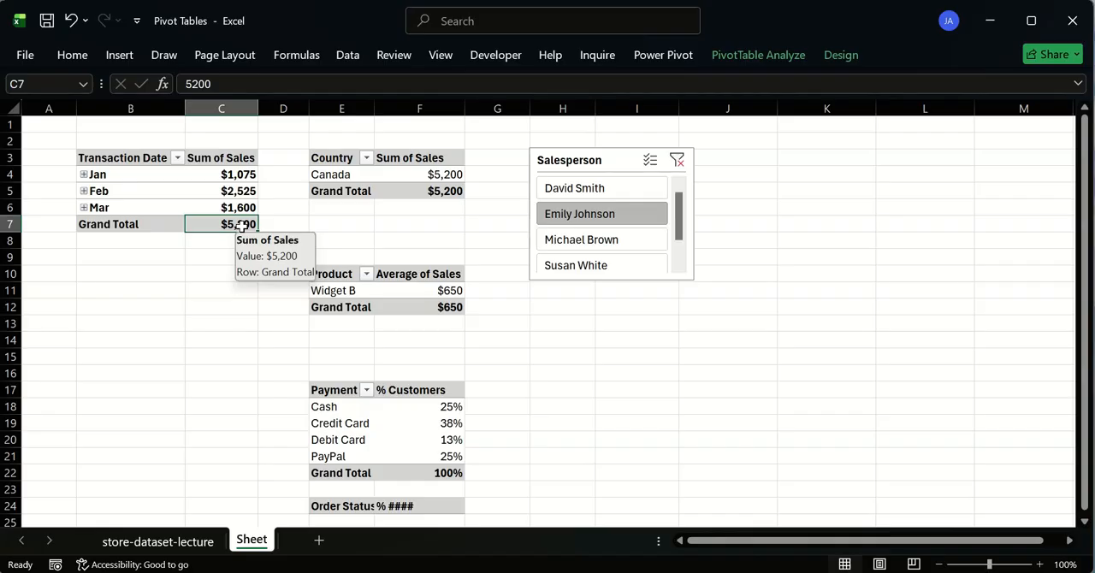
pyautogui.click(221, 176)
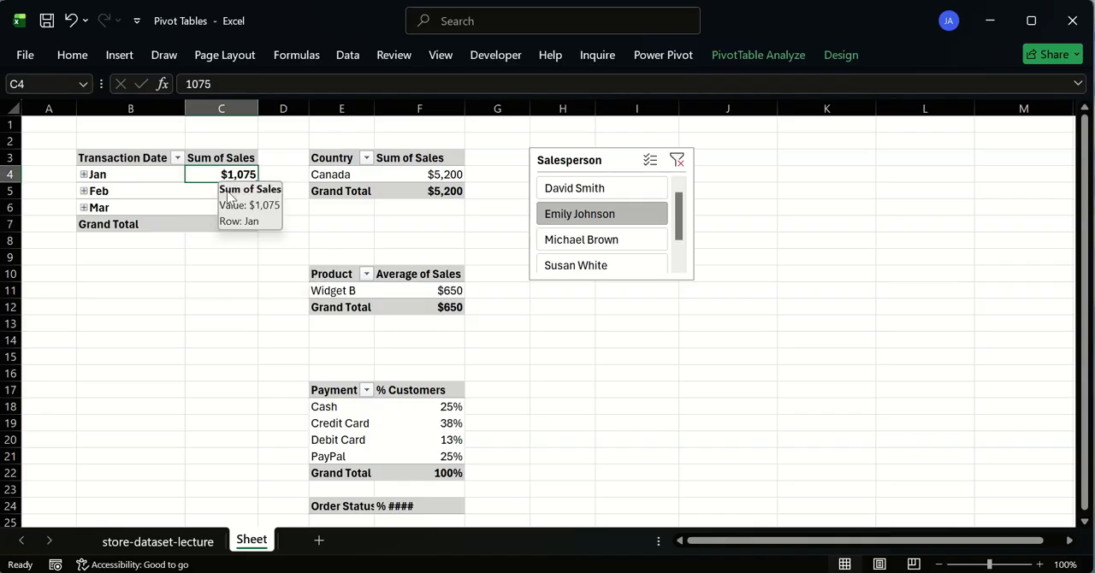
pyautogui.click(193, 224)
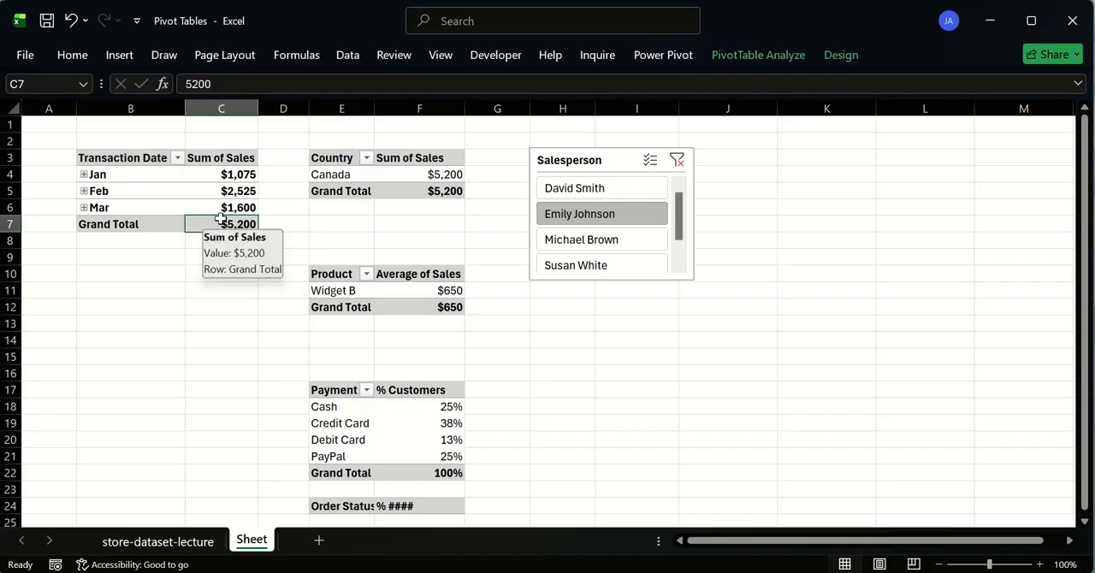
pyautogui.click(358, 291)
pyautogui.click(455, 294)
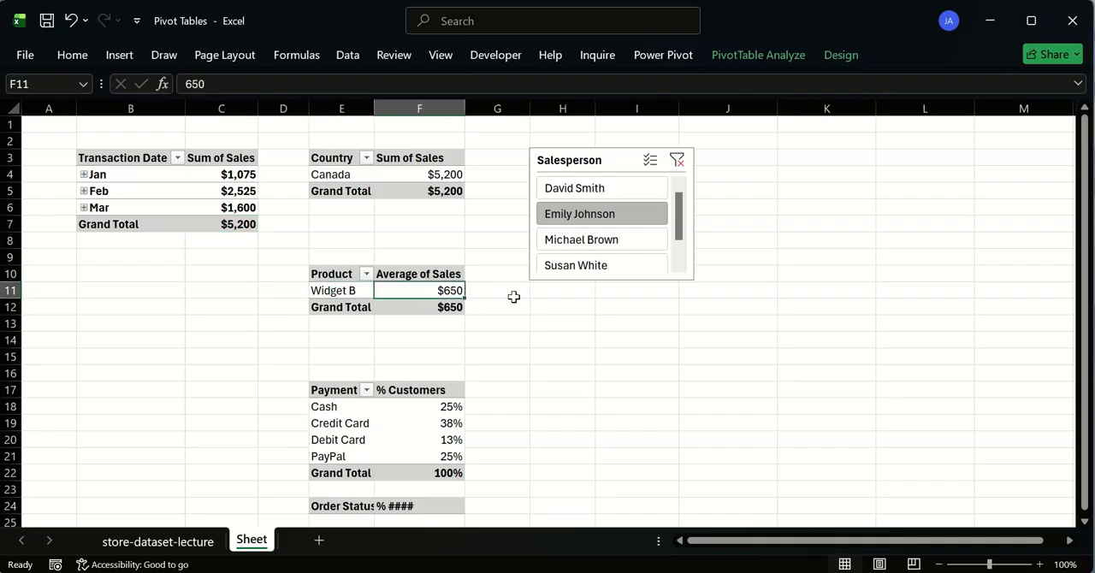
pyautogui.moveTo(235, 174); pyautogui.dragTo(256, 223)
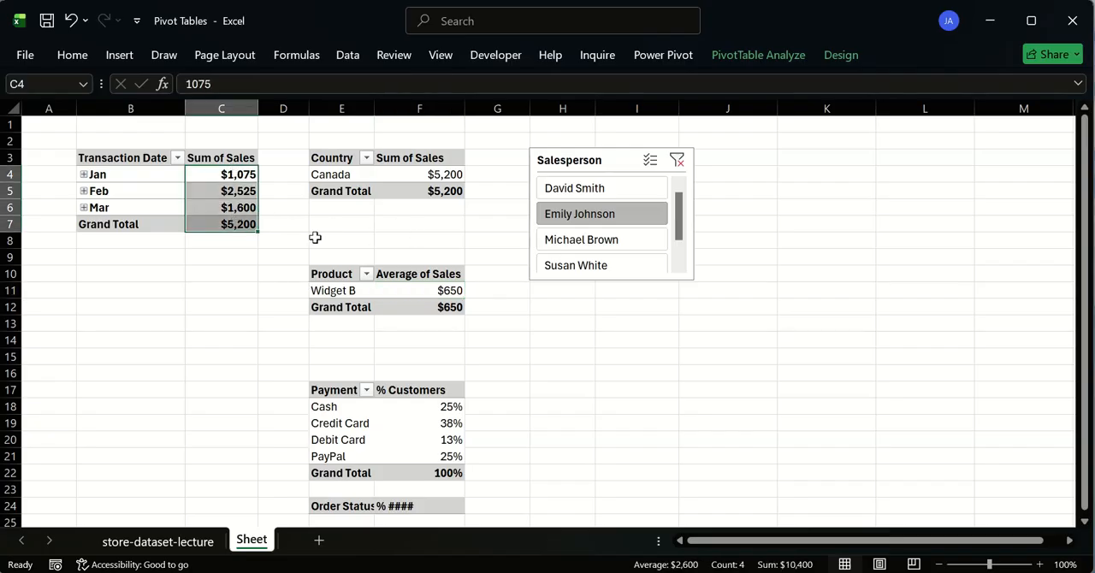
# - Filter the pivot tables to the third visible salesperson, and check the Transaction Date table's grand total
pyautogui.click(610, 246)
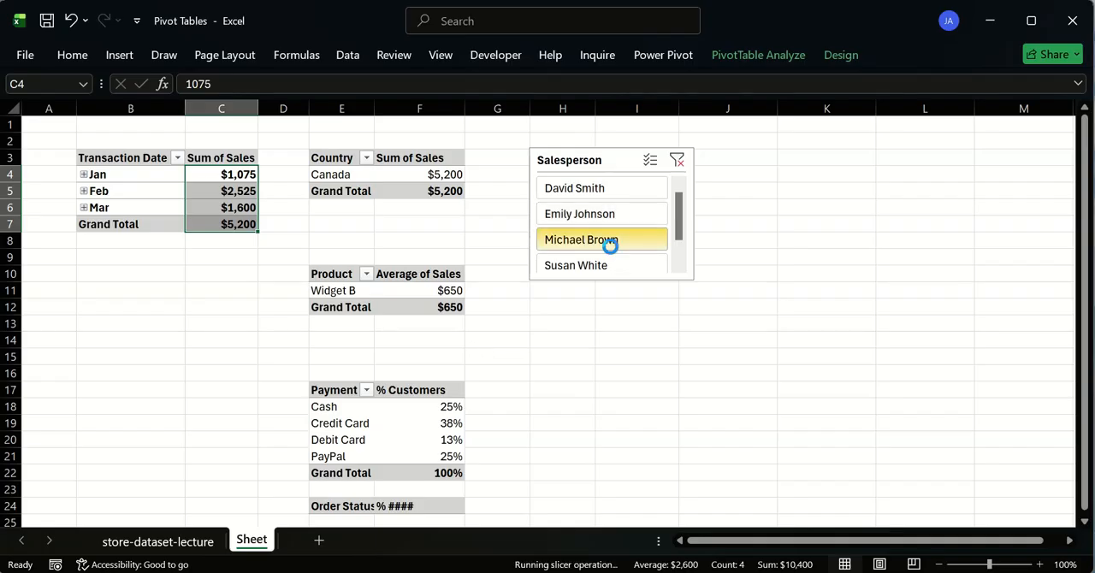
pyautogui.click(192, 227)
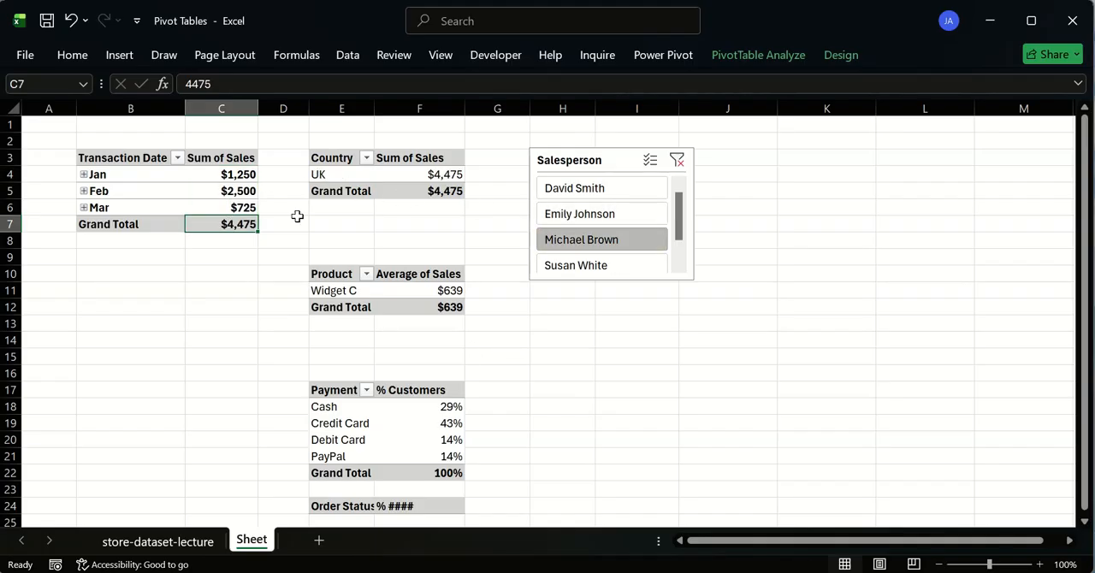
# - Check the third visible salesperson's country and the credit card and cash entries in the Payment table
pyautogui.click(346, 174)
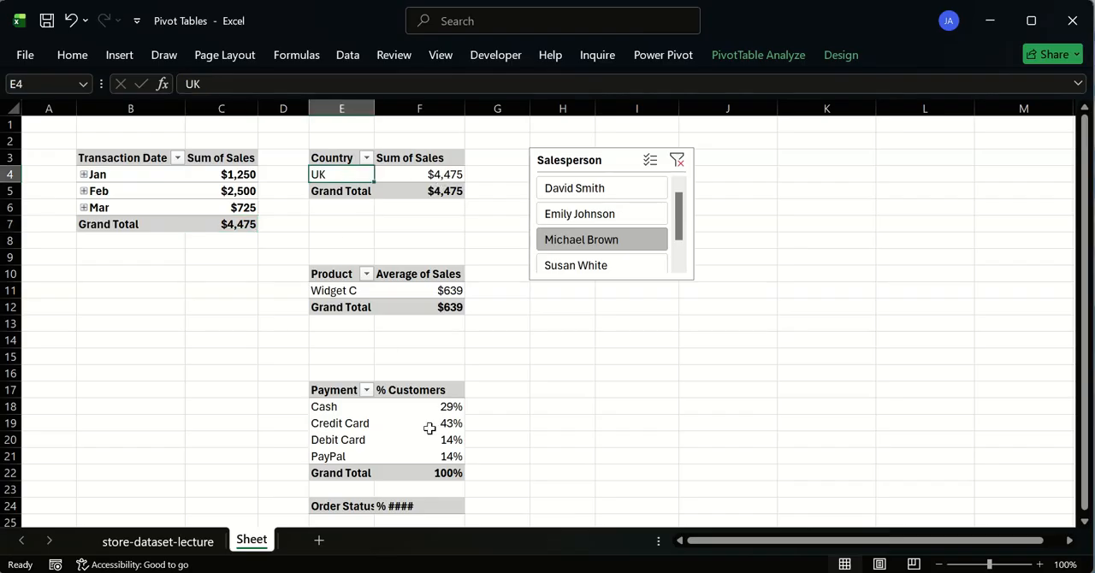
pyautogui.click(357, 423)
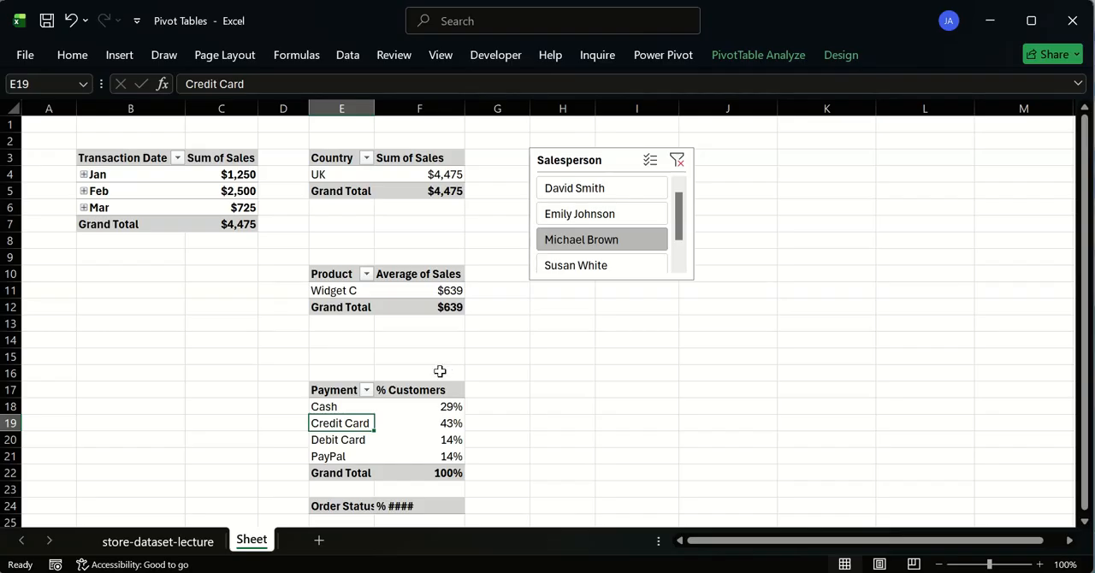
pyautogui.click(340, 409)
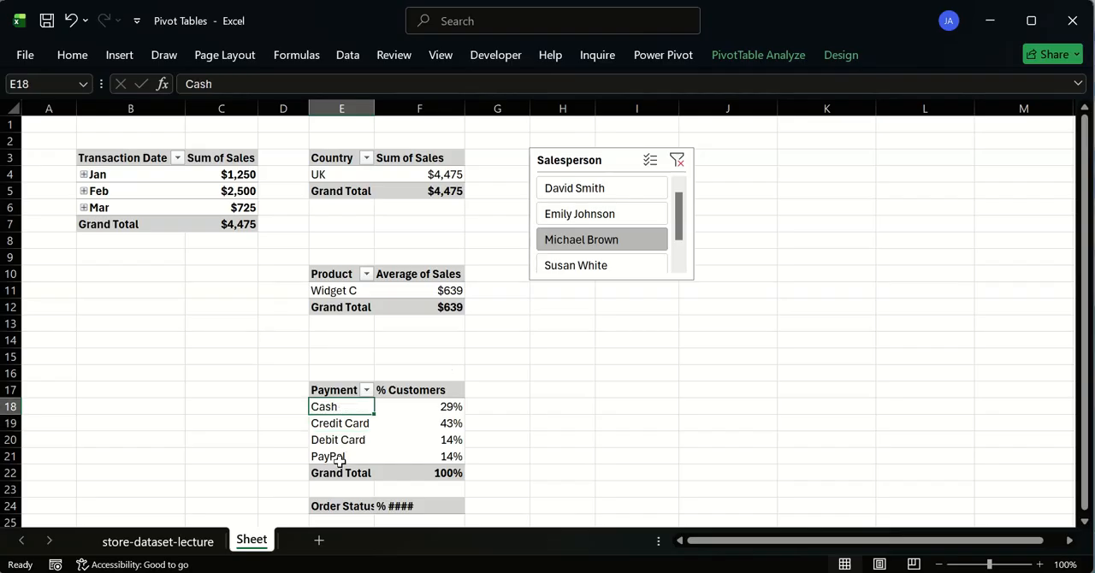
# - Filter the pivot tables to the fourth visible salesperson, and check the Transaction Date grand total and the product sold
pyautogui.click(558, 267)
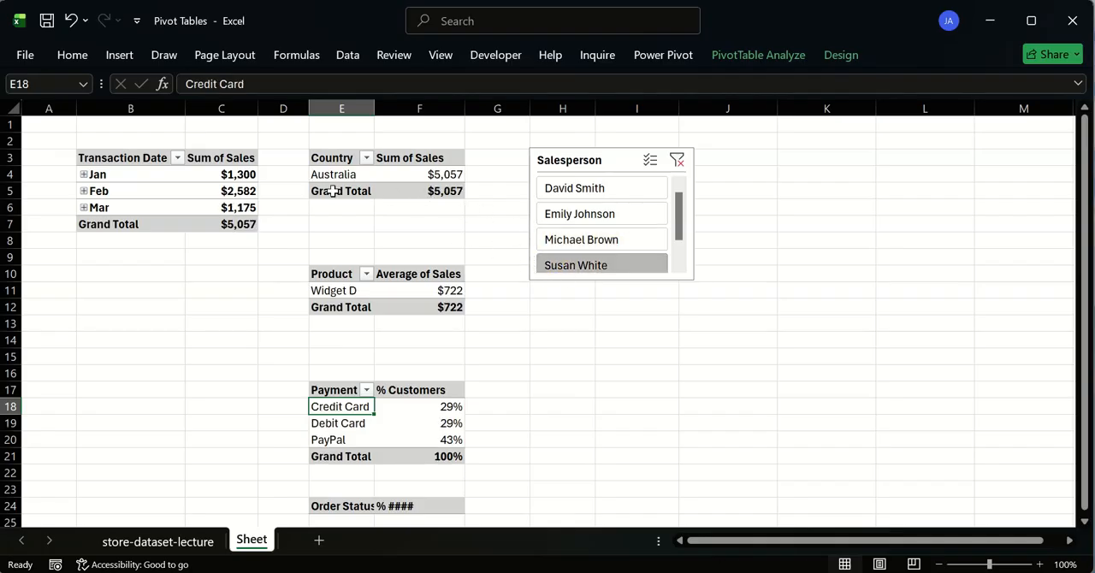
pyautogui.click(236, 221)
pyautogui.click(356, 284)
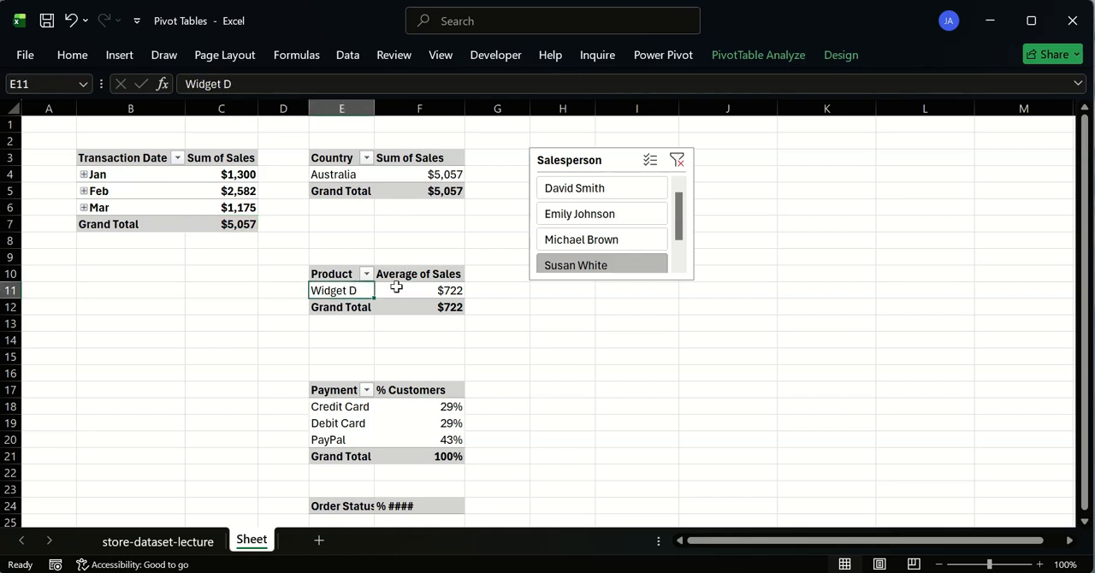
# - Switch the Salesperson slicer between the second, third and fourth salespeople to compare their products, ending on the fourth
pyautogui.click(591, 216)
pyautogui.click(599, 237)
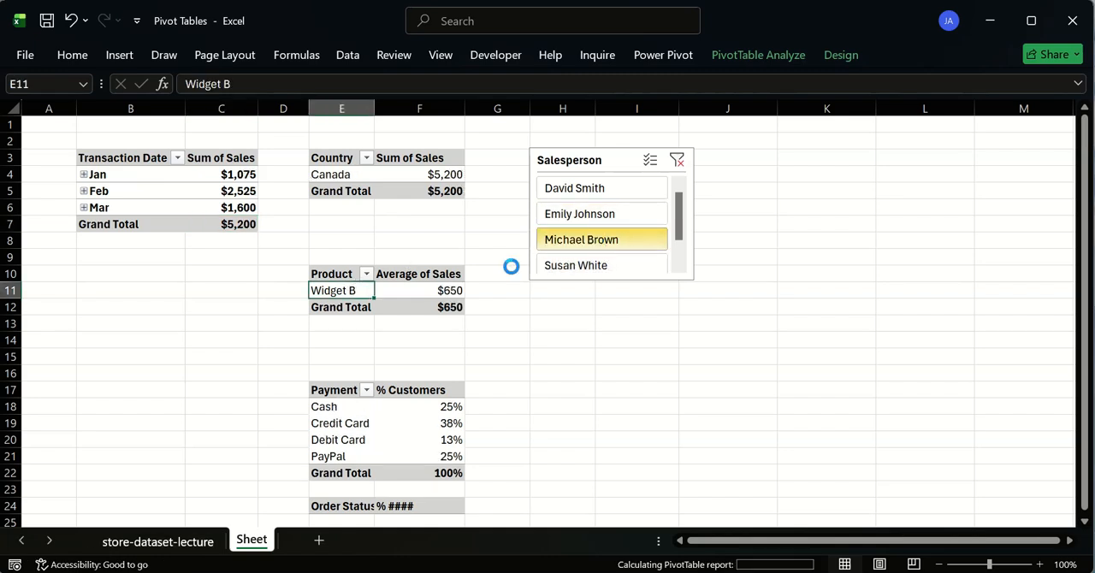
pyautogui.click(541, 272)
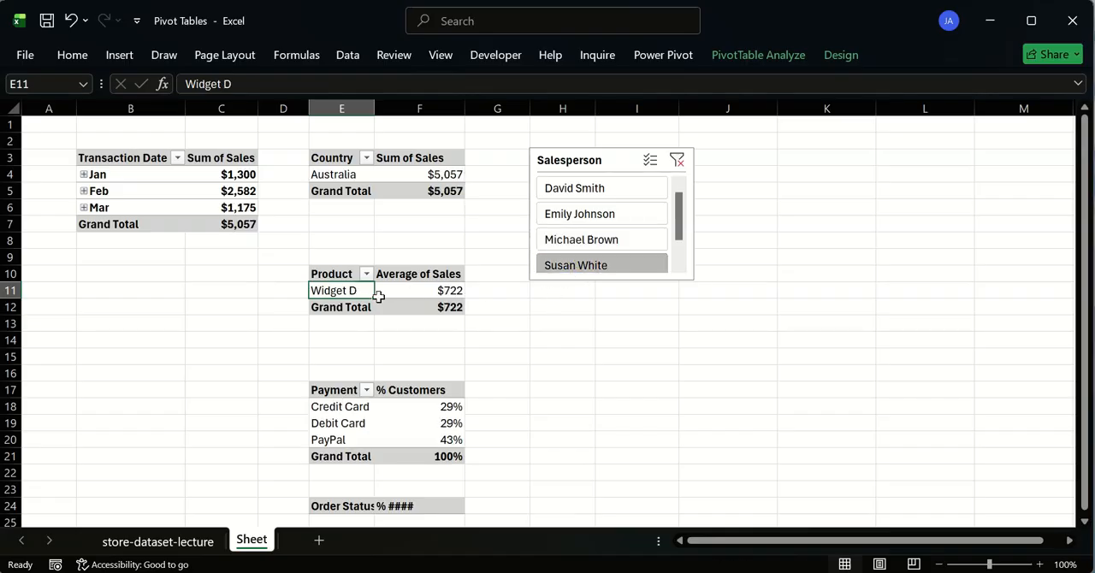
pyautogui.click(569, 215)
pyautogui.click(569, 240)
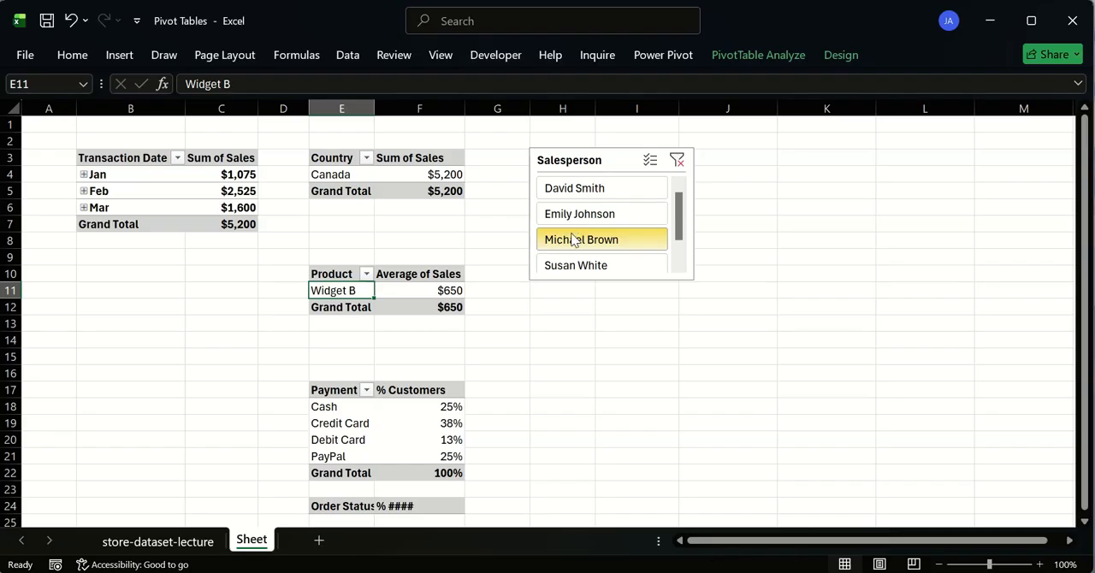
pyautogui.click(551, 268)
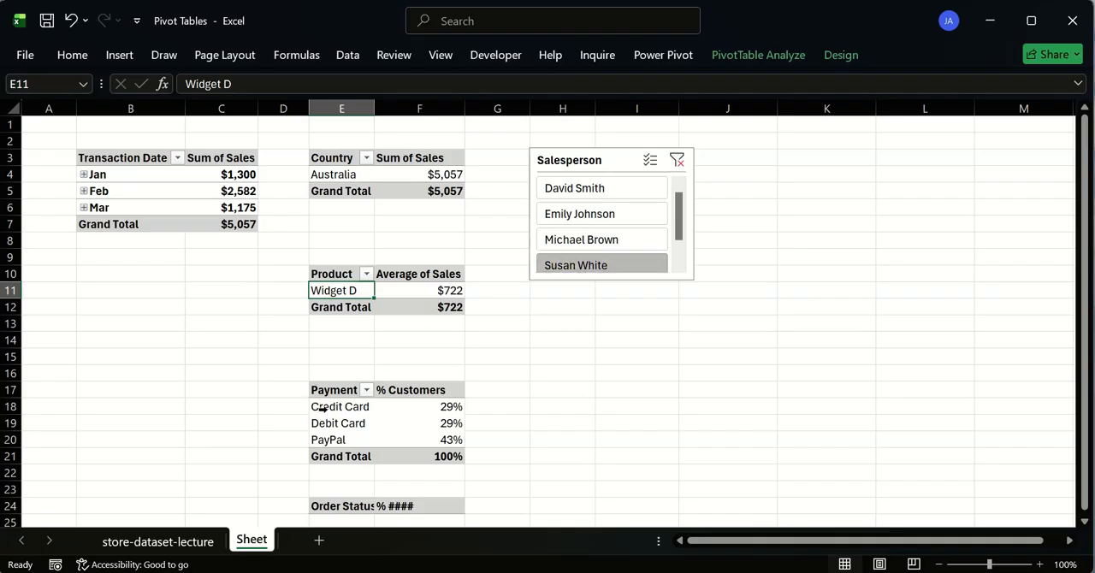
# - Review the fourth salesperson's country and January sales in the filtered pivot tables
pyautogui.click(345, 173)
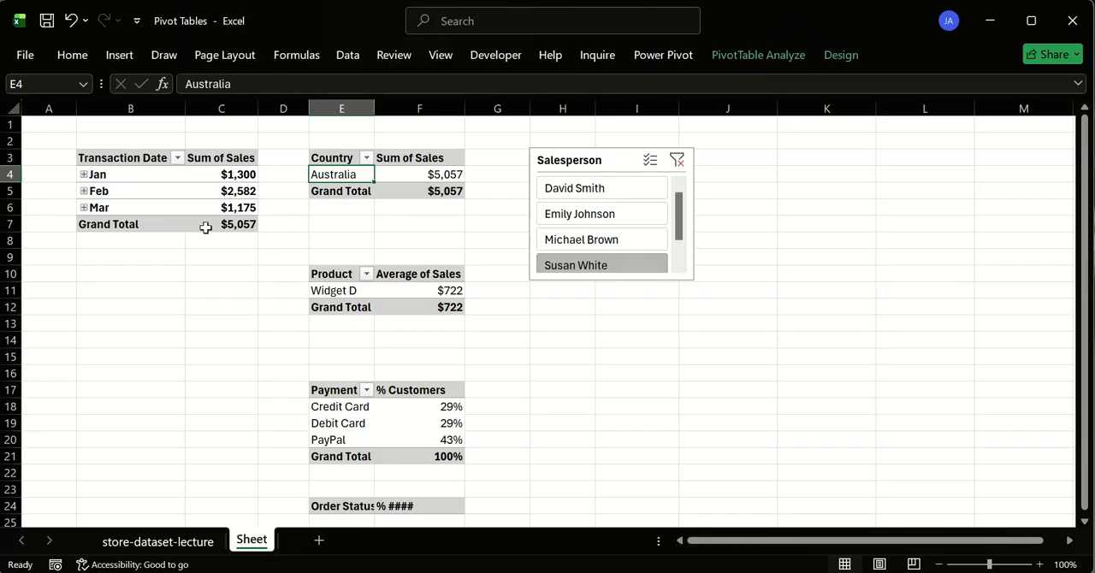
pyautogui.click(128, 174)
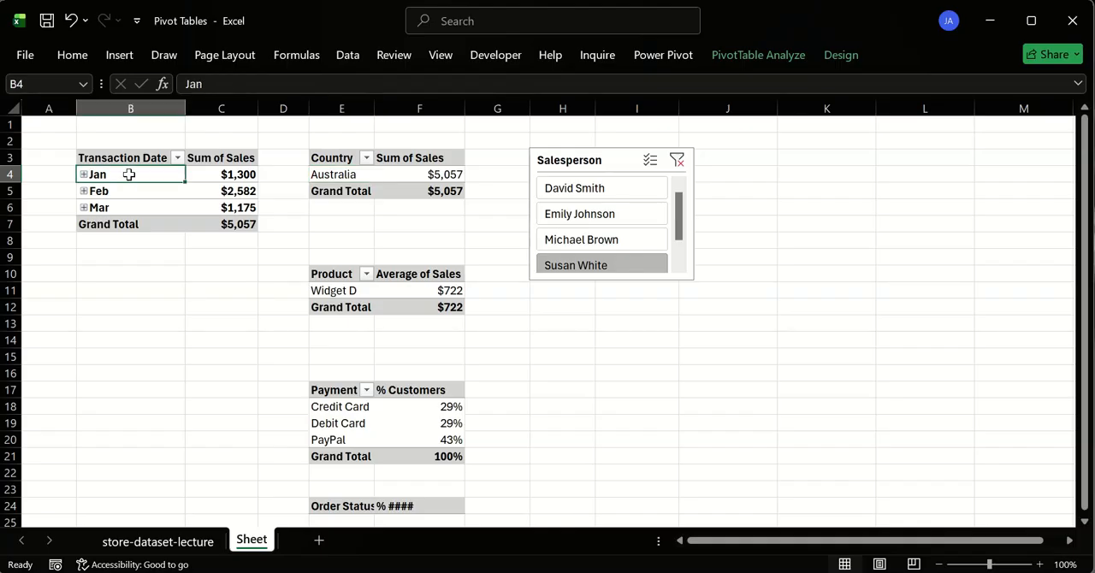
pyautogui.click(224, 177)
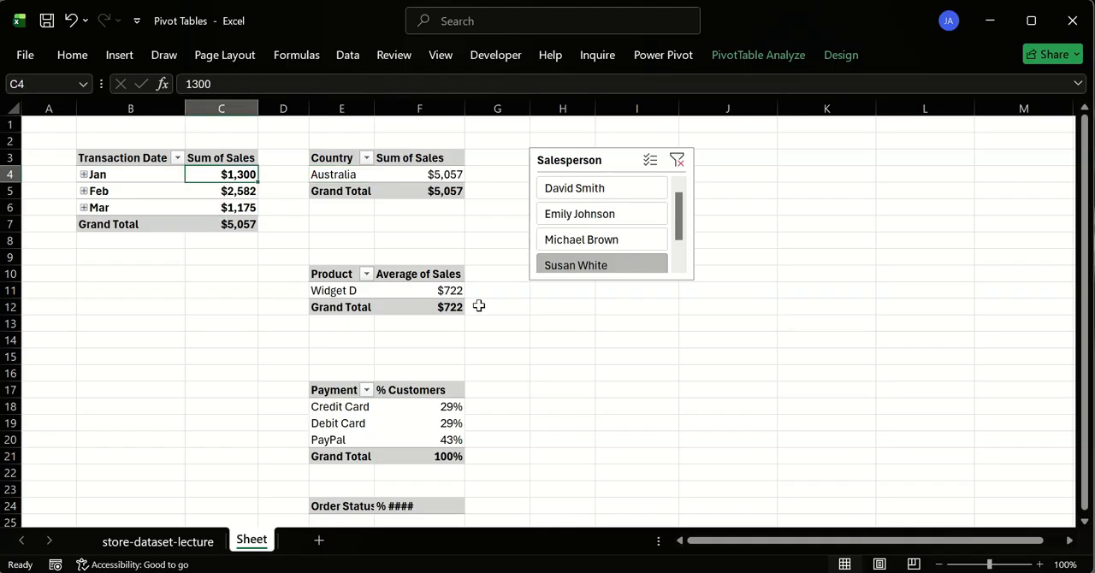
# - Clear the Salesperson slicer filter, and show the Country pivot table's field list to view its Filters area
pyautogui.click(676, 161)
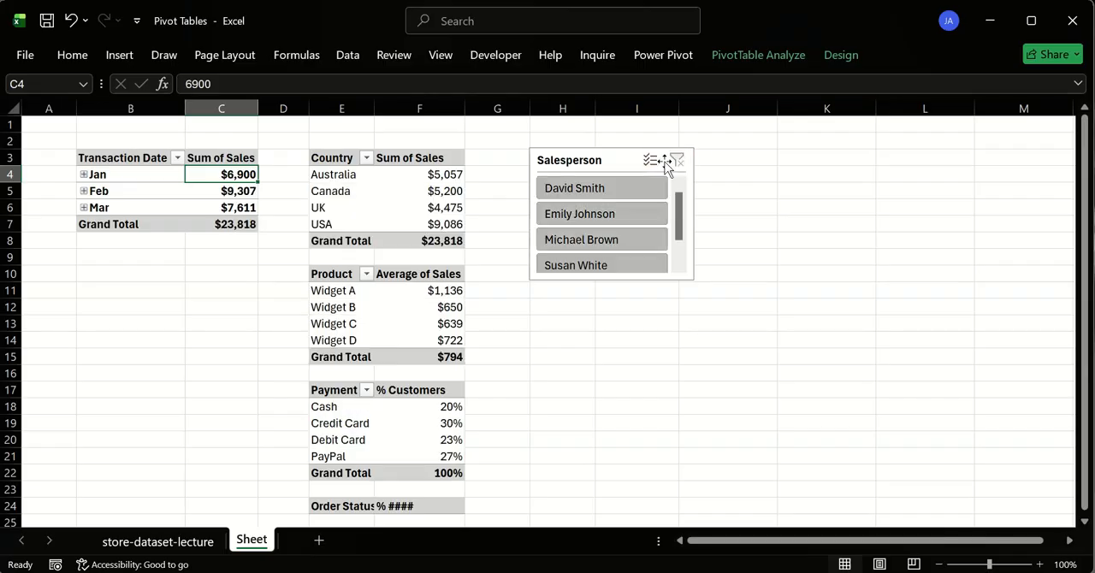
pyautogui.click(352, 163)
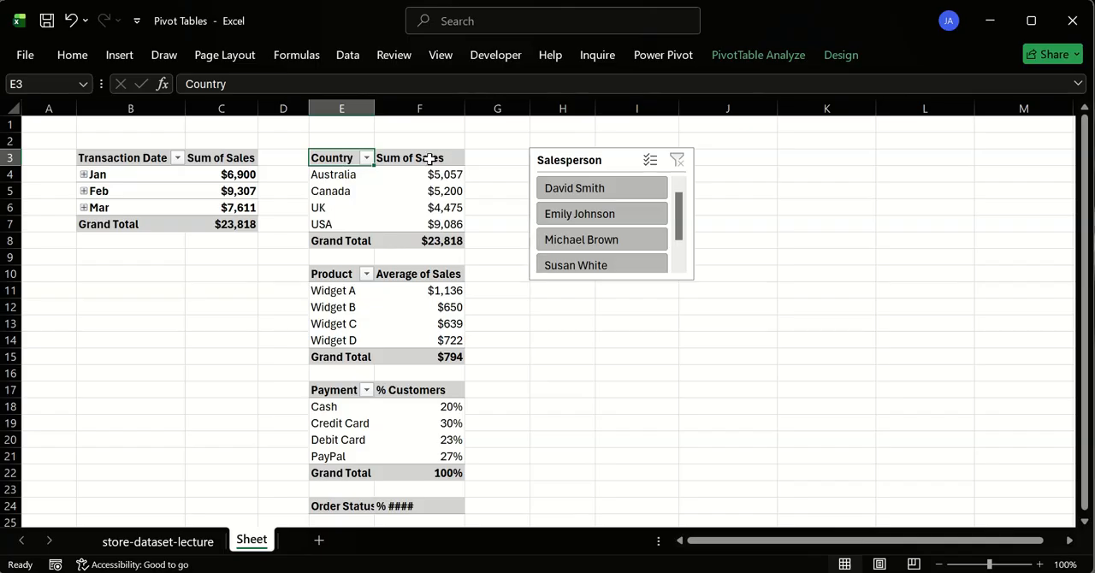
pyautogui.rightClick(351, 161)
pyautogui.click(406, 325)
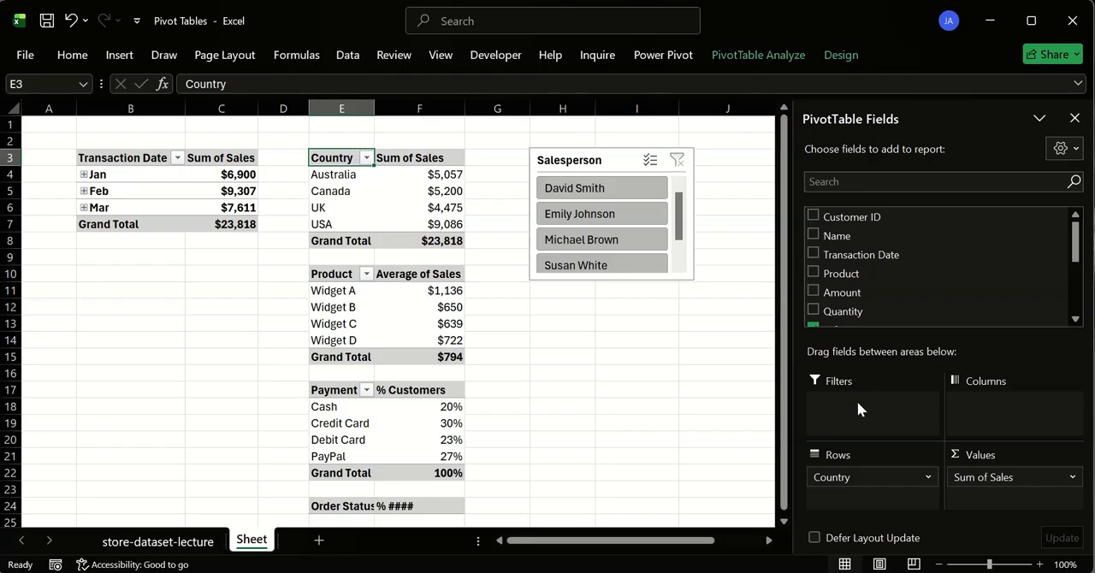
pyautogui.click(634, 406)
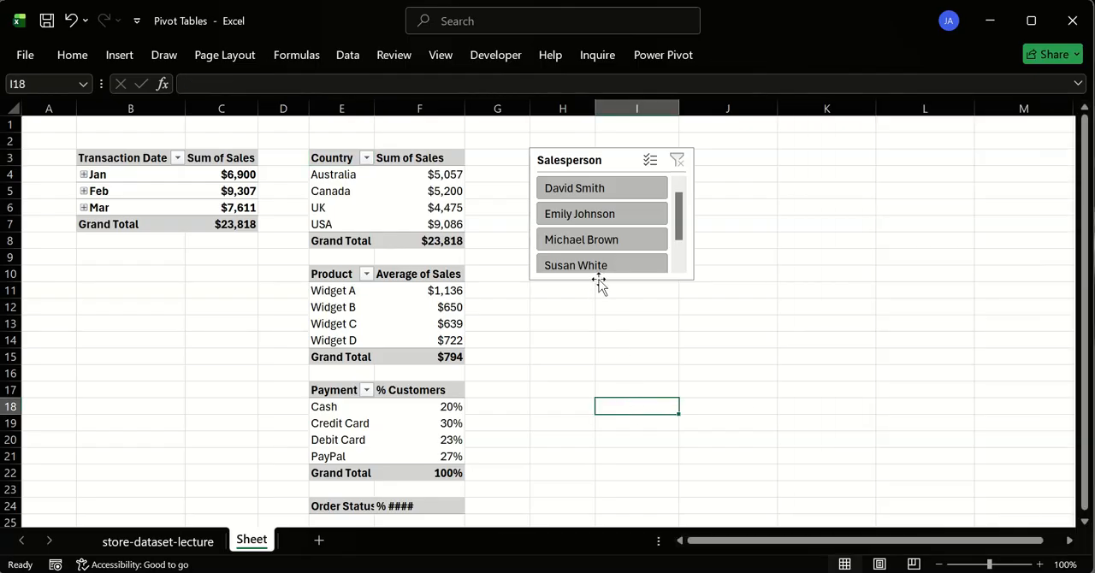
# - Resize the Salesperson slicer to about 1.7" high and 1.83" wide, so that all four names fit without scrolling
pyautogui.click(604, 291)
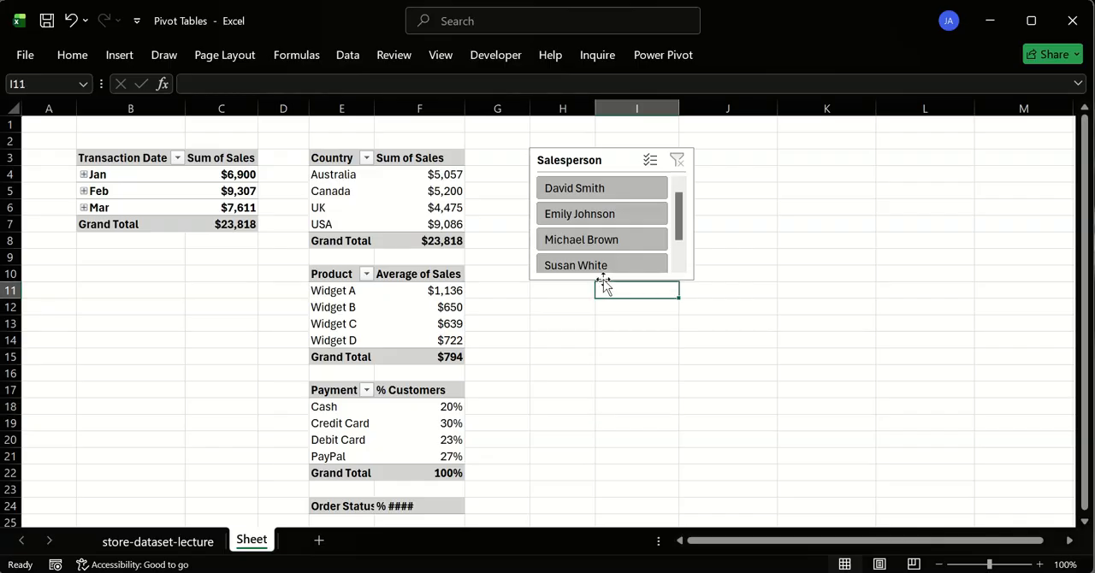
pyautogui.click(604, 284)
pyautogui.moveTo(611, 281); pyautogui.dragTo(613, 288)
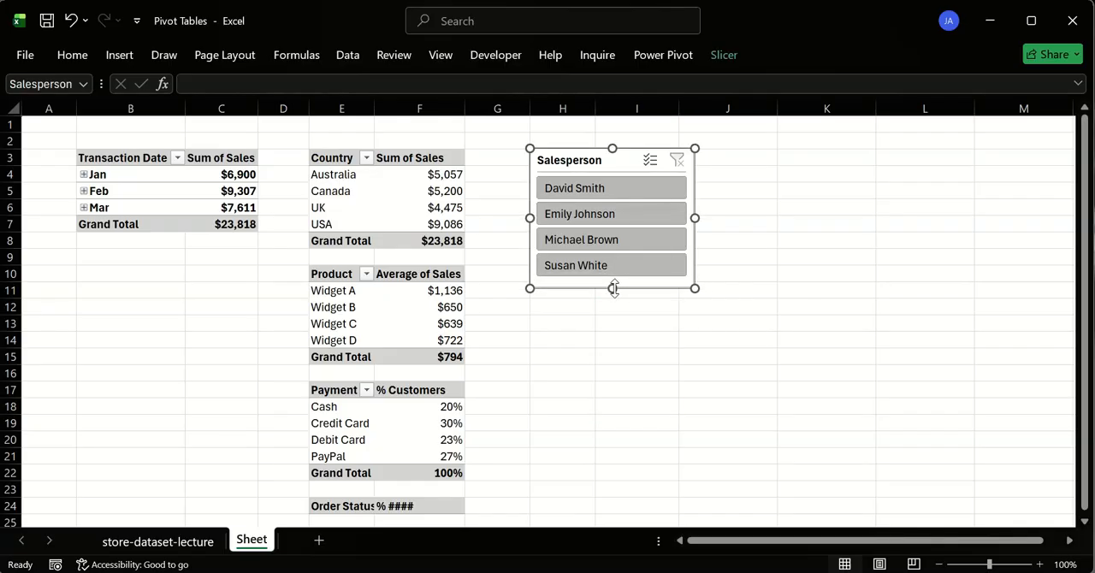
pyautogui.click(623, 319)
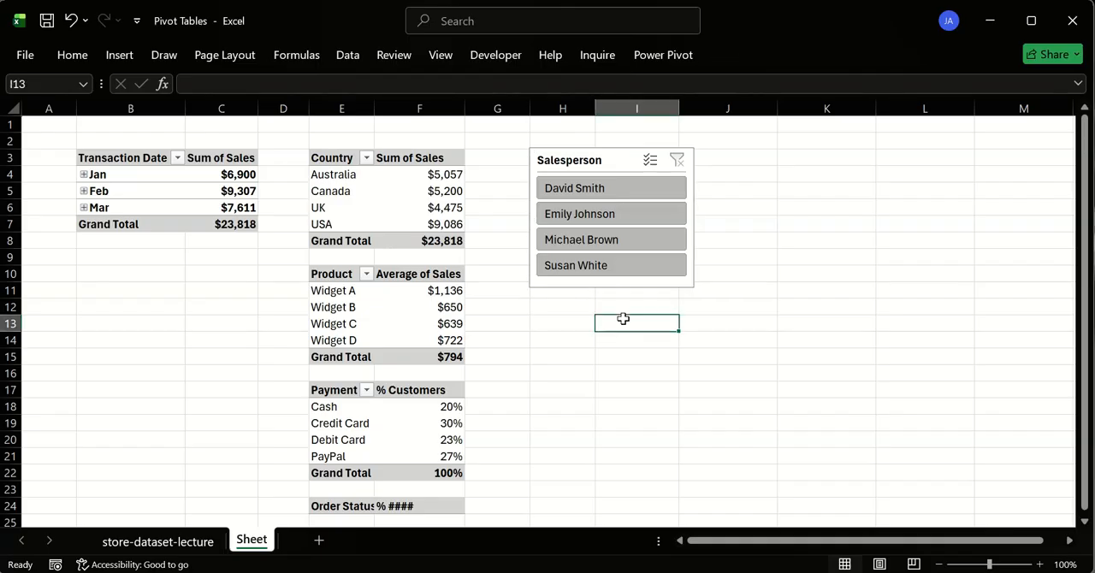
pyautogui.click(695, 202)
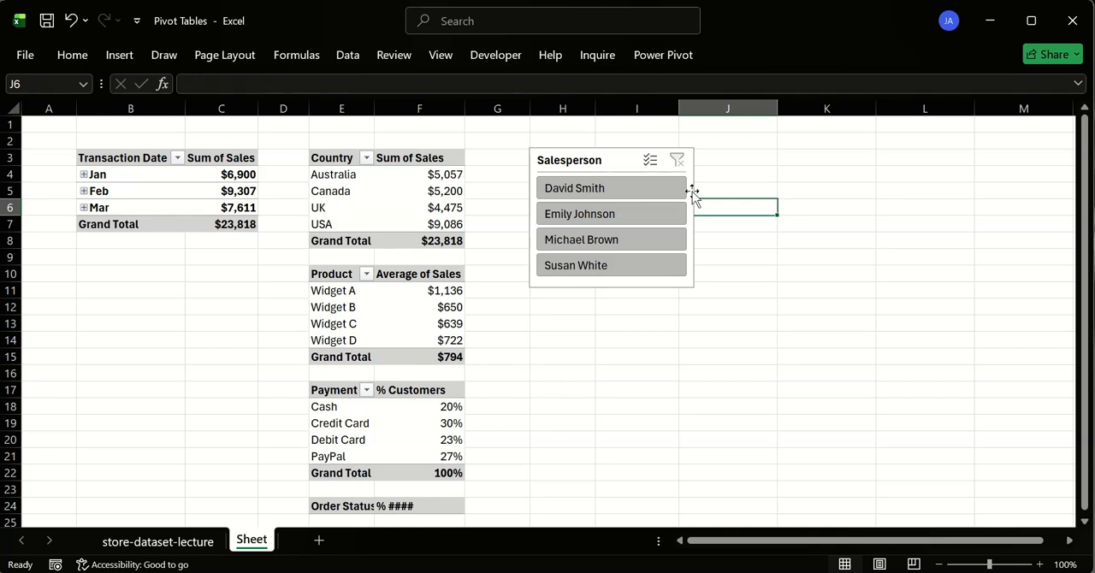
pyautogui.click(693, 154)
pyautogui.moveTo(694, 214); pyautogui.dragTo(682, 214)
pyautogui.click(776, 239)
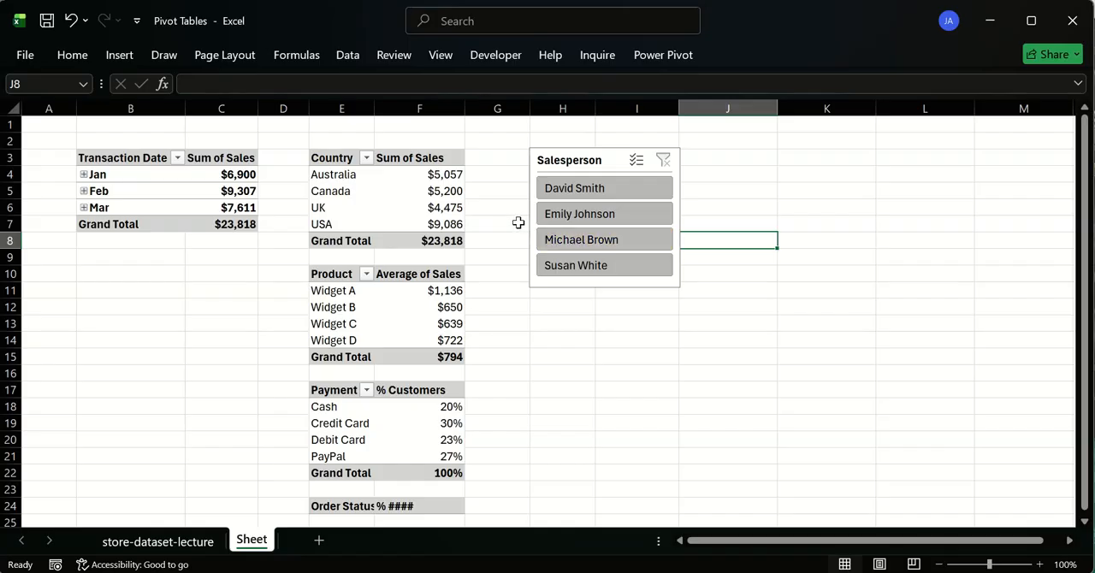
# - Insert two blank rows at row 2, above the pivot tables and the slicer
pyautogui.click(548, 161)
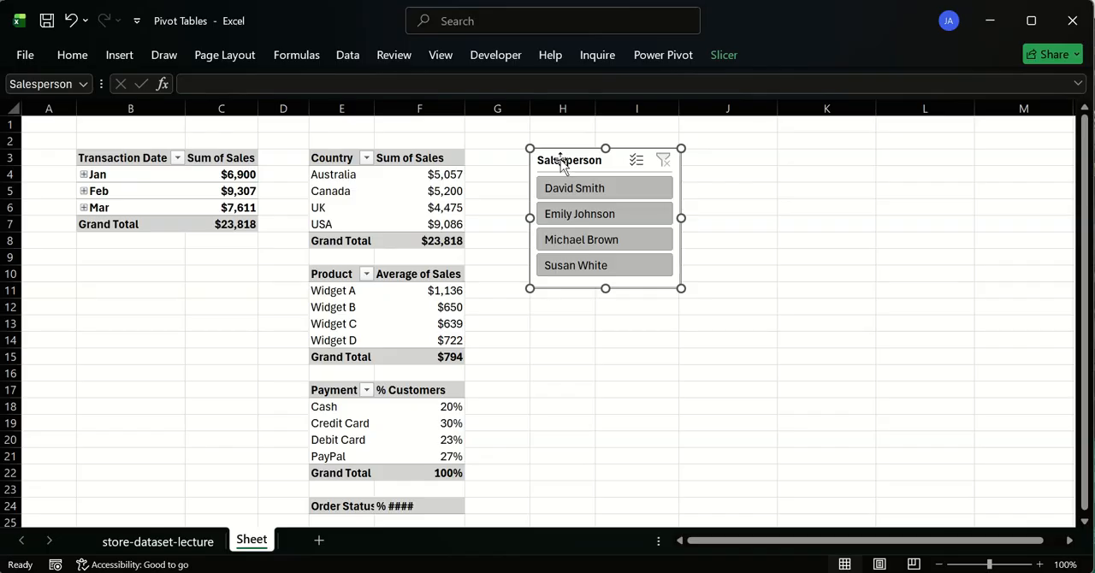
pyautogui.click(8, 140)
pyautogui.hotkey('ctrl', '+')
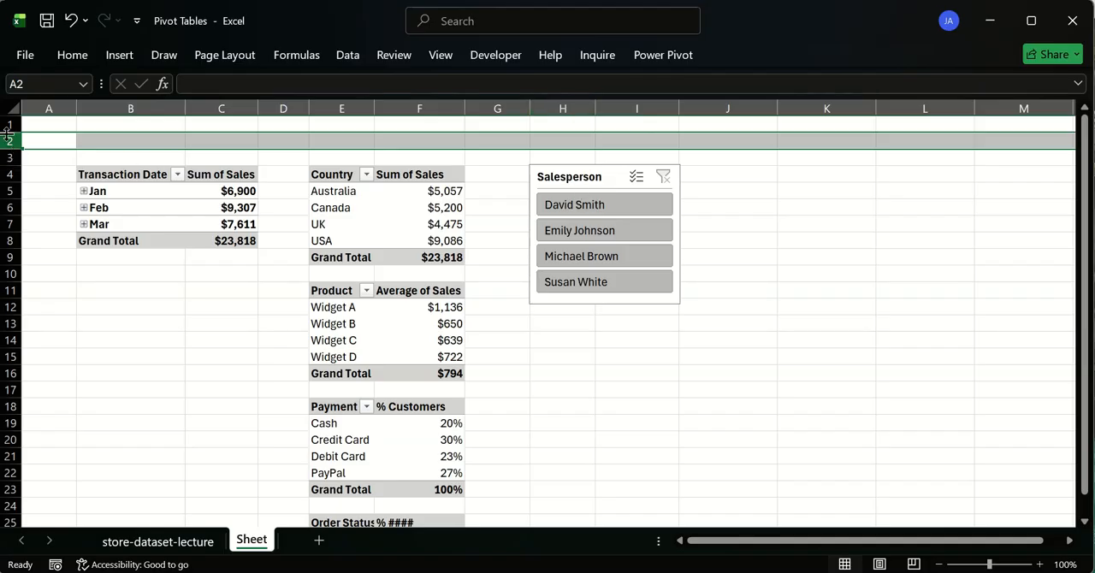
pyautogui.hotkey('ctrl', 'shift', '+')
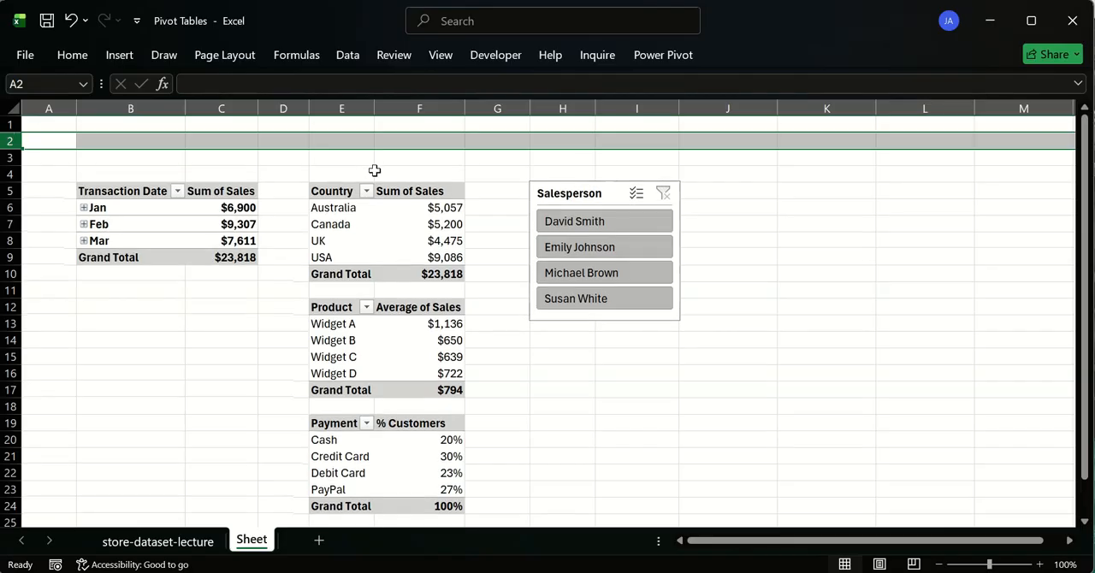
pyautogui.click(518, 175)
# - Set the Salesperson slicer to 2 columns and widen it to about 2.29"
pyautogui.click(567, 192)
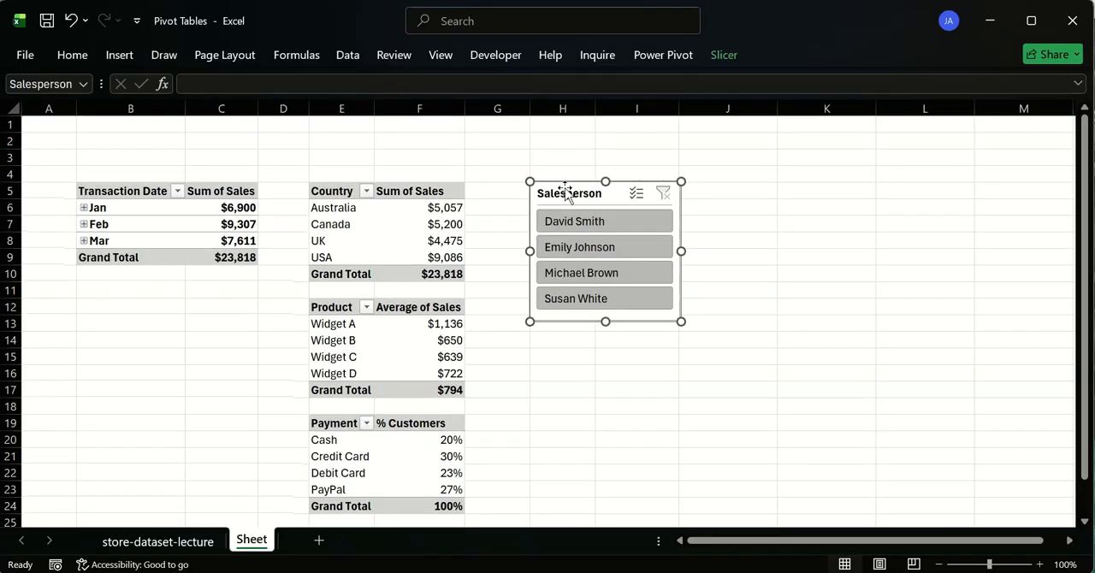
pyautogui.click(723, 55)
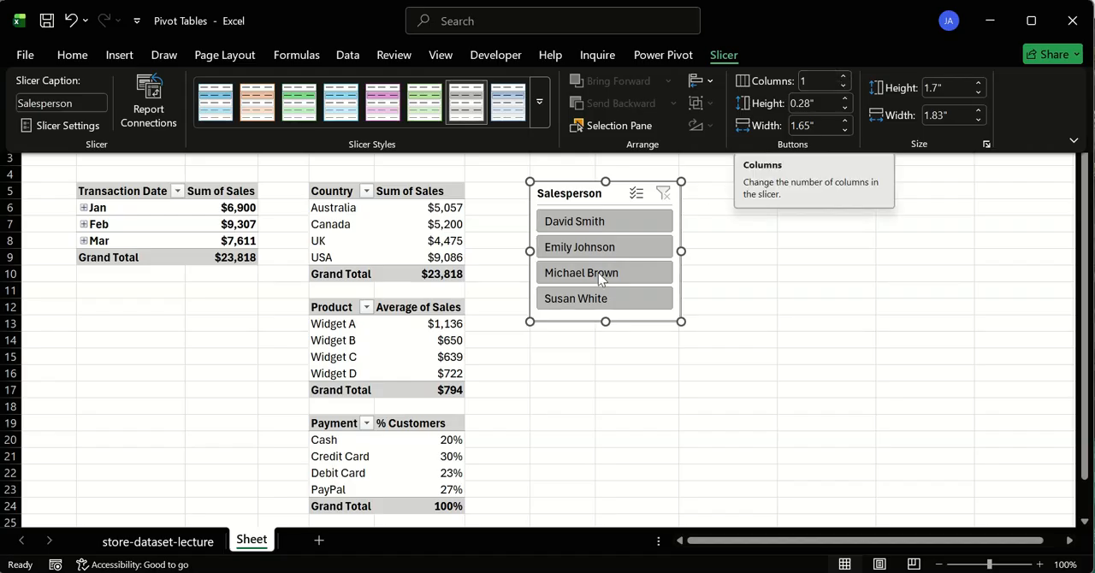
pyautogui.click(844, 76)
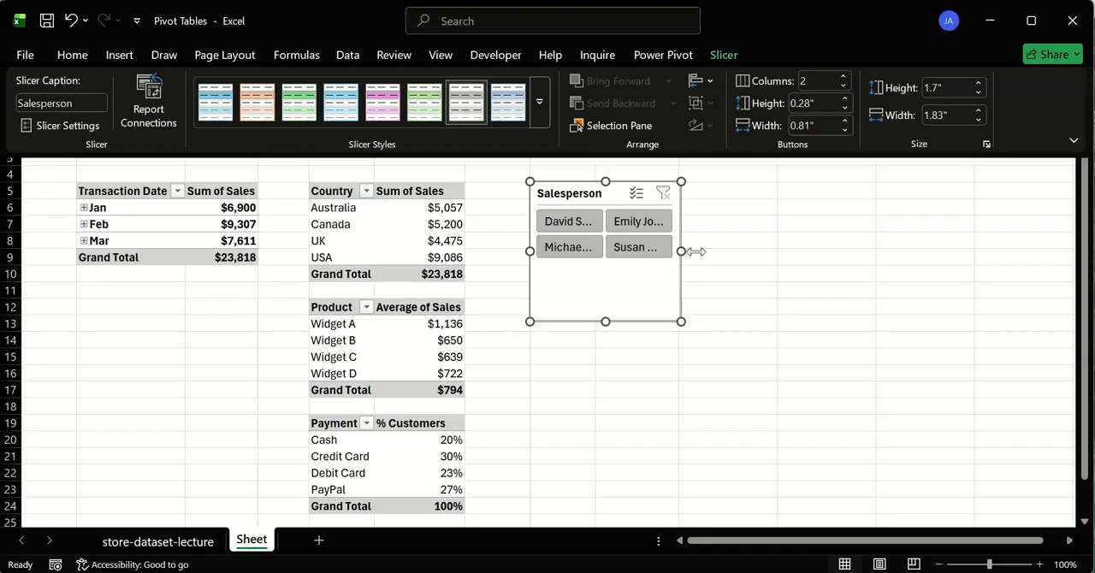
pyautogui.click(690, 252)
pyautogui.moveTo(690, 250); pyautogui.dragTo(718, 250)
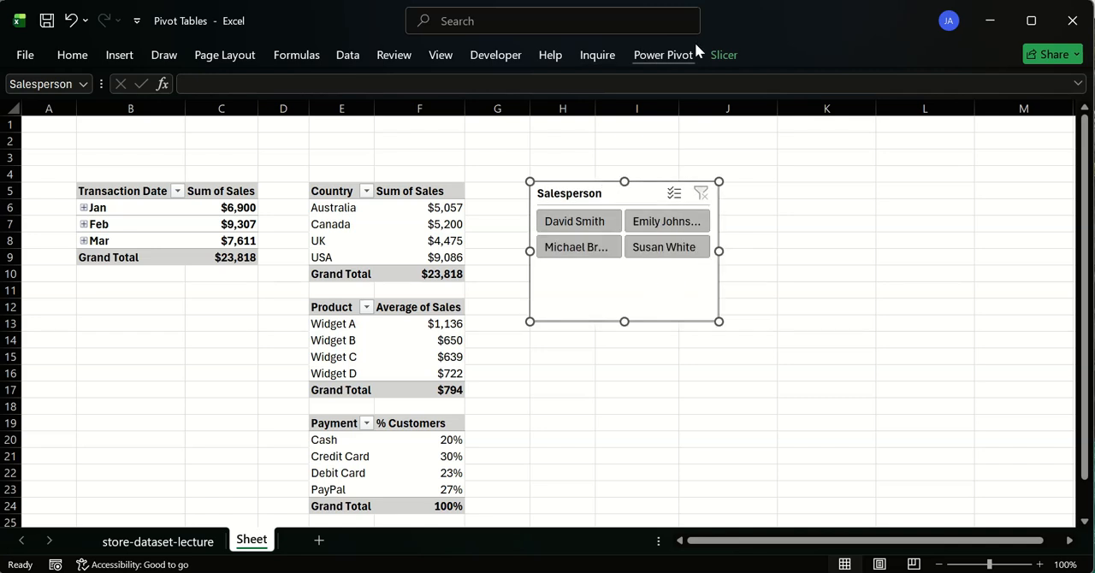
# - Try the Salesperson slicer with 1, 2 and 3 columns, ending with its buttons arranged in 4 columns
pyautogui.click(742, 61)
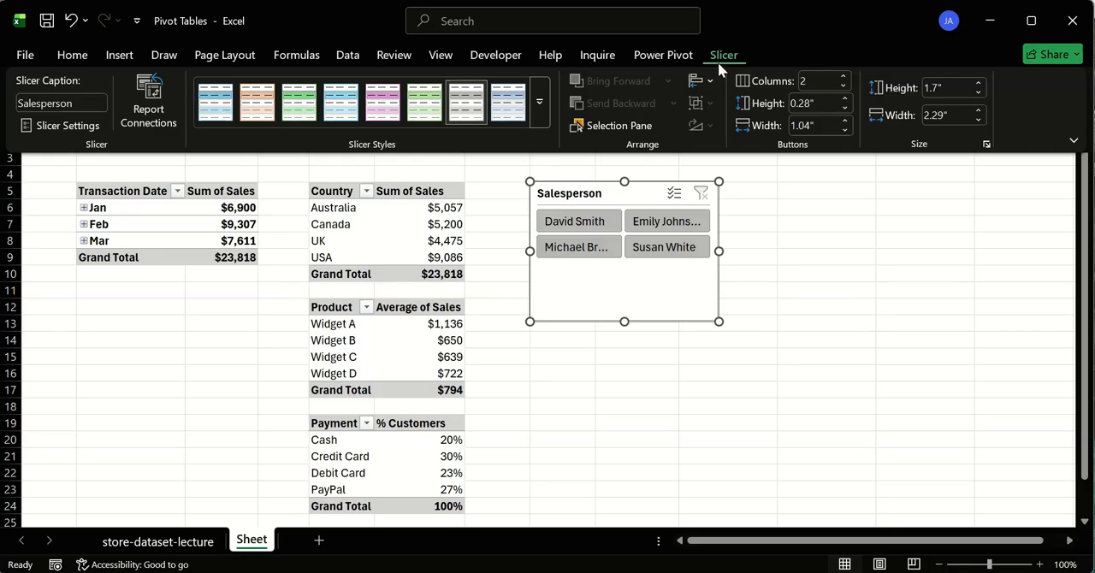
pyautogui.click(844, 87)
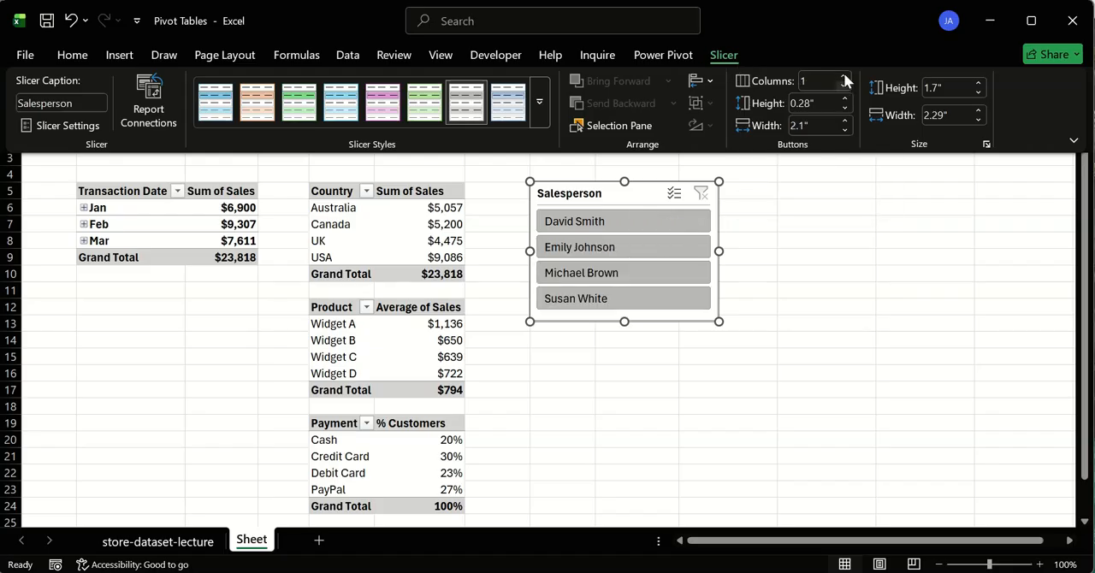
pyautogui.click(844, 76)
pyautogui.click(845, 76)
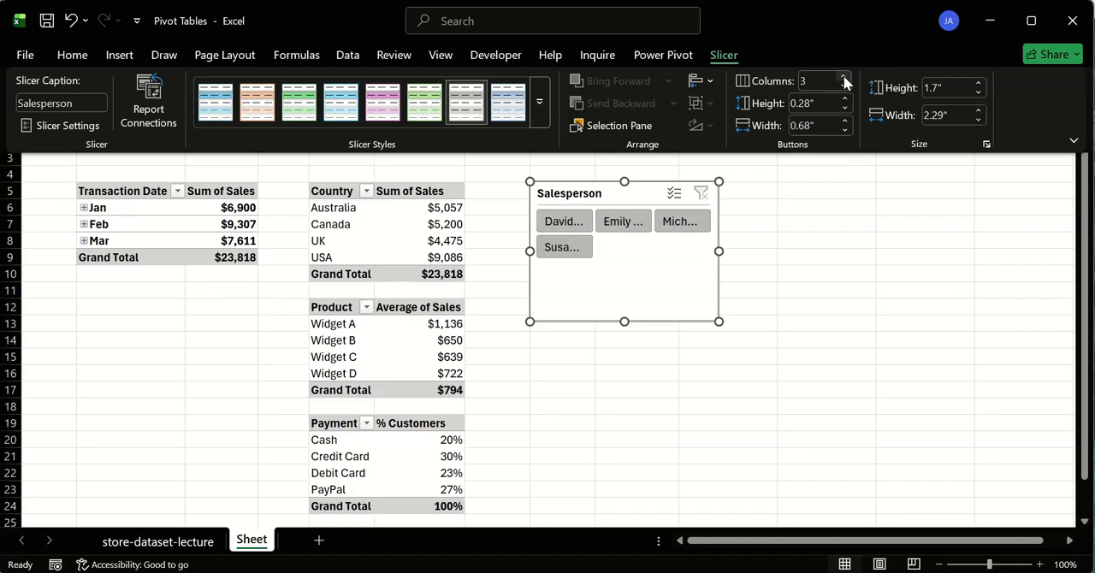
pyautogui.click(845, 77)
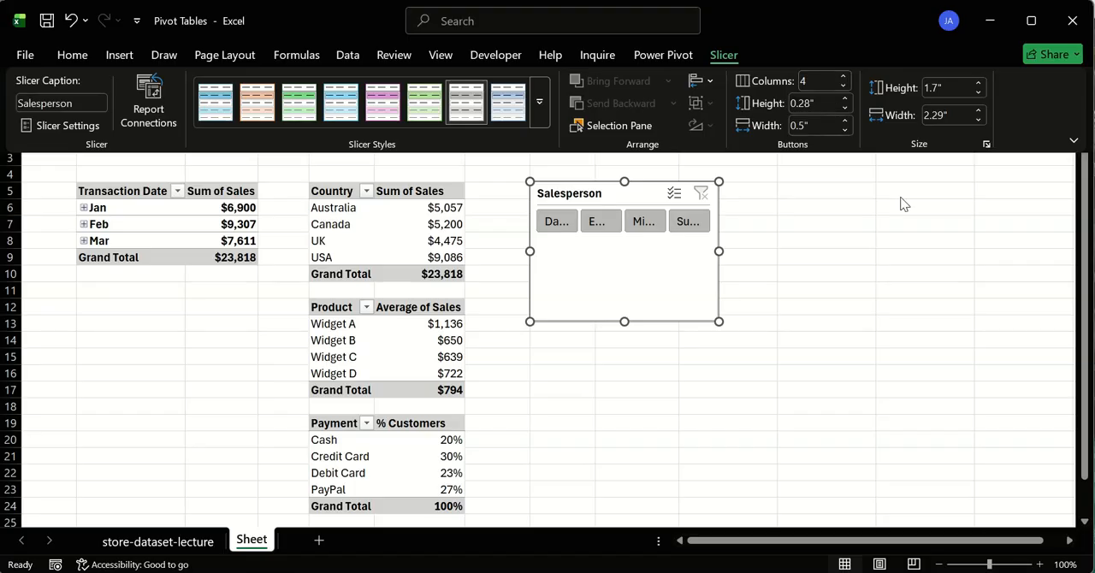
# - Shorten the Salesperson slicer to a single row of buttons and widen it until all four names are fully readable
pyautogui.click(749, 241)
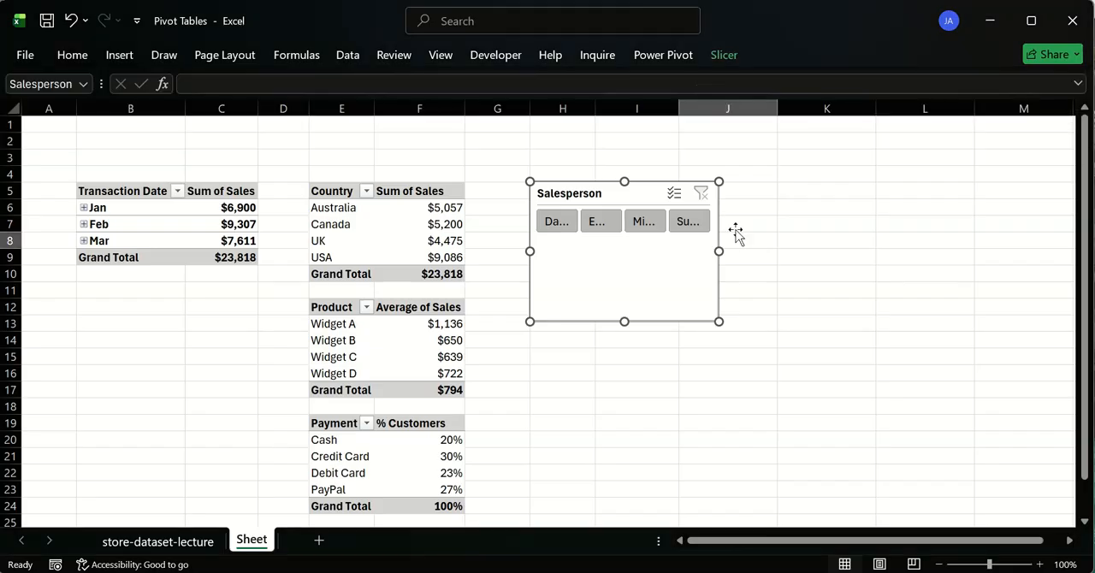
pyautogui.click(736, 235)
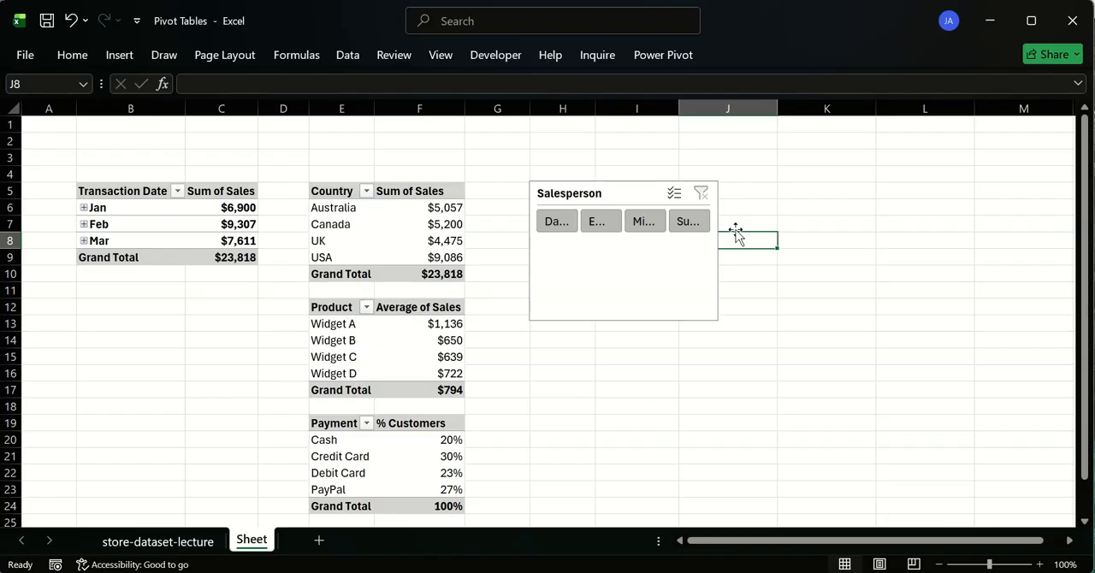
pyautogui.click(623, 318)
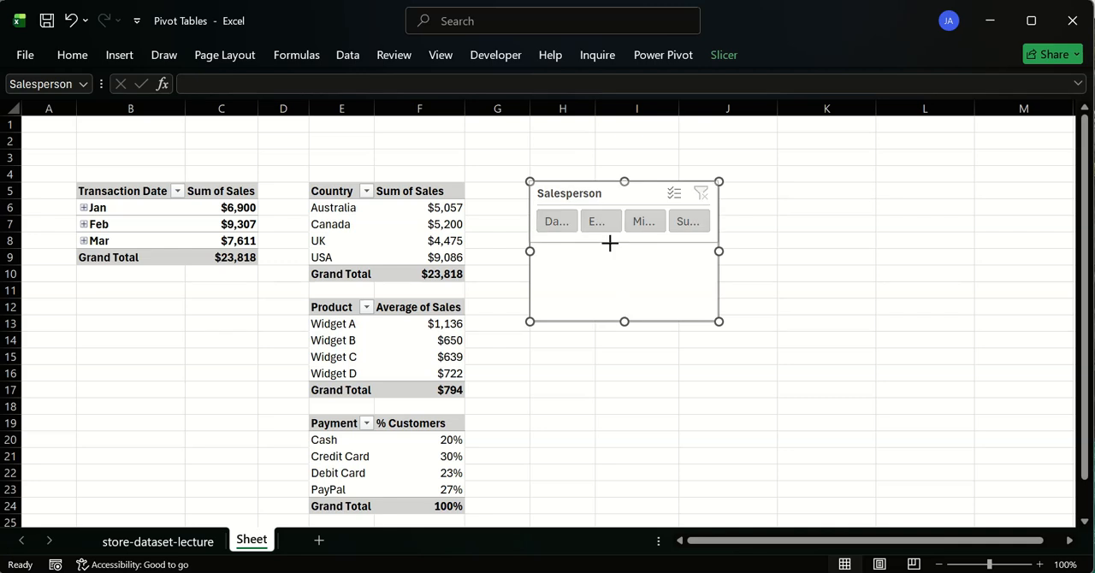
pyautogui.moveTo(609, 243); pyautogui.dragTo(609, 243)
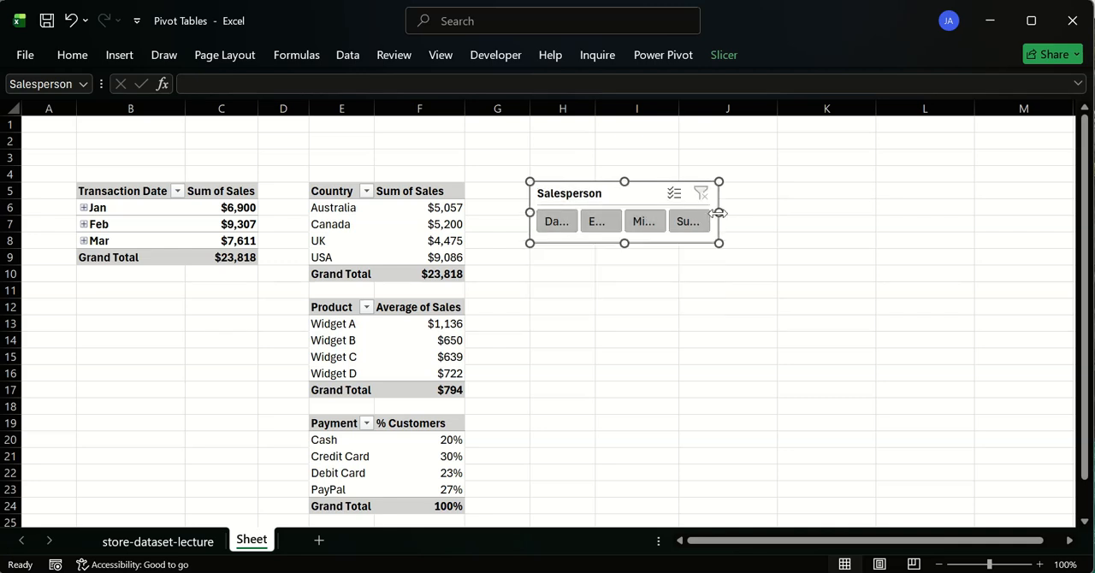
pyautogui.moveTo(906, 215); pyautogui.dragTo(922, 217)
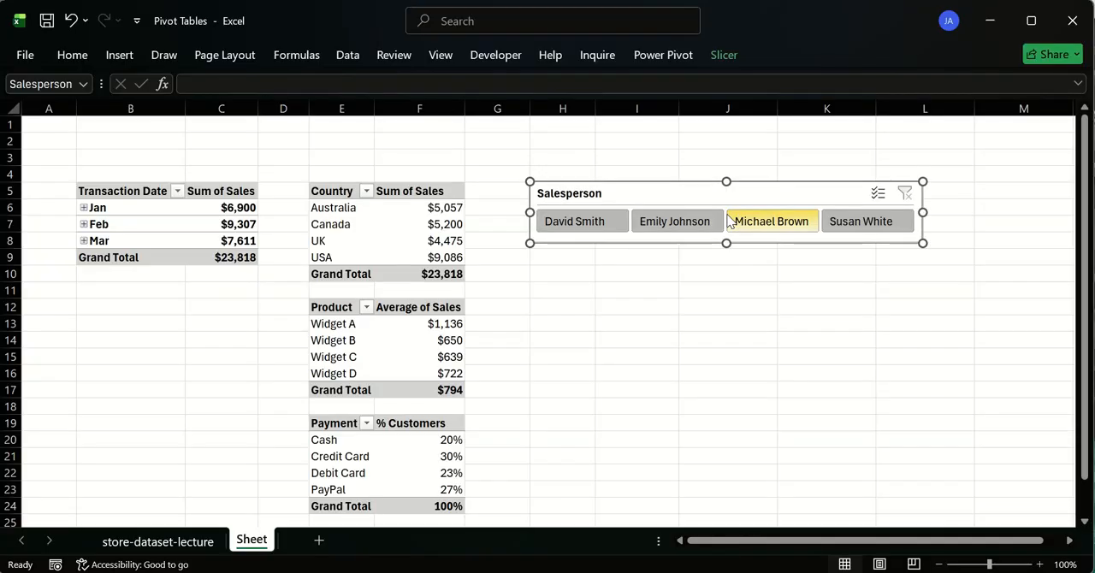
# - Move the Salesperson slicer above the pivot tables, starting at column B, and align its far edge with the end of column F
pyautogui.moveTo(670, 185); pyautogui.dragTo(220, 120)
pyautogui.moveTo(474, 146); pyautogui.dragTo(469, 147)
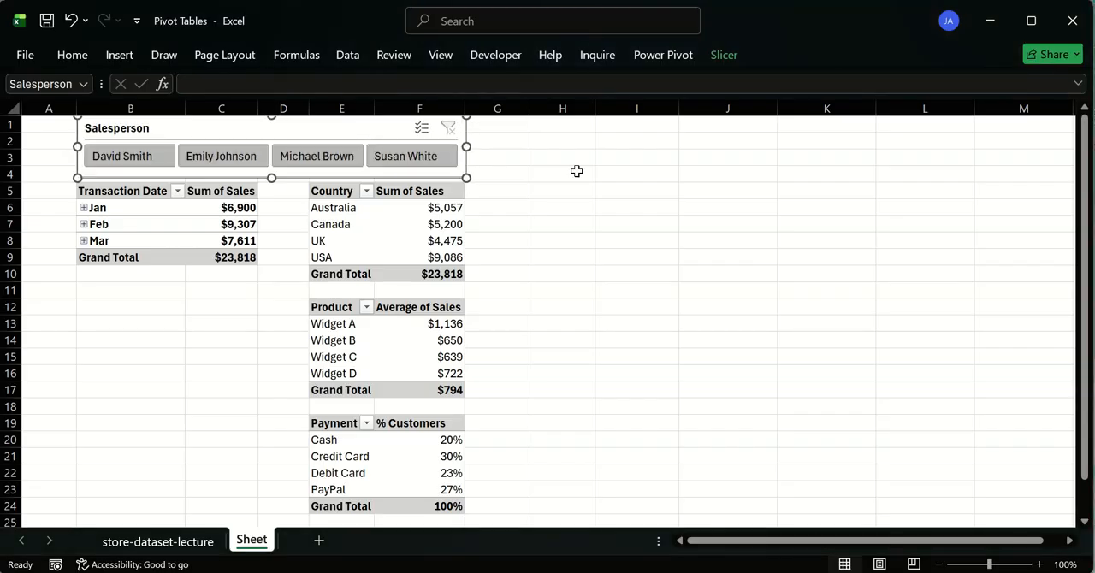
pyautogui.click(577, 171)
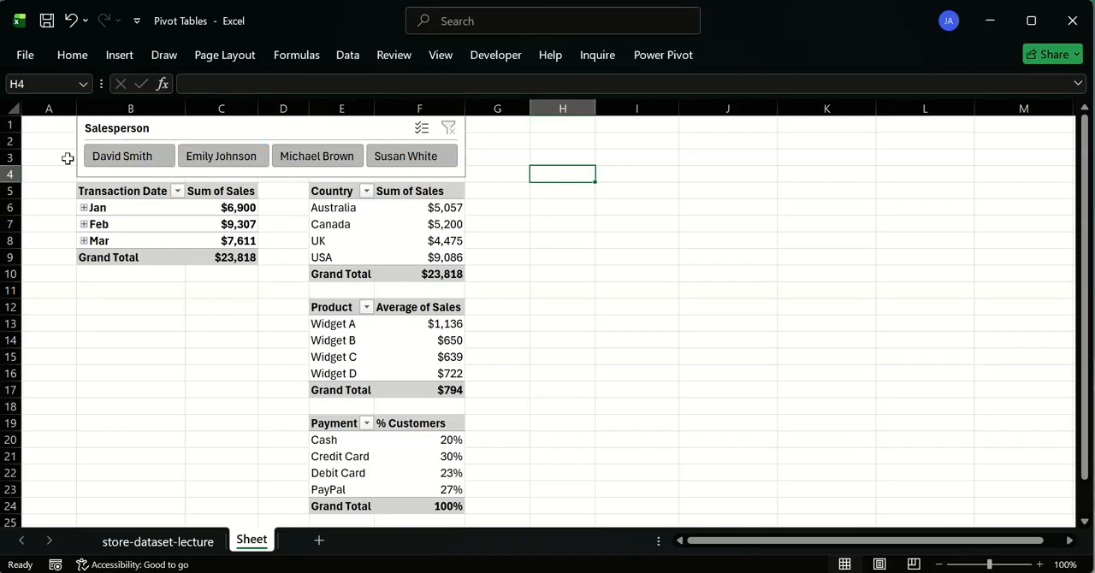
# - Insert one blank row at row 4 to add space between the slicer and the pivot tables
pyautogui.click(7, 174)
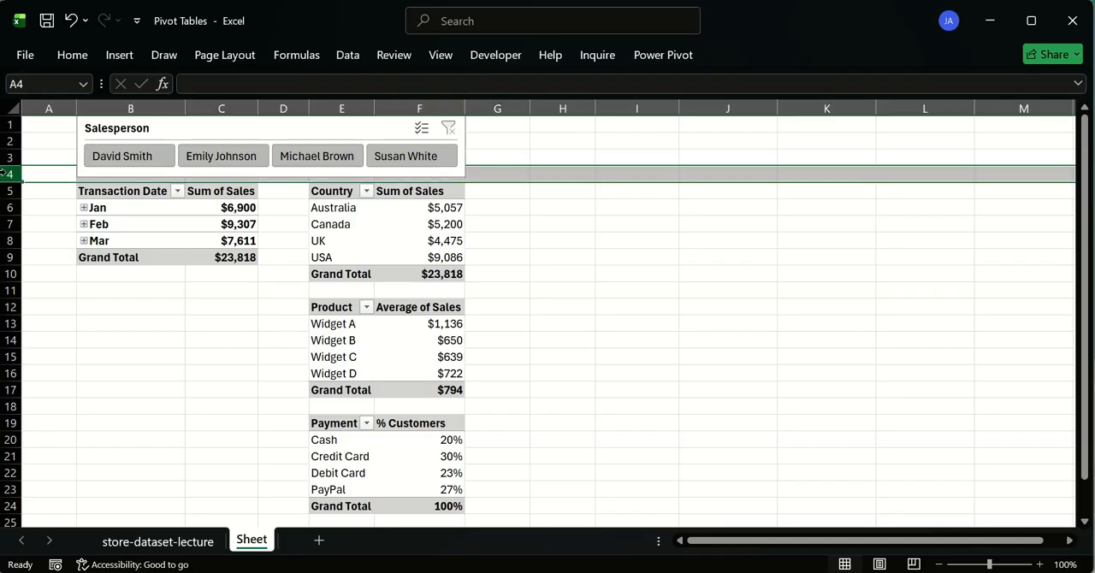
pyautogui.hotkey('ctrl', 'shift', '+')
pyautogui.click(649, 214)
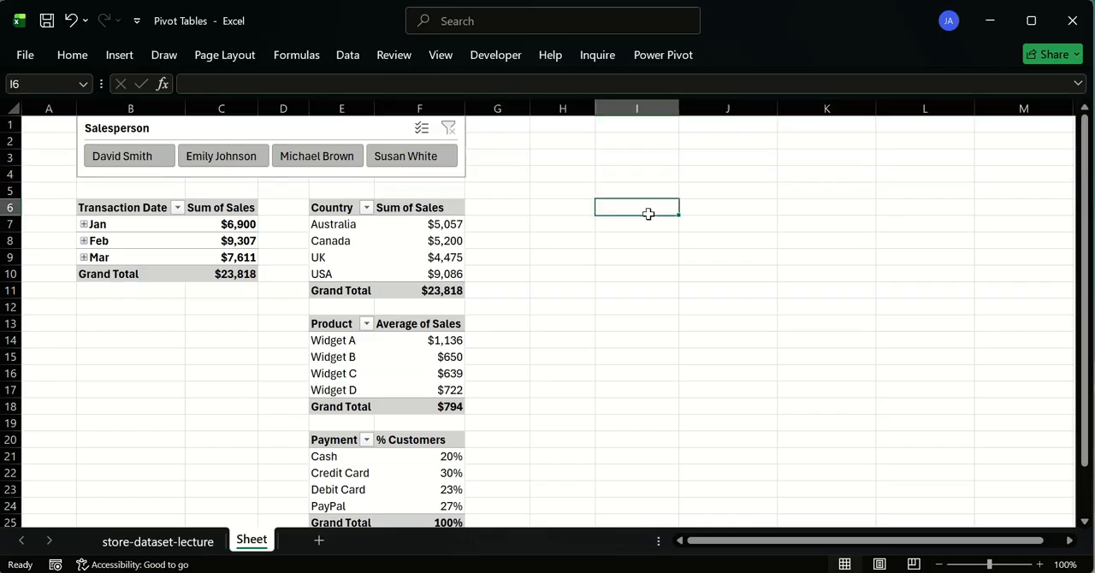
# - Extend the Salesperson slicer's lower edge slightly to the boundary between rows 4 and 5
pyautogui.click(322, 176)
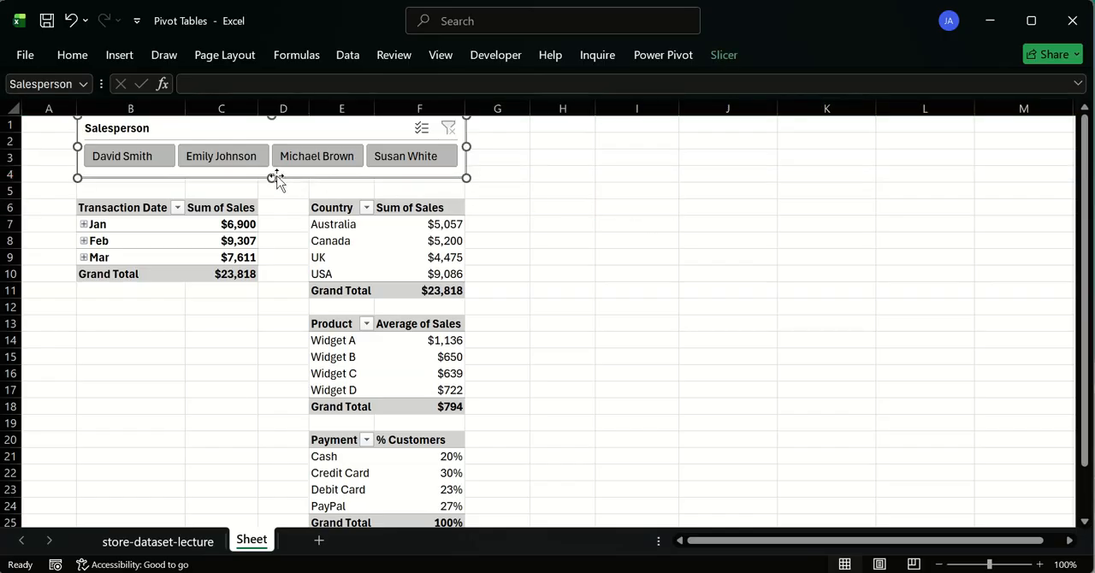
pyautogui.moveTo(276, 178); pyautogui.dragTo(274, 182)
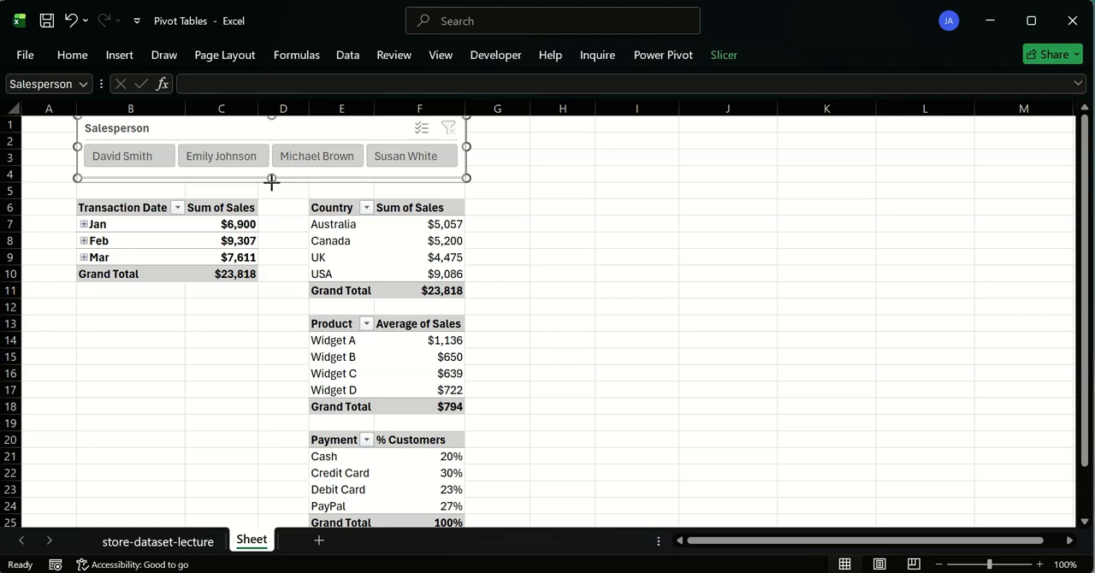
pyautogui.click(584, 241)
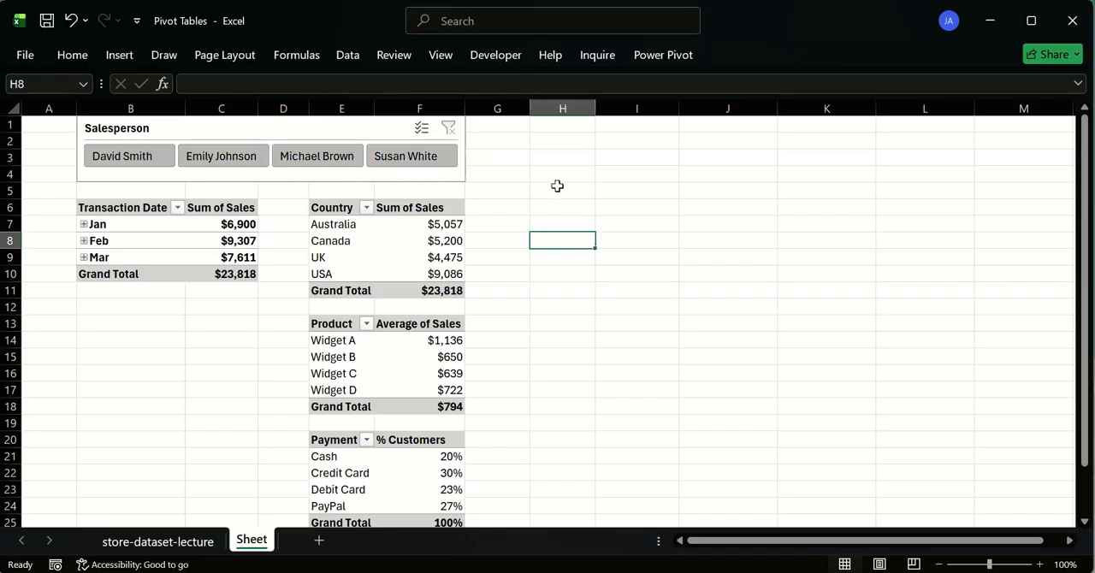
# - Filter the pivot tables by each of the four salespeople in turn, and clear the slicer filter
pyautogui.click(128, 154)
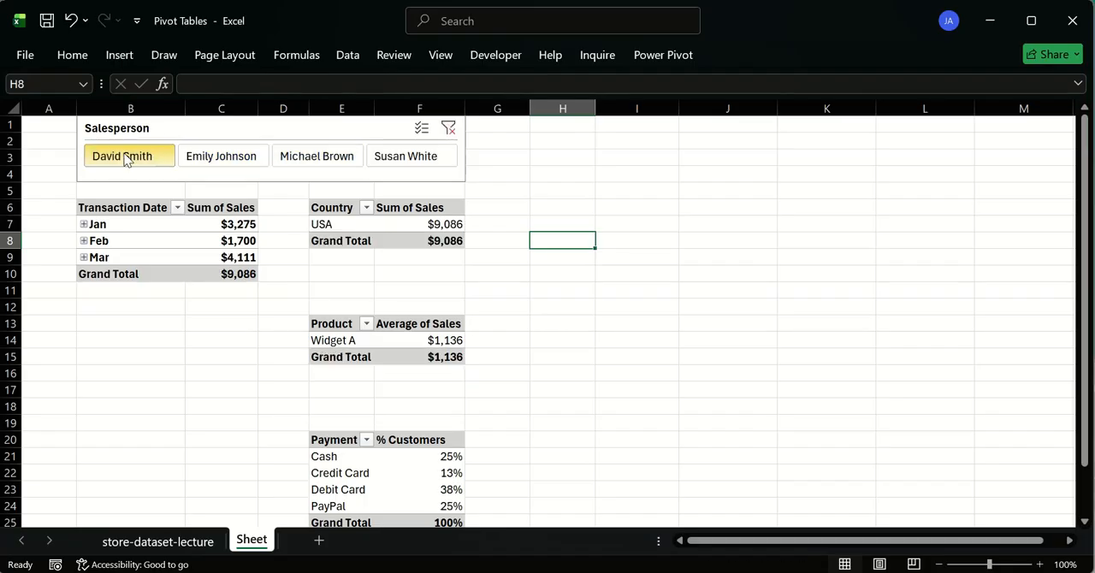
pyautogui.click(217, 155)
pyautogui.click(295, 157)
pyautogui.click(398, 156)
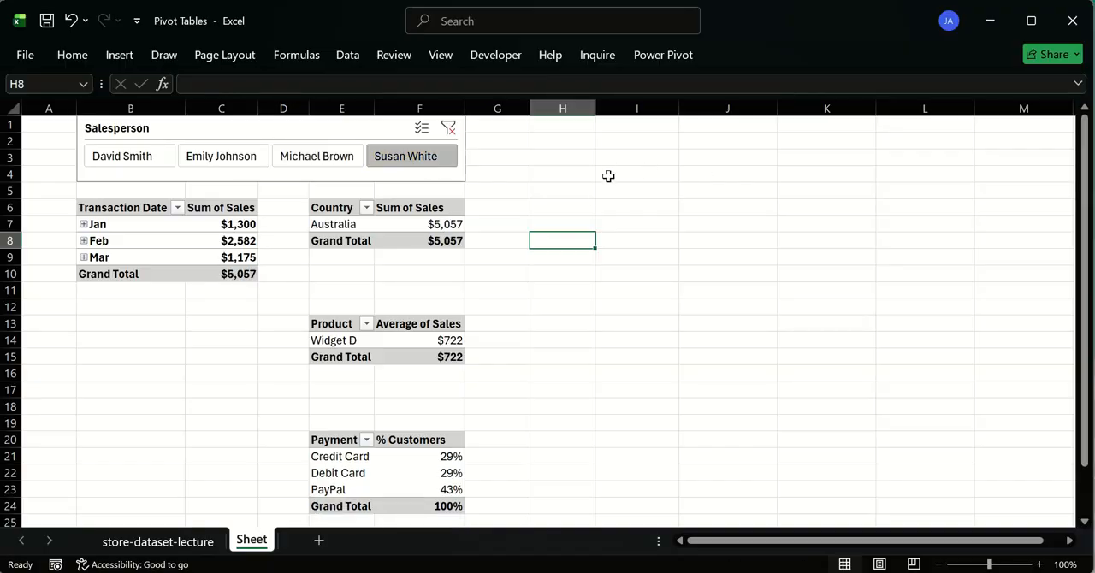
pyautogui.click(448, 129)
pyautogui.click(602, 194)
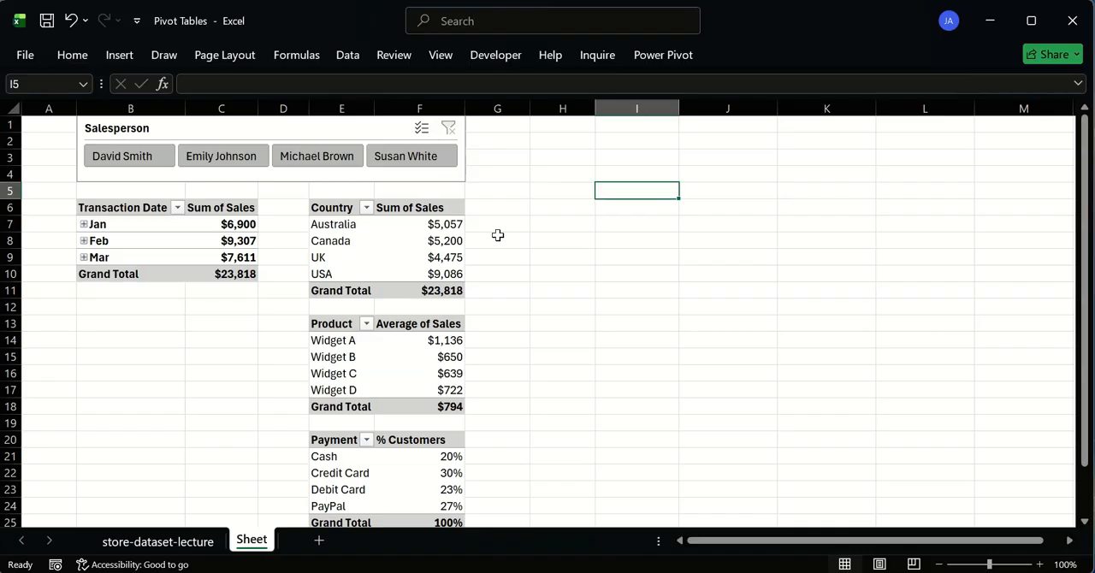
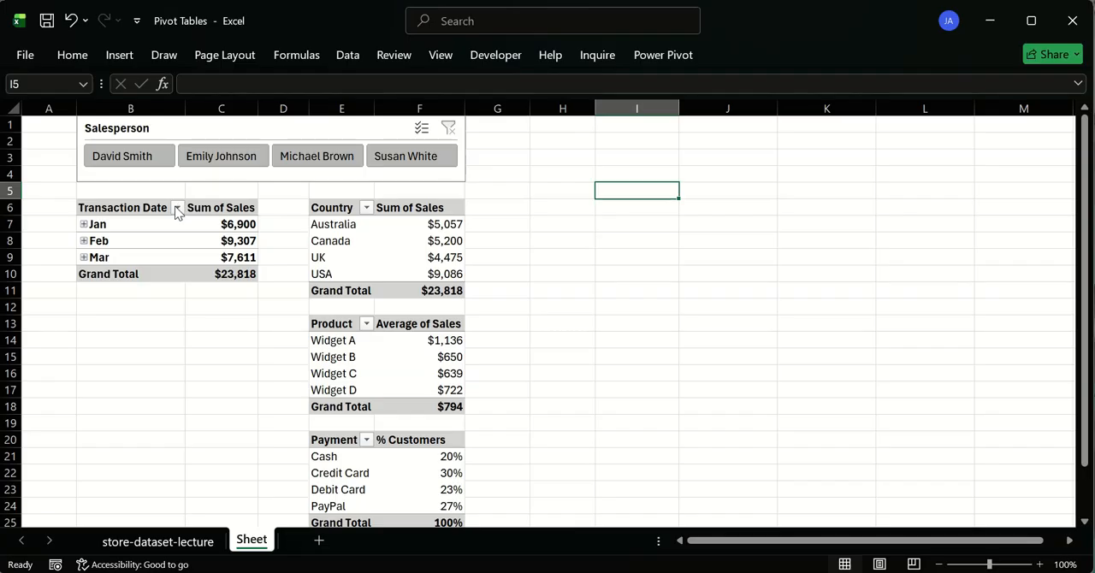
# - On the store-dataset-lecture sheet, review the Sales values and delete the leftover Quantity3 column
pyautogui.click(179, 539)
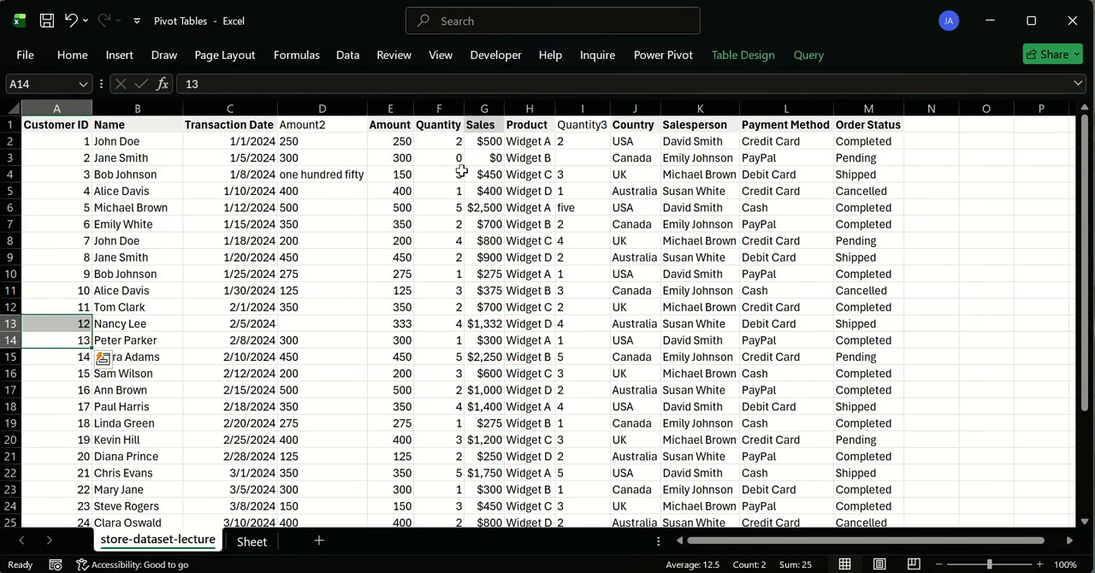
pyautogui.moveTo(488, 143); pyautogui.dragTo(513, 295)
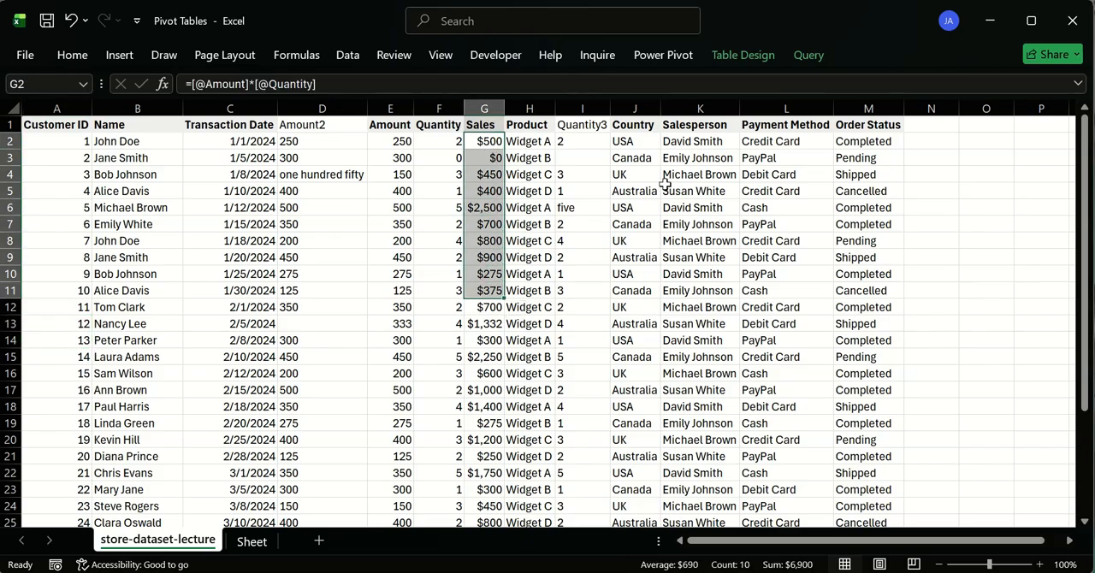
pyautogui.click(595, 131)
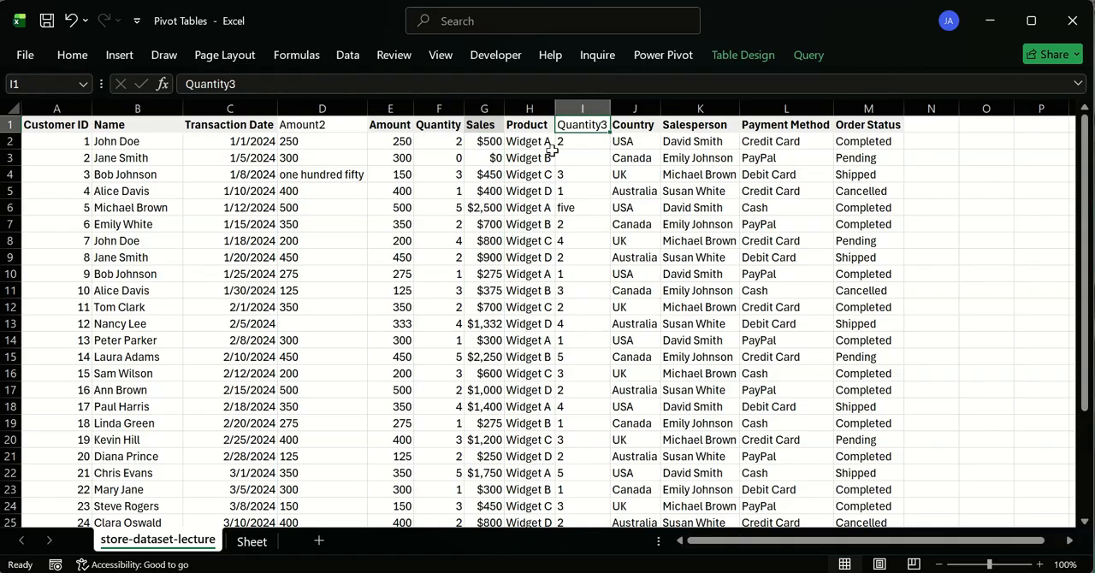
pyautogui.click(460, 161)
pyautogui.click(599, 108)
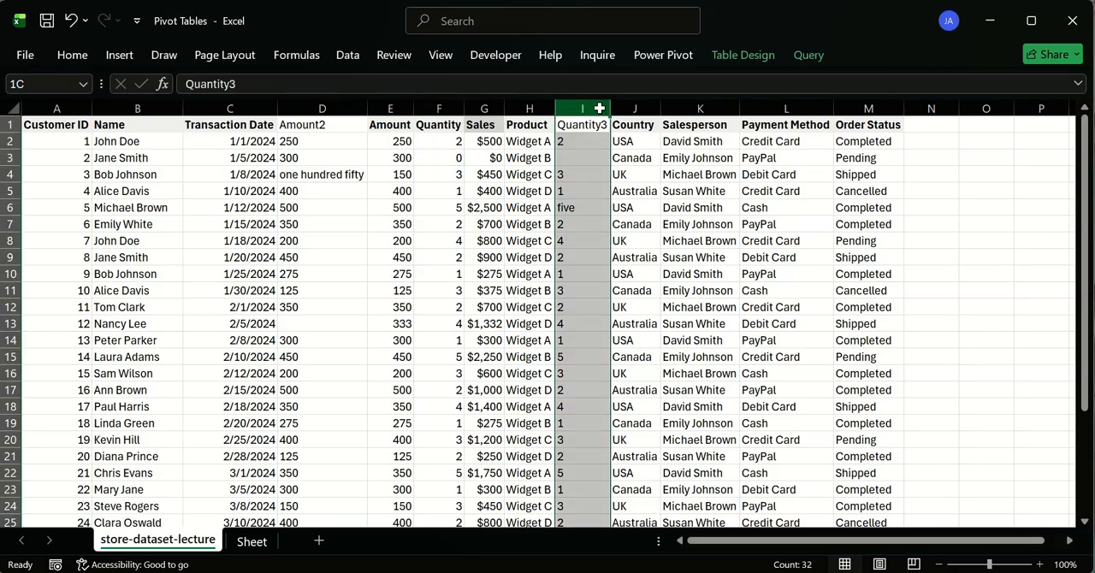
pyautogui.hotkey('ctrl', '-')
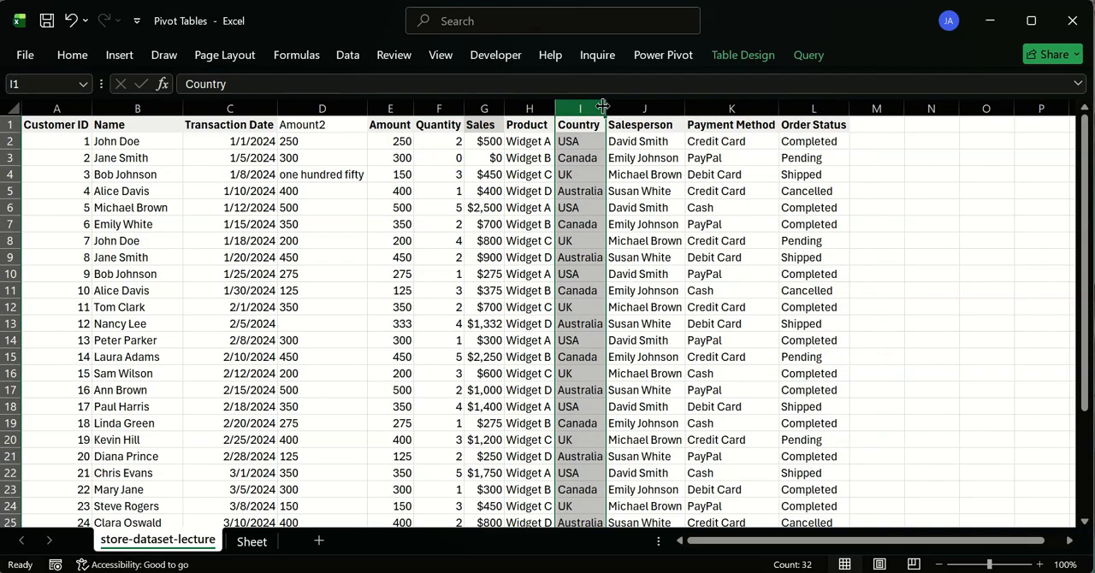
# - Delete the leftover Amount2 column from the sales table
pyautogui.click(448, 127)
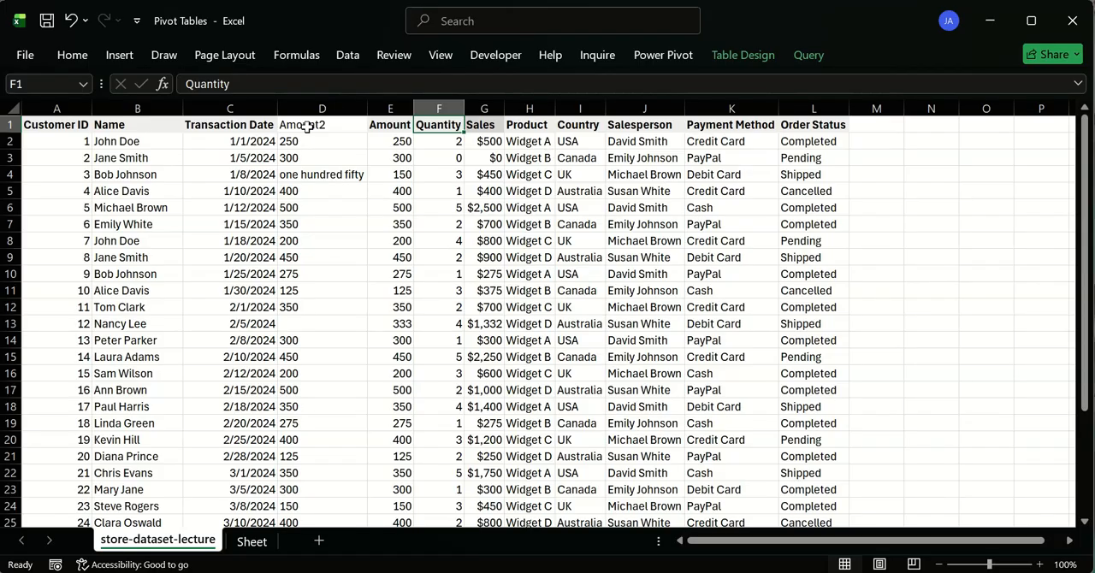
pyautogui.click(324, 106)
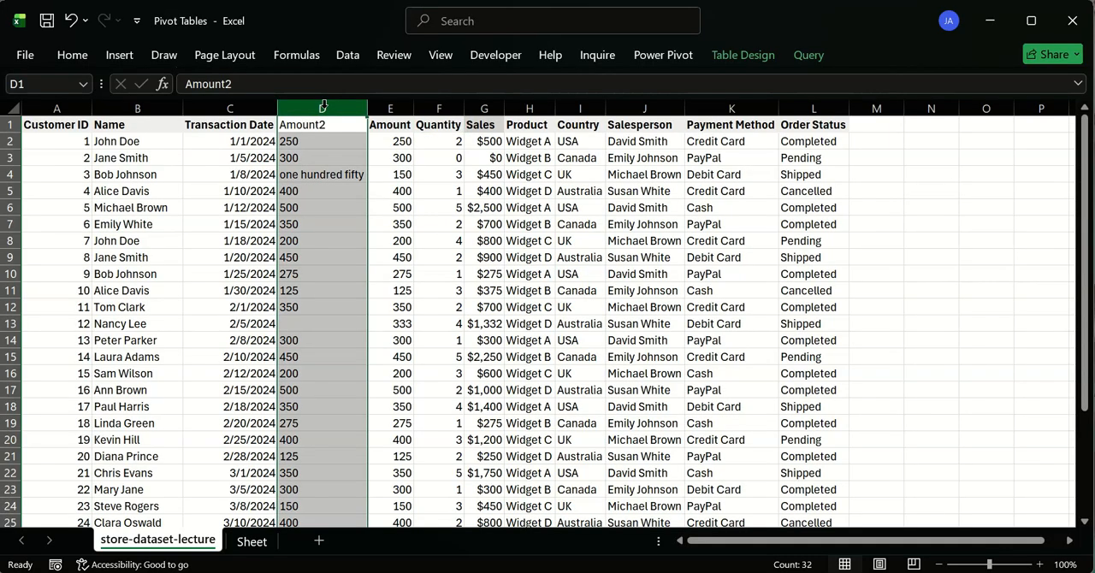
pyautogui.hotkey('ctrl', '-')
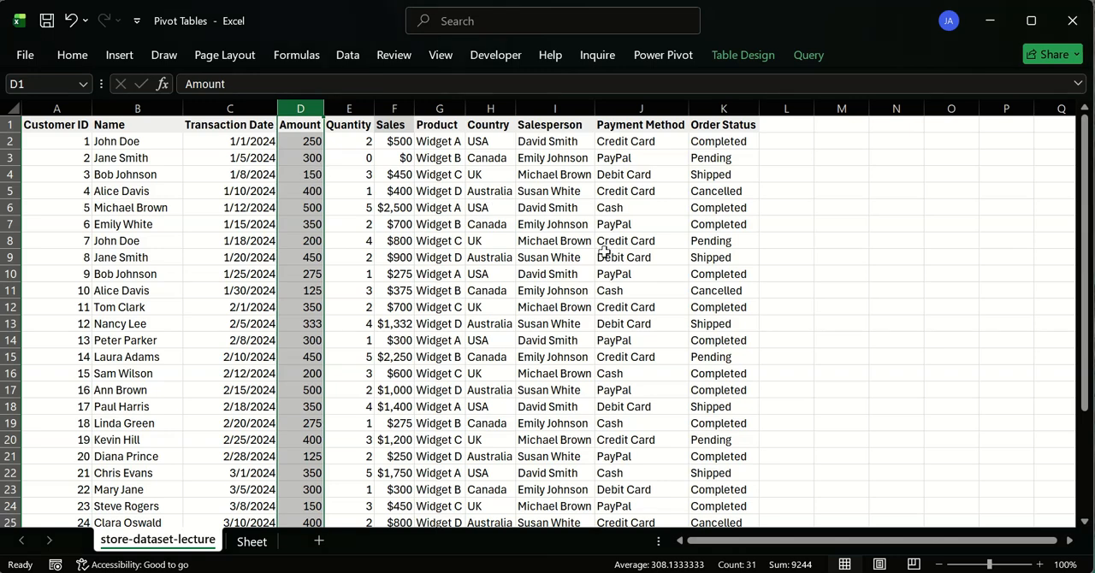
pyautogui.click(826, 244)
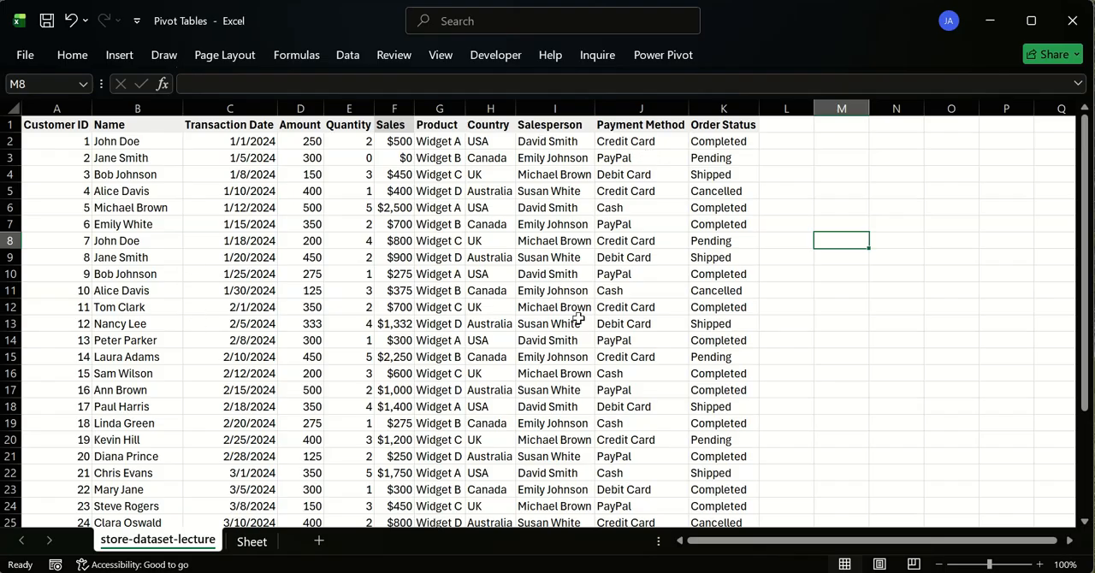
# - Move the stray Amount, Quantity and Sales cells from row 32 up into row 31, replacing the existing data there
pyautogui.scroll(-6, 579, 321)
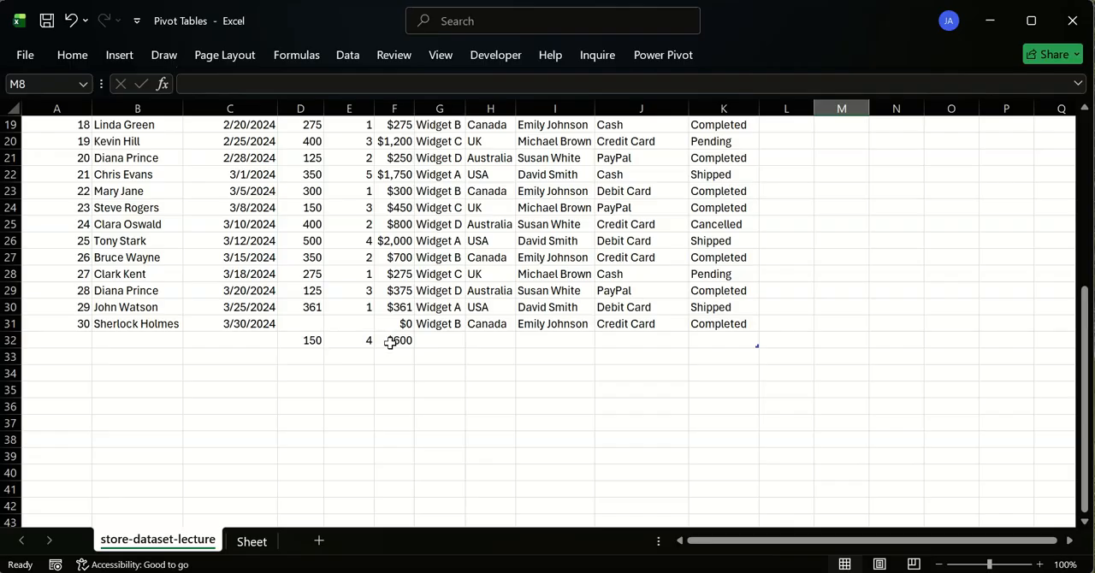
pyautogui.click(9, 340)
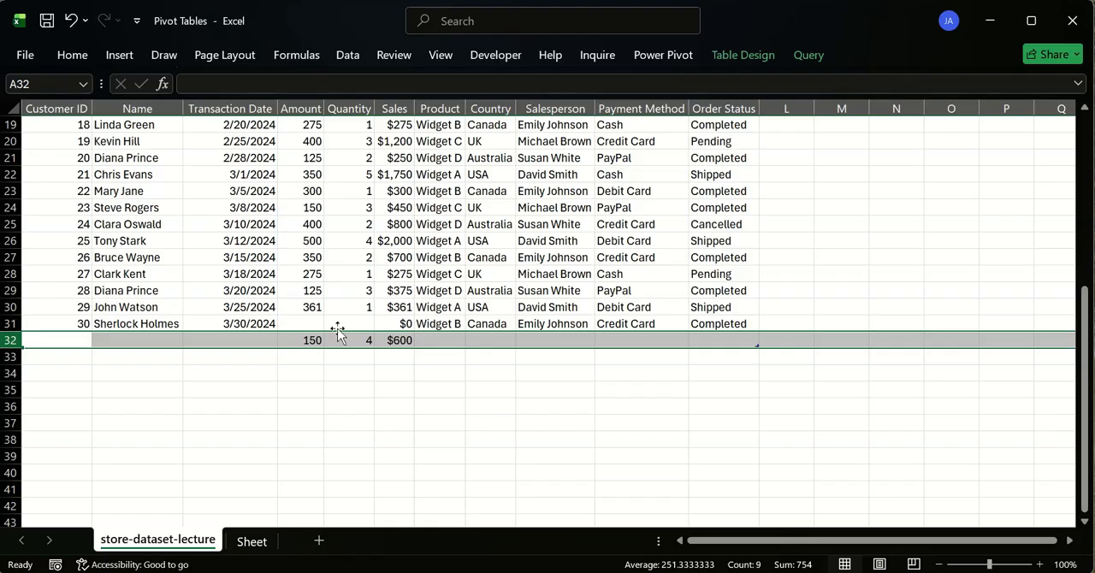
pyautogui.click(308, 326)
pyautogui.click(309, 340)
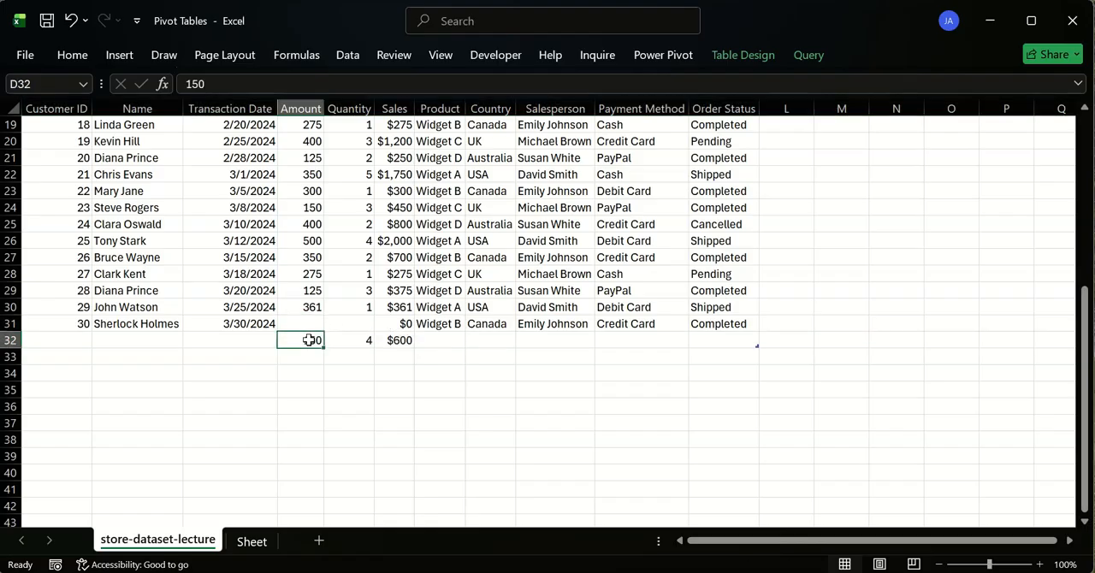
pyautogui.click(362, 340)
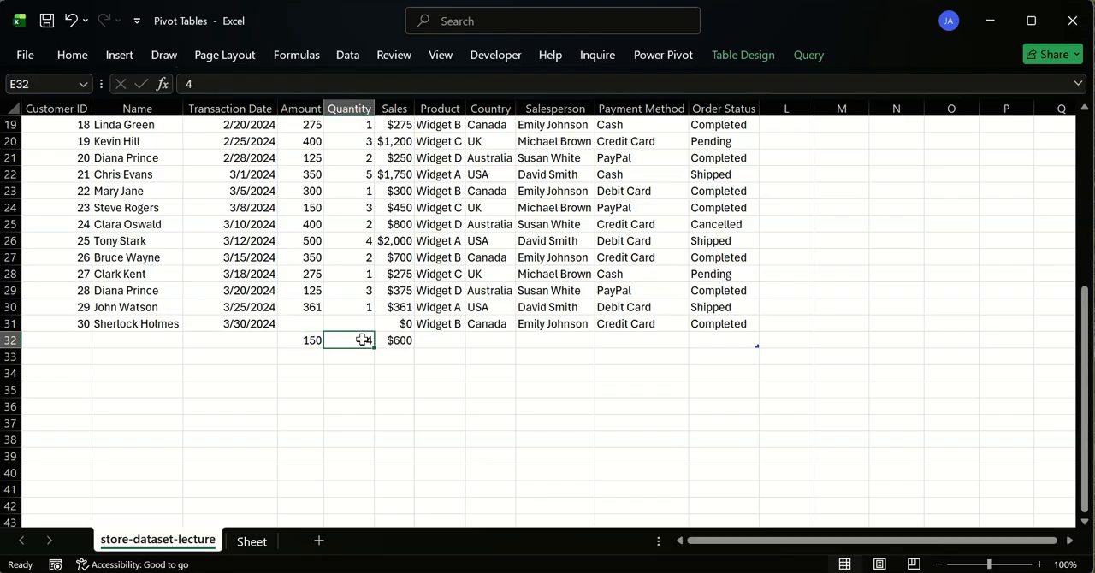
pyautogui.click(408, 325)
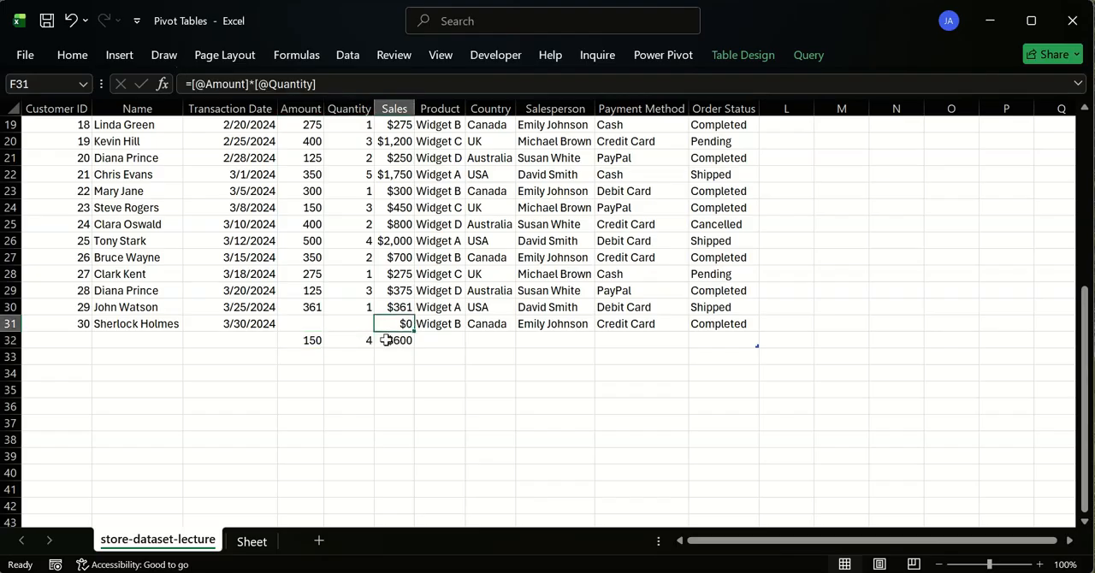
pyautogui.click(391, 342)
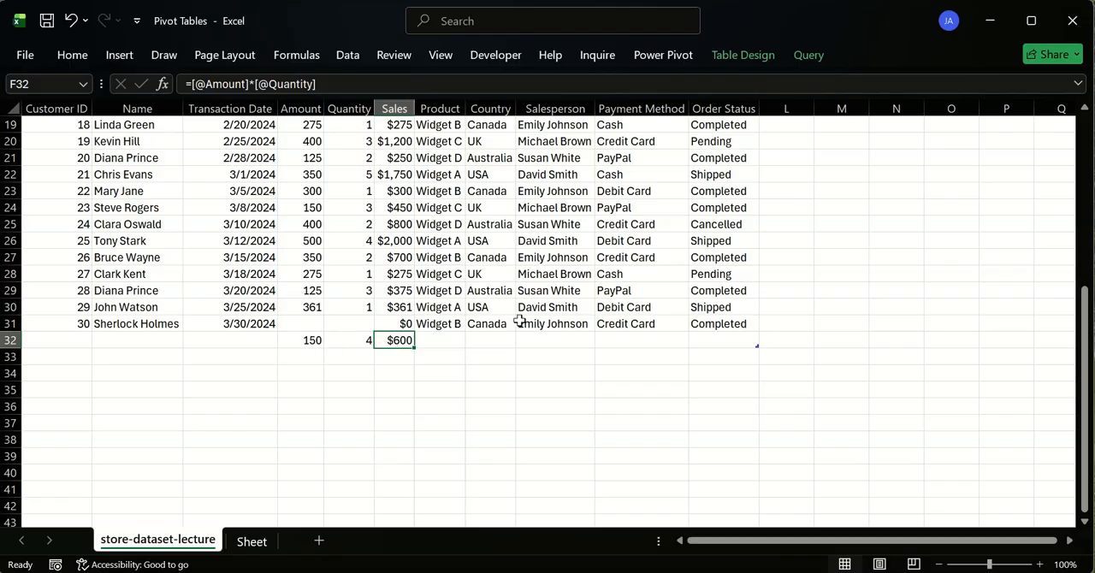
pyautogui.scroll(6, 351, 244)
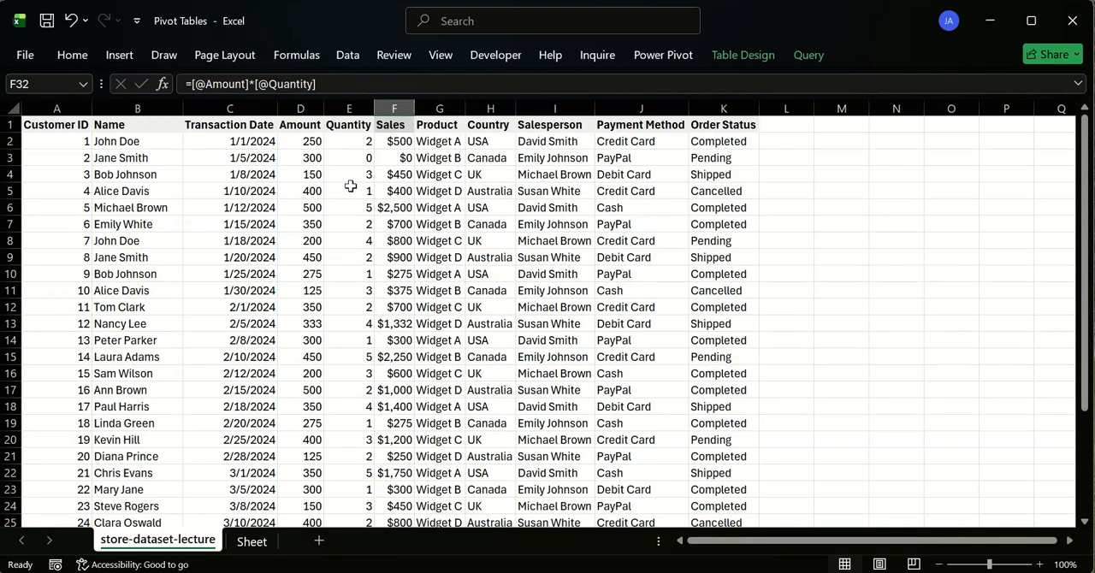
pyautogui.scroll(-3, 390, 191)
pyautogui.scroll(-3, 390, 191)
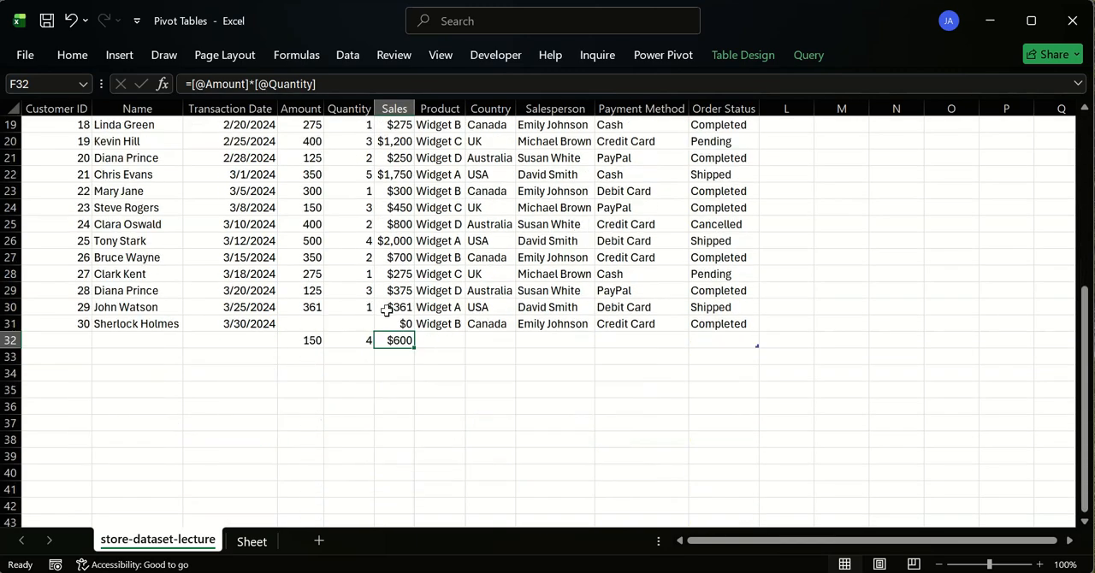
pyautogui.moveTo(363, 342); pyautogui.dragTo(329, 323)
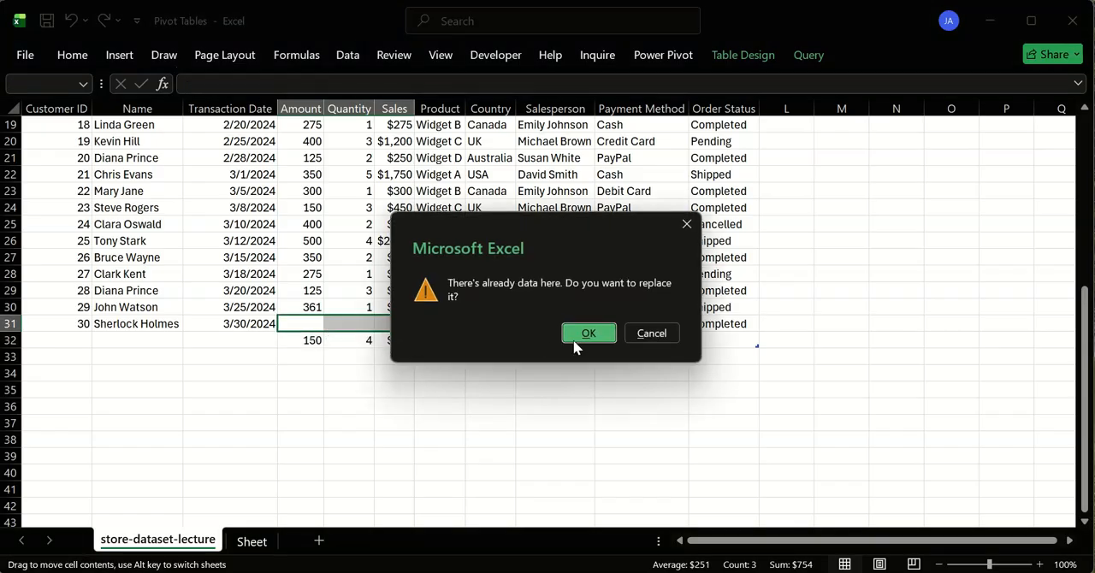
pyautogui.click(602, 333)
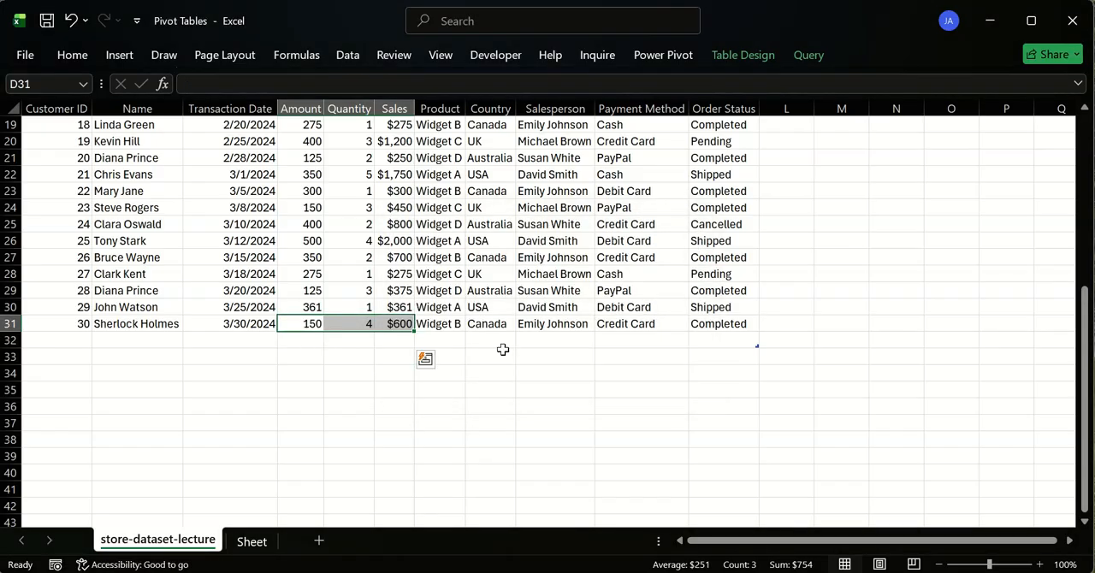
pyautogui.click(386, 353)
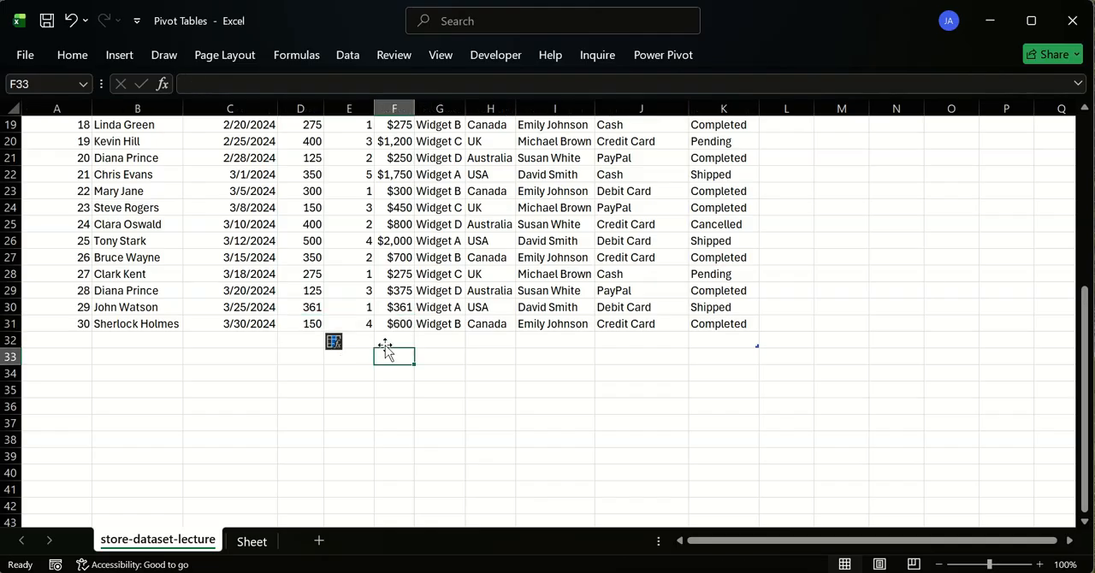
# - Delete the emptied row 32 at the end of the sales table
pyautogui.click(9, 340)
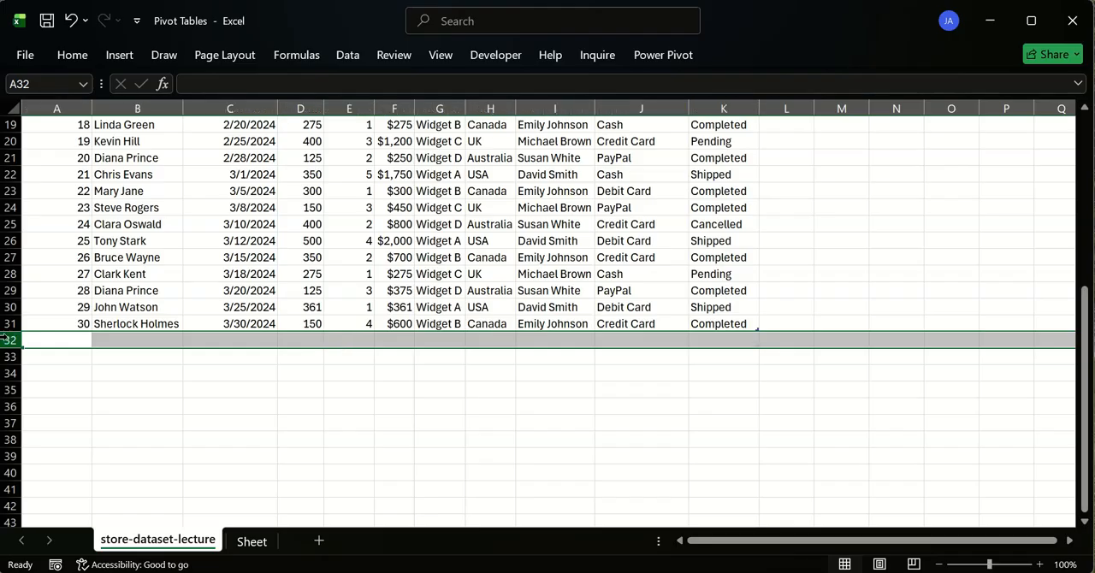
pyautogui.click(171, 399)
pyautogui.scroll(6, 245, 355)
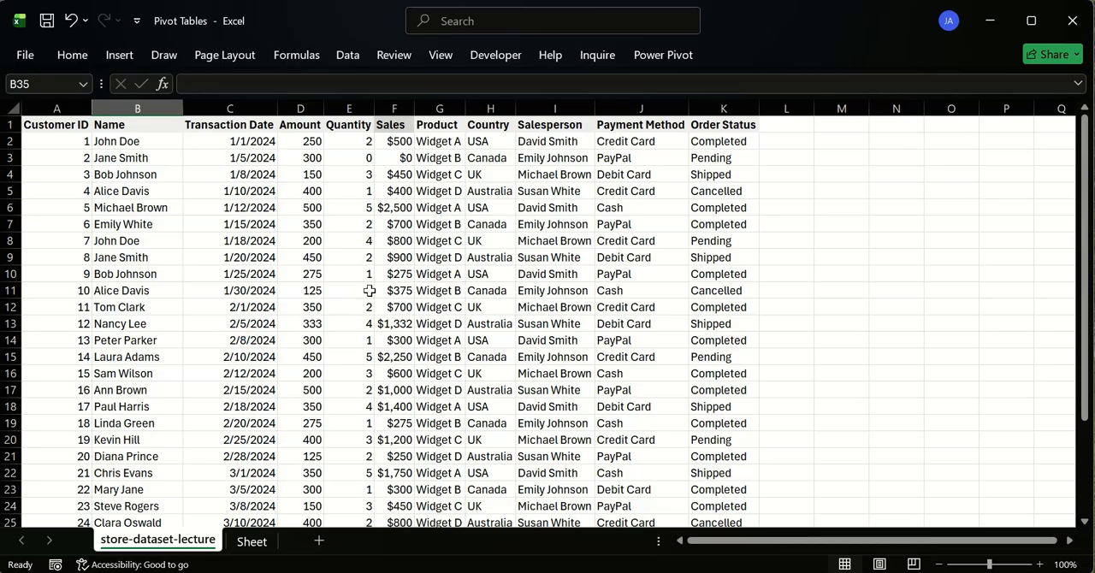
# - Calculate the average sale in F33 with =AVERAGE(sales_data[Sales]), check the formula, and clear the cell again
pyautogui.scroll(-7, 417, 226)
pyautogui.click(400, 309)
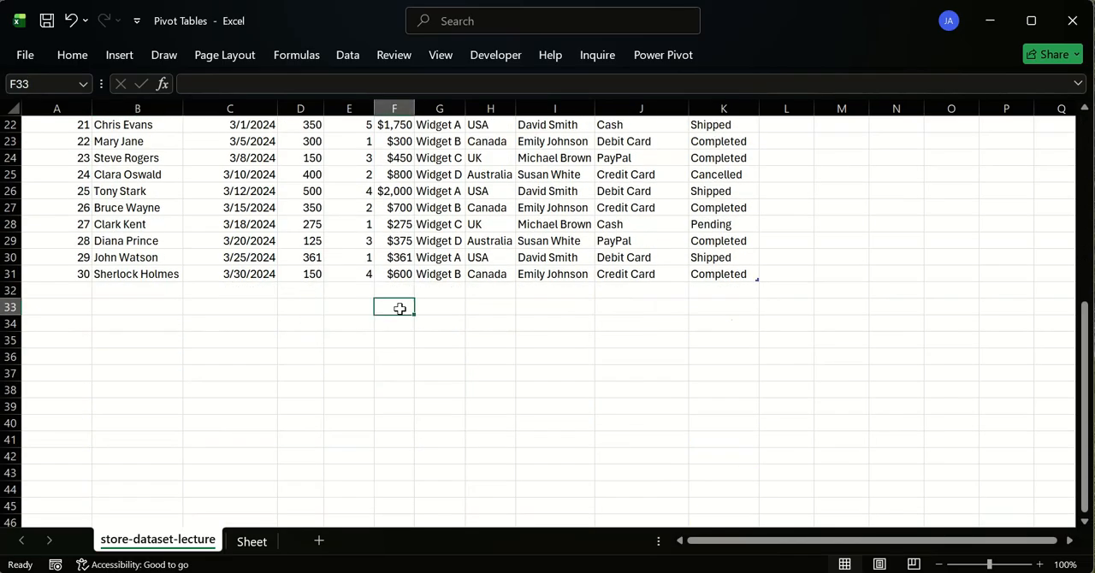
pyautogui.write('=SUM(')
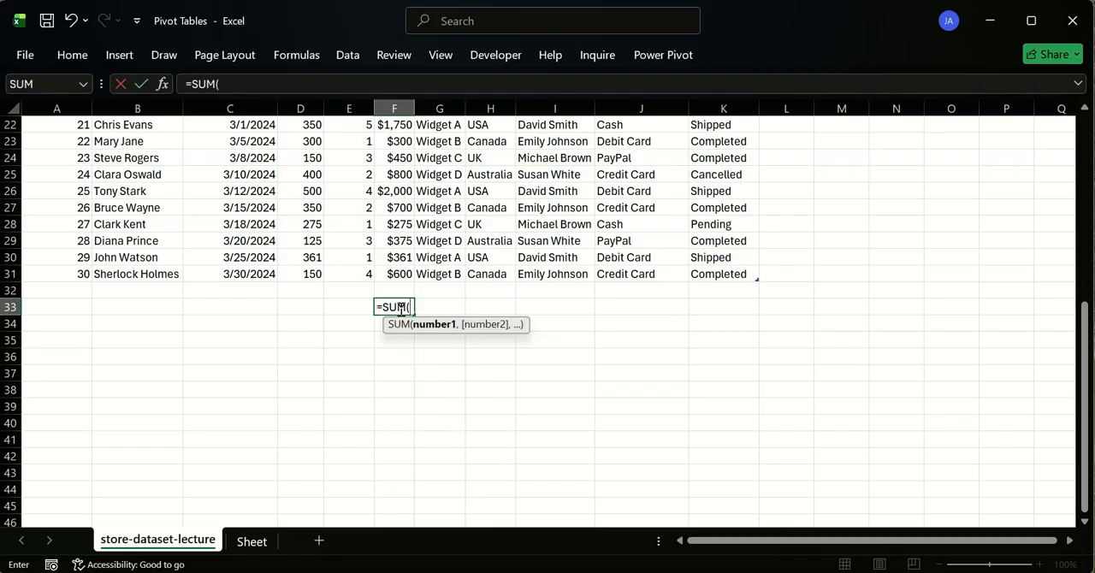
pyautogui.press('BackSpace')
pyautogui.press('BackSpace')
pyautogui.press('BackSpace')
pyautogui.press('BackSpace')
pyautogui.write('av')
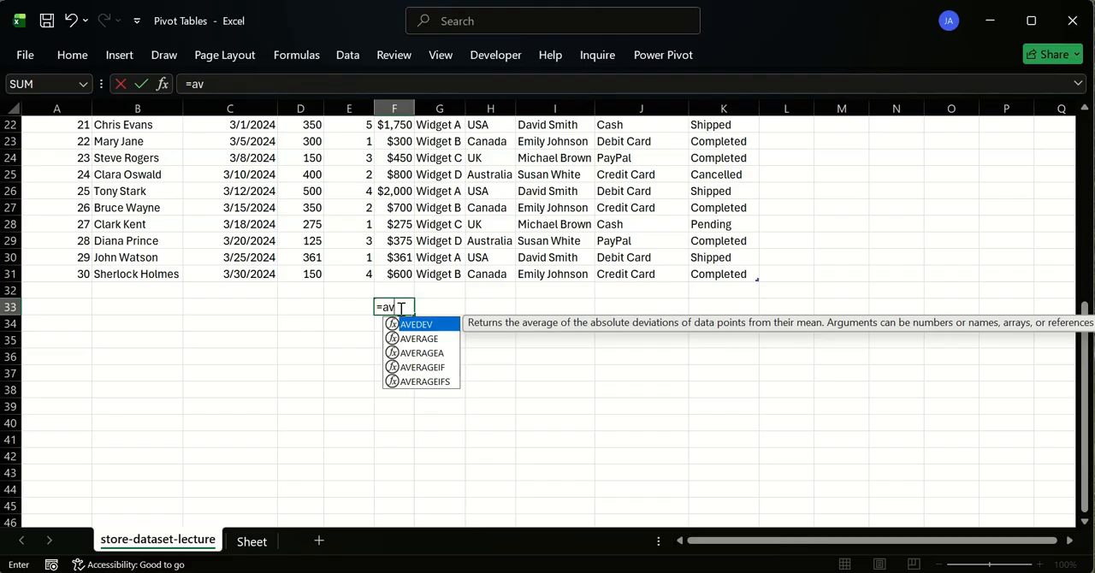
pyautogui.click(434, 338)
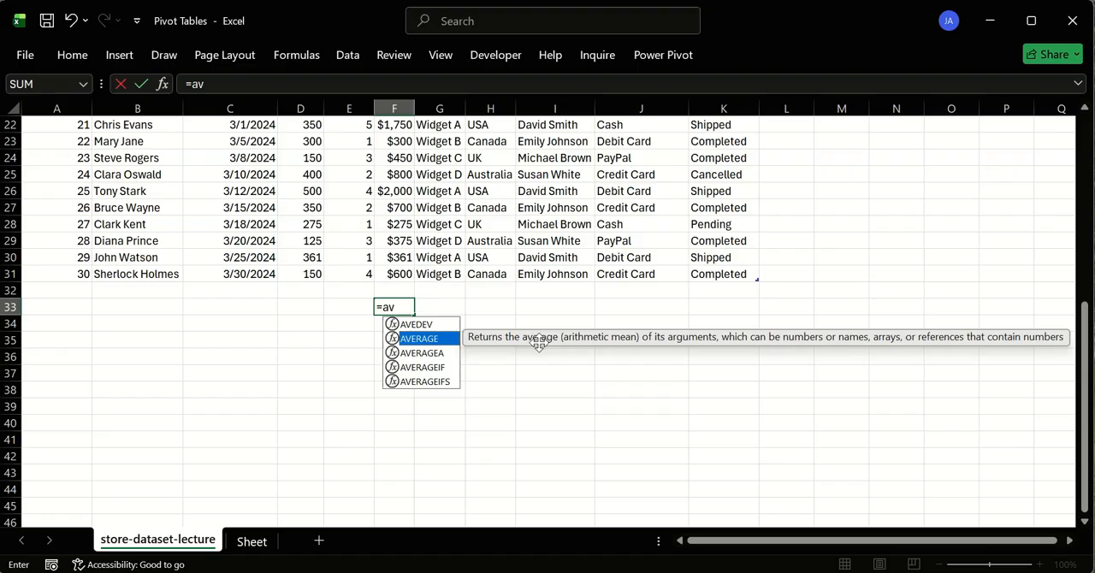
pyautogui.press('Tab')
pyautogui.write('sale')
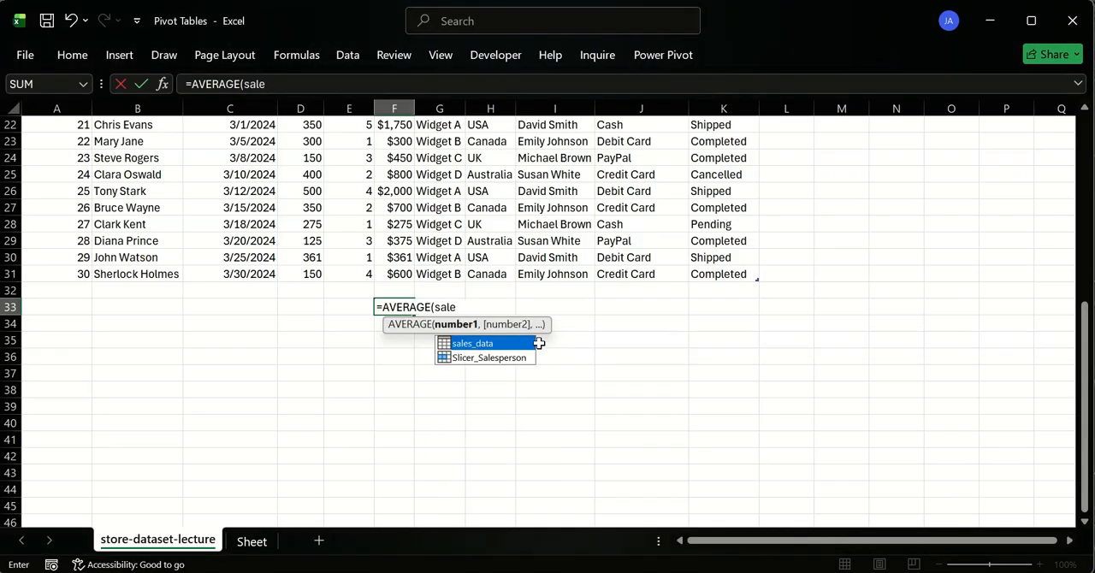
pyautogui.press('Tab')
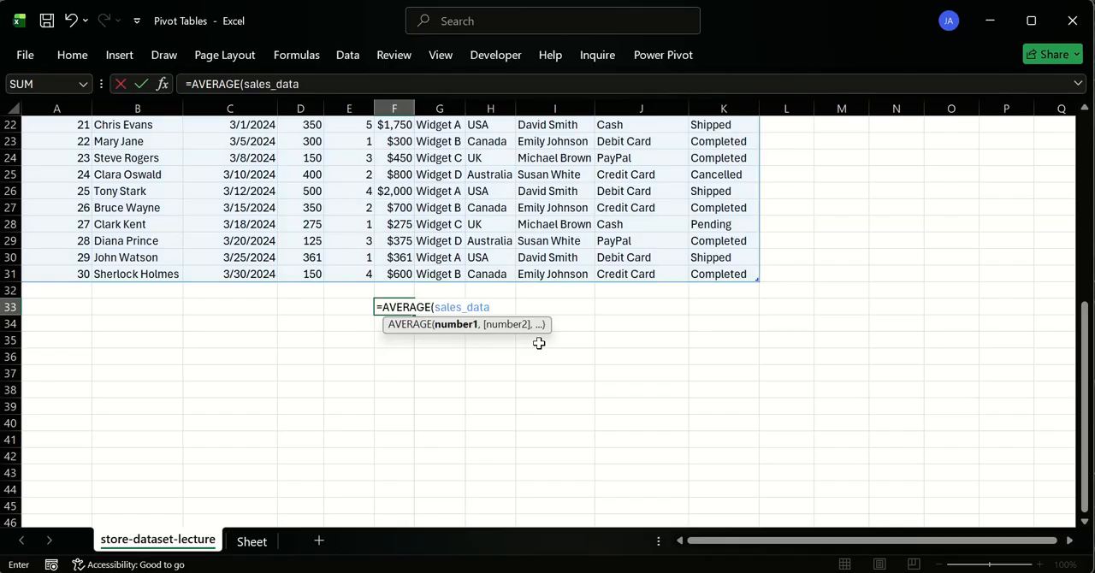
pyautogui.write('[')
pyautogui.write('Sales')
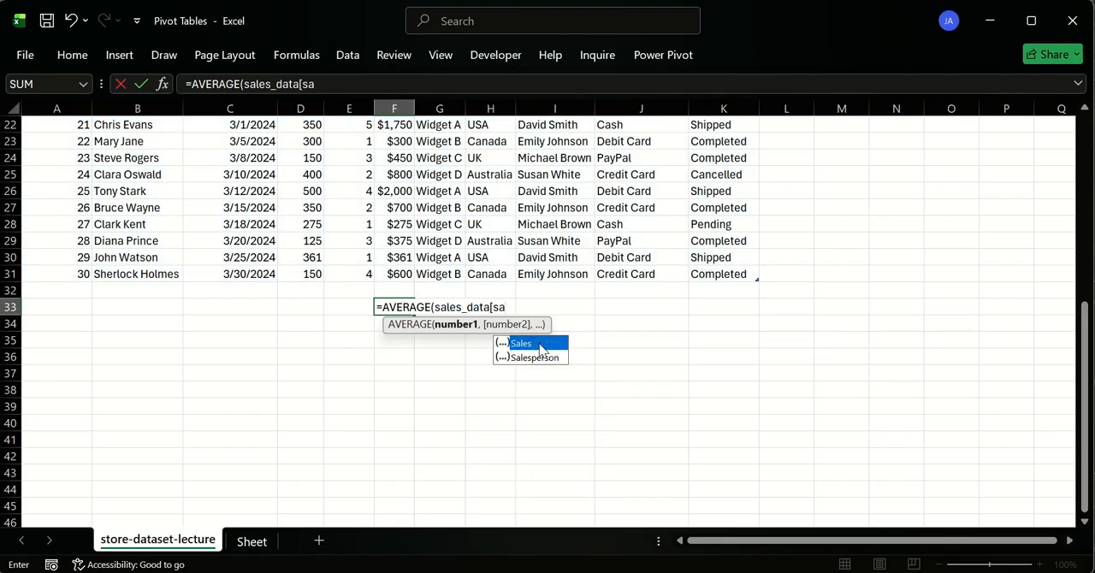
pyautogui.press('Return')
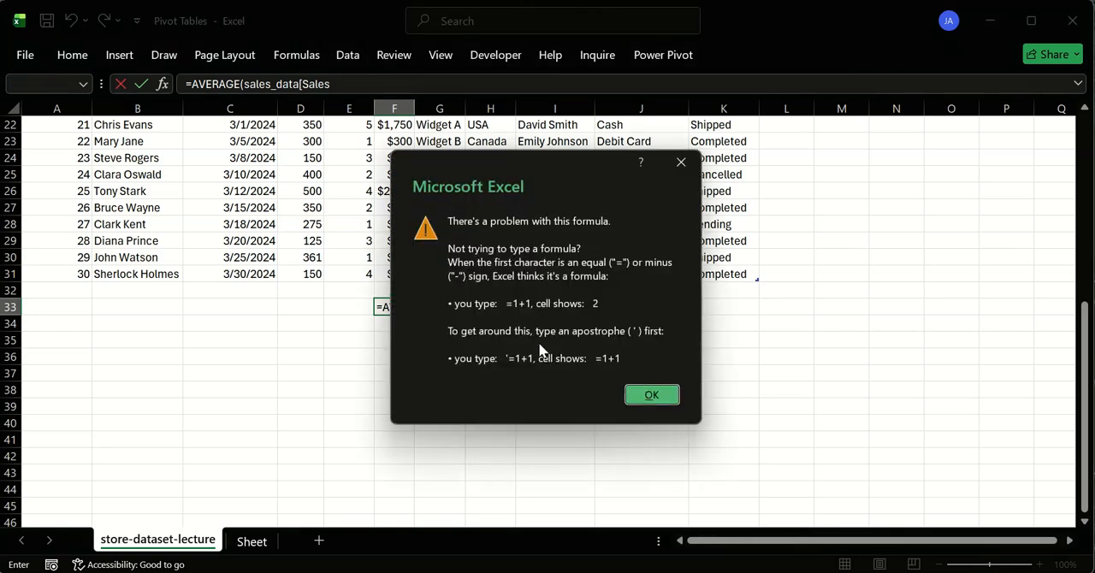
pyautogui.press('Return')
pyautogui.press('Right')
pyautogui.write('])')
pyautogui.press('Return')
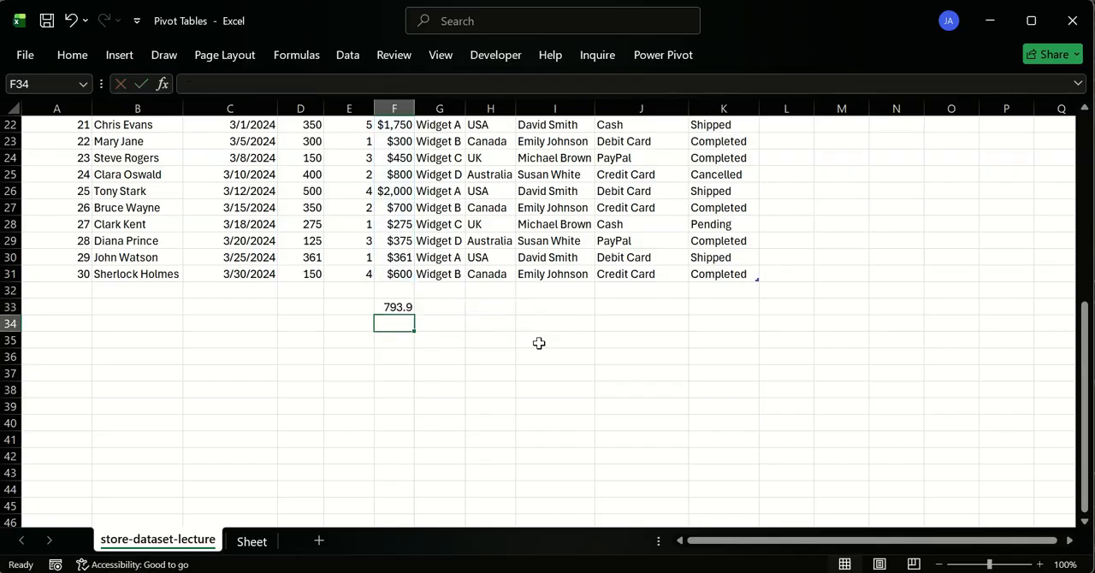
pyautogui.click(401, 308)
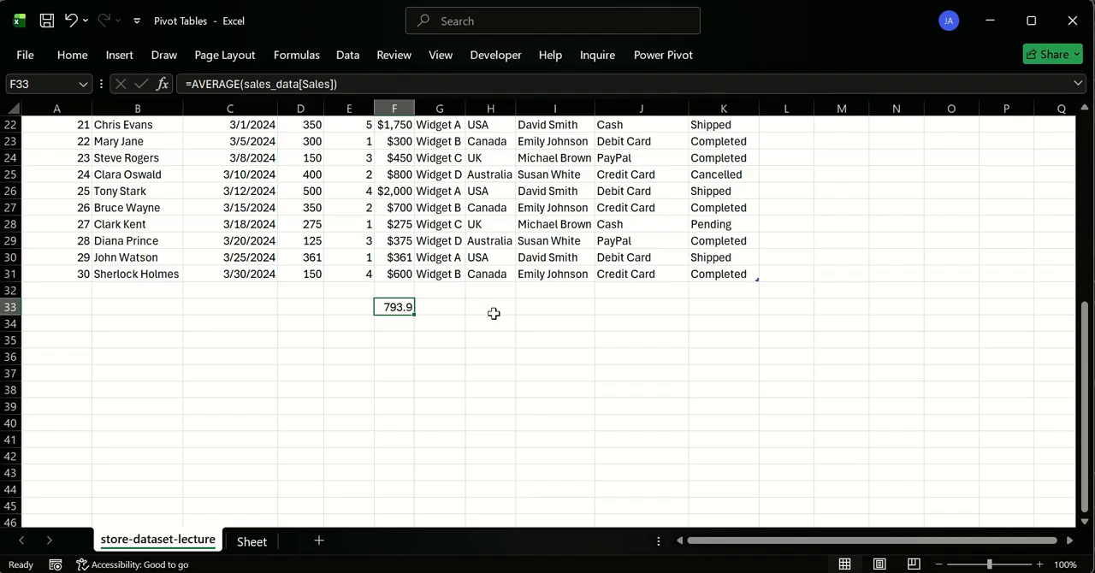
pyautogui.press('Delete')
# - Insert a new pivot table from the sales_data table at cell H6 of the existing Sheet worksheet
pyautogui.click(251, 541)
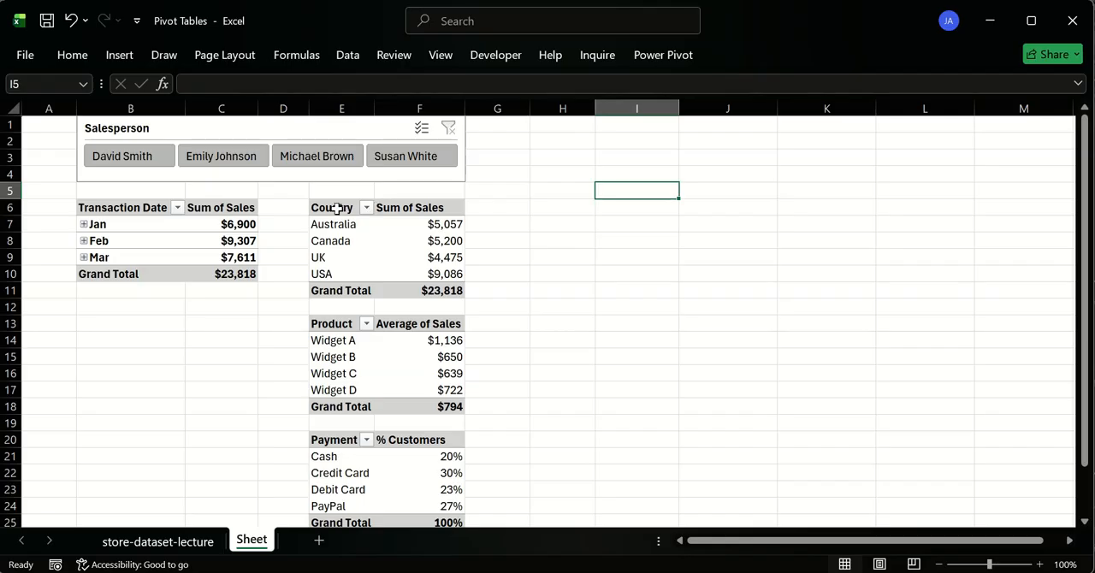
pyautogui.click(552, 214)
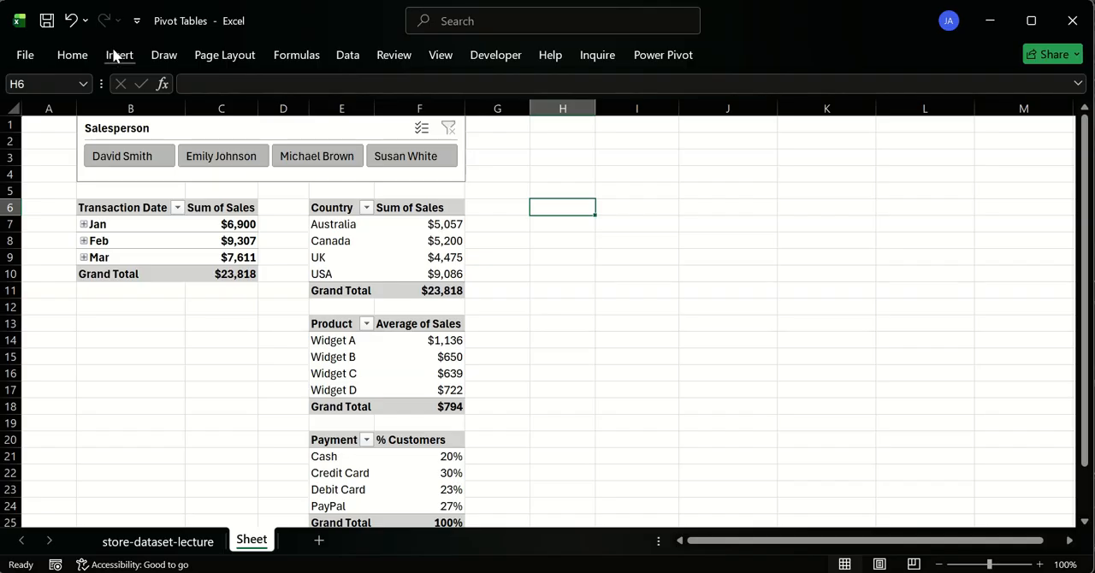
pyautogui.click(321, 207)
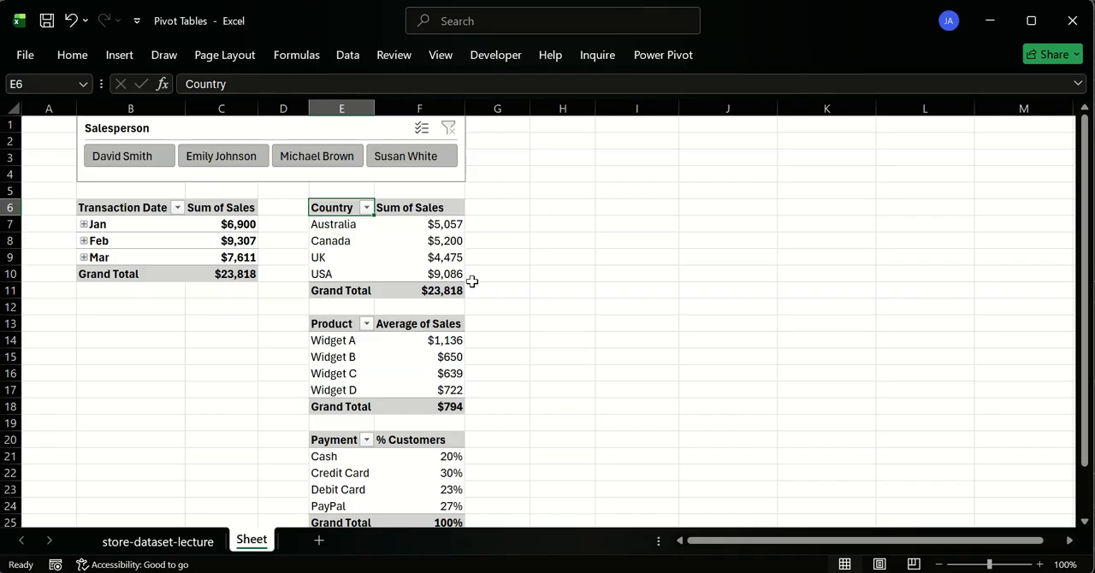
pyautogui.moveTo(472, 281); pyautogui.dragTo(349, 223)
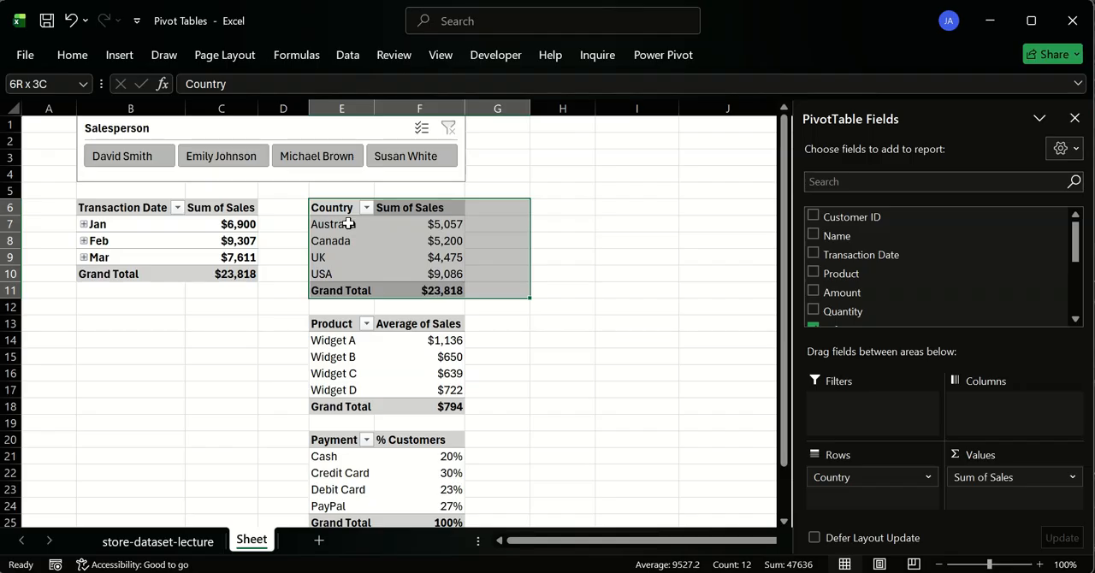
pyautogui.click(560, 195)
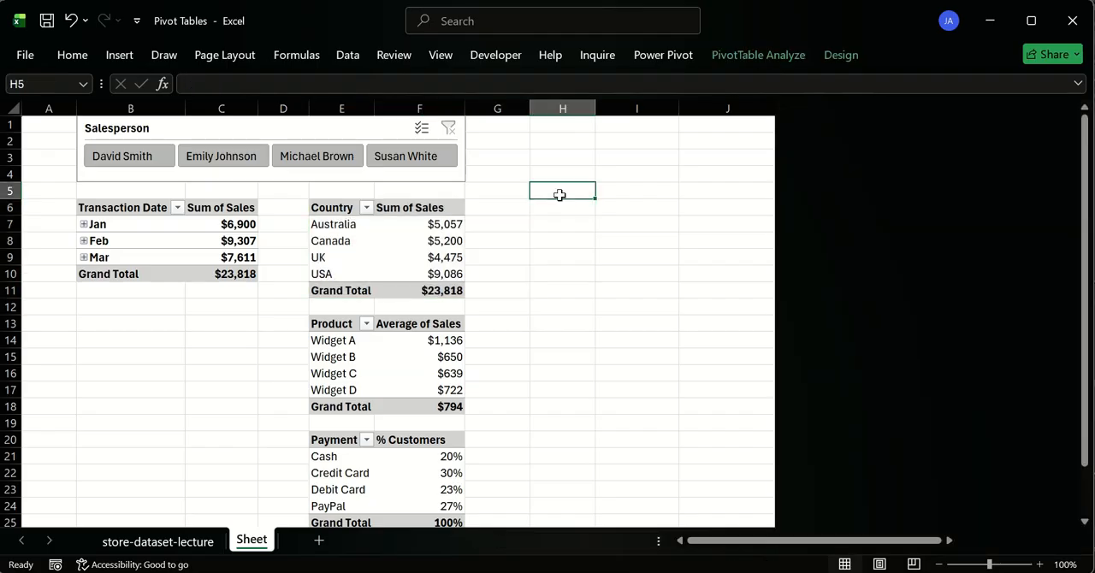
pyautogui.click(550, 207)
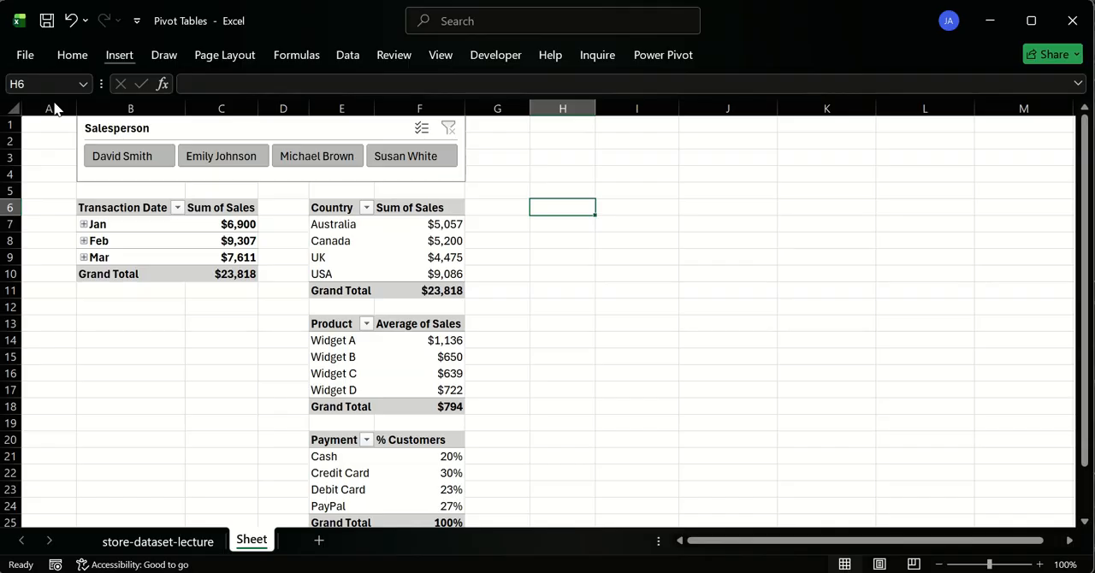
pyautogui.click(120, 55)
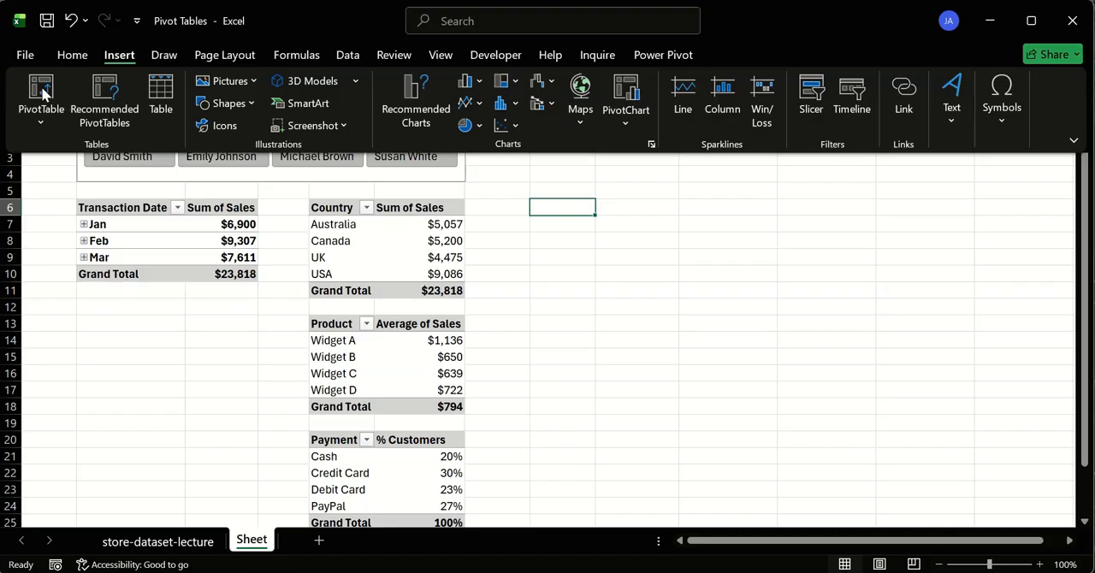
pyautogui.click(43, 93)
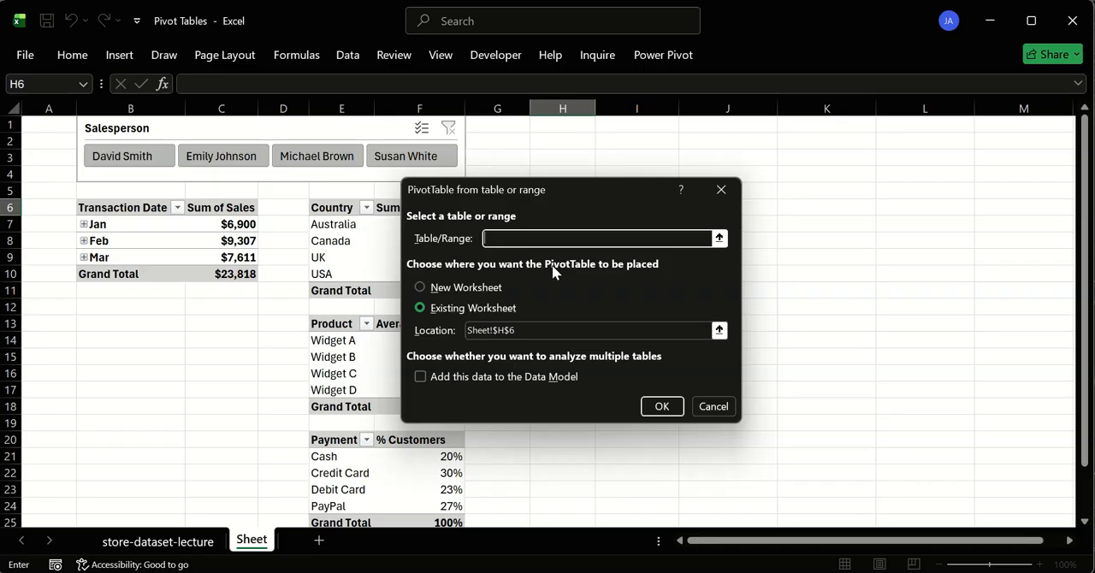
pyautogui.write('SAL')
pyautogui.write('sales_data')
pyautogui.click(659, 405)
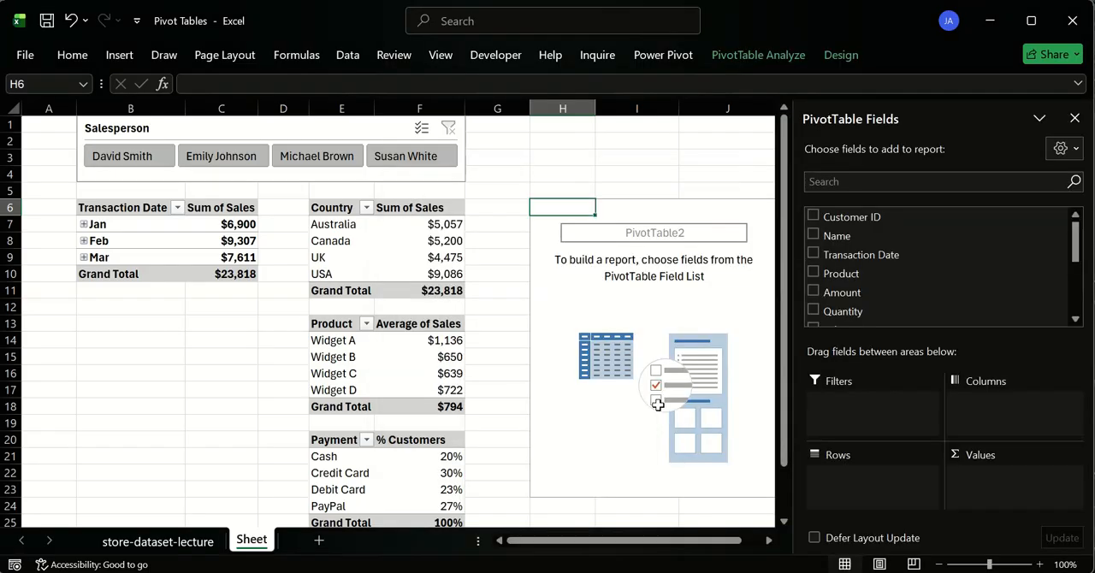
# - Summarize the new pivot table by the count of Name and rename its heading to # Customers
pyautogui.click(814, 233)
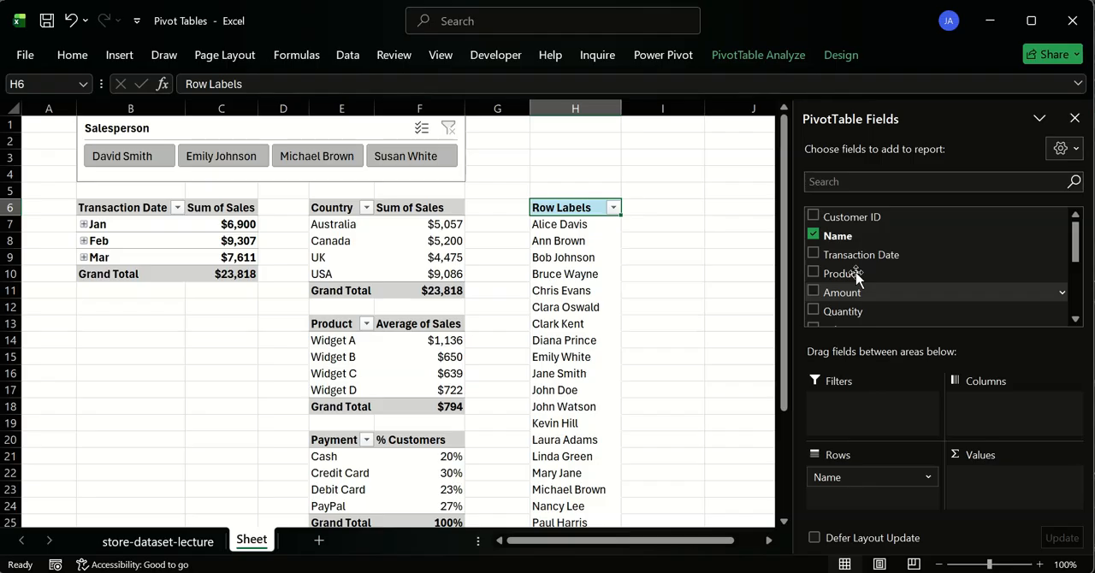
pyautogui.moveTo(852, 484); pyautogui.dragTo(988, 479)
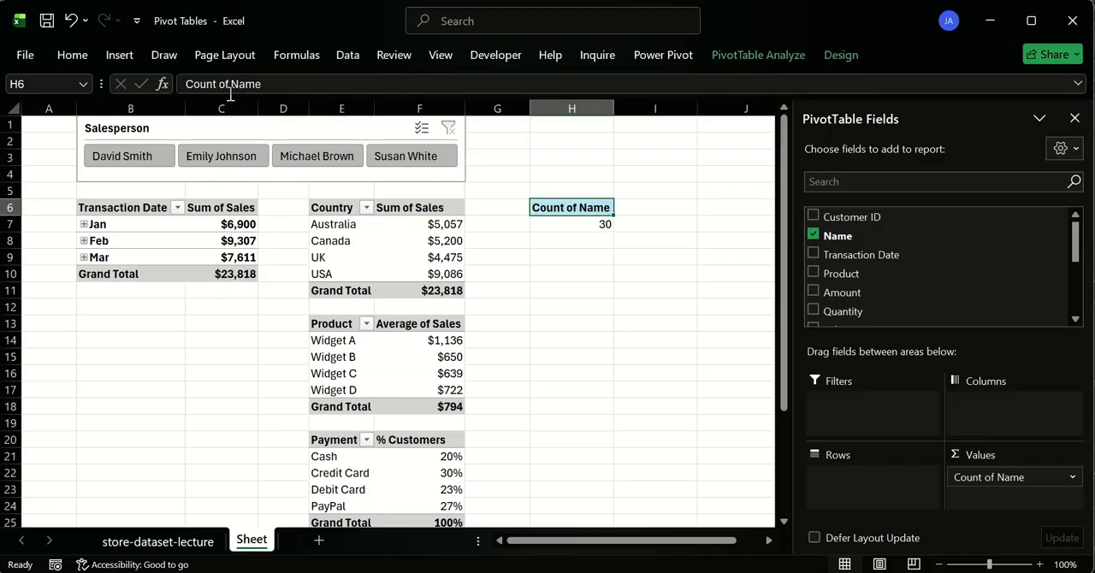
pyautogui.moveTo(267, 83); pyautogui.dragTo(139, 70)
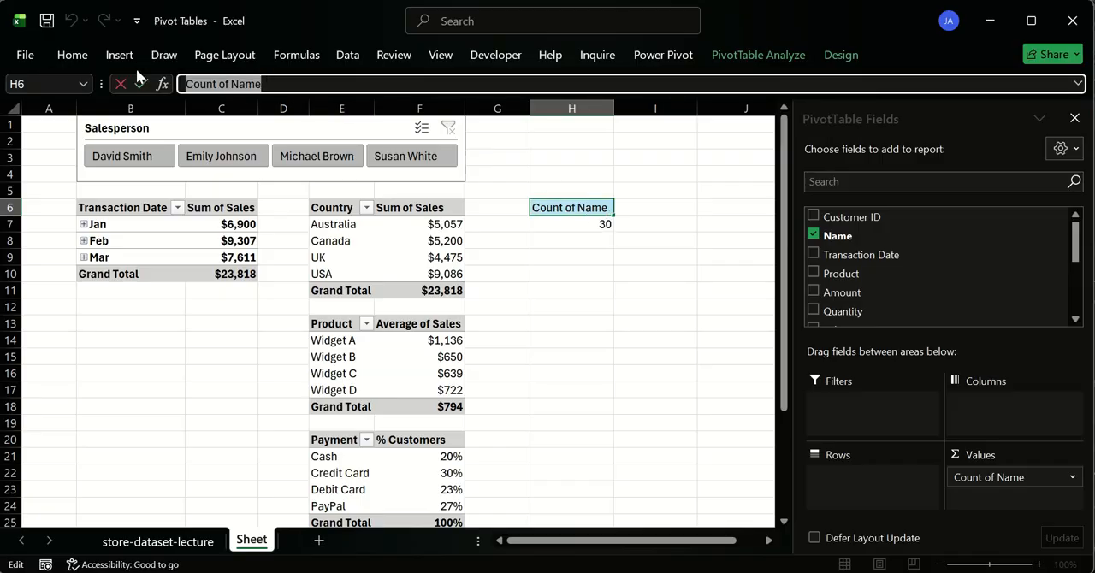
pyautogui.write('# Cus')
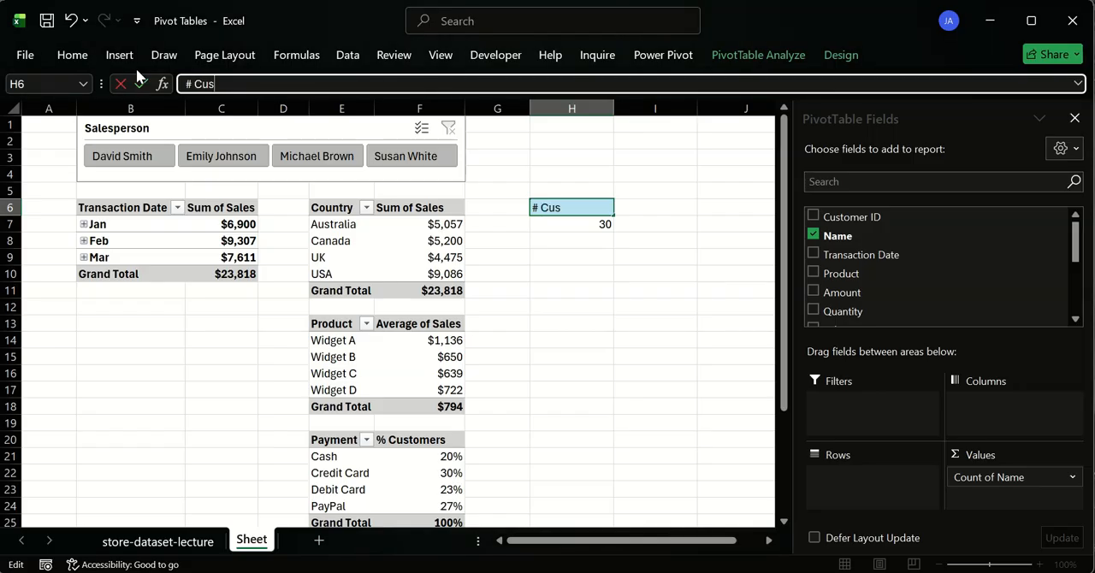
pyautogui.write('tomers')
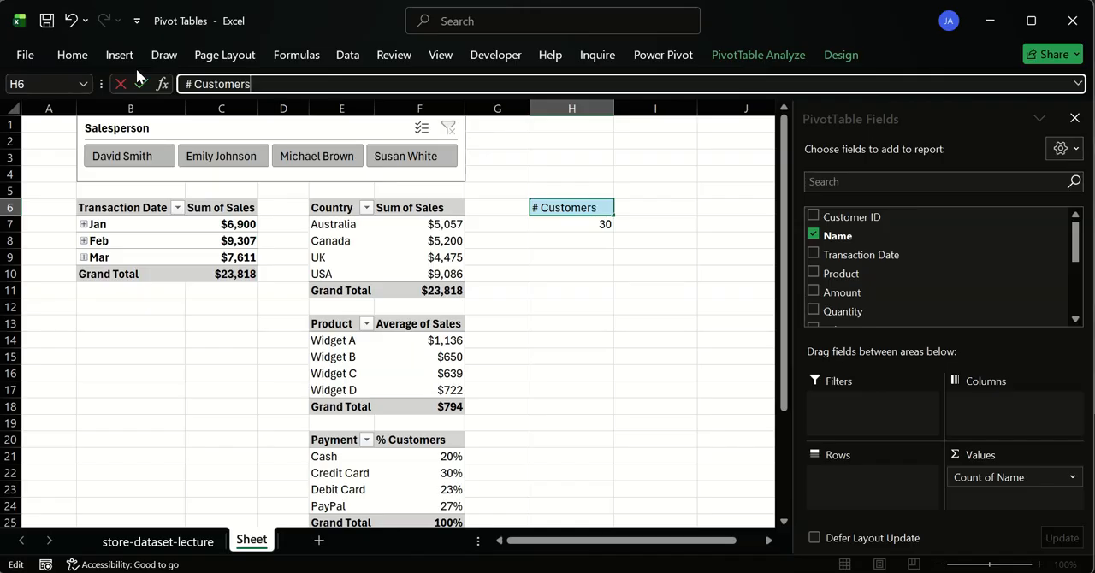
pyautogui.press('Return')
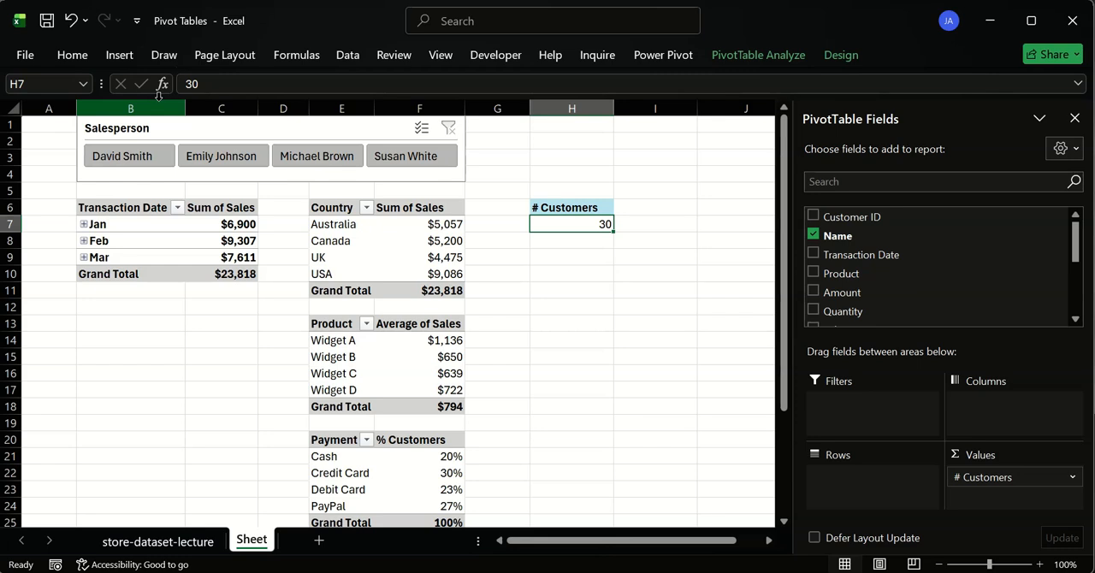
# - Apply the light grey pivot table style to the # Customers pivot table to match the other tables
pyautogui.click(578, 209)
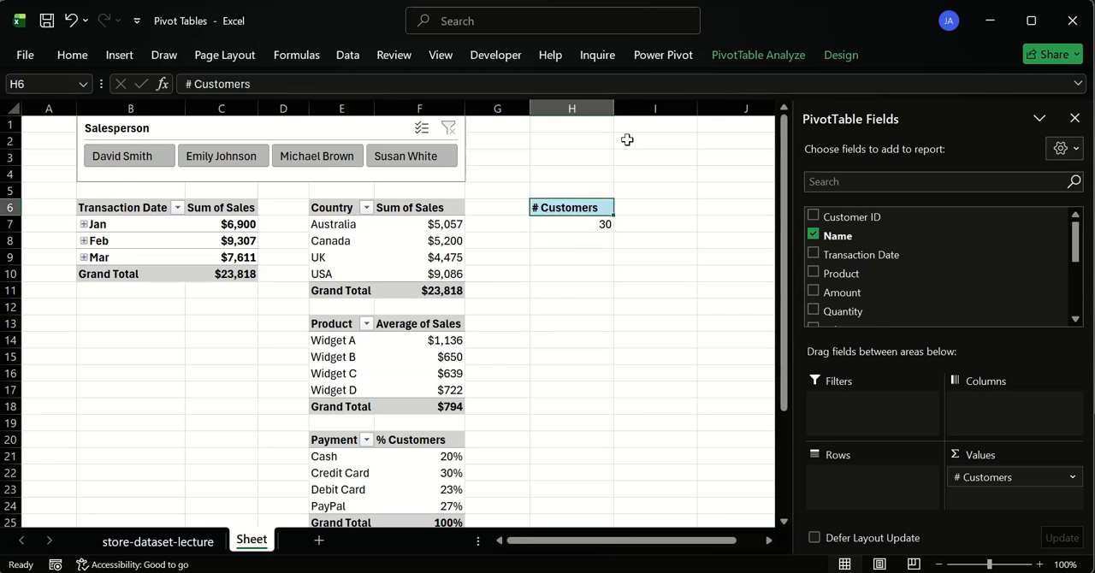
pyautogui.click(777, 50)
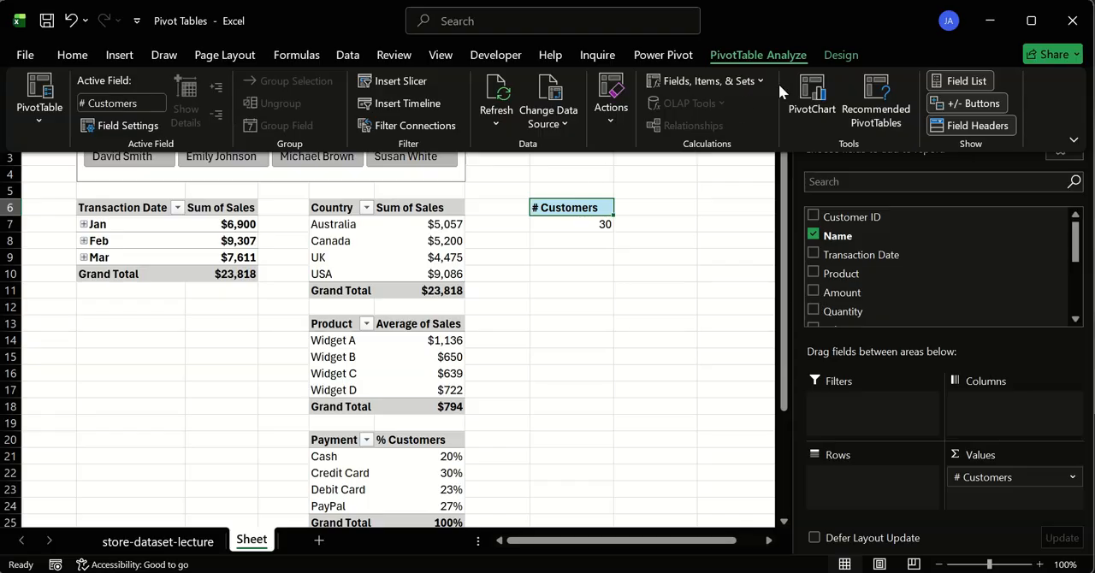
pyautogui.click(837, 57)
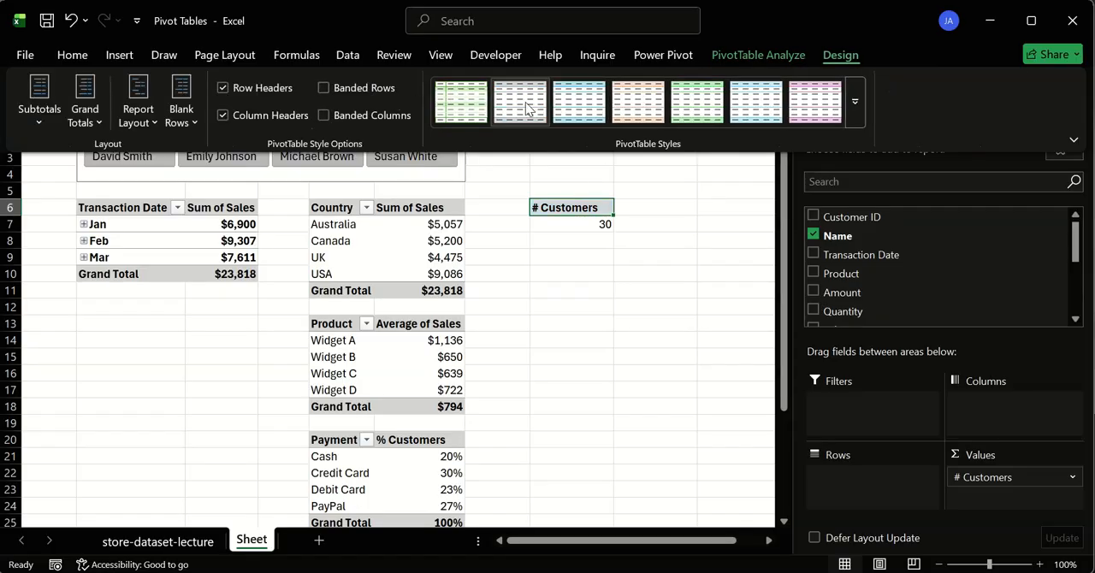
# - Copy the # Customers pivot table to I6 and replace Name with the sum of Quantity in the copy
pyautogui.click(582, 209)
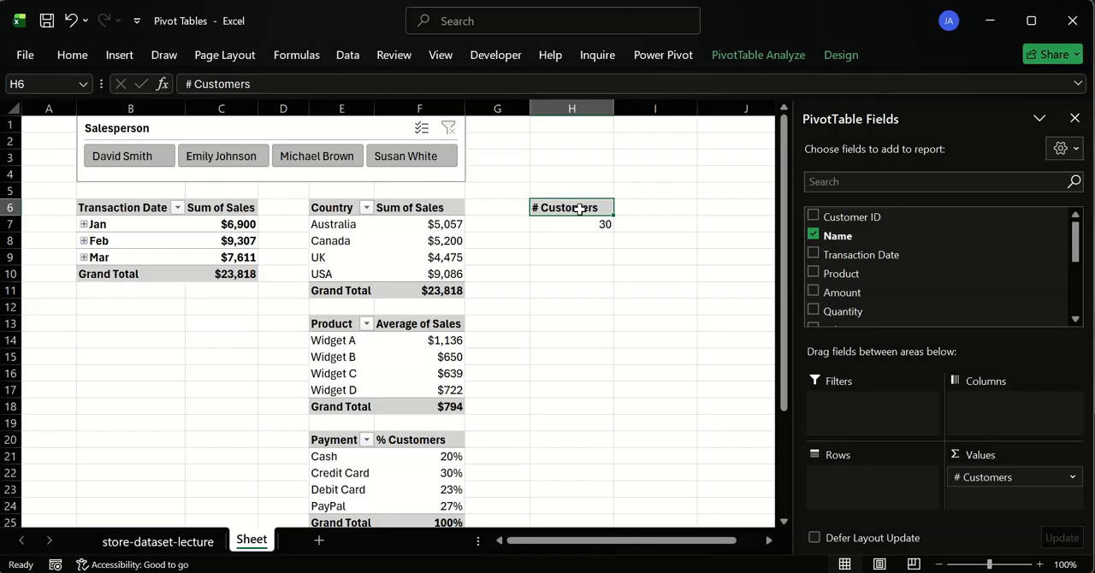
pyautogui.moveTo(582, 210); pyautogui.dragTo(584, 222)
pyautogui.hotkey('ctrl', 'c')
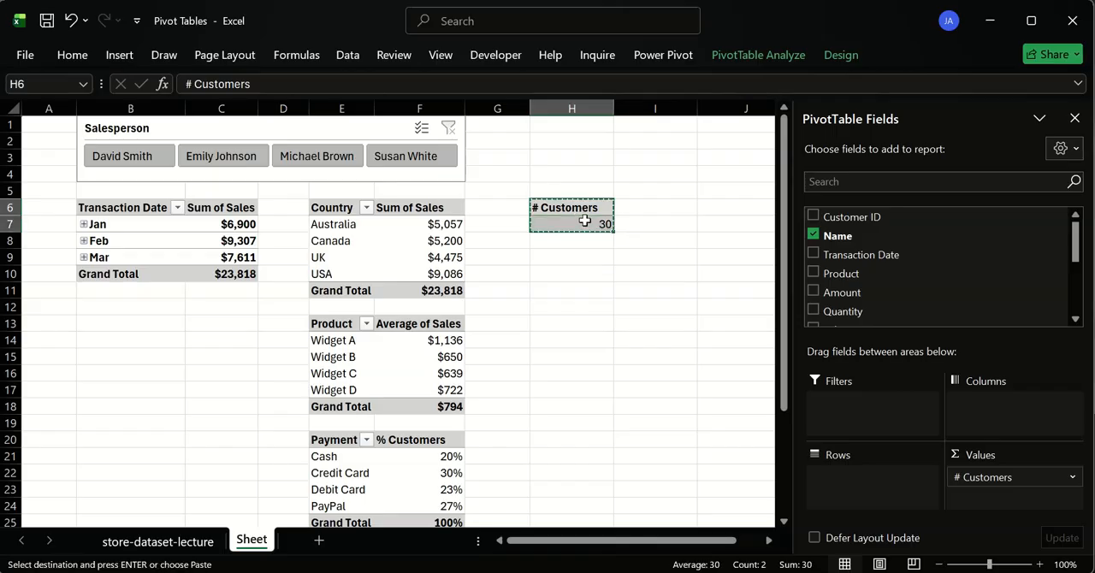
pyautogui.click(662, 209)
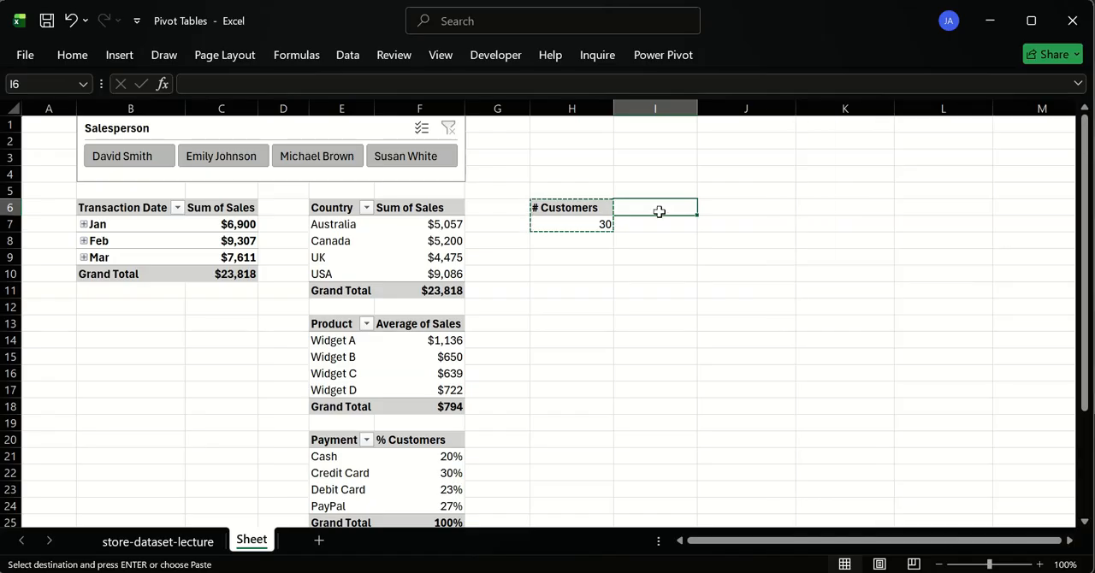
pyautogui.hotkey('ctrl', 'v')
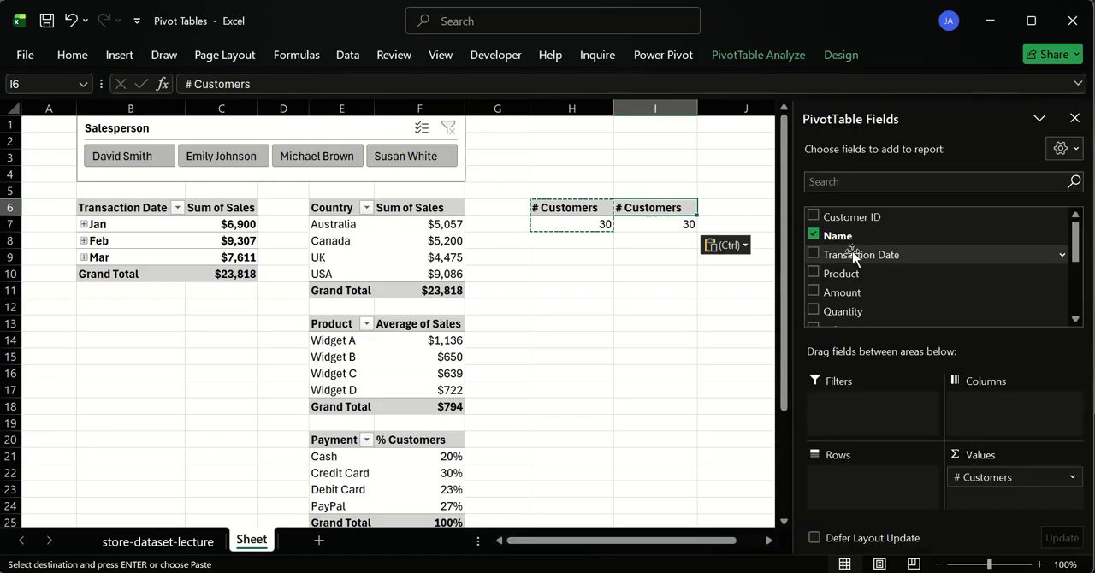
pyautogui.click(814, 236)
pyautogui.scroll(-3, 813, 265)
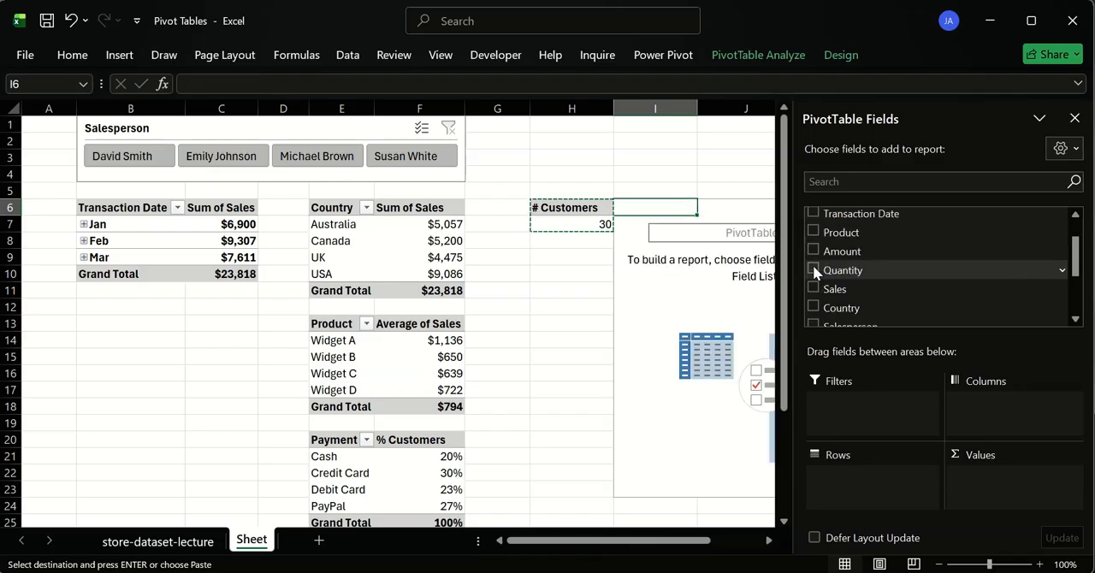
pyautogui.scroll(5, 814, 272)
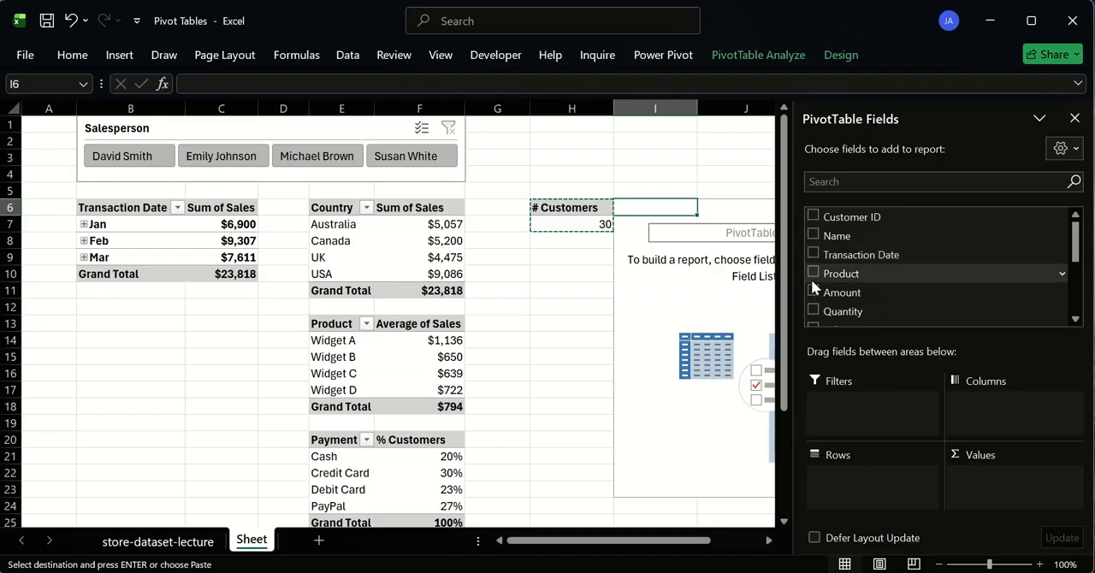
pyautogui.click(814, 311)
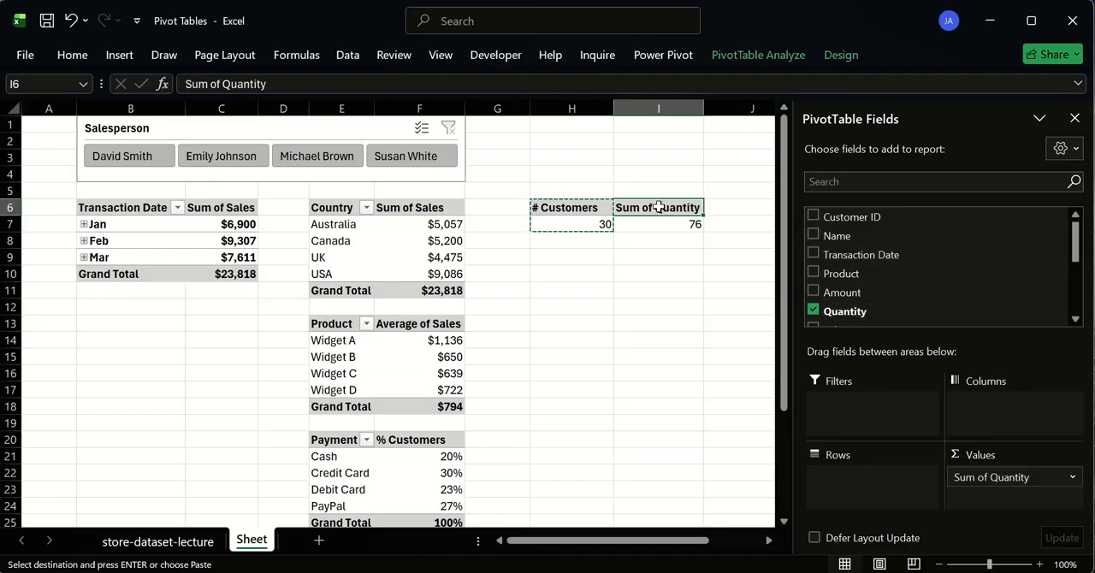
# - Paste another copy of the # Customers pivot table at J6 and replace Name with the sum of Sales
pyautogui.click(726, 207)
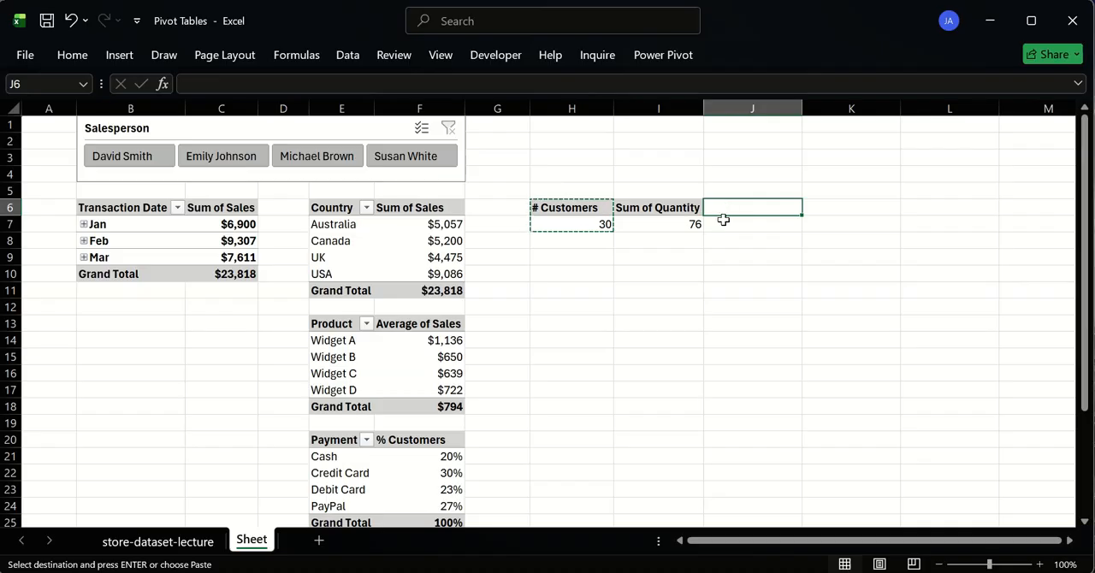
pyautogui.hotkey('ctrl', 'v')
pyautogui.scroll(-5, 856, 291)
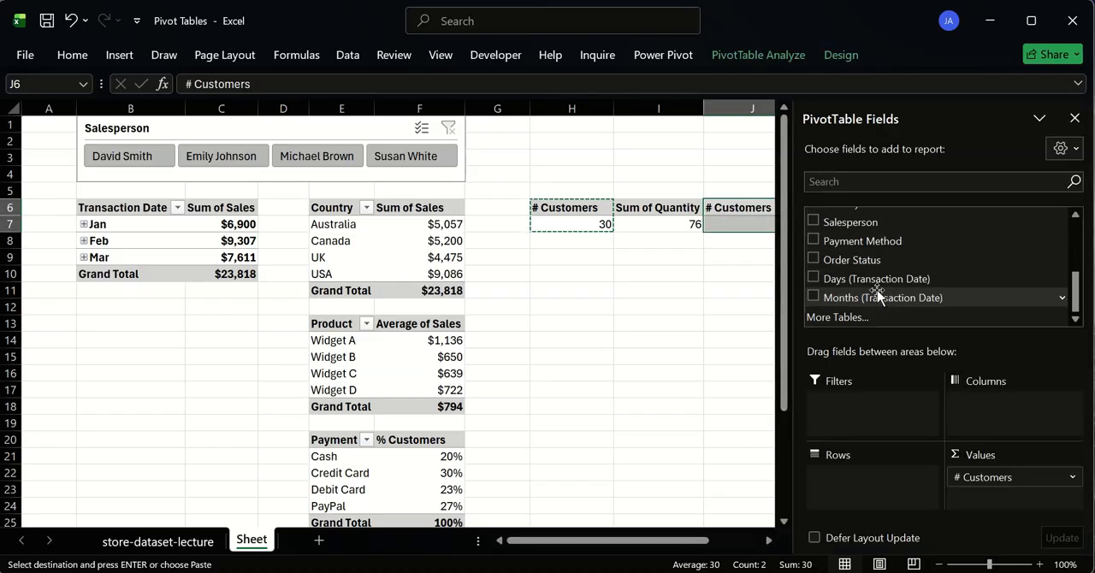
pyautogui.scroll(5, 817, 257)
pyautogui.click(814, 235)
pyautogui.scroll(-5, 812, 240)
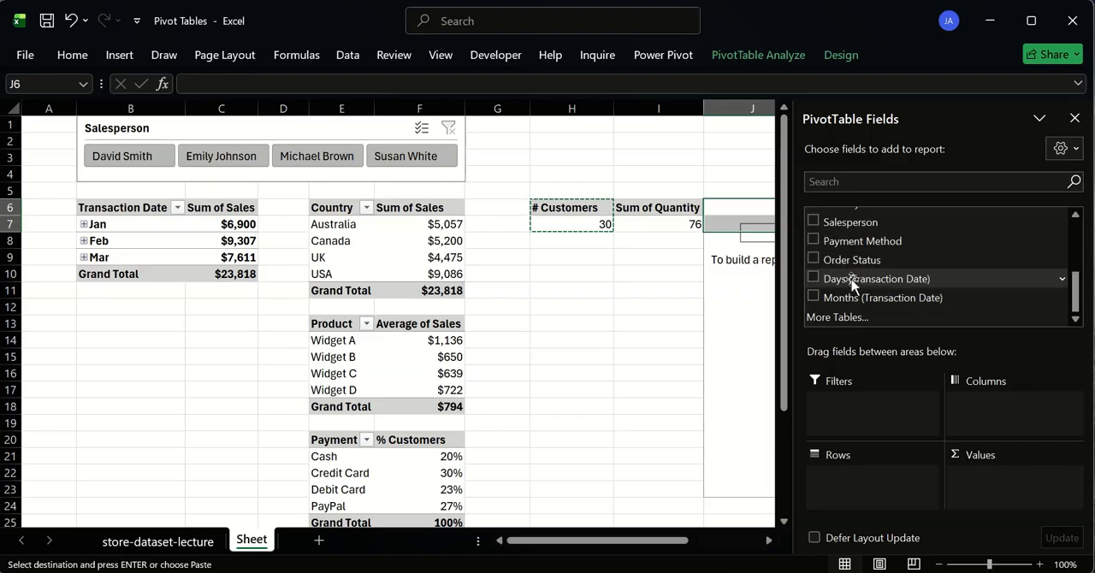
pyautogui.scroll(3, 807, 226)
pyautogui.click(813, 267)
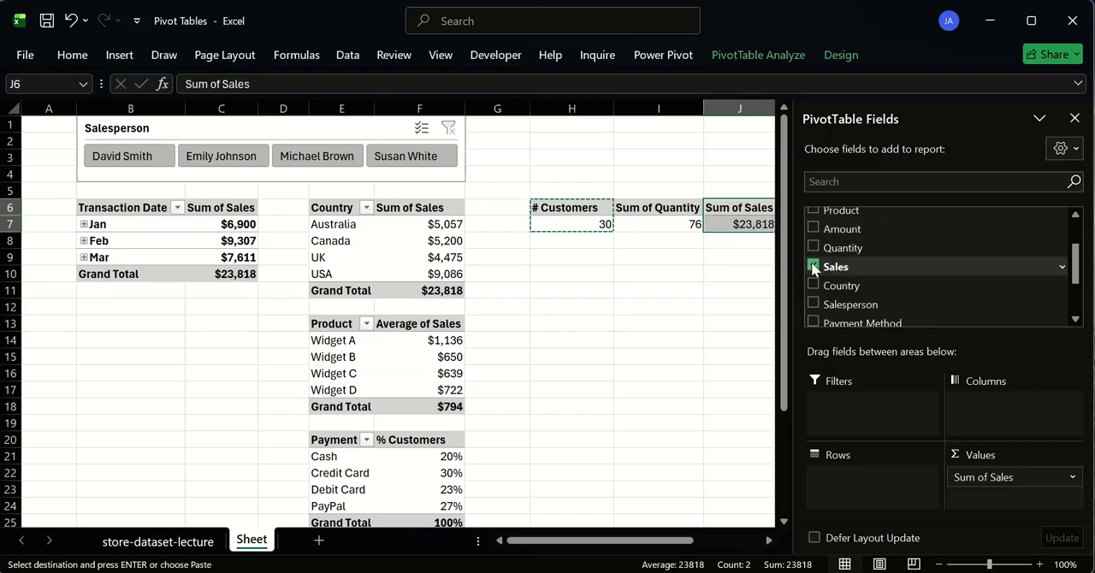
# - Hide the PivotTable field list
pyautogui.click(657, 255)
pyautogui.click(764, 224)
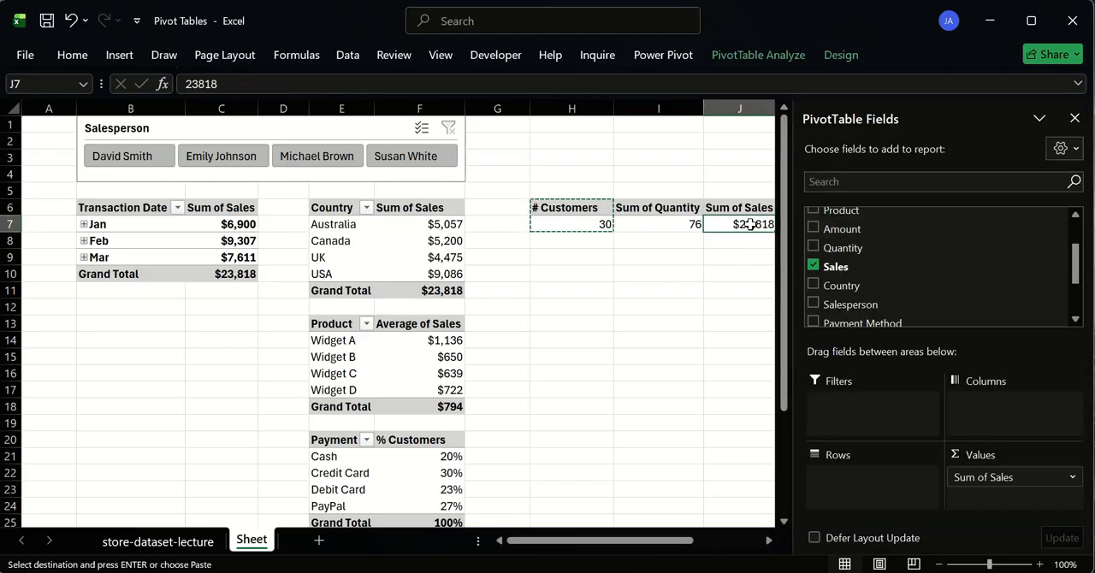
pyautogui.click(1075, 118)
# - Move the Salesperson slicer from above the pivot tables to the empty area below the three single-value pivot tables, starting around row 11
pyautogui.moveTo(748, 221); pyautogui.dragTo(535, 206)
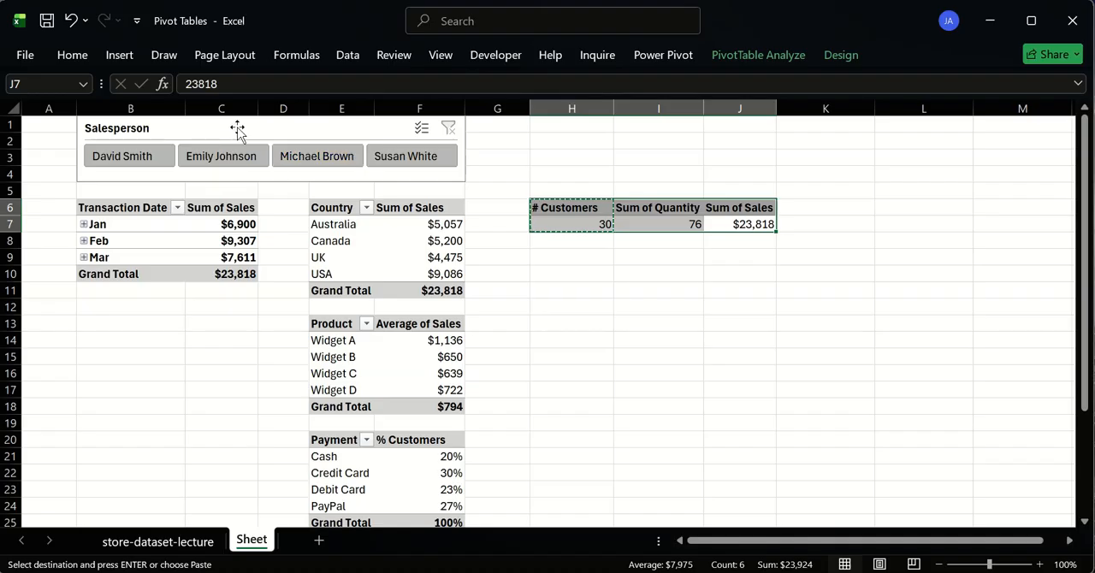
pyautogui.click(249, 181)
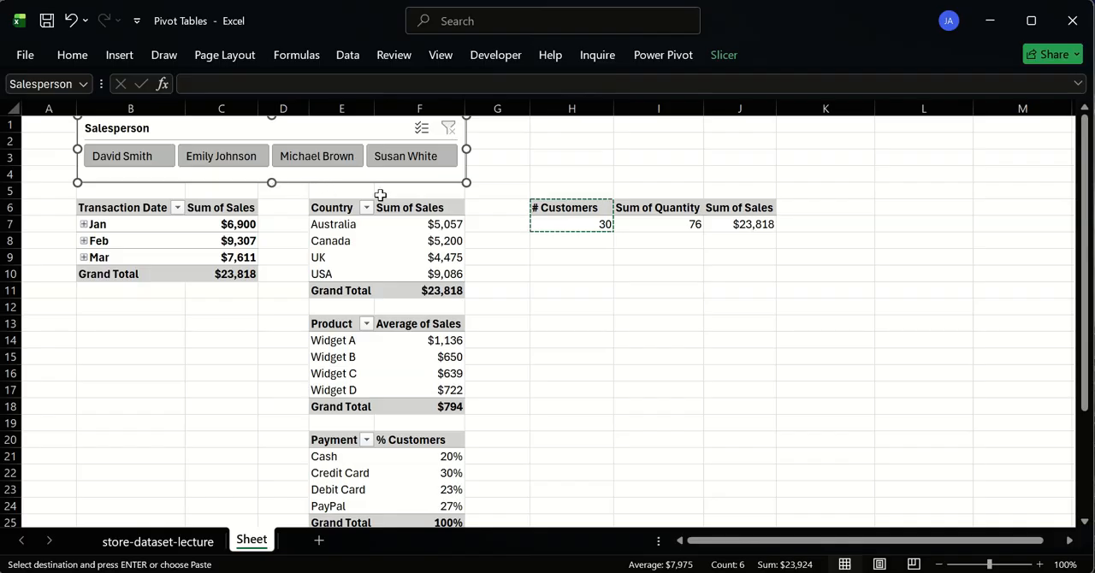
pyautogui.moveTo(291, 117); pyautogui.dragTo(330, 129)
pyautogui.moveTo(444, 176); pyautogui.dragTo(731, 290)
# - Move the three single-value pivot tables up to row 3, with # Customers in B3, Sum of Quantity in D3 and Sum of Sales in F3
pyautogui.moveTo(556, 210); pyautogui.dragTo(727, 225)
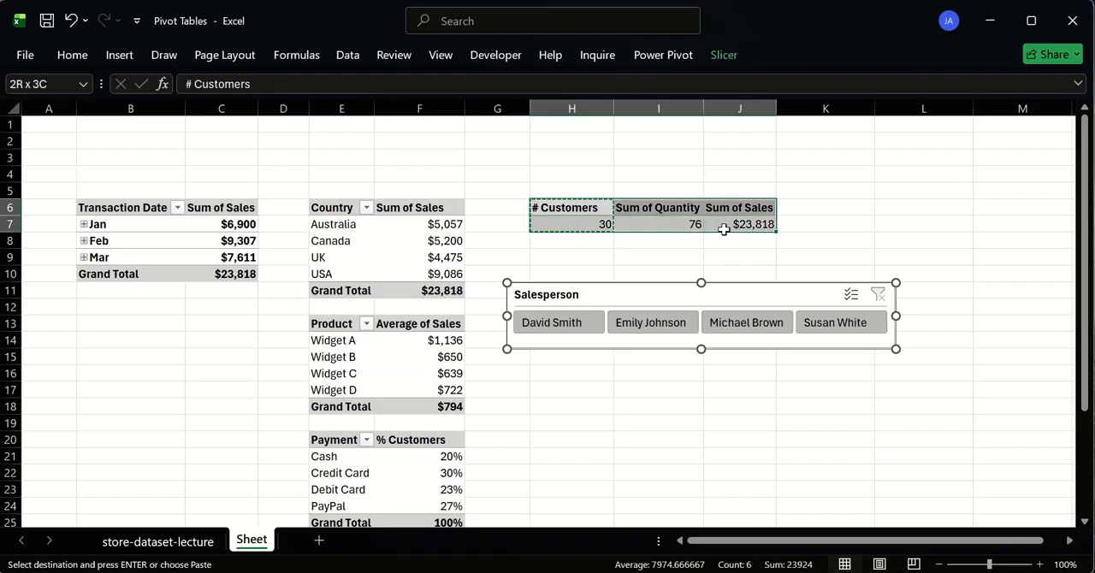
pyautogui.moveTo(635, 198); pyautogui.dragTo(411, 159)
pyautogui.click(493, 190)
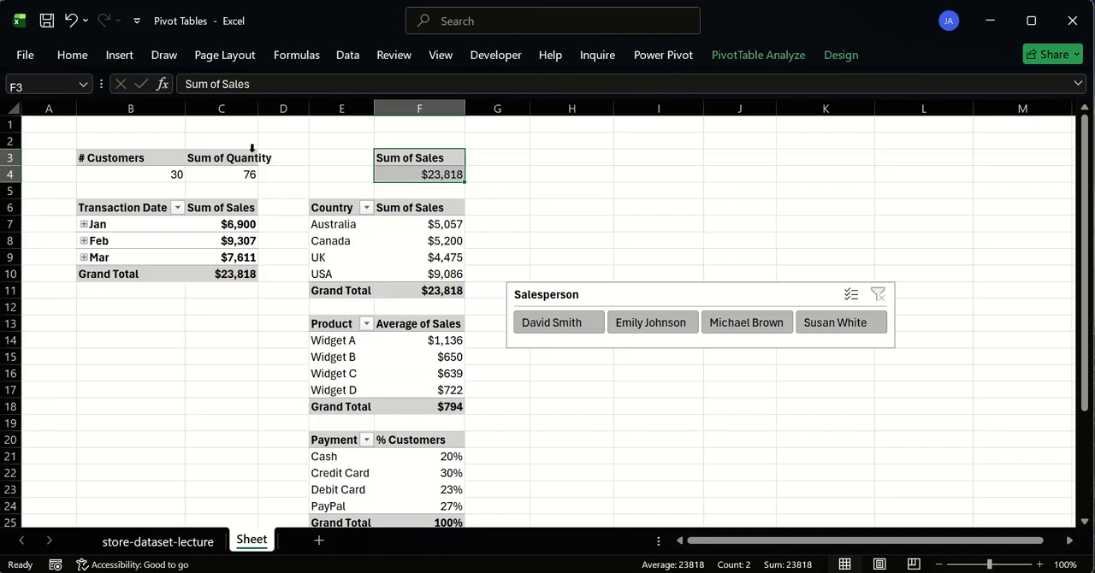
pyautogui.click(230, 151)
pyautogui.moveTo(228, 161); pyautogui.dragTo(282, 160)
pyautogui.click(511, 187)
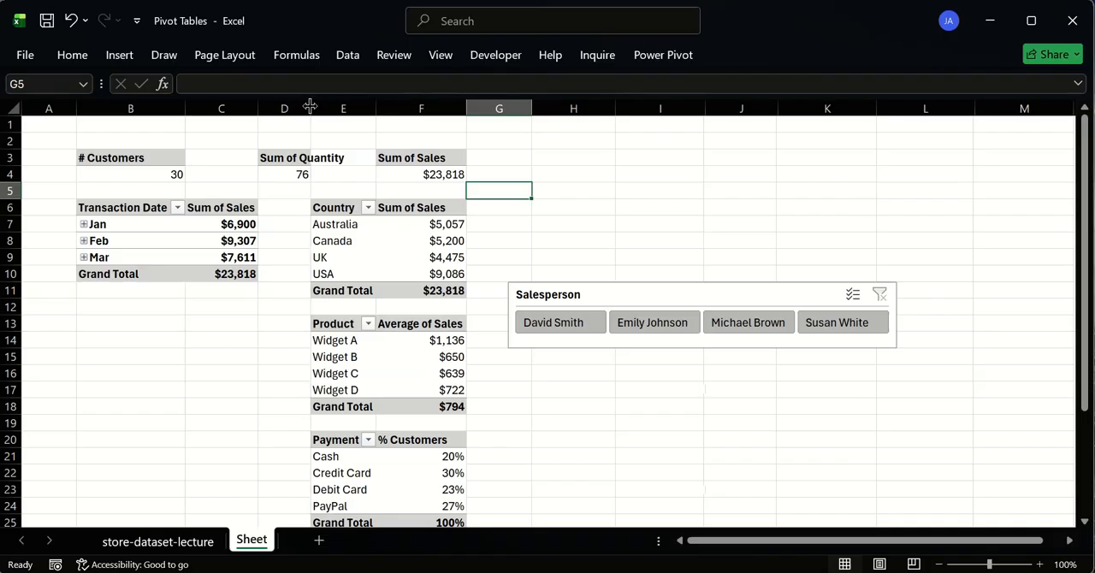
# - Autofit the width of column D and move the Sum of Quantity pivot table to C3, beside # Customers
pyautogui.doubleClick(311, 108)
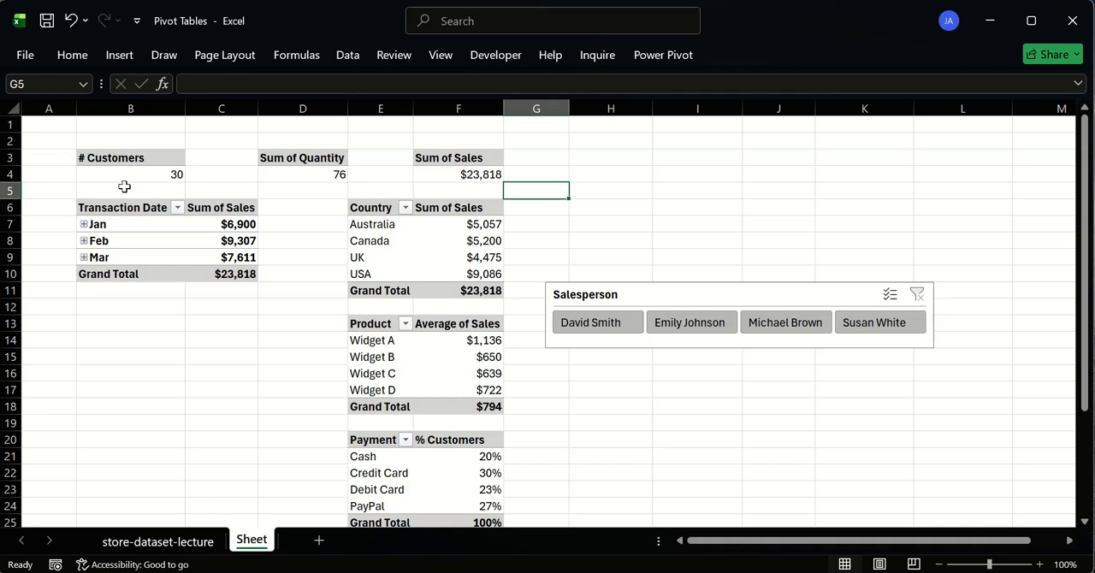
pyautogui.click(149, 304)
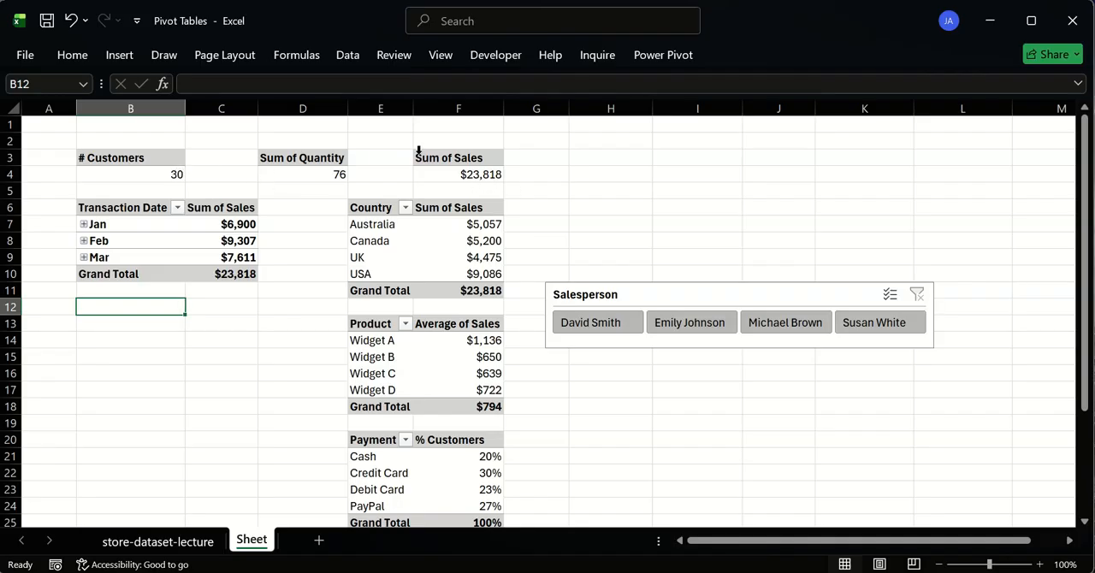
pyautogui.moveTo(371, 156); pyautogui.dragTo(499, 171)
pyautogui.moveTo(139, 161); pyautogui.dragTo(187, 172)
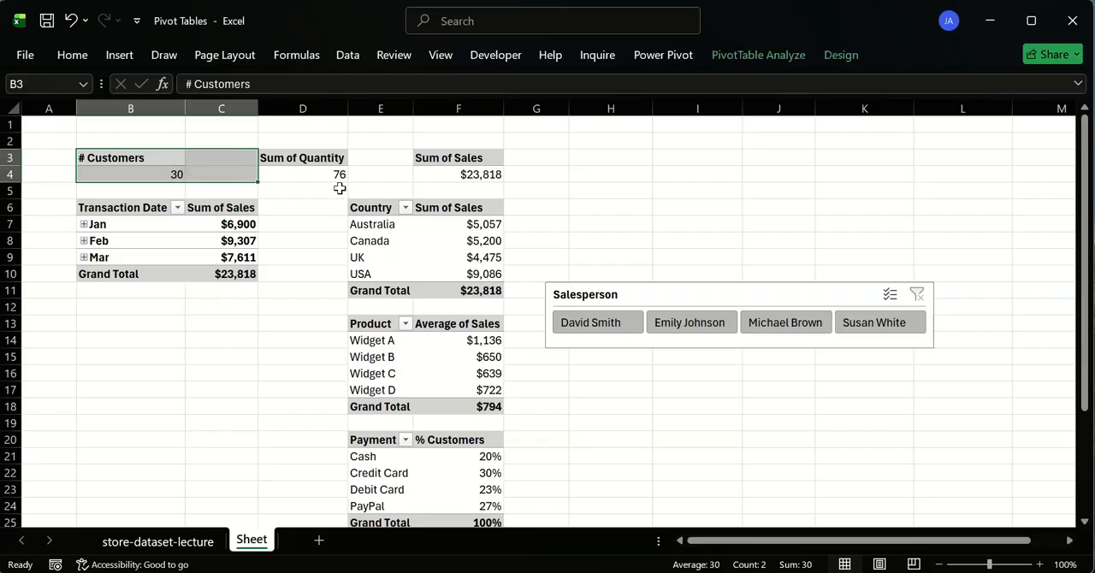
pyautogui.click(140, 162)
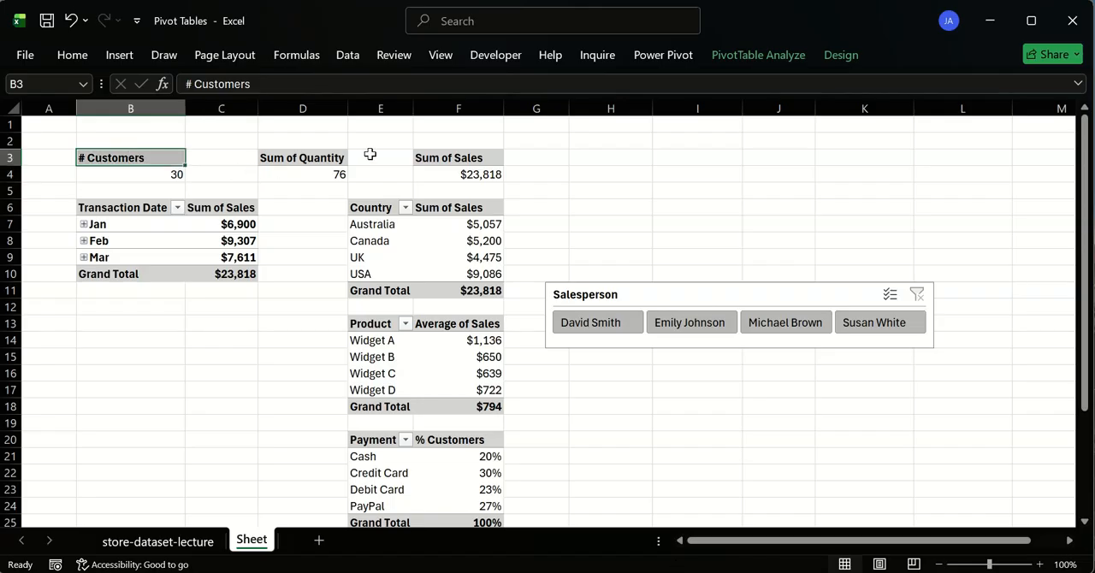
pyautogui.moveTo(289, 157); pyautogui.dragTo(234, 166)
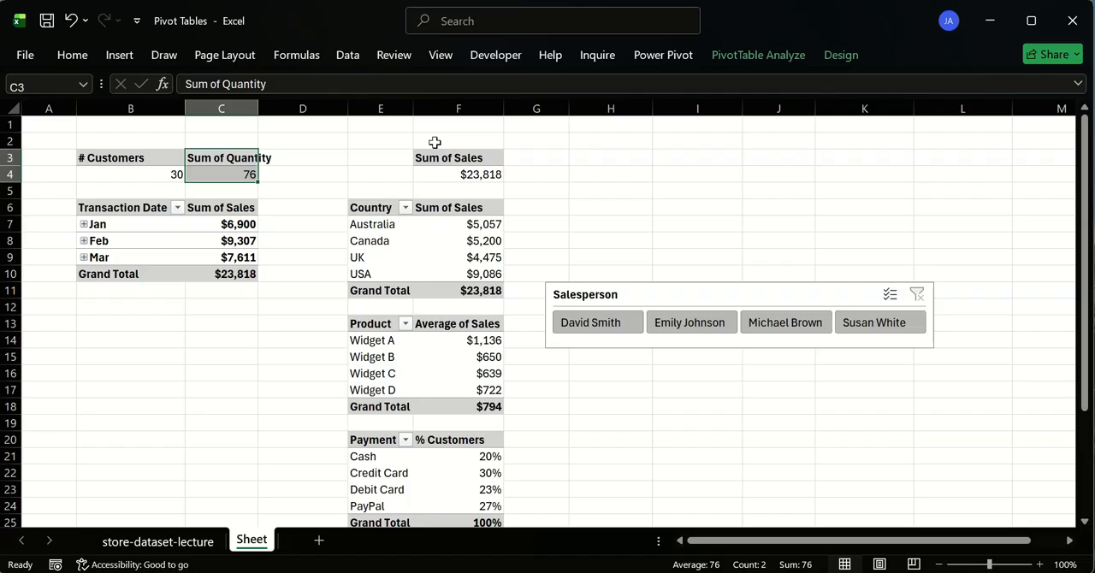
# - Set the horizontal alignment of E3:F4, which includes the Sum of Sales pivot table, to Center Across Selection
pyautogui.click(432, 158)
pyautogui.moveTo(432, 157); pyautogui.dragTo(354, 168)
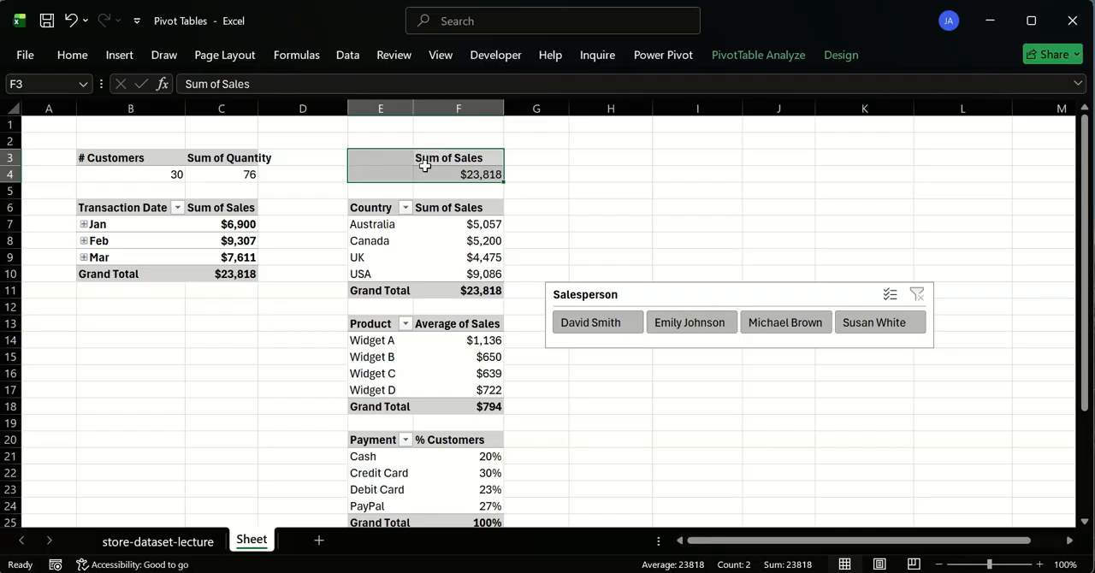
pyautogui.hotkey('ctrl', '1')
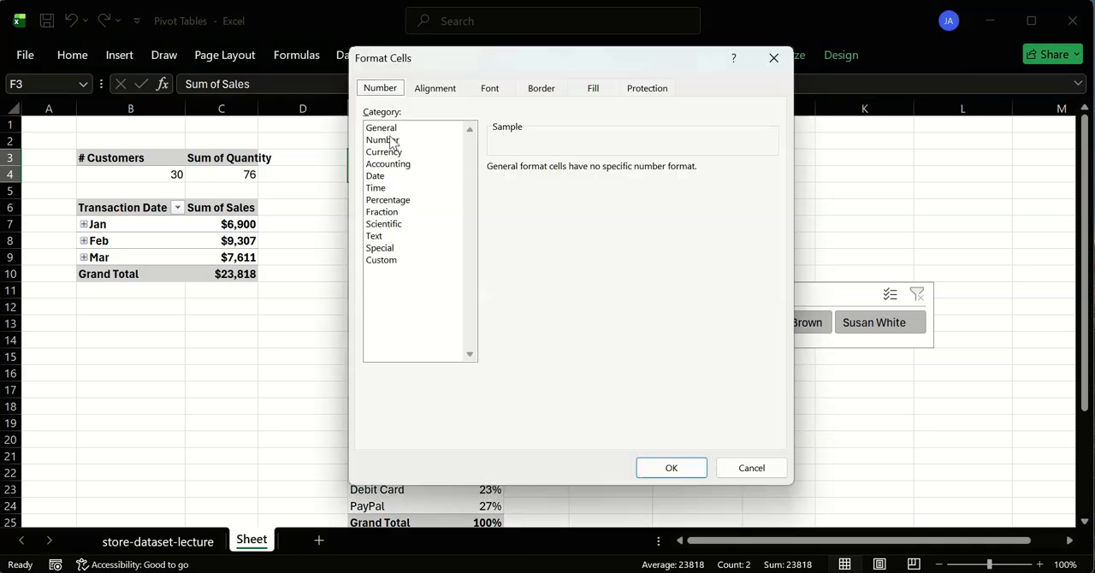
pyautogui.click(433, 89)
pyautogui.click(482, 148)
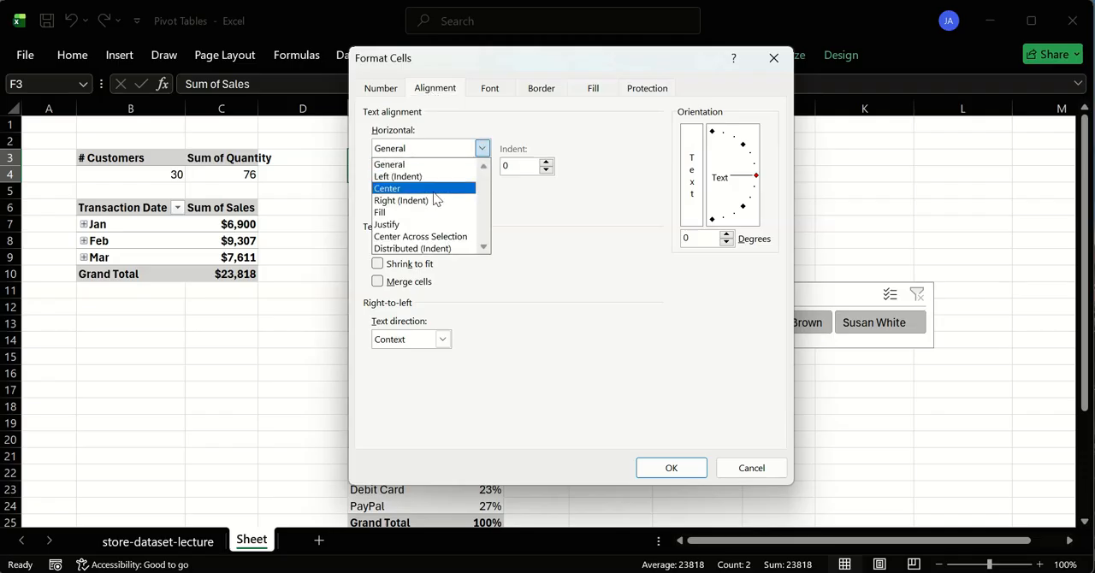
pyautogui.click(435, 239)
pyautogui.click(655, 467)
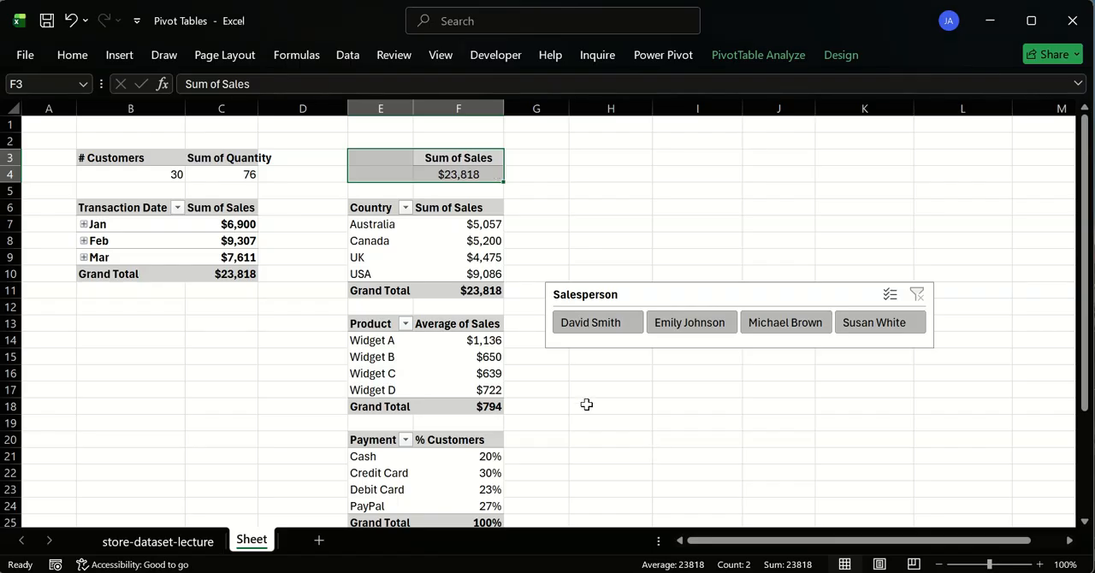
# - Copy the header formatting of F3 to the empty cell E3 with Format Painter
pyautogui.click(315, 174)
pyautogui.click(403, 159)
pyautogui.click(435, 157)
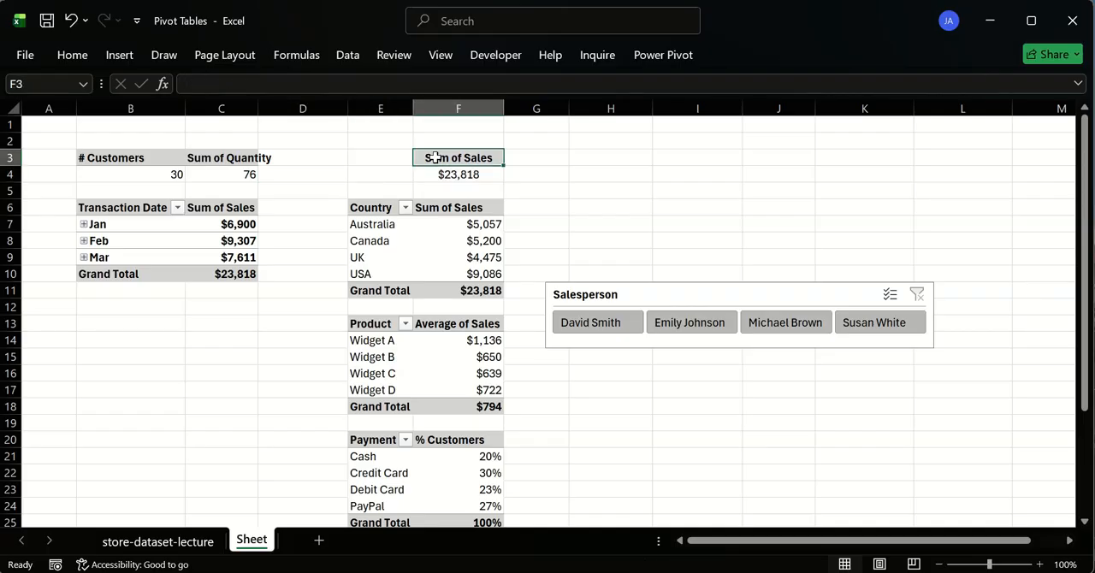
pyautogui.moveTo(435, 157); pyautogui.dragTo(384, 159)
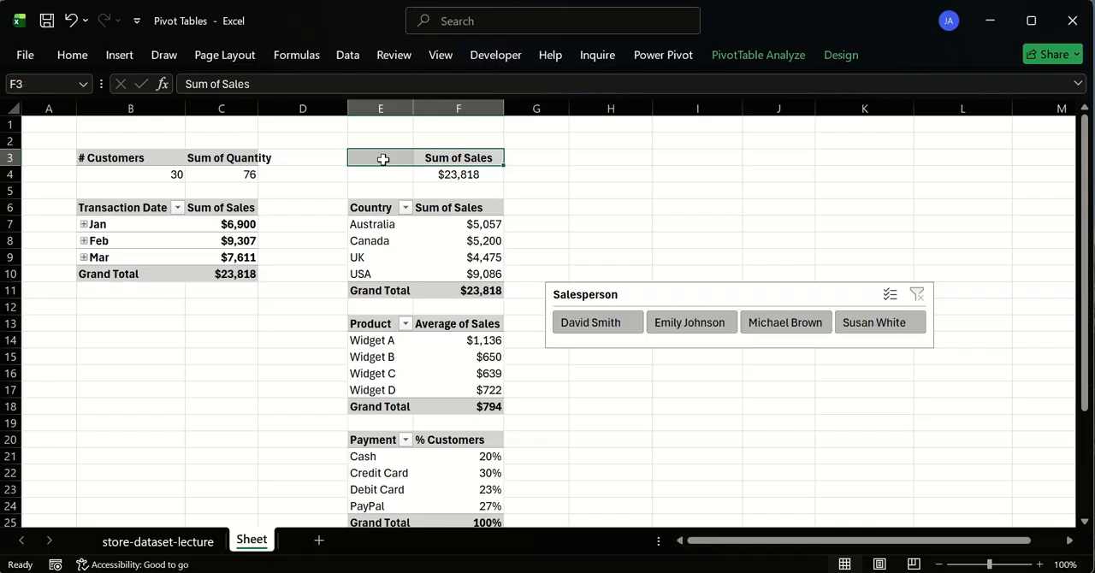
pyautogui.click(69, 55)
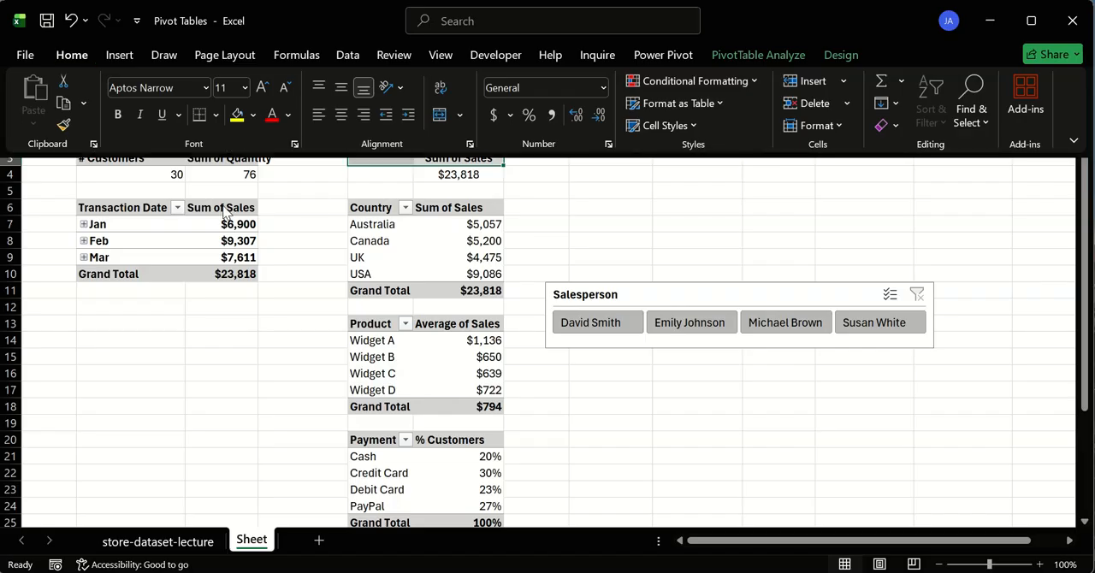
pyautogui.click(426, 162)
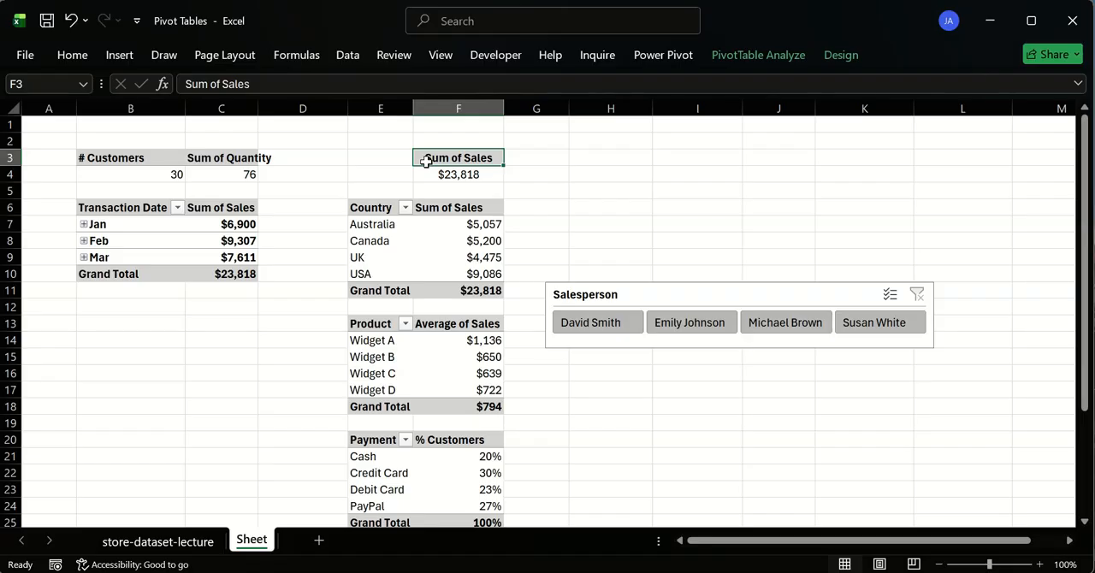
pyautogui.click(83, 73)
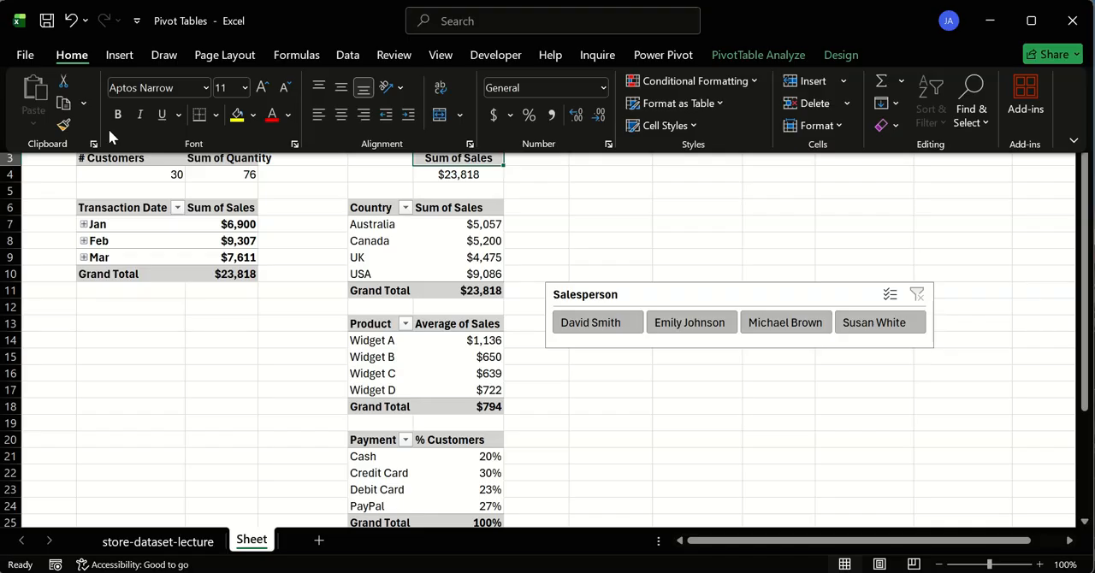
pyautogui.click(62, 124)
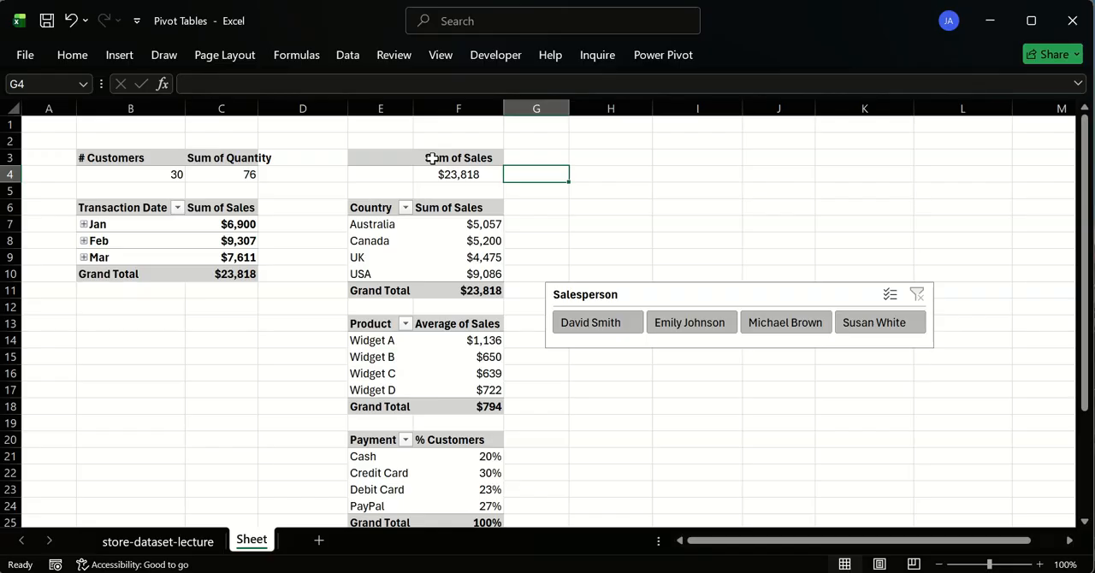
pyautogui.click(432, 158)
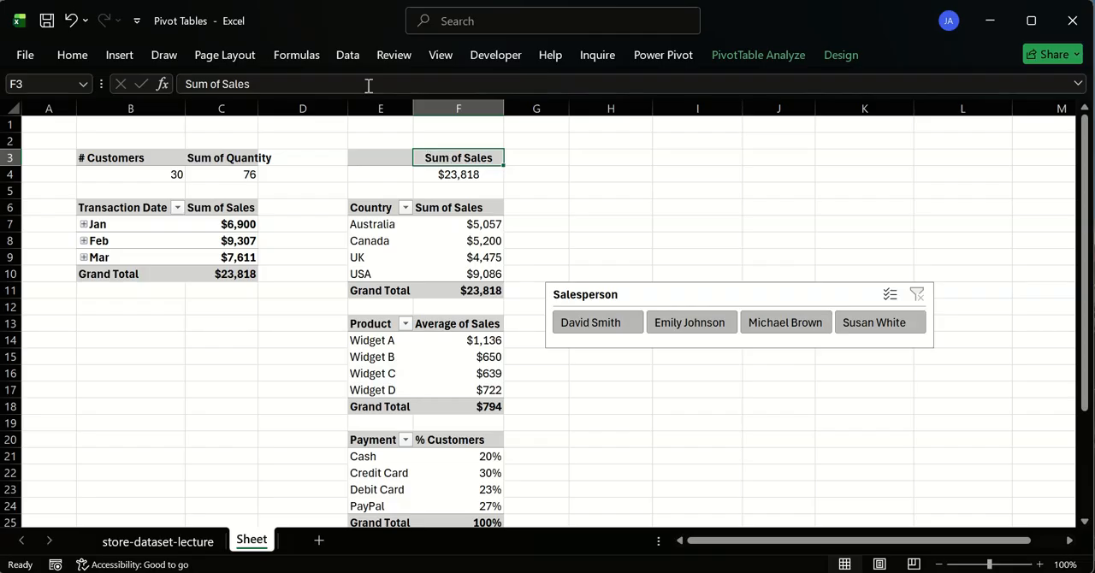
pyautogui.moveTo(367, 83); pyautogui.dragTo(180, 84)
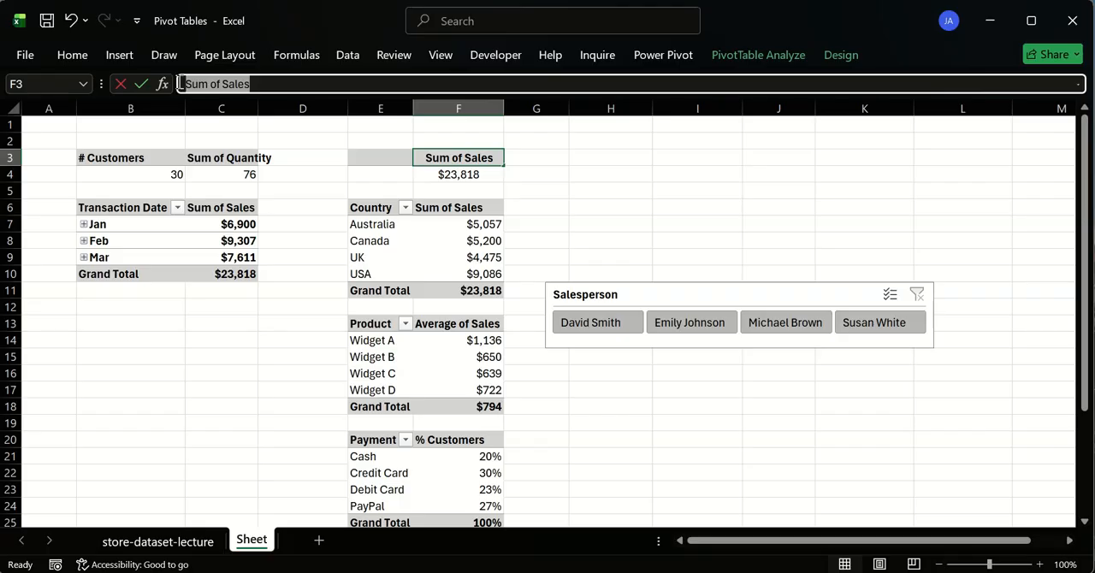
pyautogui.click(383, 157)
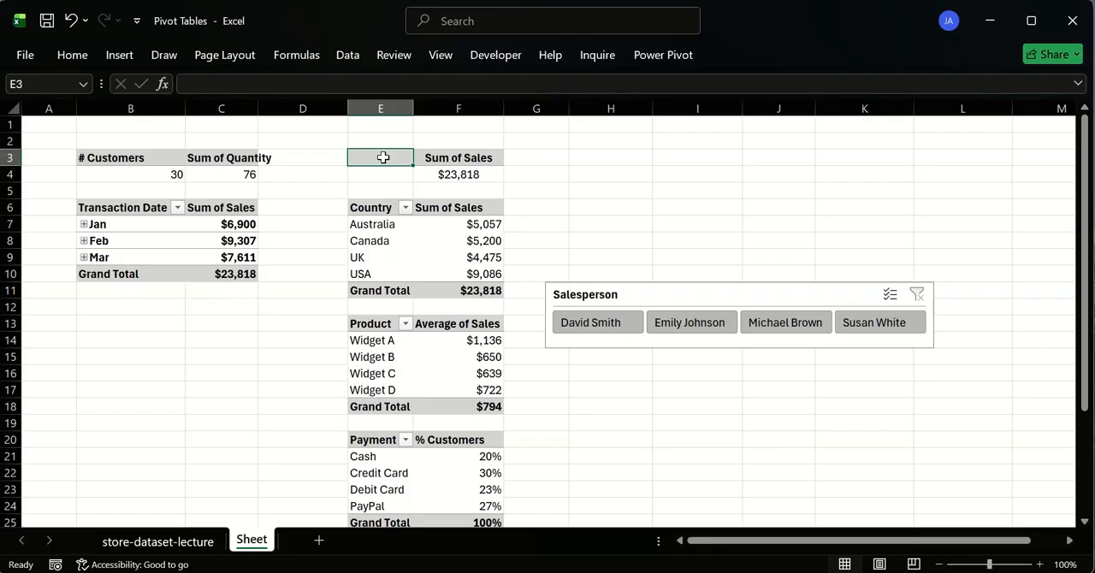
pyautogui.doubleClick(385, 157)
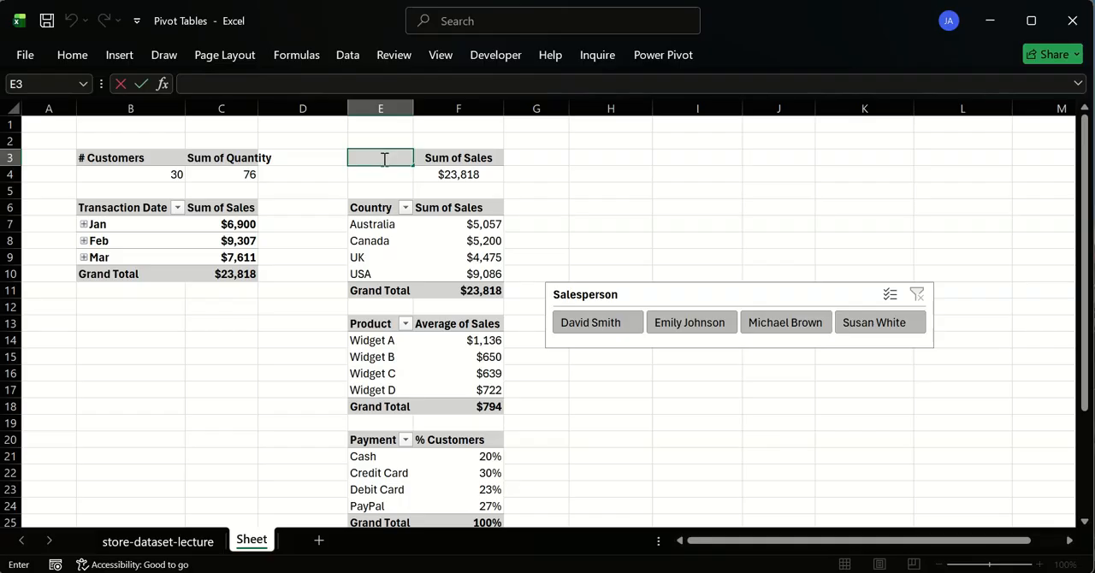
pyautogui.click(323, 185)
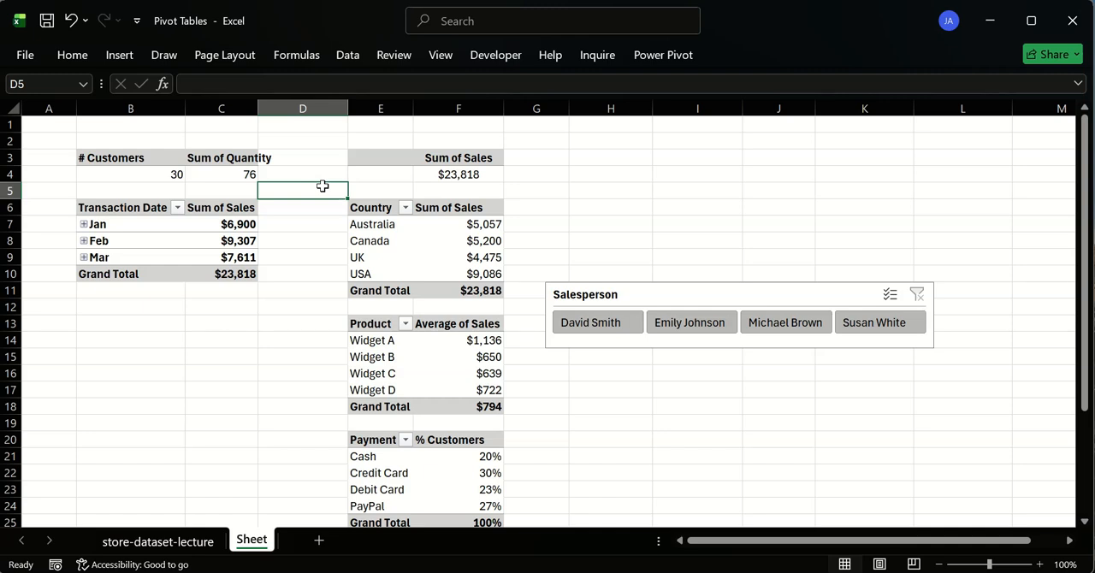
# - Enter the label "Sum of Sales" in cell E3
pyautogui.click(385, 156)
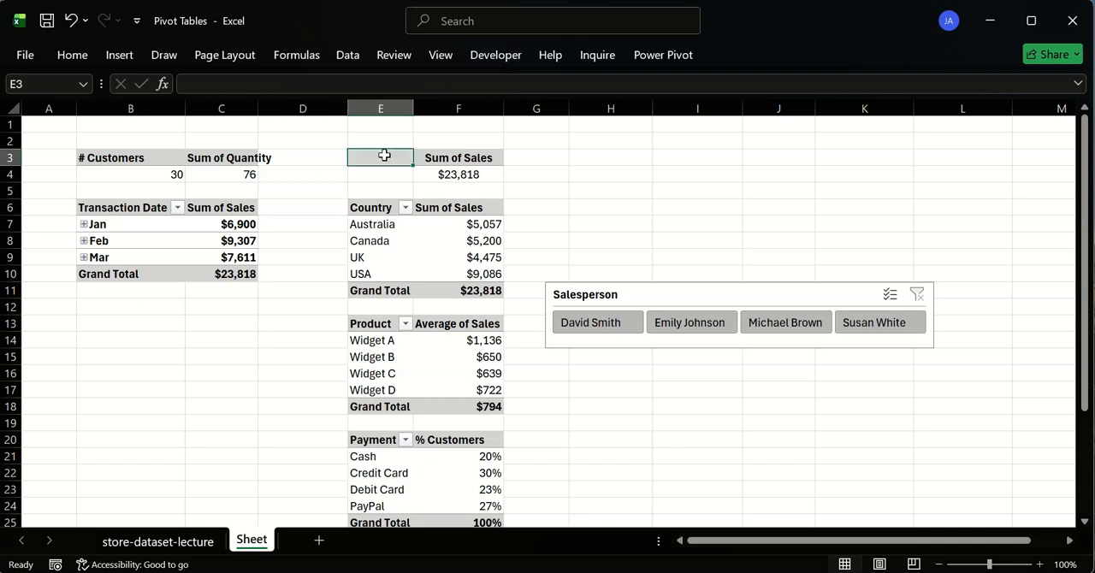
pyautogui.click(283, 85)
pyautogui.write('S')
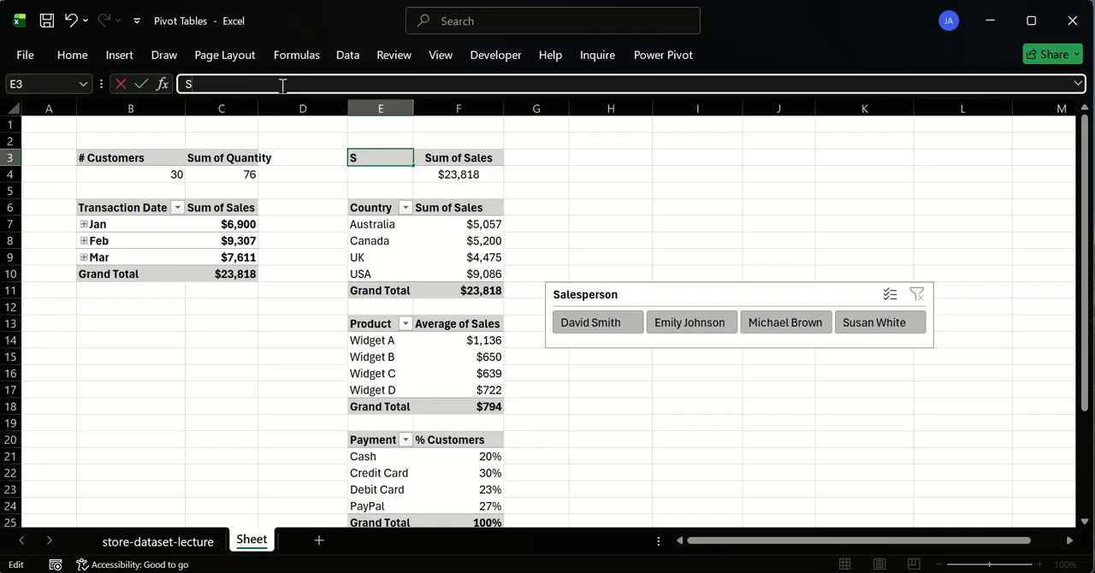
pyautogui.write('ui')
pyautogui.write('m')
pyautogui.write(' of Sales')
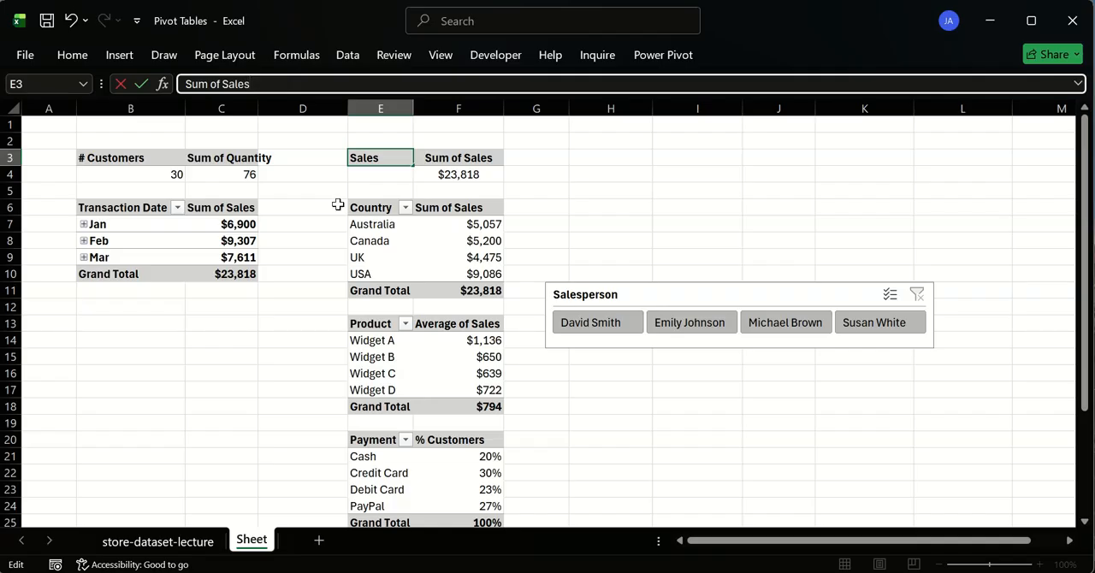
pyautogui.click(490, 157)
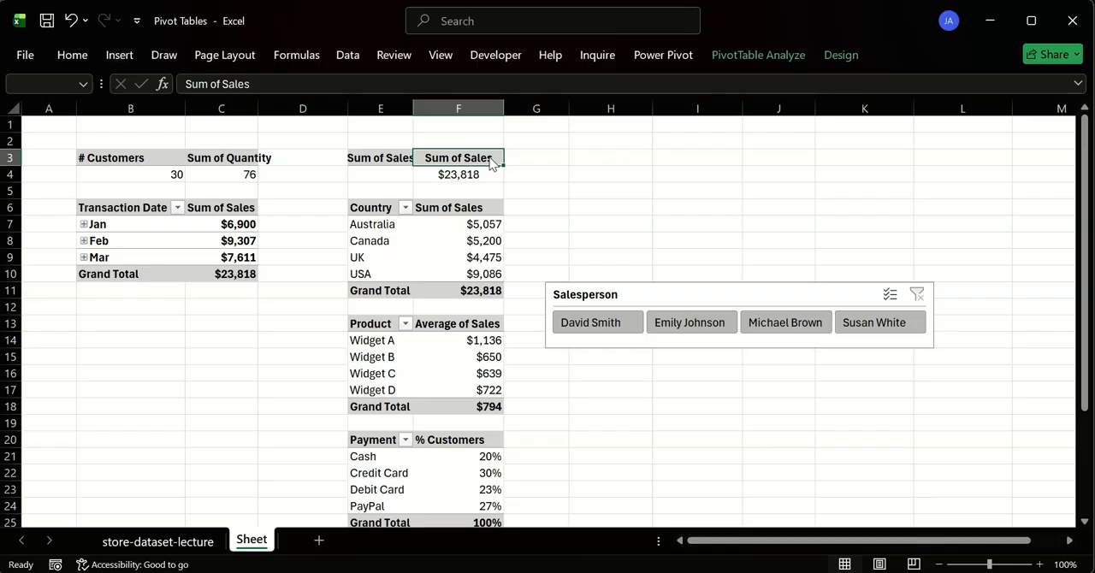
# - Try to clear the Sum of Sales pivot table's header in F3
pyautogui.moveTo(493, 162); pyautogui.dragTo(499, 171)
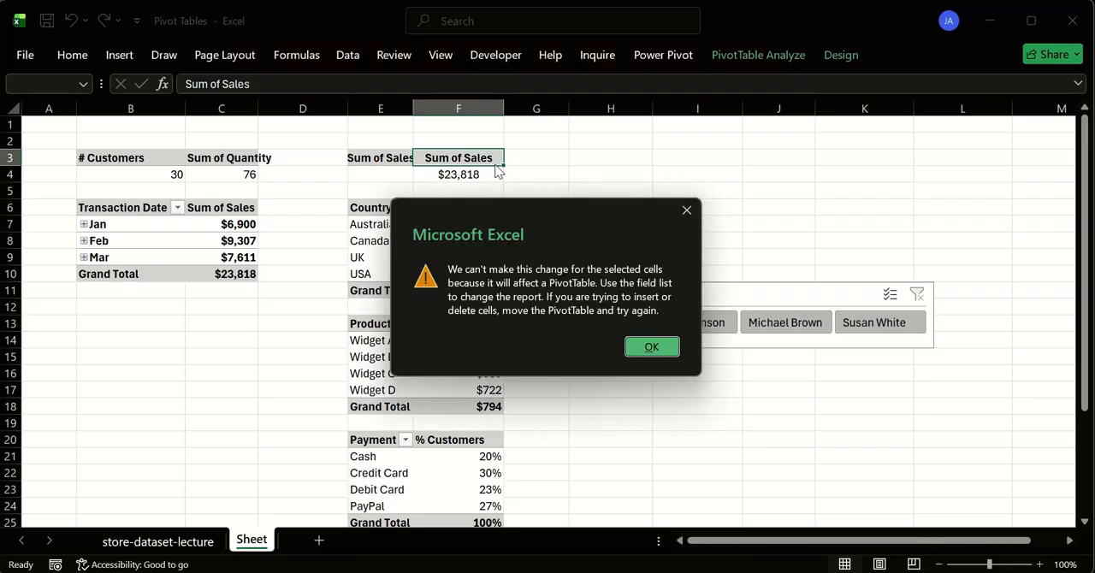
pyautogui.click(687, 211)
pyautogui.click(448, 85)
pyautogui.press('BackSpace')
pyautogui.press('BackSpace')
pyautogui.press('BackSpace')
pyautogui.press('BackSpace')
pyautogui.press('BackSpace')
pyautogui.press('BackSpace')
pyautogui.press('BackSpace')
pyautogui.press('BackSpace')
pyautogui.press('BackSpace')
pyautogui.press('BackSpace')
pyautogui.press('BackSpace')
pyautogui.press('BackSpace')
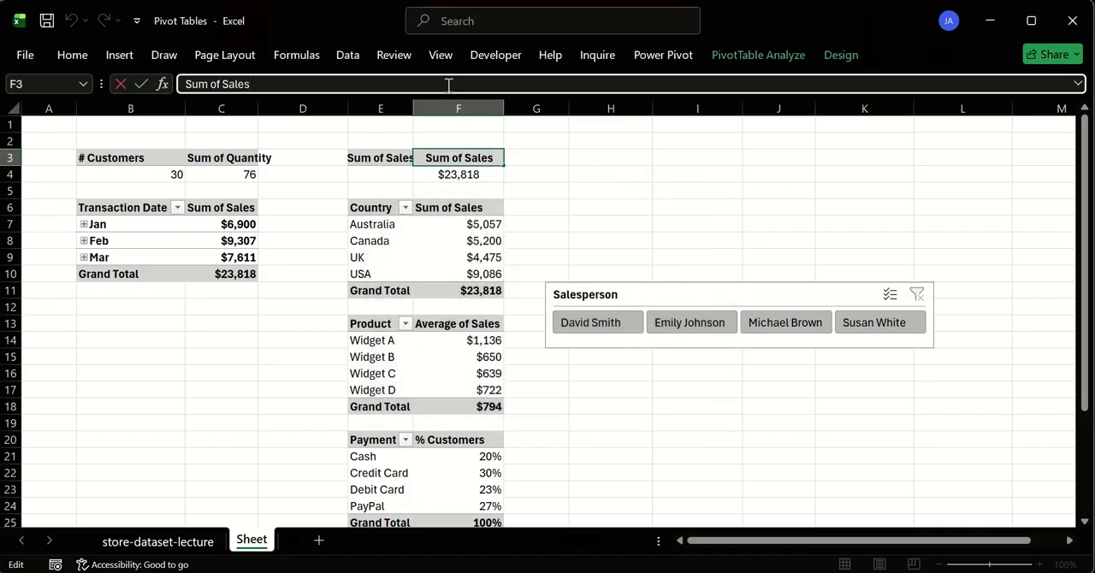
pyautogui.press('Return')
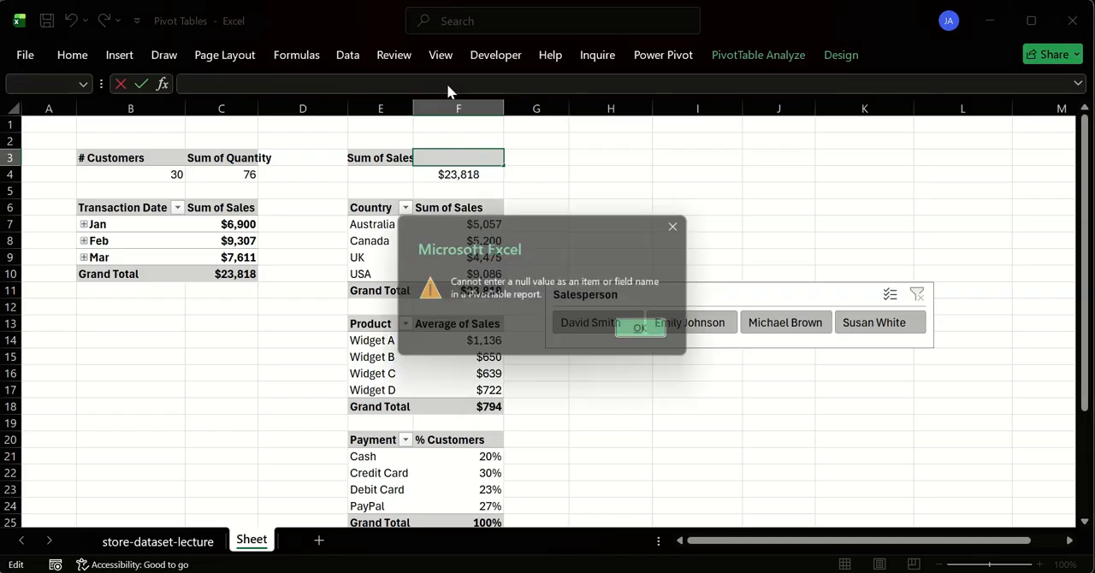
pyautogui.click(652, 331)
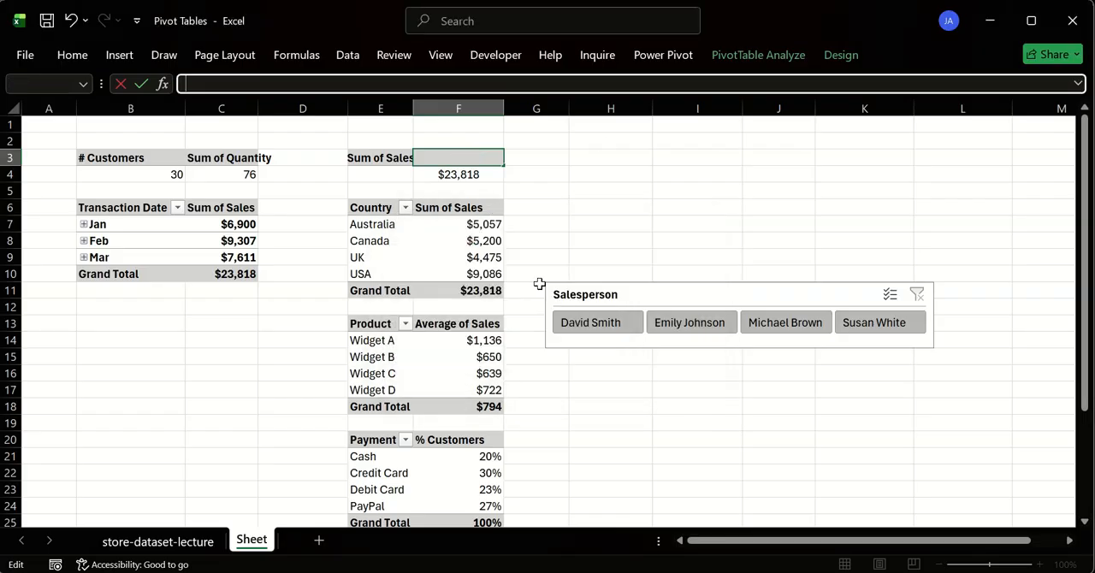
# - Replace the pivot table's header in F3 with a single period
pyautogui.click(387, 163)
pyautogui.click(652, 331)
pyautogui.click(485, 171)
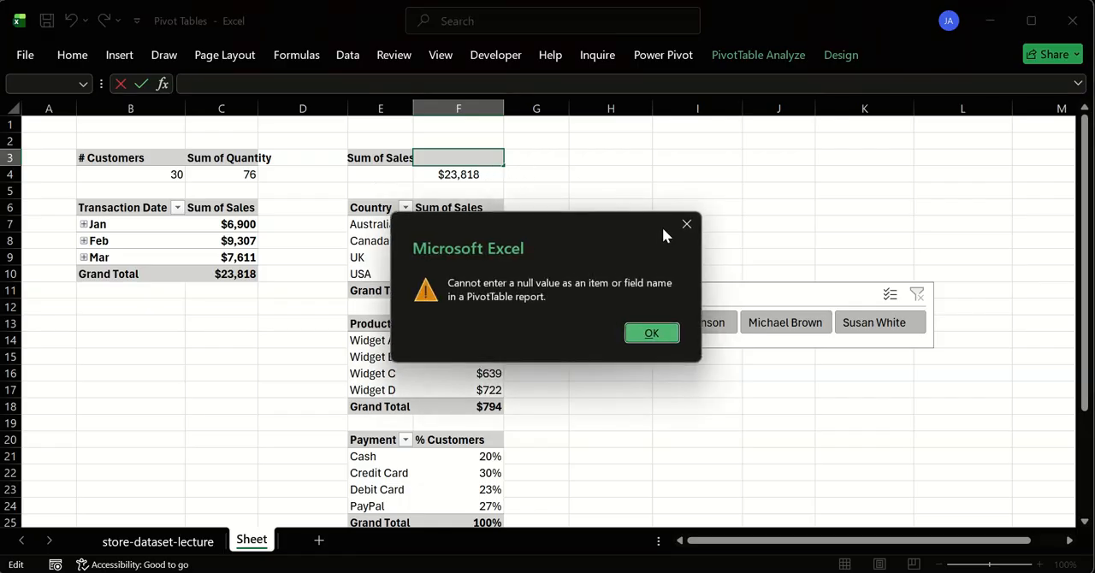
pyautogui.press('Escape')
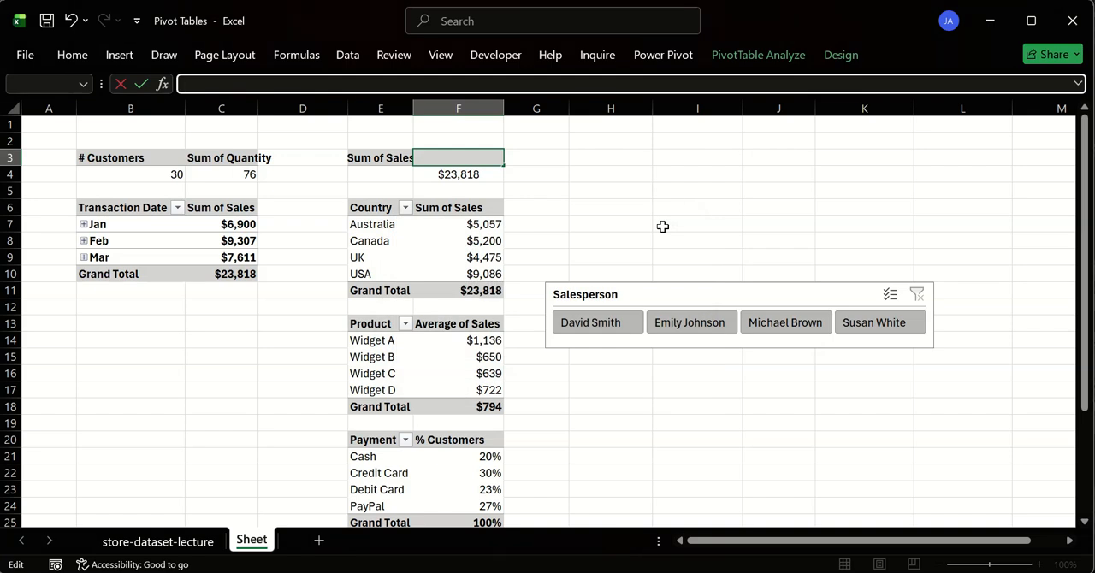
pyautogui.press('Return')
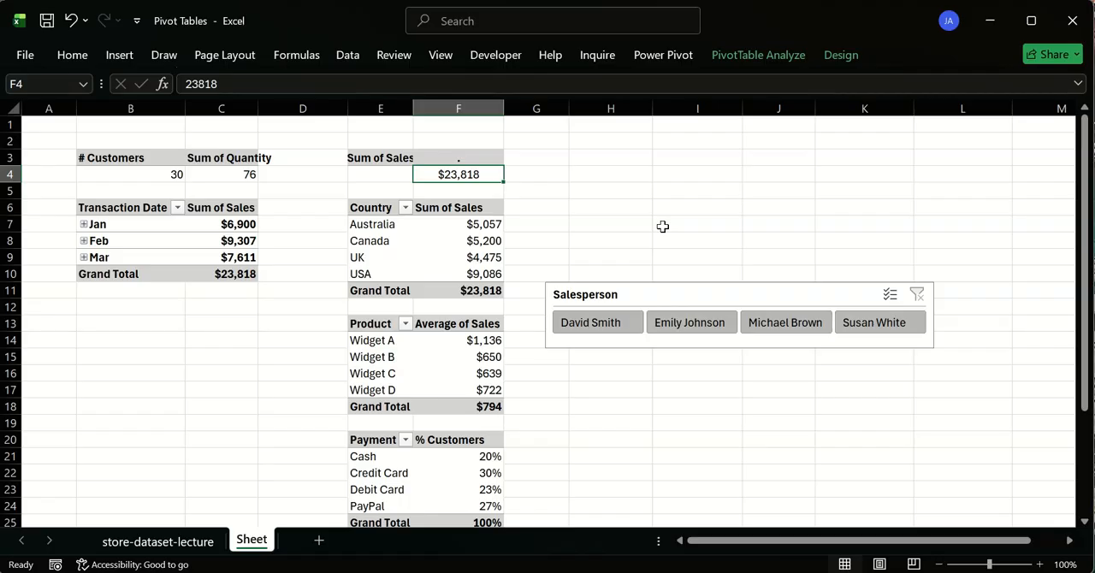
# - Left-align the header cells E3:F3 and autofit column E to the Sum of Sales label
pyautogui.moveTo(389, 158); pyautogui.dragTo(429, 158)
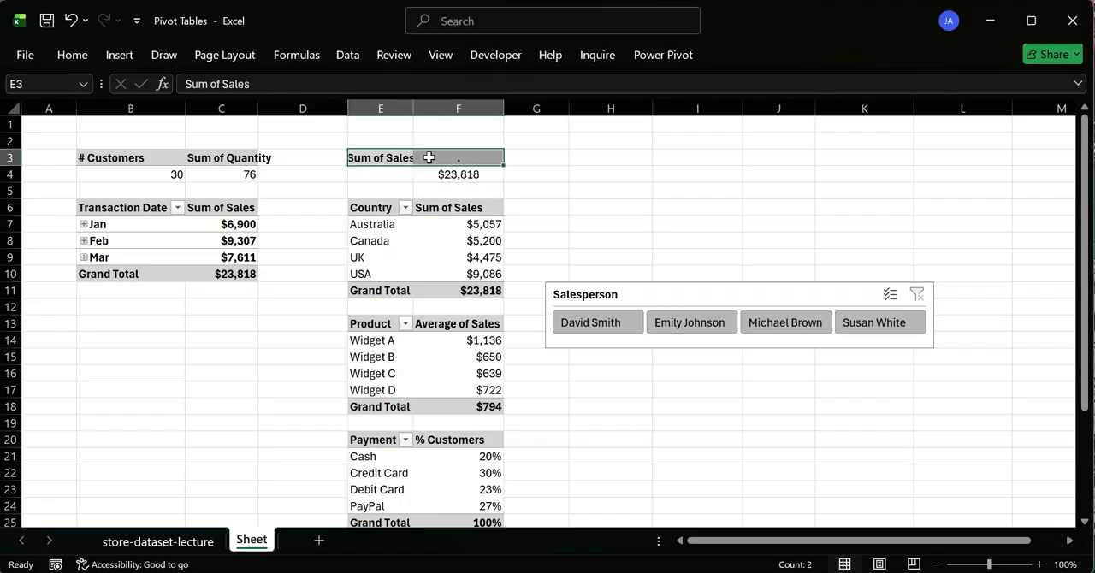
pyautogui.click(73, 55)
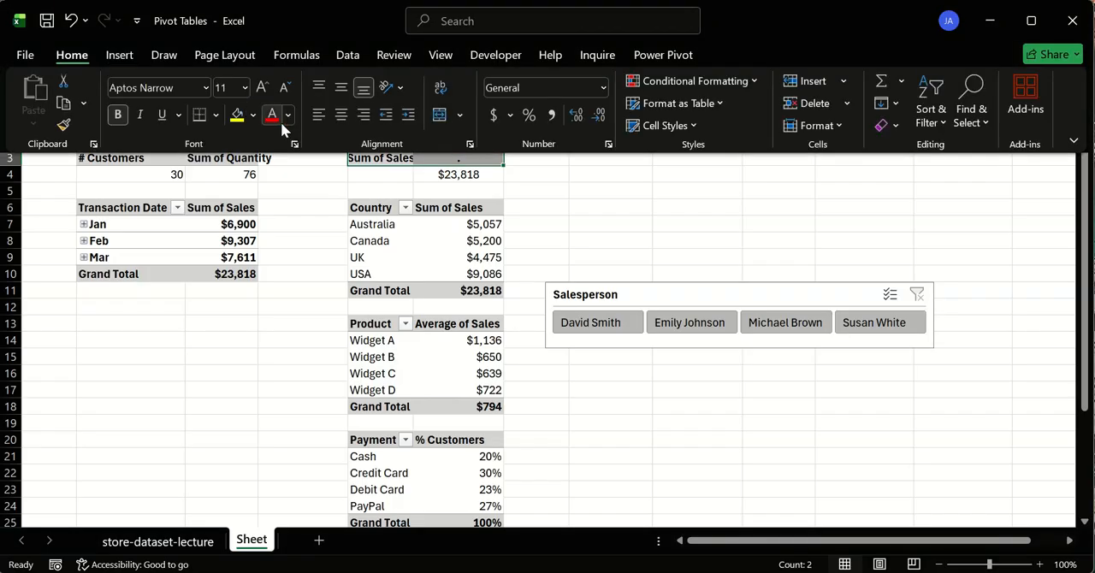
pyautogui.click(340, 114)
pyautogui.click(572, 175)
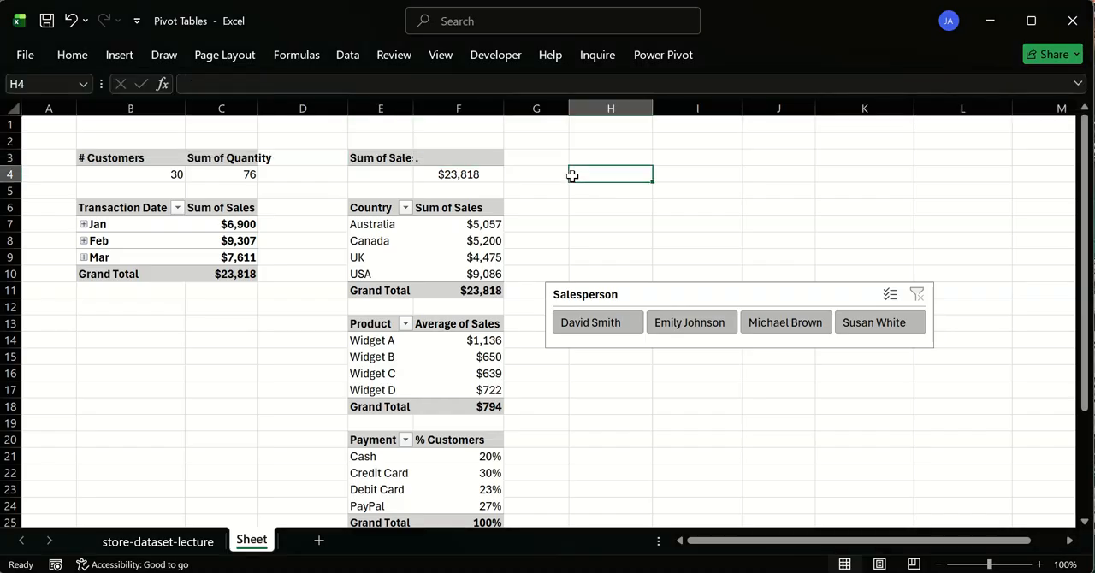
pyautogui.doubleClick(415, 108)
pyautogui.click(453, 162)
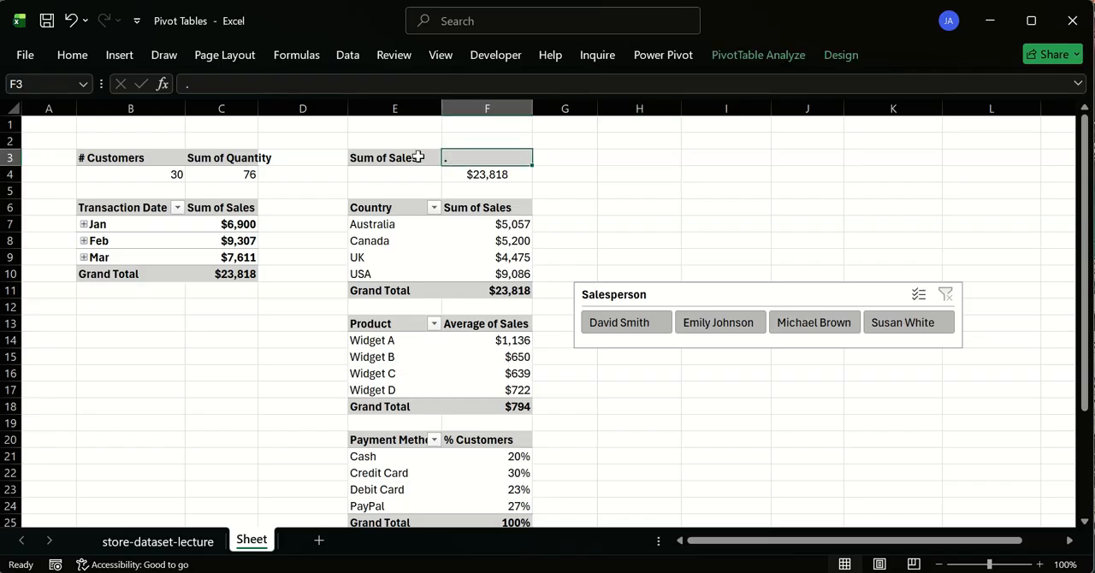
# - Undo the period header, the E3 label and the column autofit around the Sum of Sales summary pivot
pyautogui.click(655, 177)
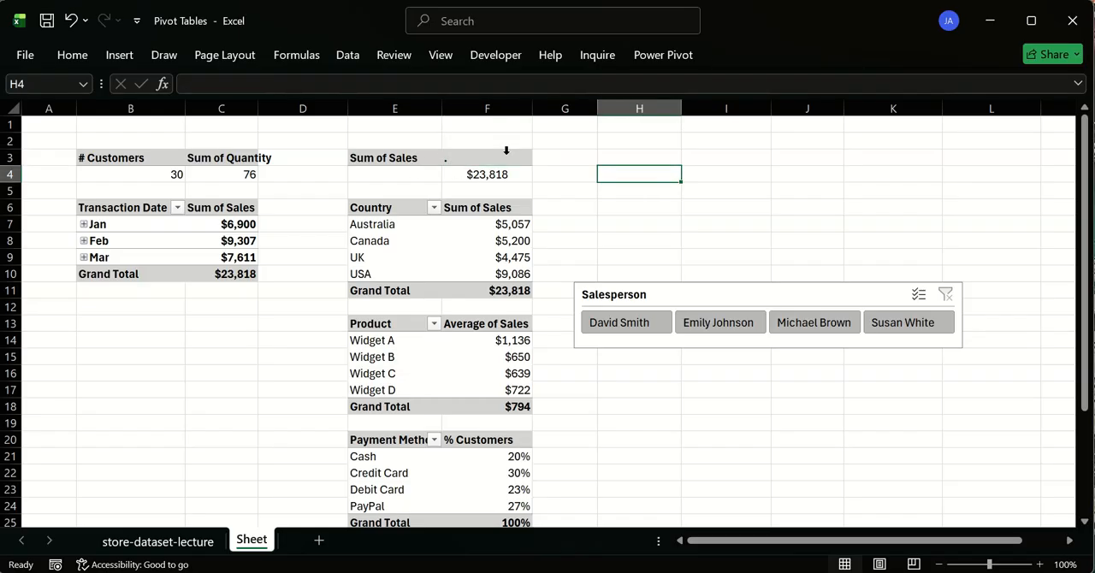
pyautogui.hotkey('ctrl', 'z')
pyautogui.hotkey('ctrl', 'z')
pyautogui.hotkey('ctrl', 'z')
pyautogui.hotkey('ctrl', 'z')
pyautogui.hotkey('ctrl', 'z')
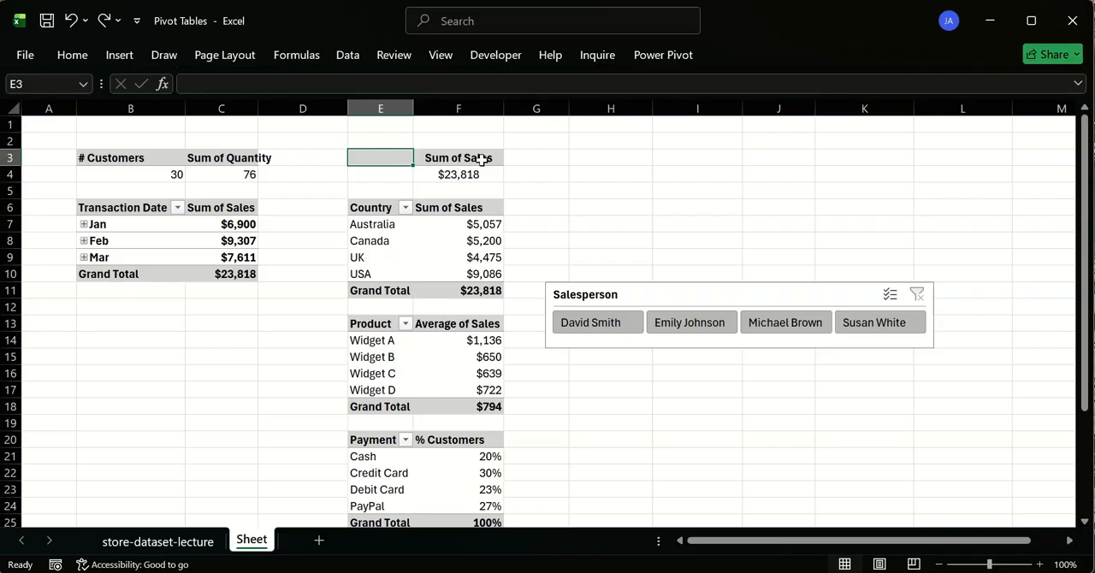
pyautogui.click(480, 159)
pyautogui.hotkey('ctrl', 'c')
pyautogui.click(544, 168)
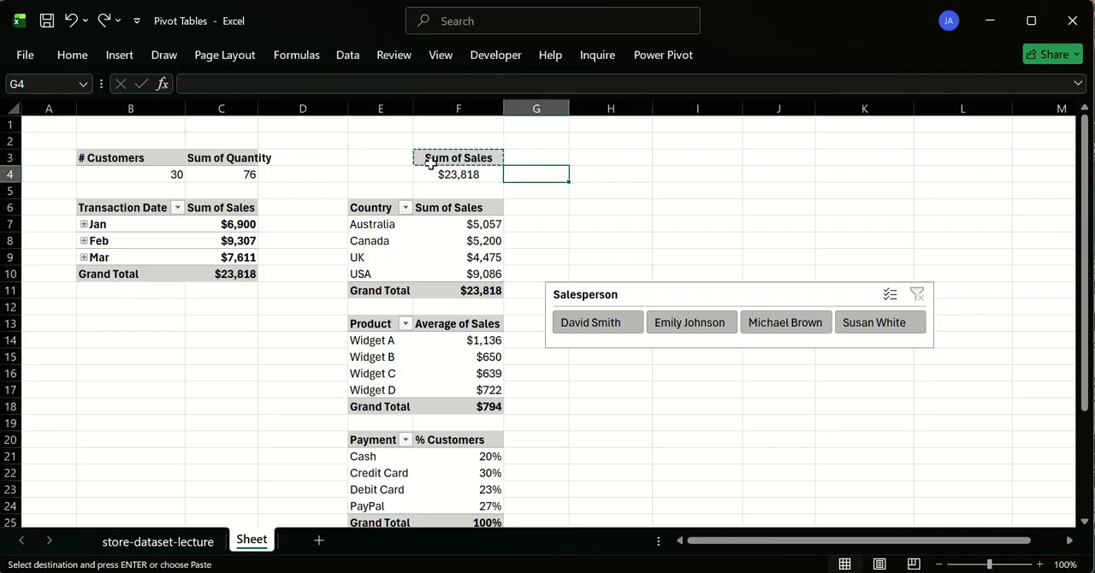
pyautogui.doubleClick(586, 169)
pyautogui.press('Escape')
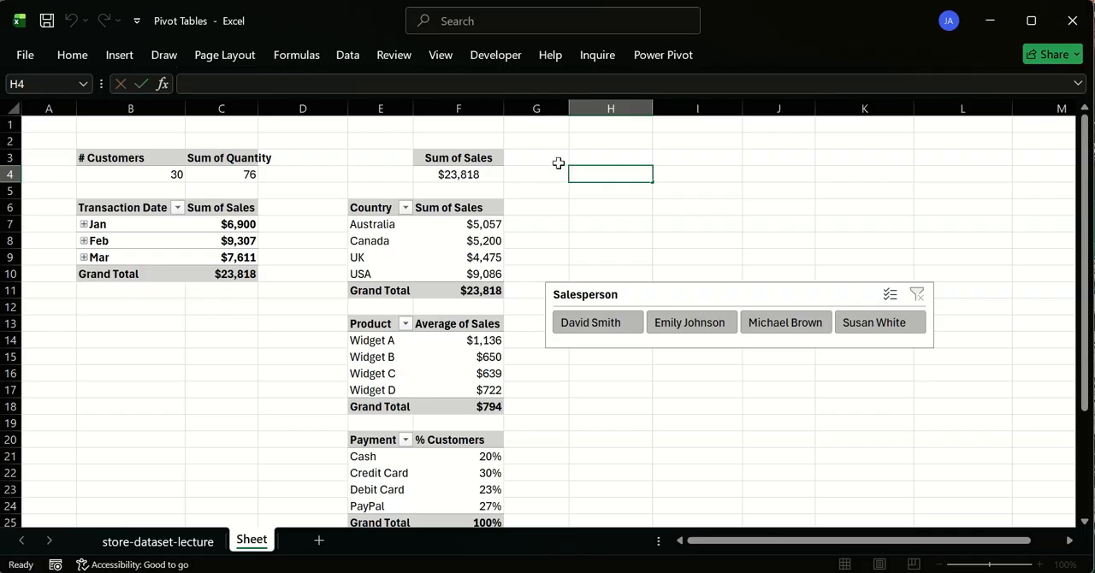
pyautogui.click(557, 161)
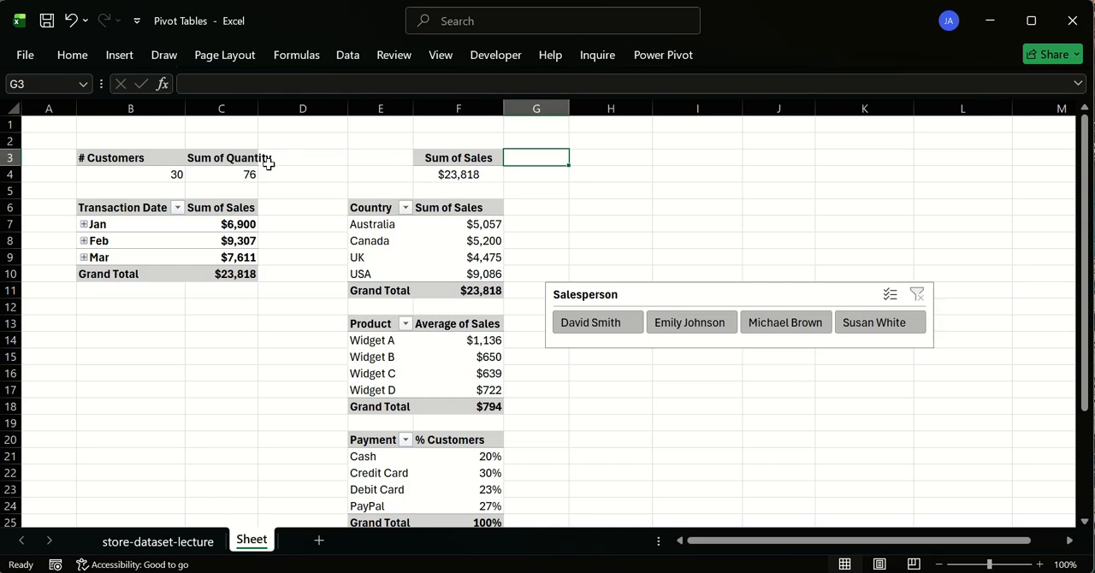
# - Undo the header alignment and the Sum of Quantity pivot's move, restoring it to D3:D4
pyautogui.hotkey('ctrl', 'z')
pyautogui.hotkey('ctrl', 'z')
pyautogui.hotkey('ctrl', 'z')
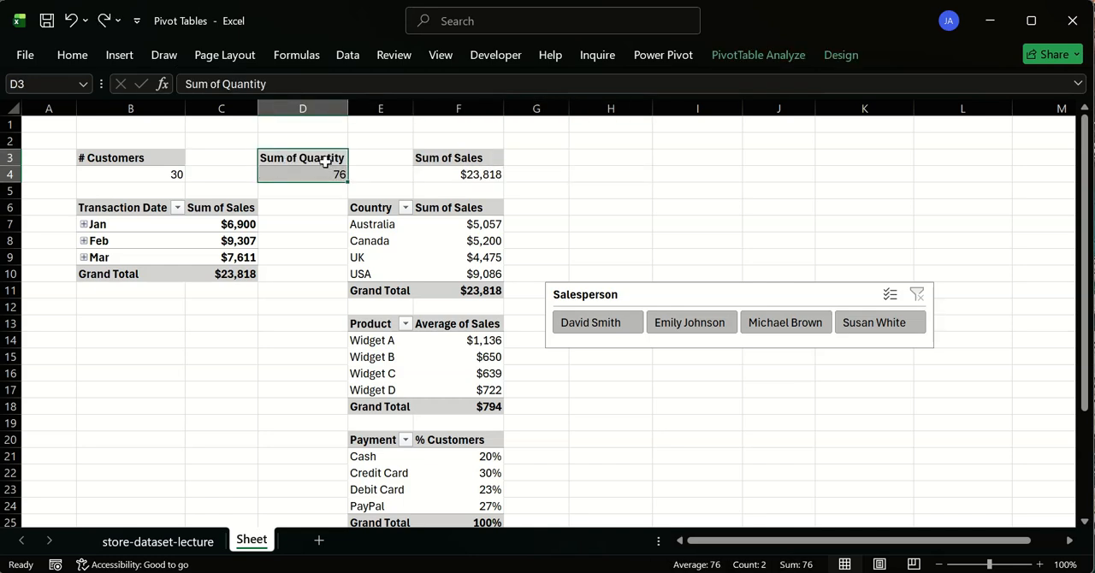
pyautogui.click(423, 158)
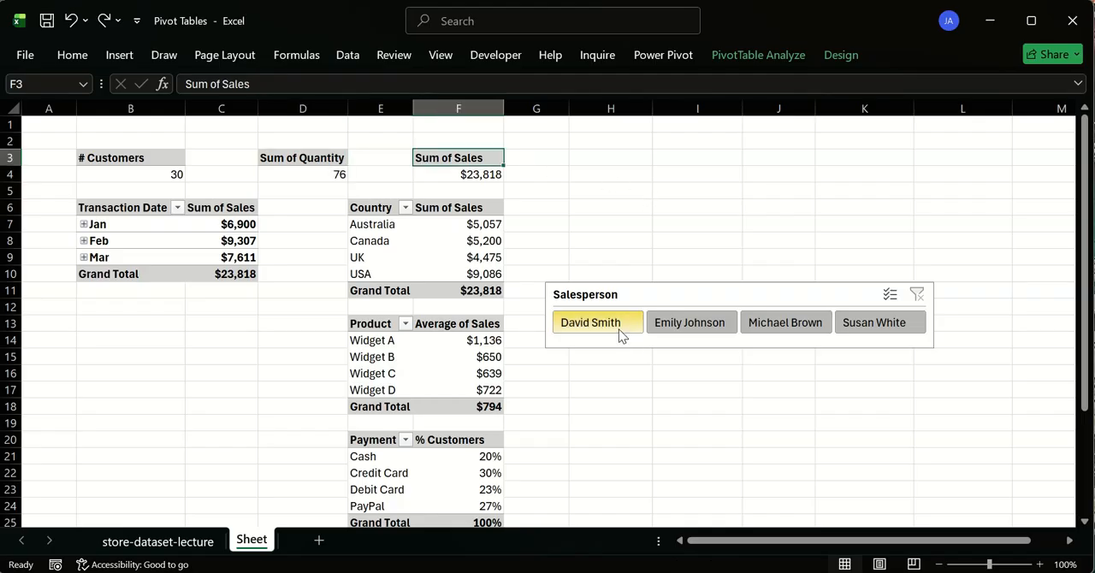
# - Place the Salesperson slicer beside the Sum of Sales summary pivot and insert two blank rows at row 2
pyautogui.moveTo(687, 291); pyautogui.dragTo(660, 159)
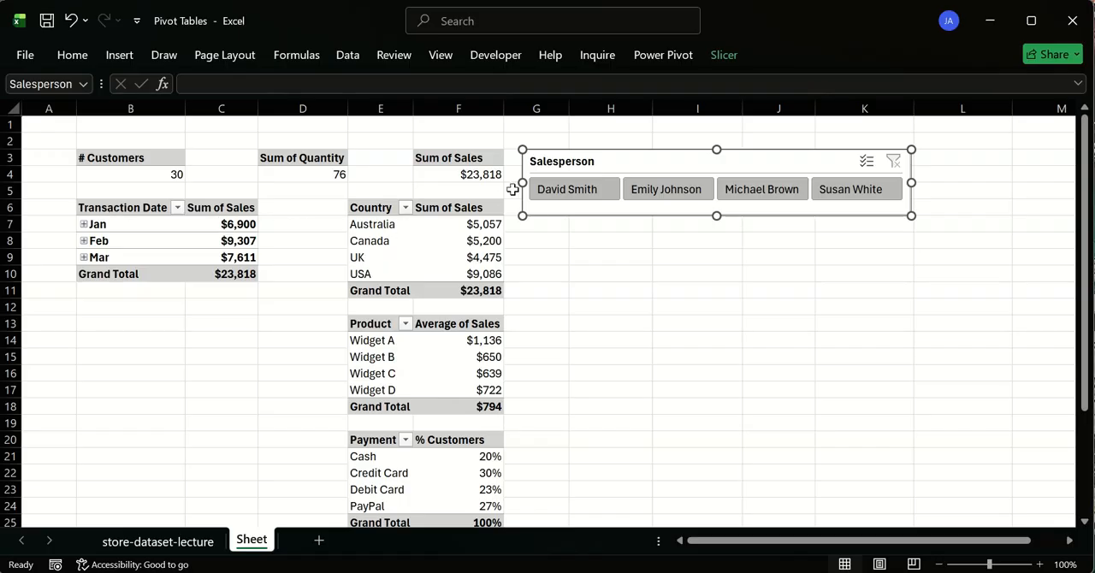
pyautogui.moveTo(108, 208); pyautogui.dragTo(200, 275)
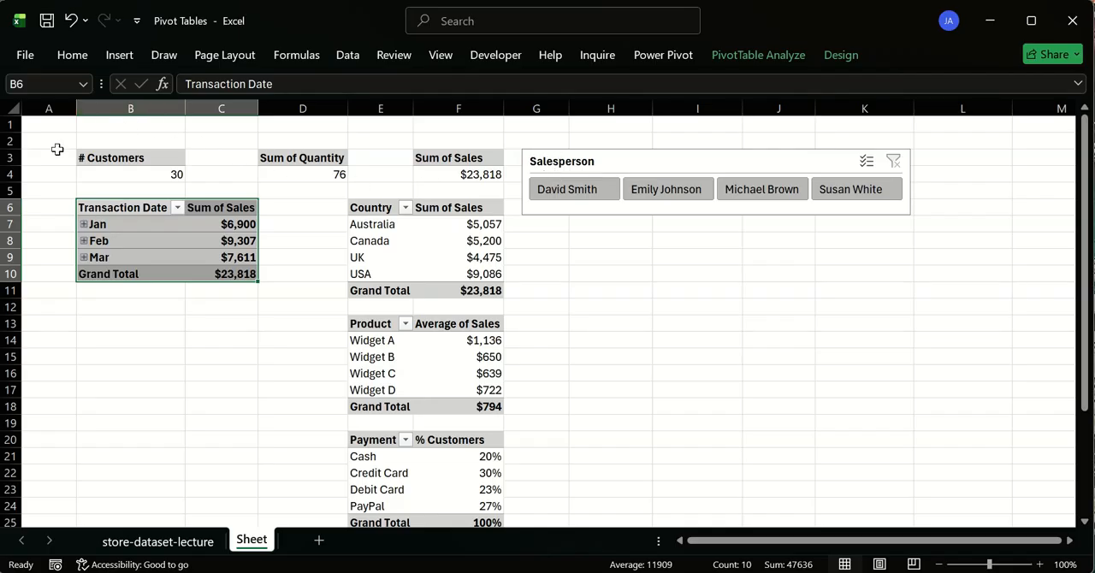
pyautogui.click(7, 139)
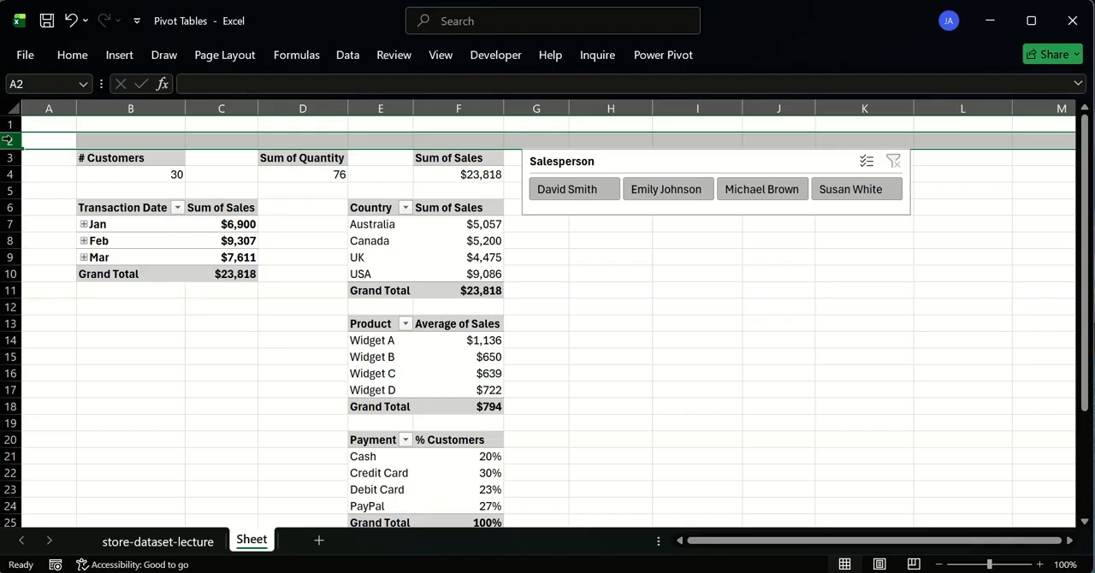
pyautogui.hotkey('ctrl', 'shift', '=')
pyautogui.hotkey('ctrl', 'shift', '=')
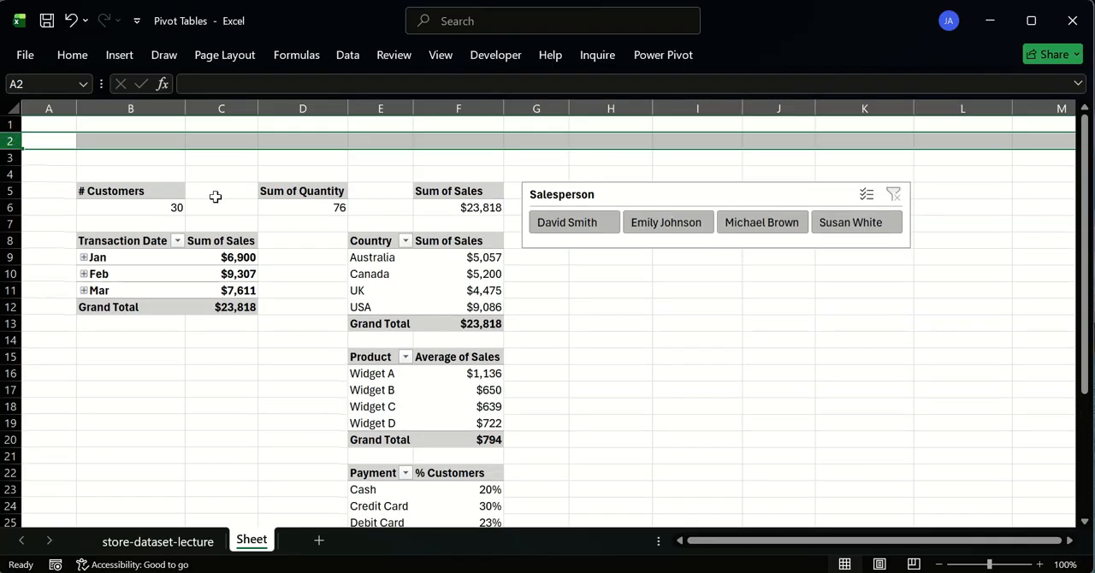
# - Move the Salesperson slicer above the summary pivots and resize it to span columns B to F in rows 1 to 4
pyautogui.moveTo(621, 191); pyautogui.dragTo(172, 122)
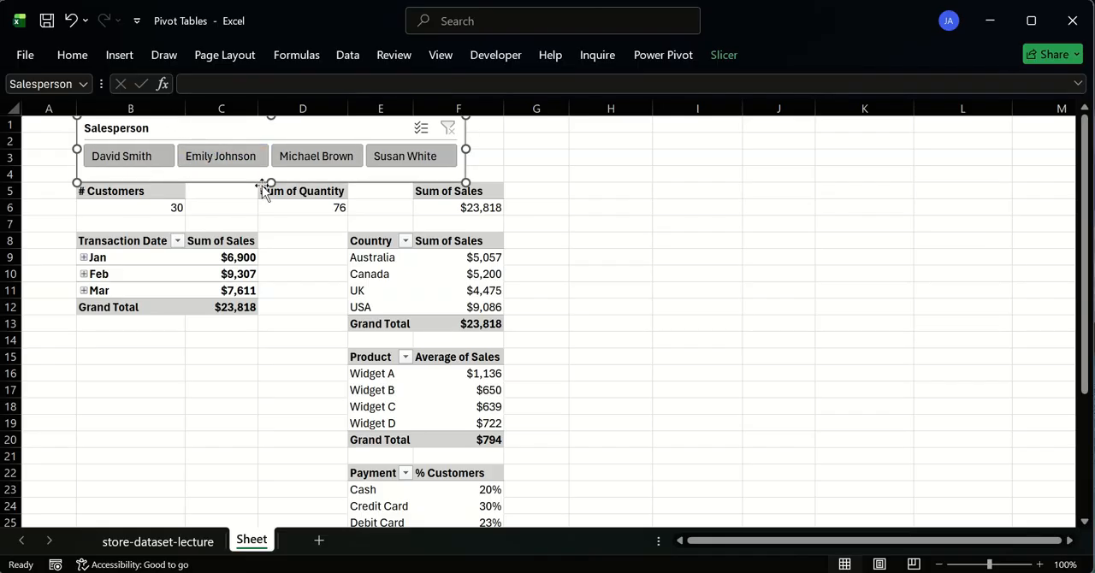
pyautogui.moveTo(270, 182); pyautogui.dragTo(269, 177)
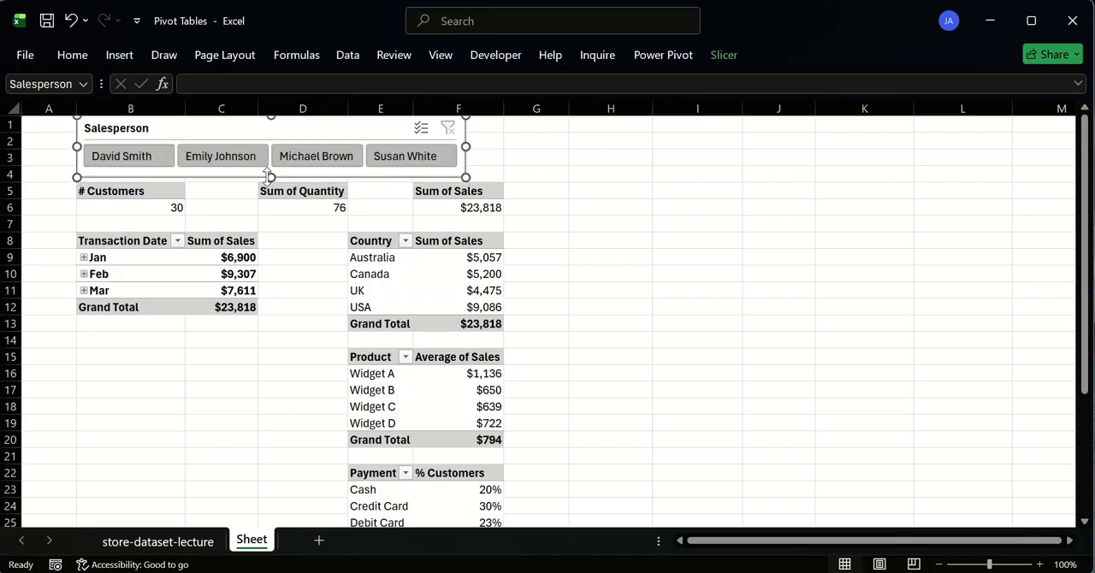
pyautogui.moveTo(466, 147); pyautogui.dragTo(505, 140)
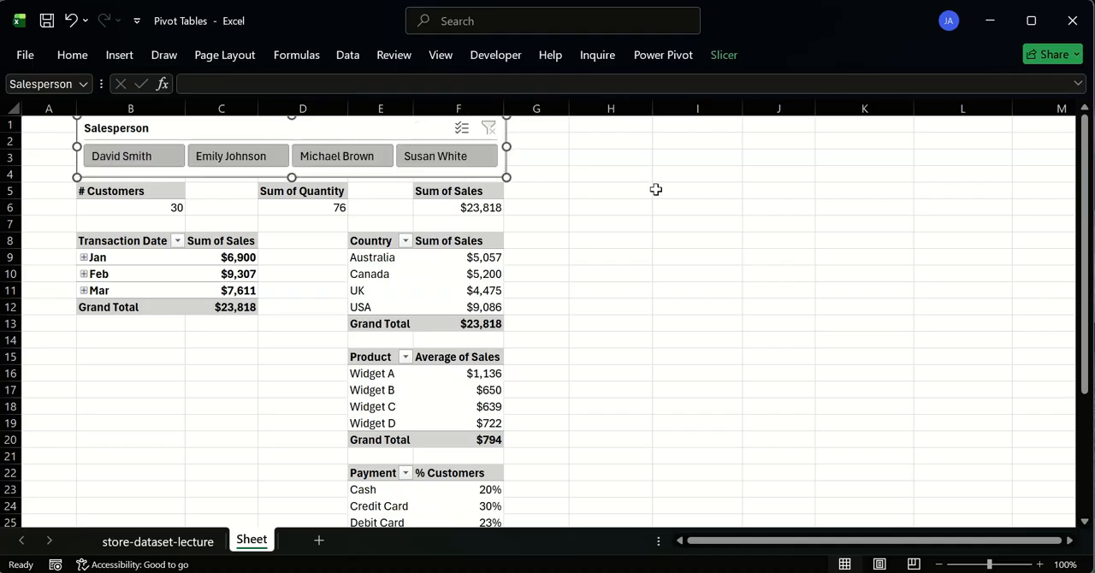
pyautogui.click(655, 190)
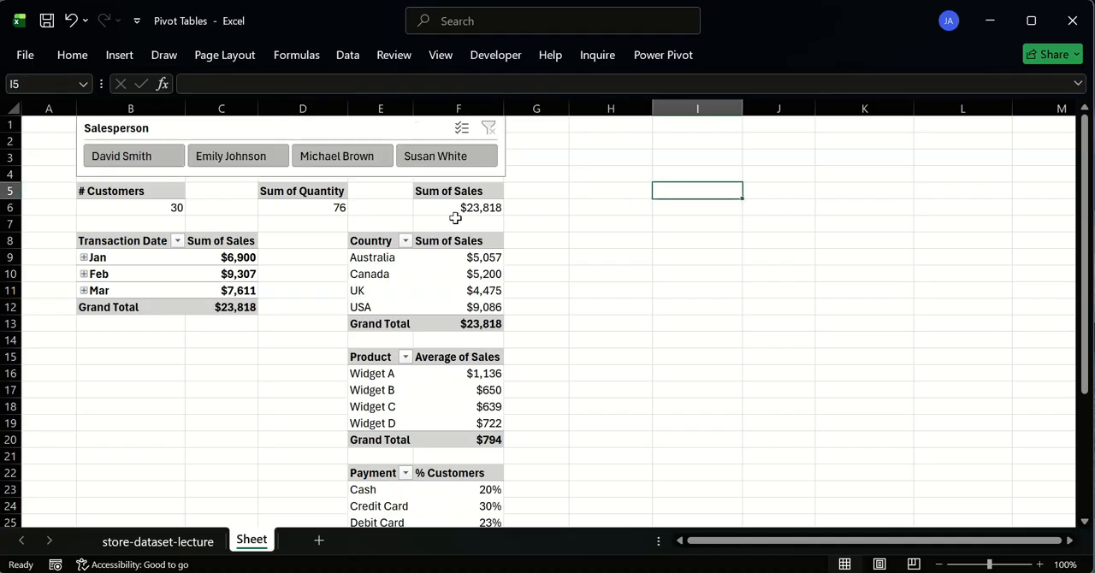
# - Test the Salesperson slicer by filtering for the salespeople one after another, and clear the filter
pyautogui.click(156, 158)
pyautogui.click(225, 156)
pyautogui.click(330, 158)
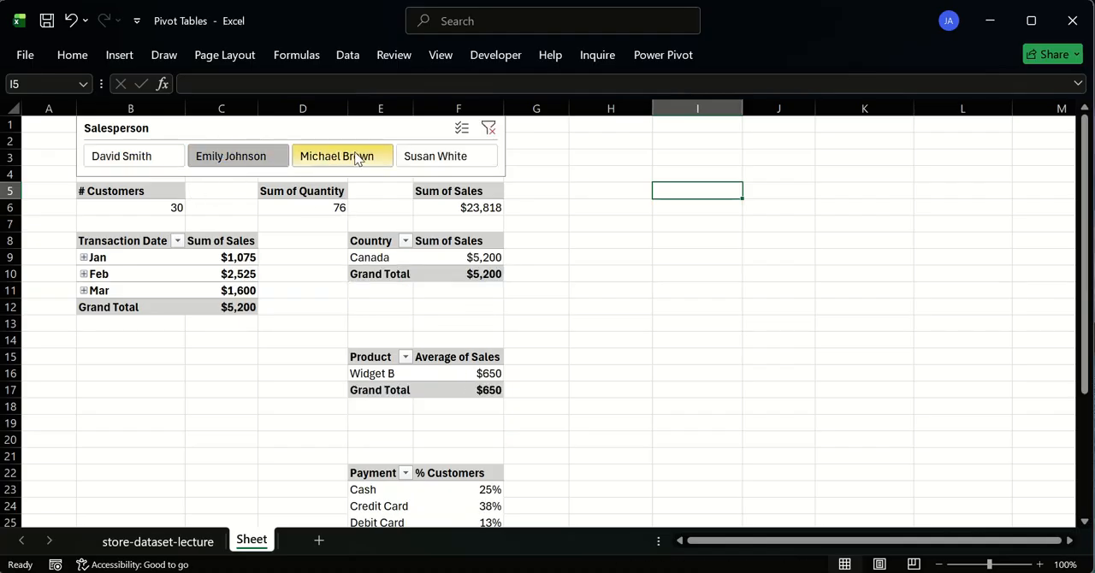
pyautogui.click(460, 158)
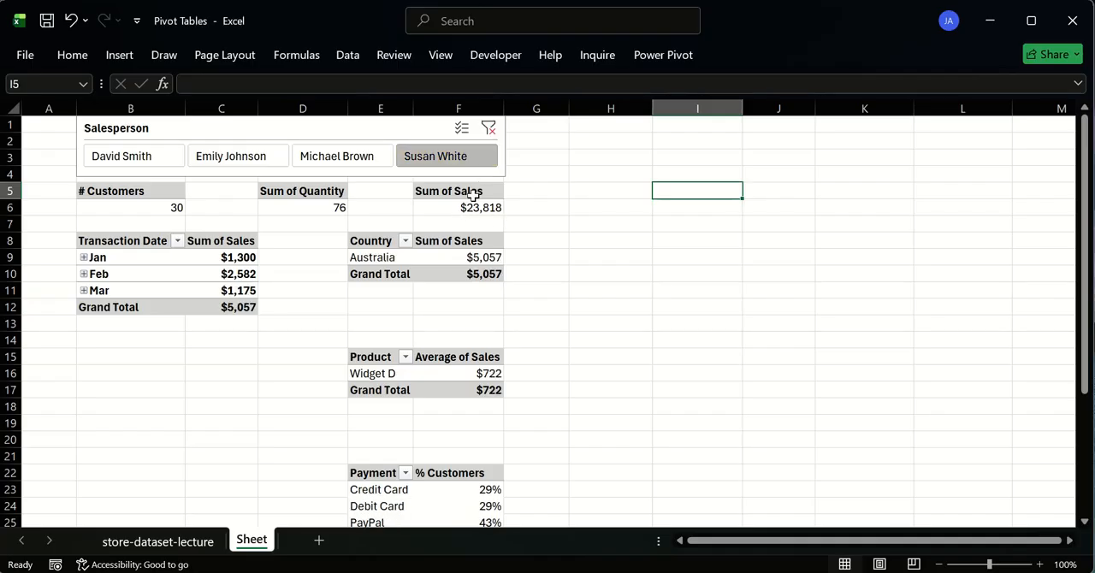
pyautogui.click(489, 127)
# - Rename the Sum of Sales summary pivot table in F5 with a total revenue name beginning "total_reve"
pyautogui.rightClick(449, 191)
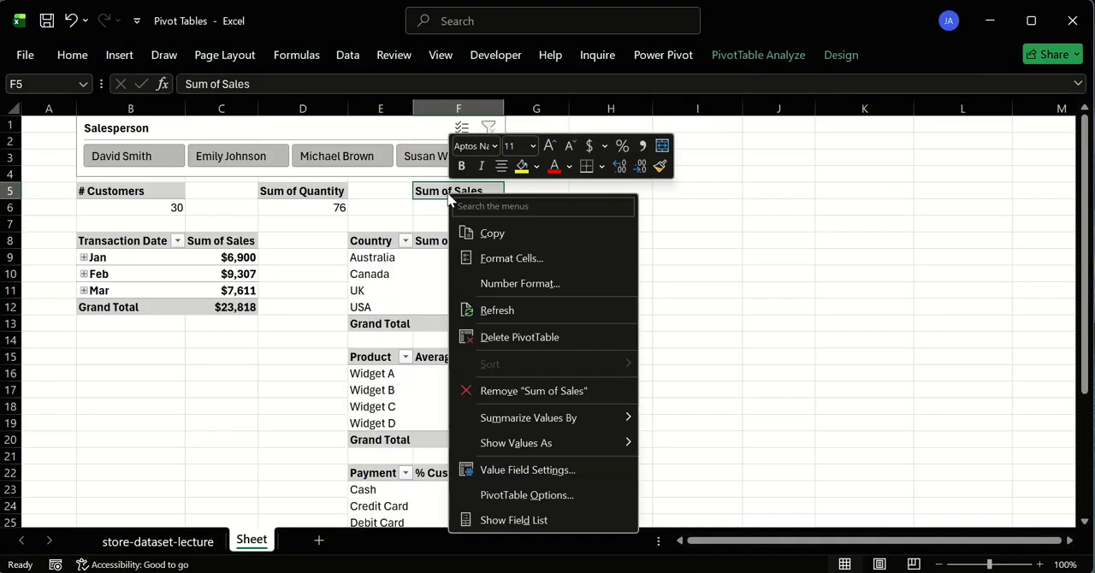
pyautogui.click(437, 196)
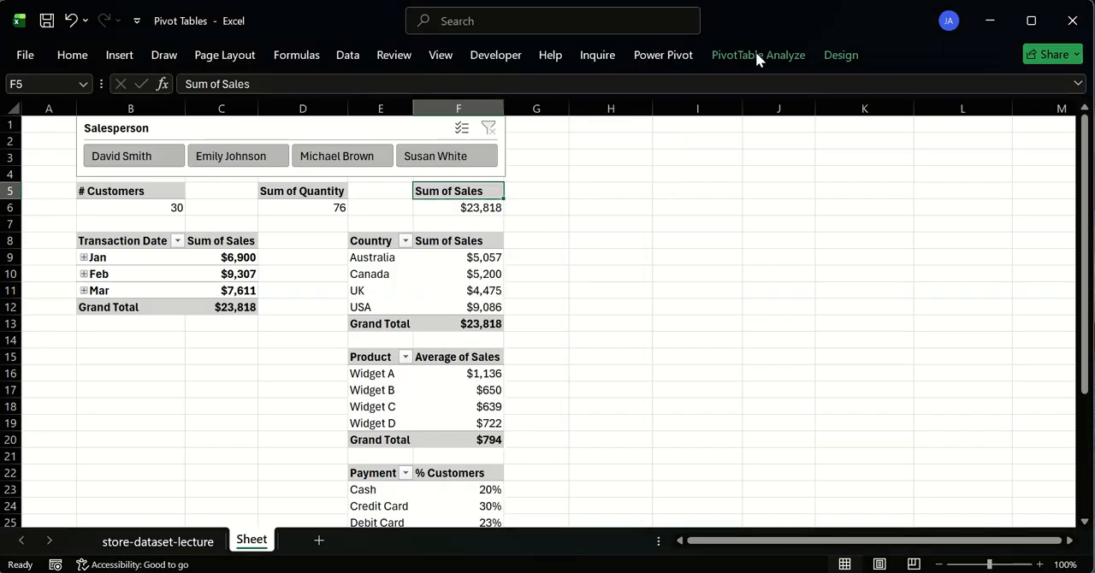
pyautogui.click(763, 55)
pyautogui.click(41, 122)
pyautogui.click(78, 182)
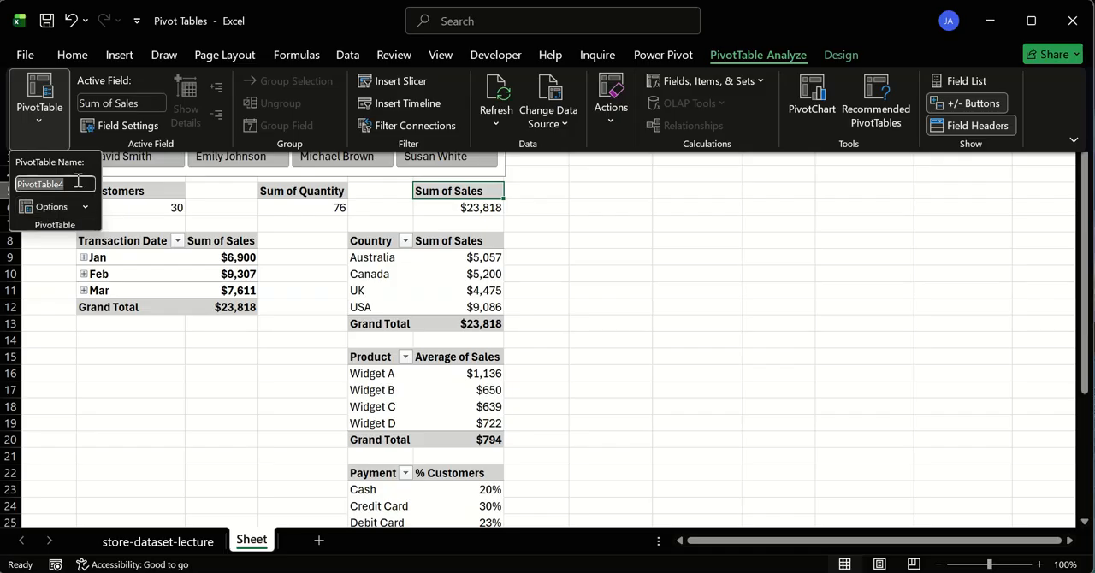
pyautogui.write('toal')
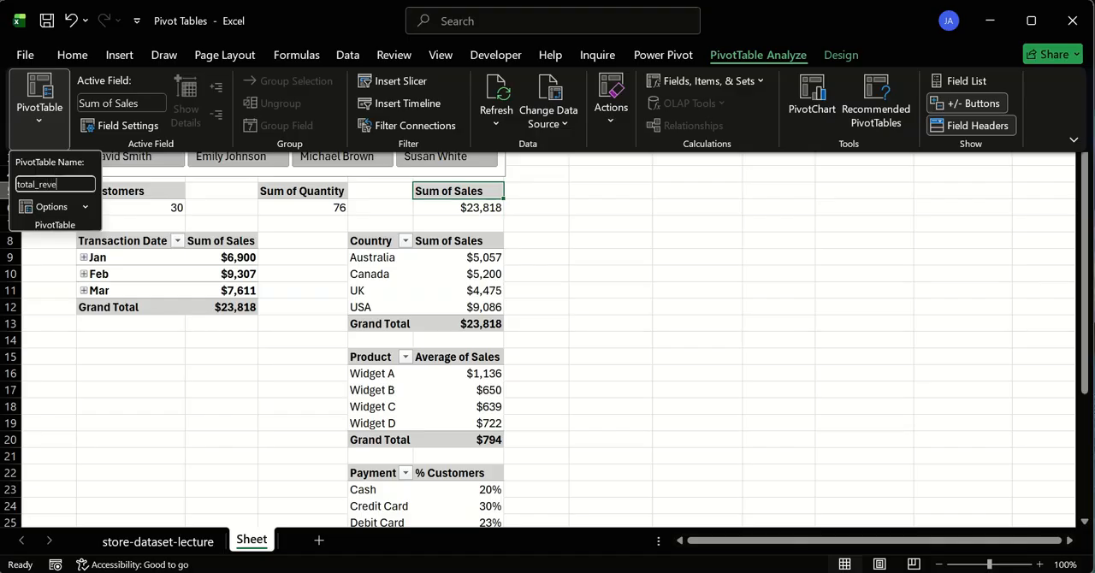
pyautogui.press('Return')
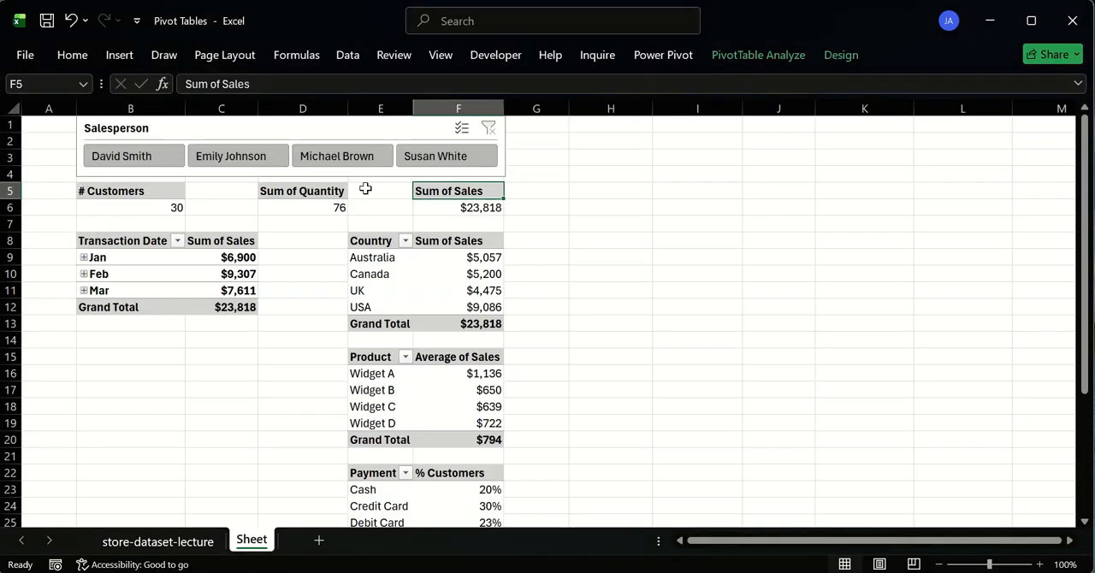
# - Rename the Sum of Quantity pivot table in D5 as total-qty_sold
pyautogui.click(337, 187)
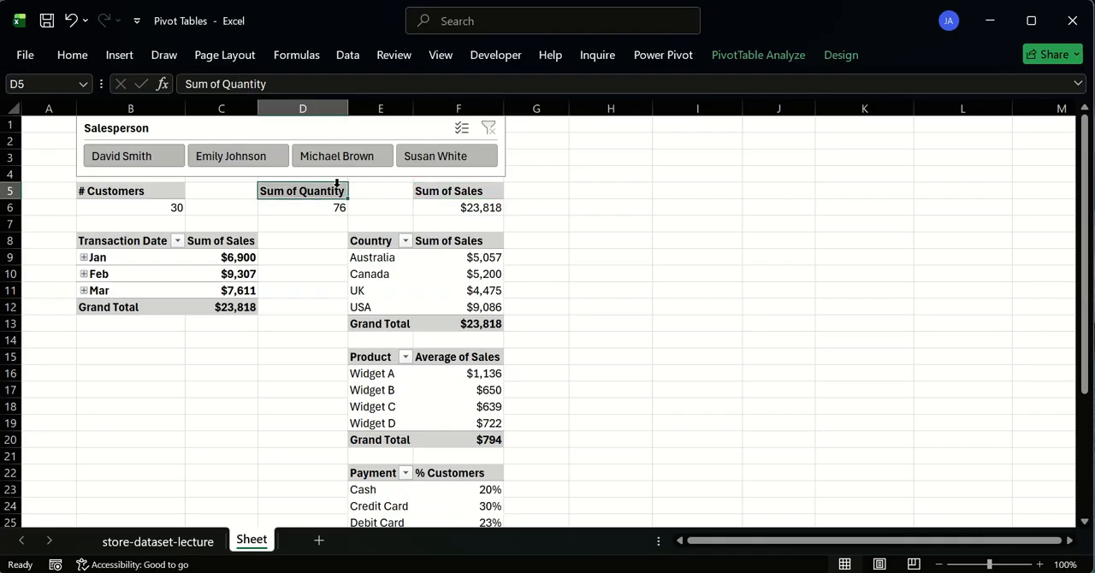
pyautogui.click(756, 53)
pyautogui.click(40, 118)
pyautogui.doubleClick(57, 183)
pyautogui.write('tot')
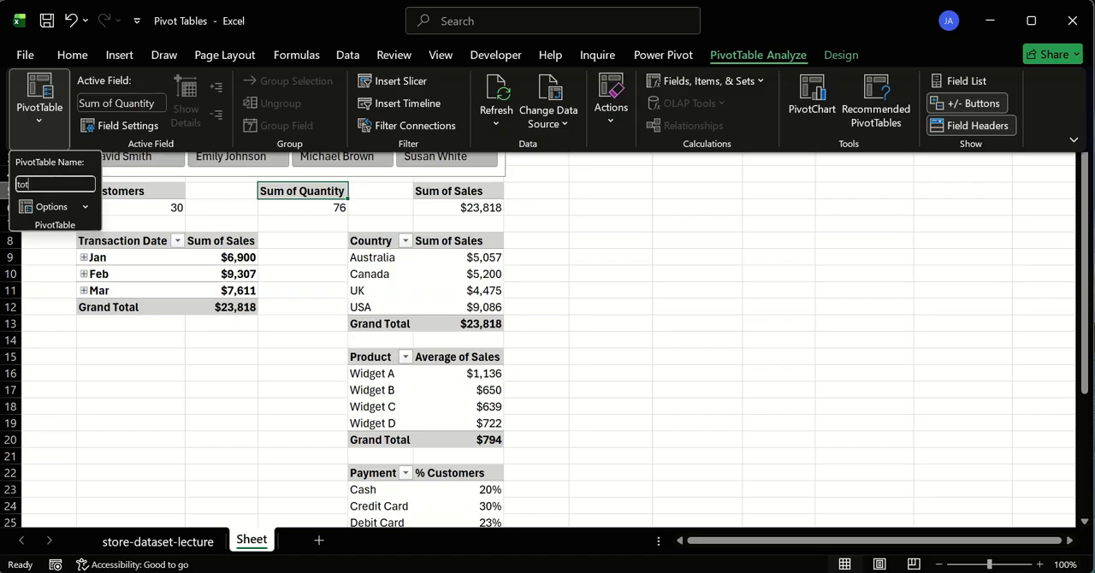
pyautogui.write('a')
pyautogui.write('l-qty_sold')
pyautogui.press('Return')
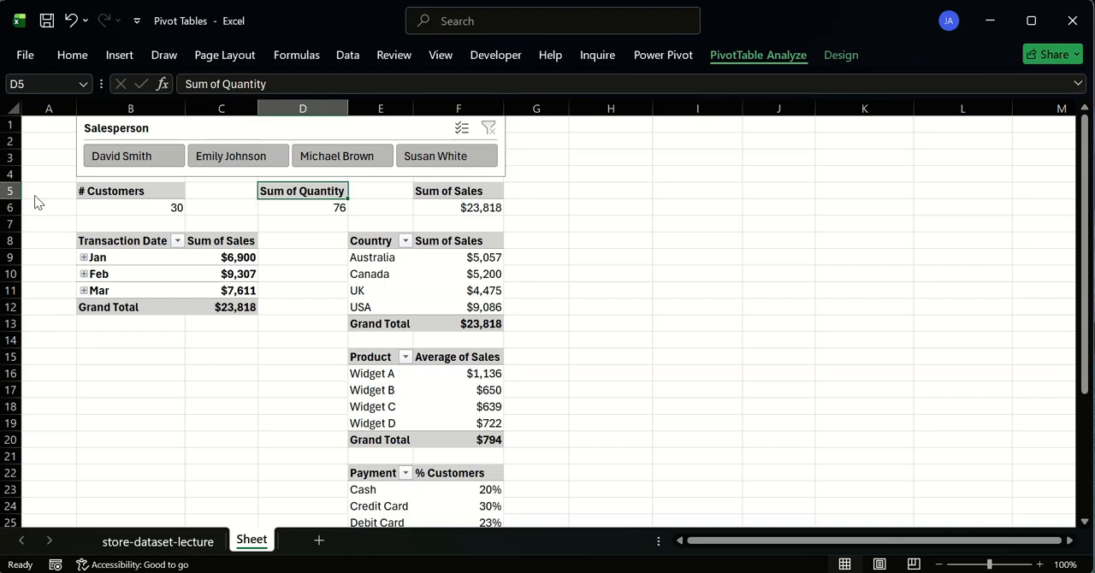
# - Replace the hyphen in the Sum of Quantity pivot table's name so that it reads total qty_sold
pyautogui.click(758, 55)
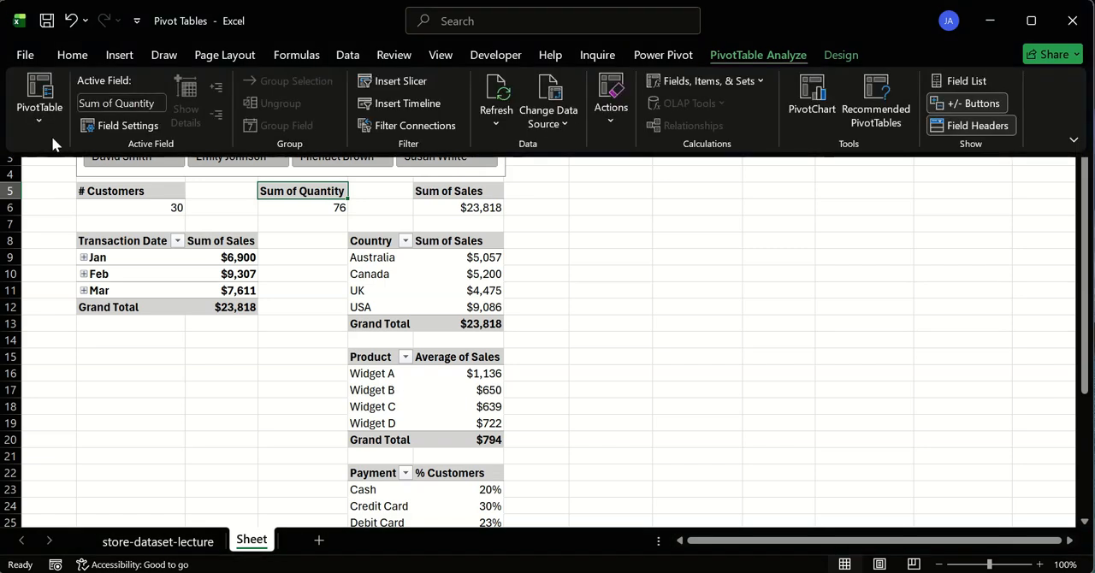
pyautogui.click(43, 120)
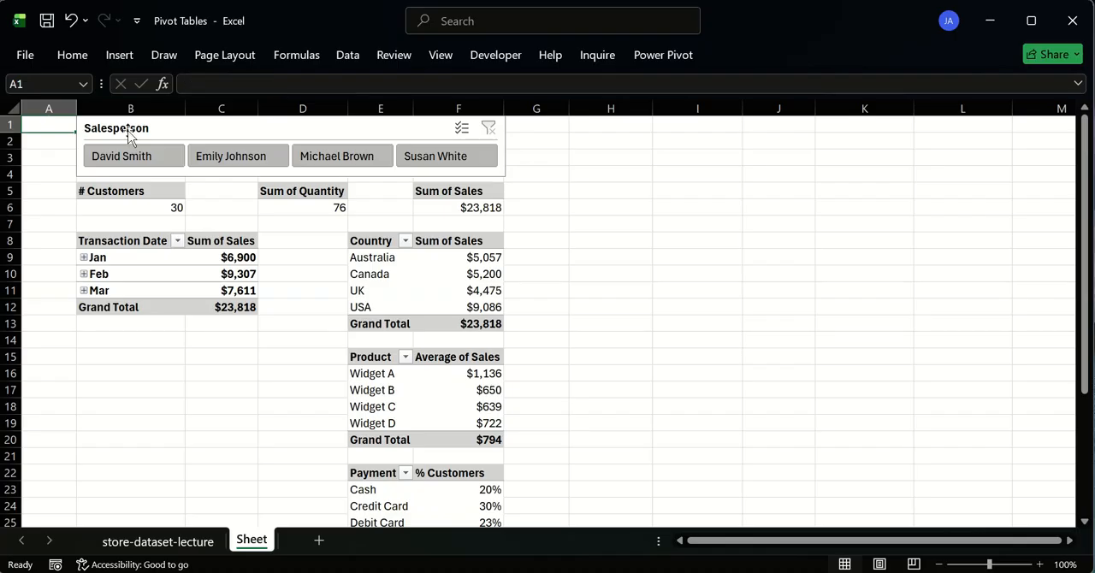
pyautogui.click(321, 191)
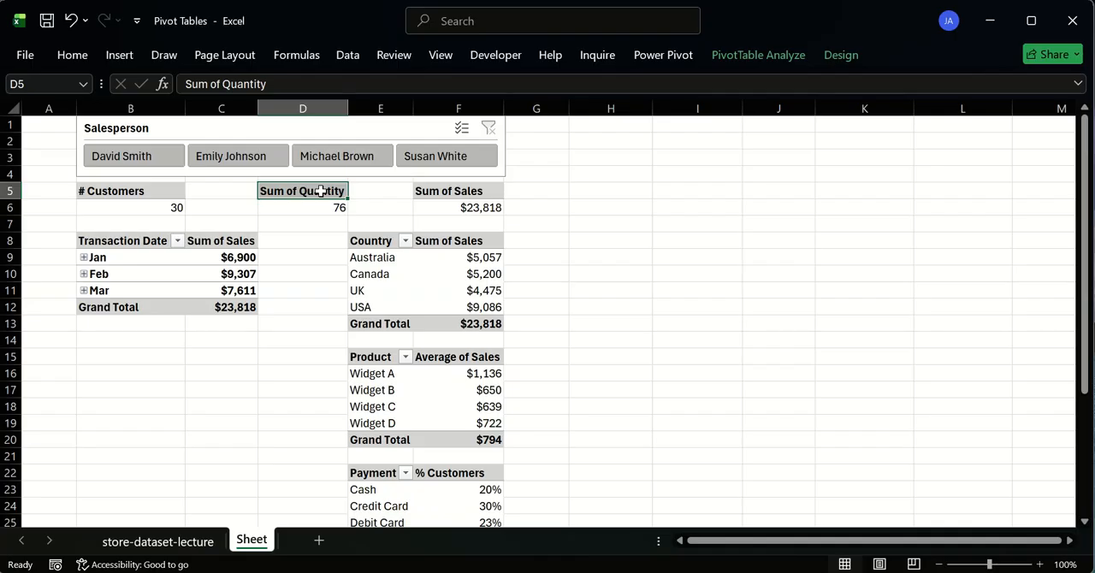
pyautogui.click(770, 50)
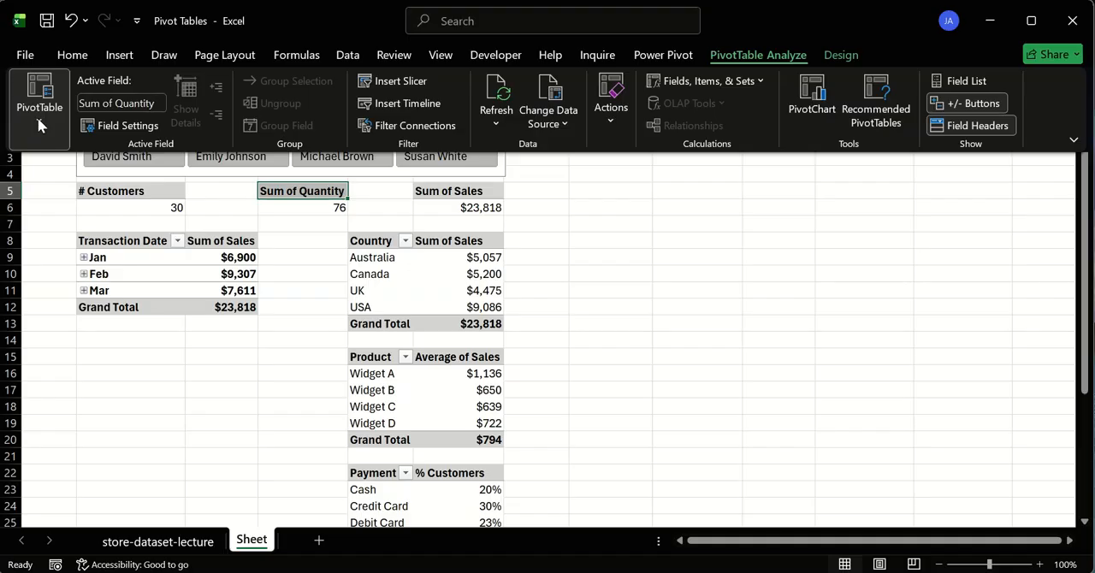
pyautogui.click(39, 120)
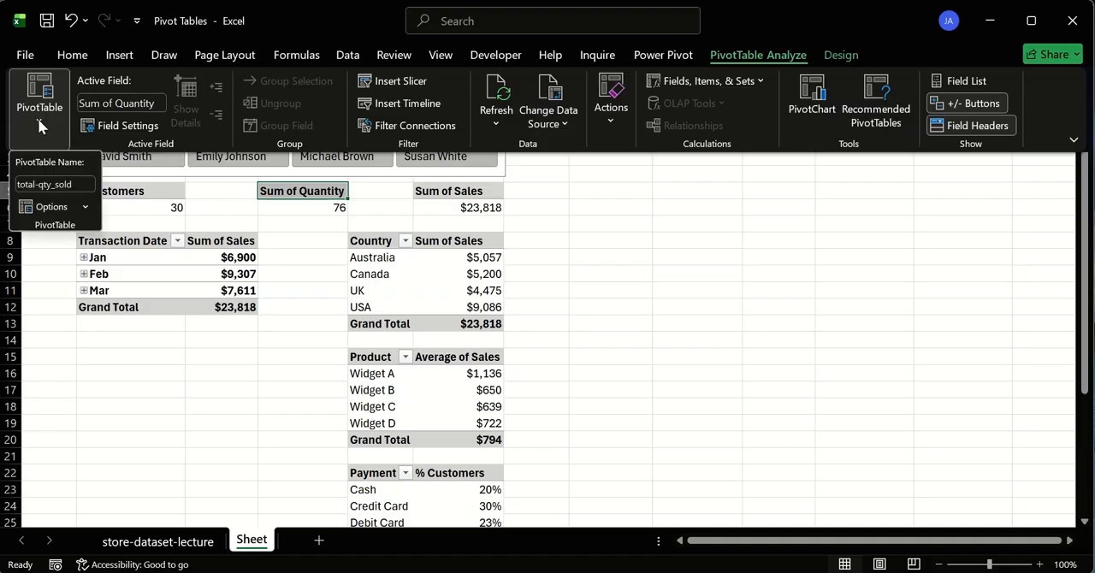
pyautogui.click(40, 185)
pyautogui.click(71, 183)
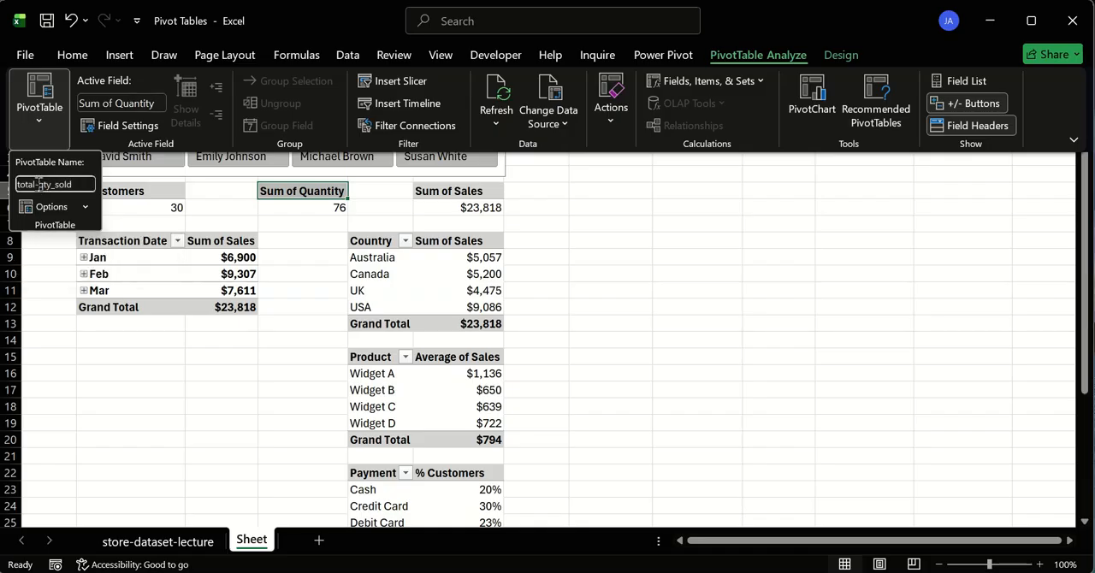
pyautogui.press('BackSpace')
pyautogui.write('_')
pyautogui.press('Return')
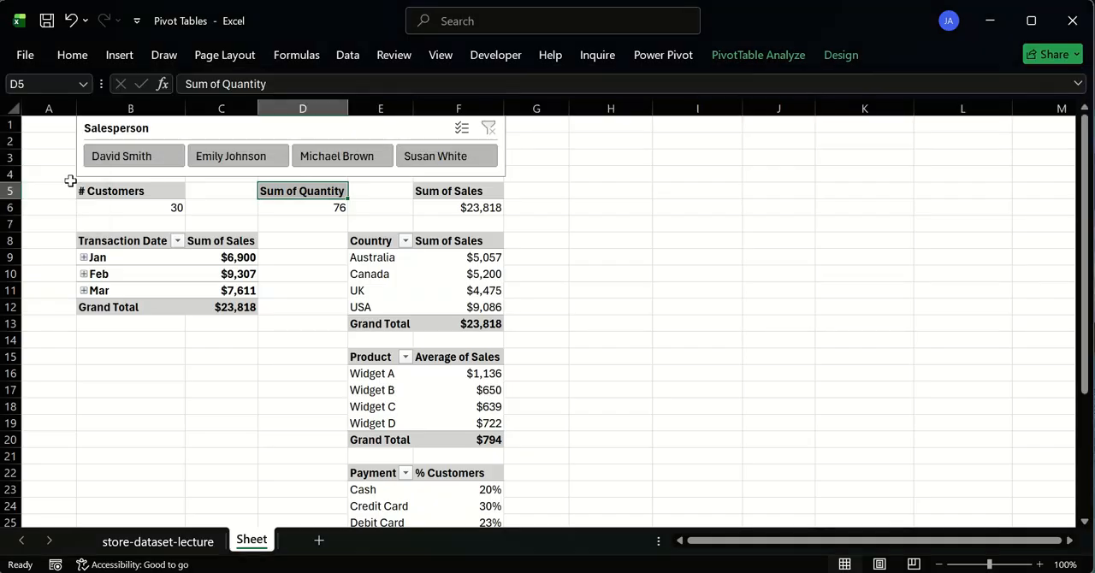
# - Replace the space in the Sum of Quantity pivot table's name with an underscore so that it reads total_qty_sold
pyautogui.click(758, 55)
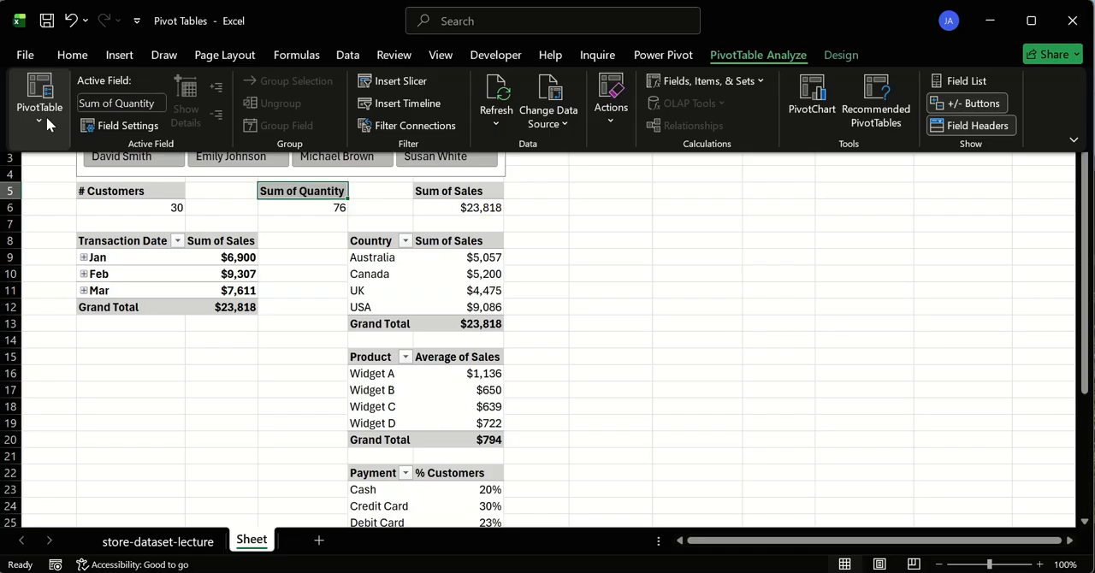
pyautogui.click(44, 115)
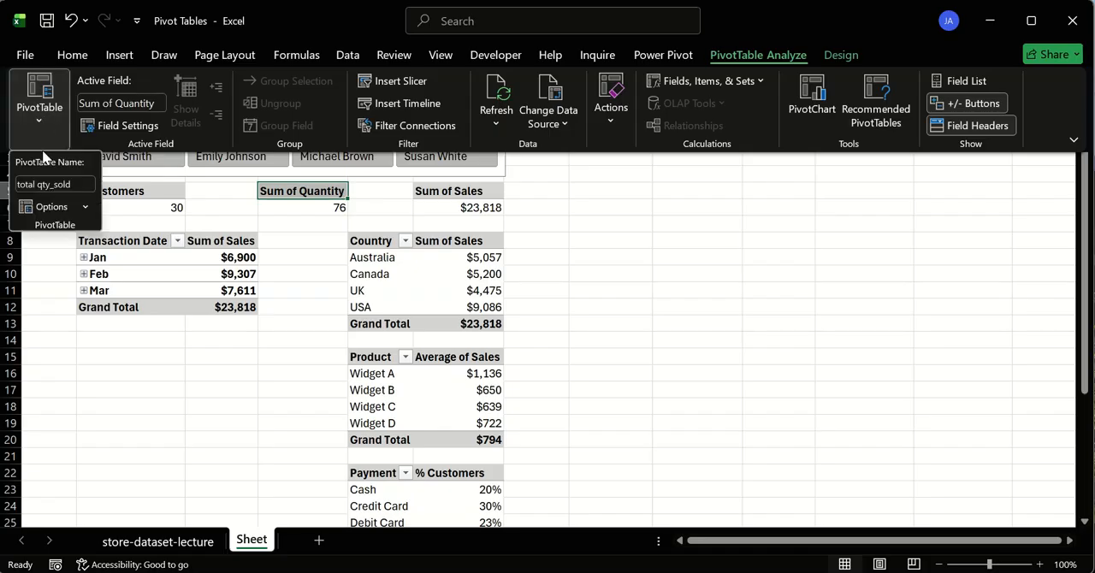
pyautogui.click(38, 187)
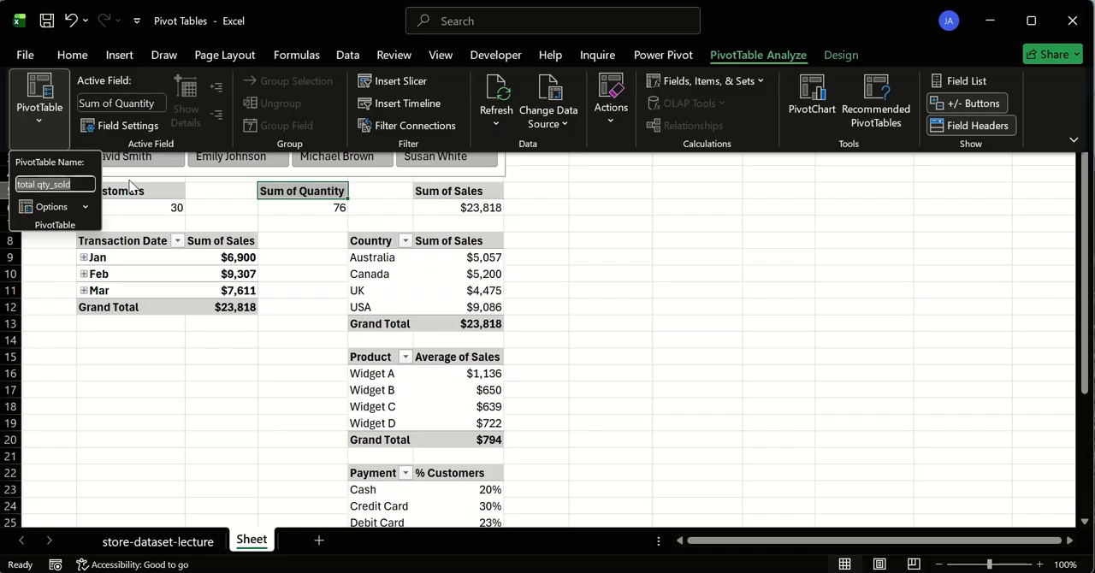
pyautogui.click(38, 186)
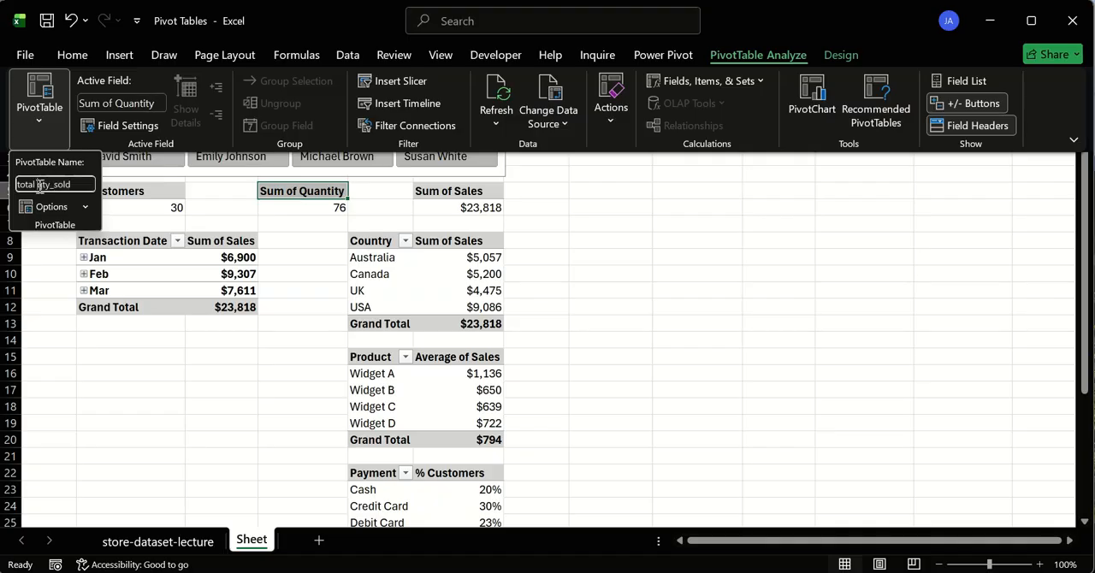
pyautogui.press('BackSpace')
pyautogui.write('_')
pyautogui.press('Return')
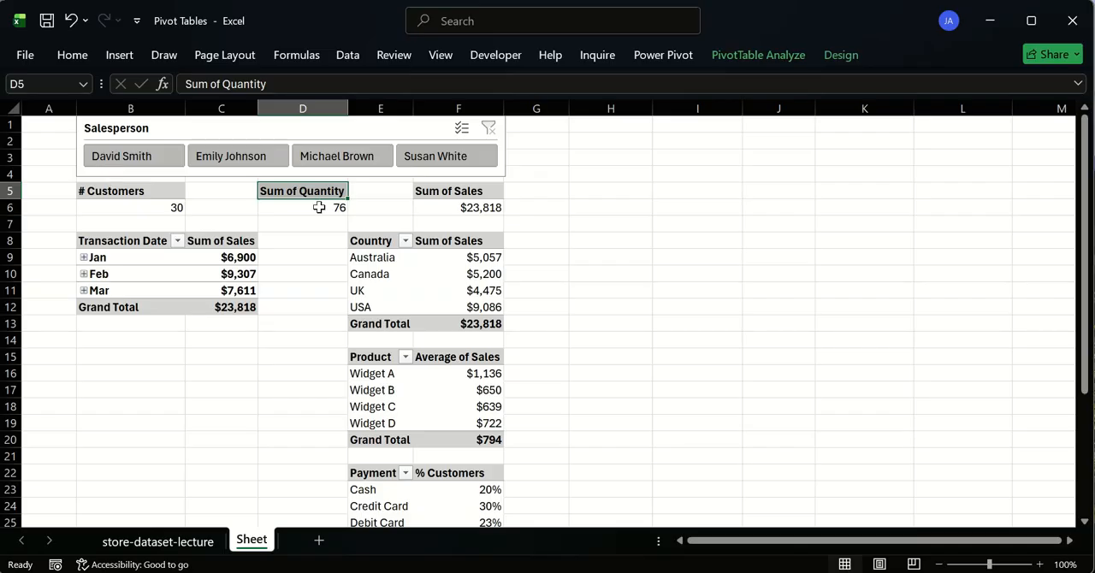
# - Rename the # Customers pivot table in B5 as "# csutomers"
pyautogui.click(170, 190)
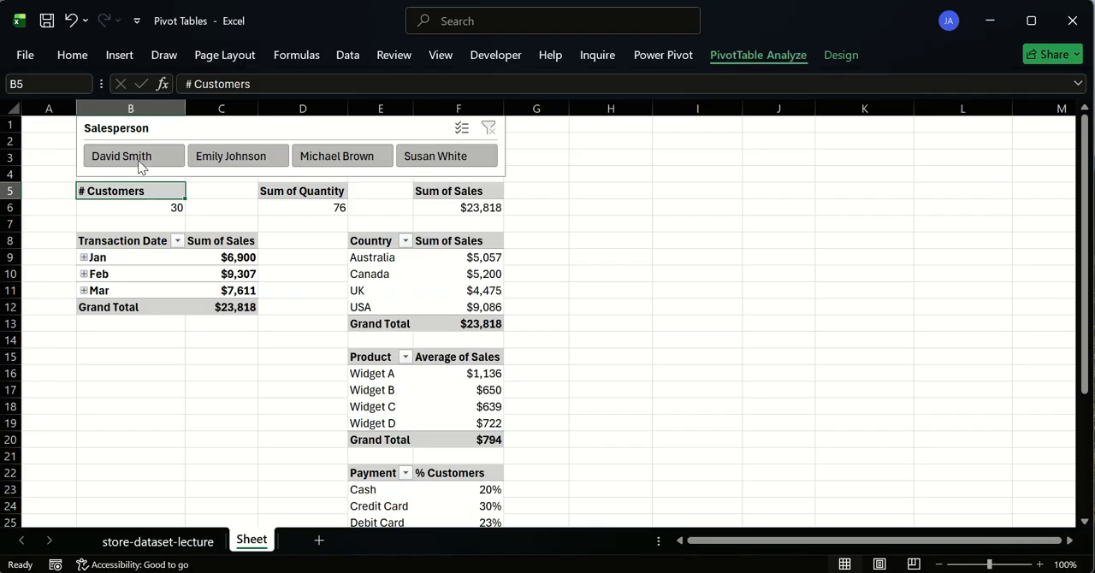
pyautogui.press('j')
pyautogui.press('t')
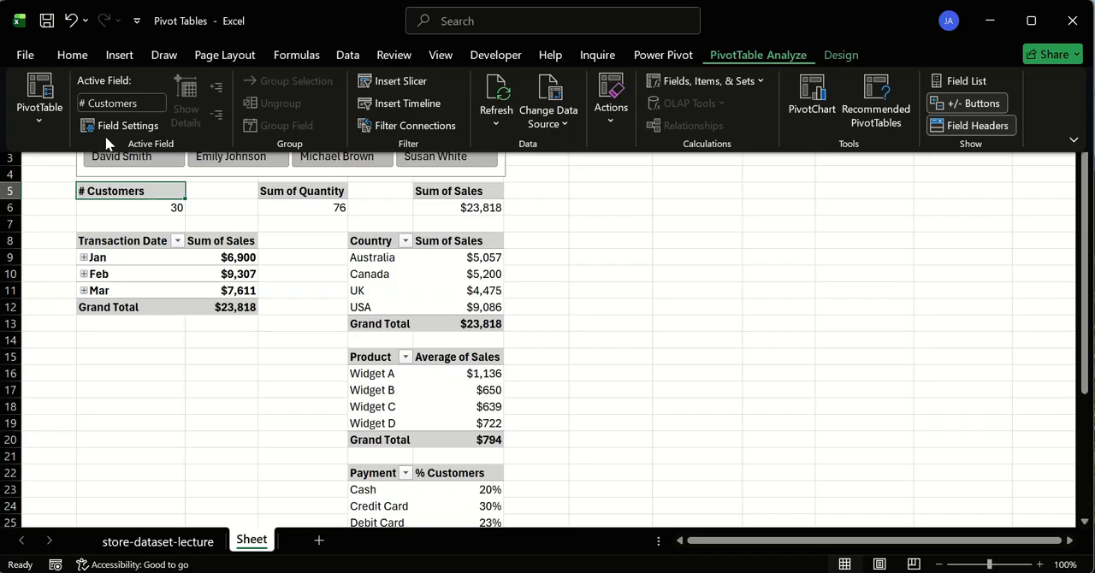
pyautogui.click(36, 120)
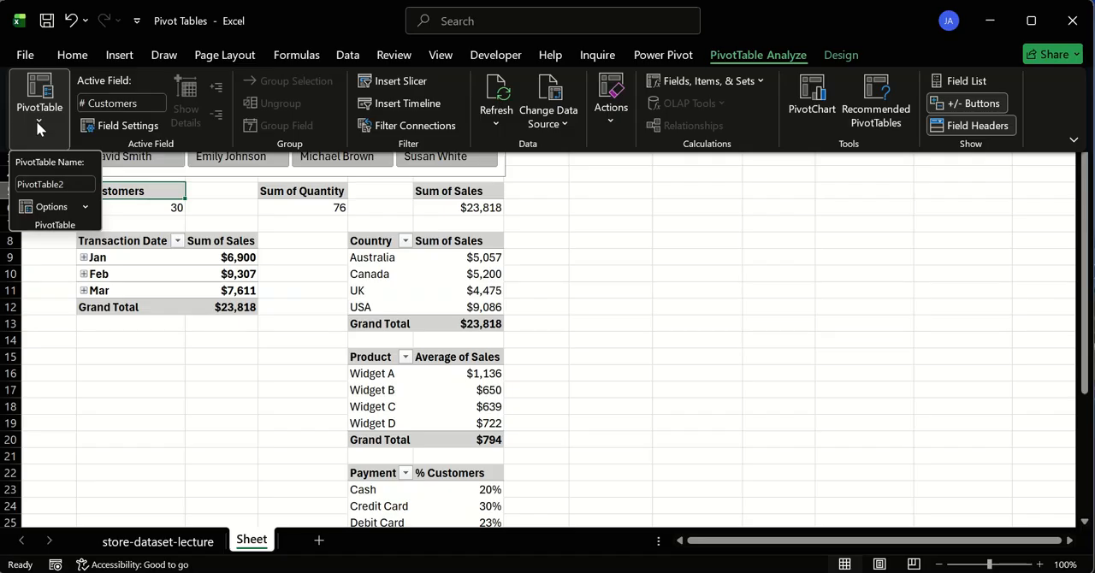
pyautogui.click(72, 183)
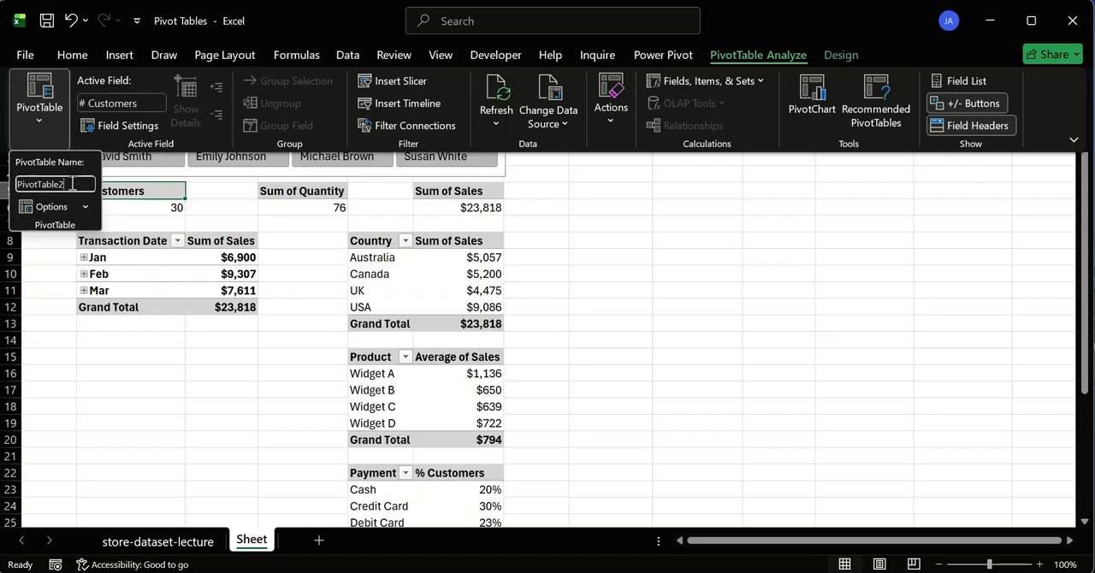
pyautogui.doubleClick(72, 183)
pyautogui.write('# customers')
pyautogui.press('Return')
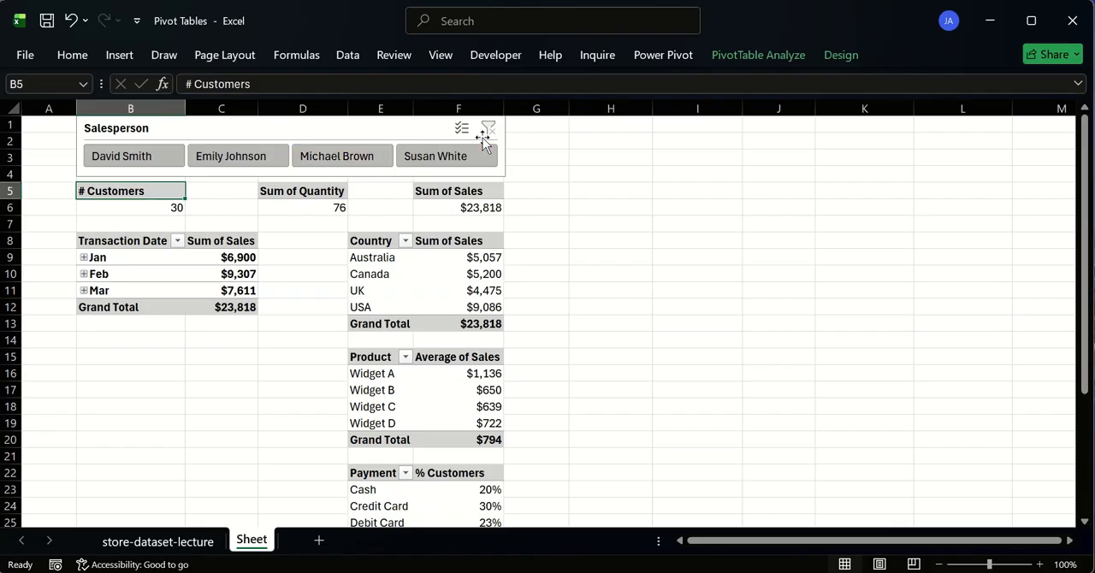
# - Connect the Salesperson slicer to the total_qty_sold, total_revenue and "# csutomers" pivot tables
pyautogui.rightClick(246, 139)
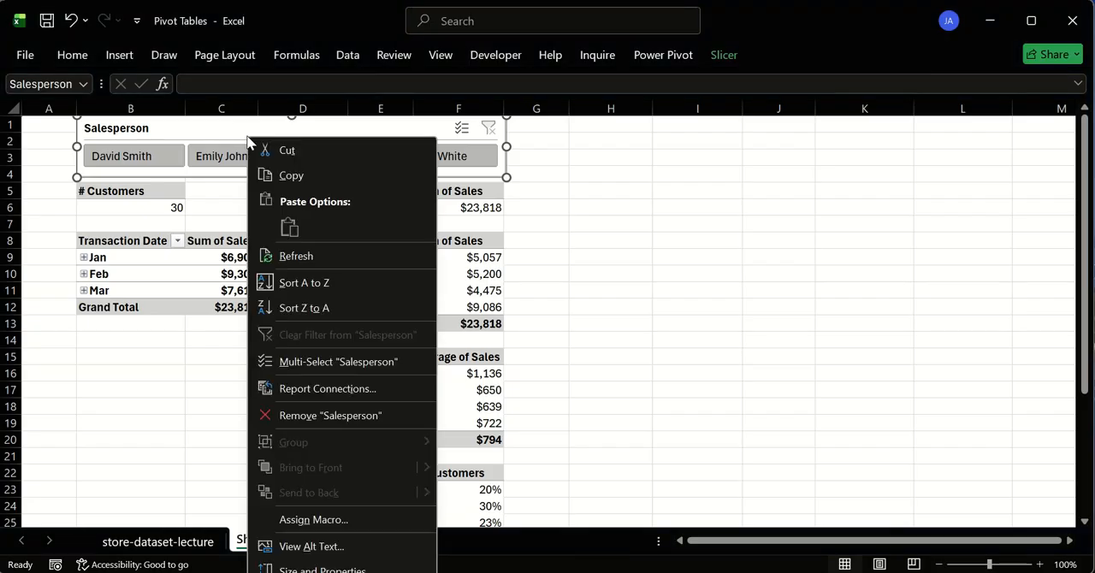
pyautogui.click(334, 389)
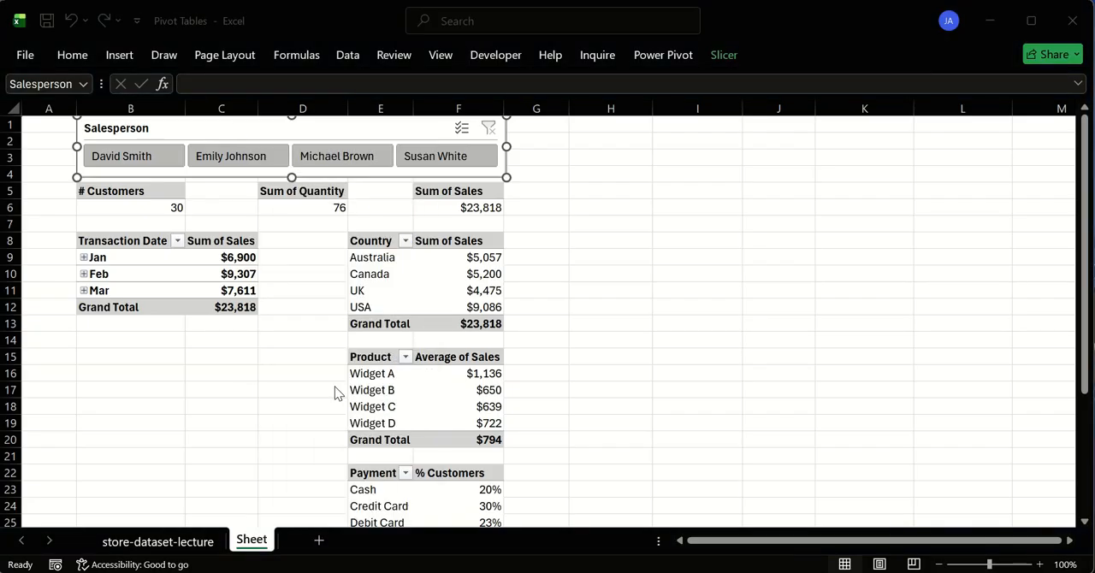
pyautogui.moveTo(283, 326); pyautogui.dragTo(272, 155)
pyautogui.click(194, 357)
pyautogui.click(194, 382)
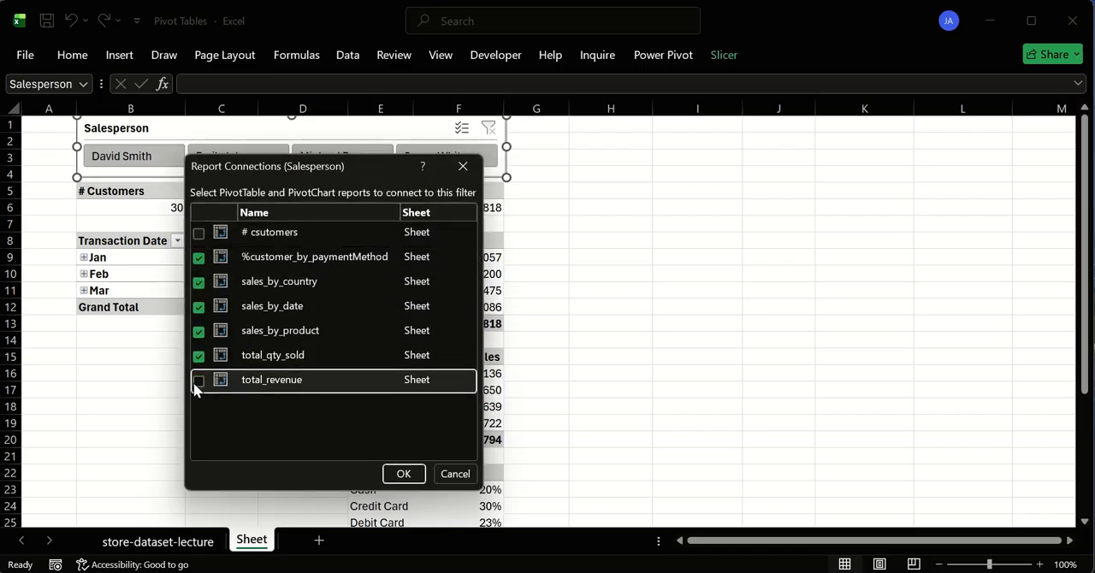
pyautogui.click(193, 230)
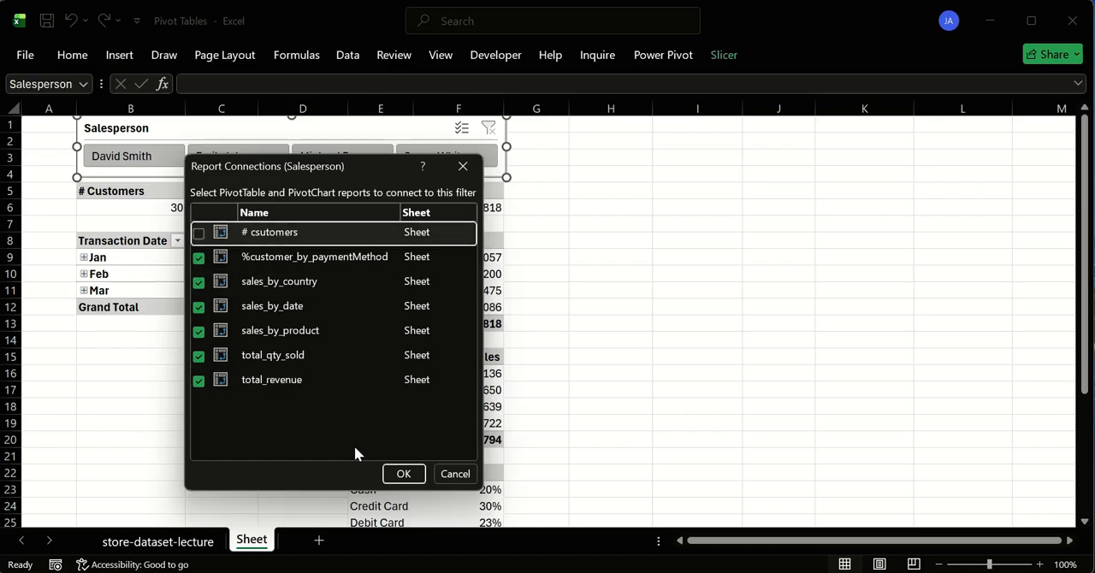
pyautogui.click(198, 234)
pyautogui.click(403, 474)
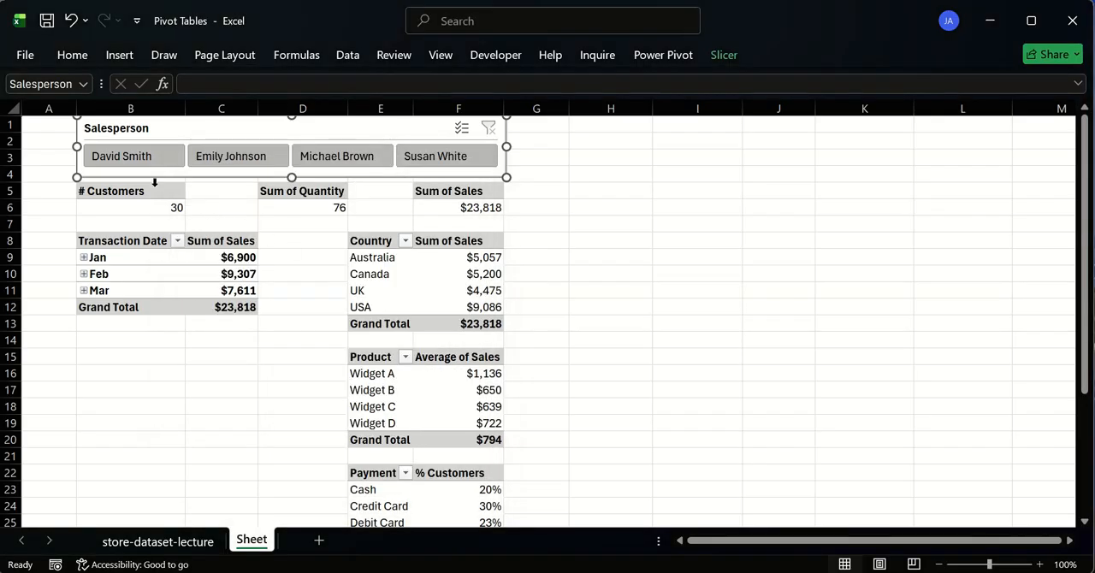
# - Check the three summary pivots by filtering the slicer for the first, second and fourth salespeople, and clear the filter
pyautogui.click(153, 158)
pyautogui.click(139, 208)
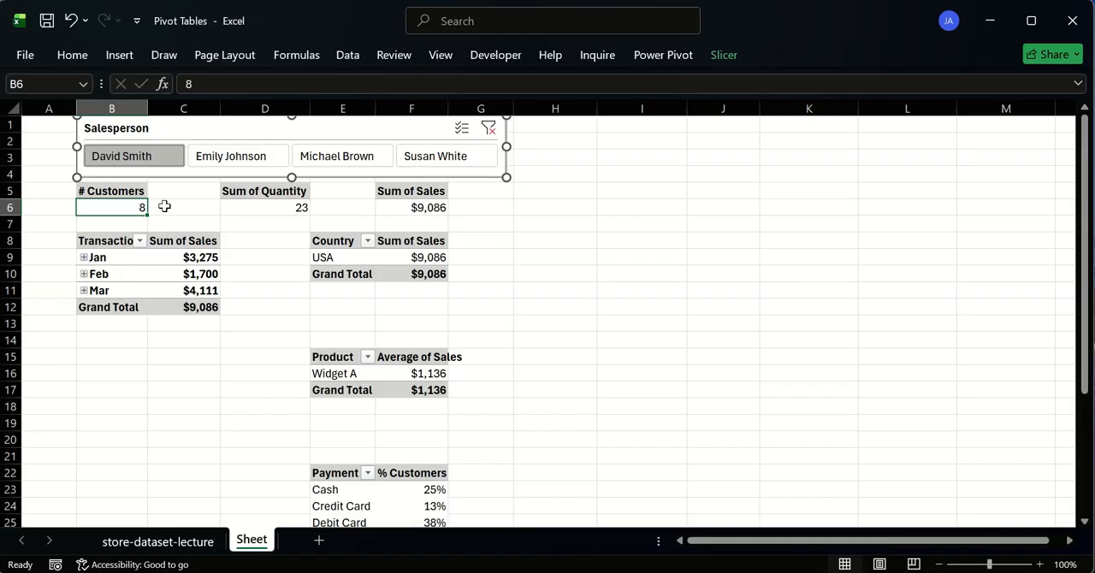
pyautogui.click(301, 207)
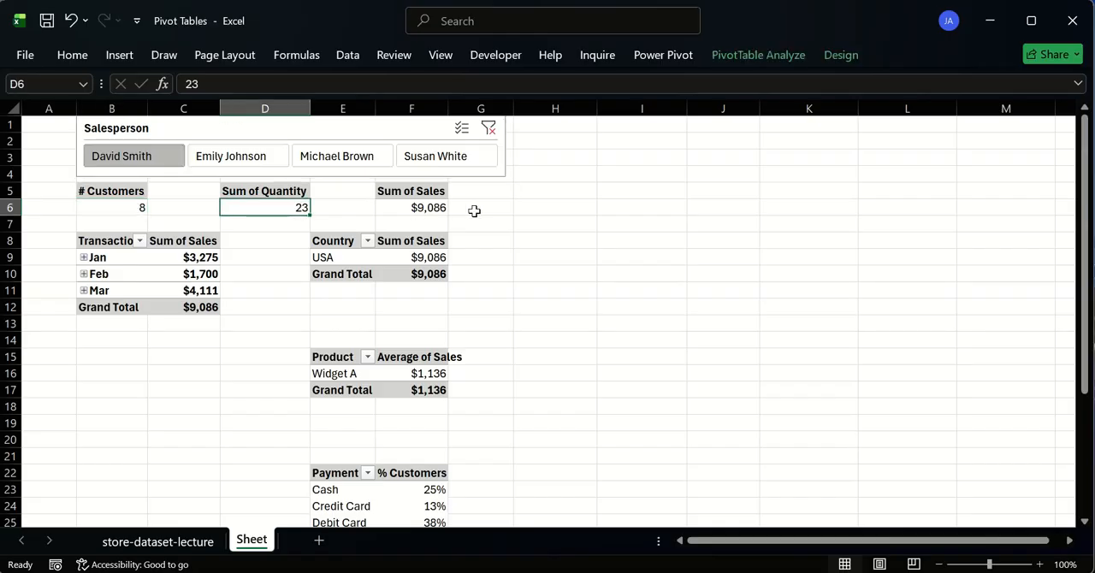
pyautogui.click(409, 207)
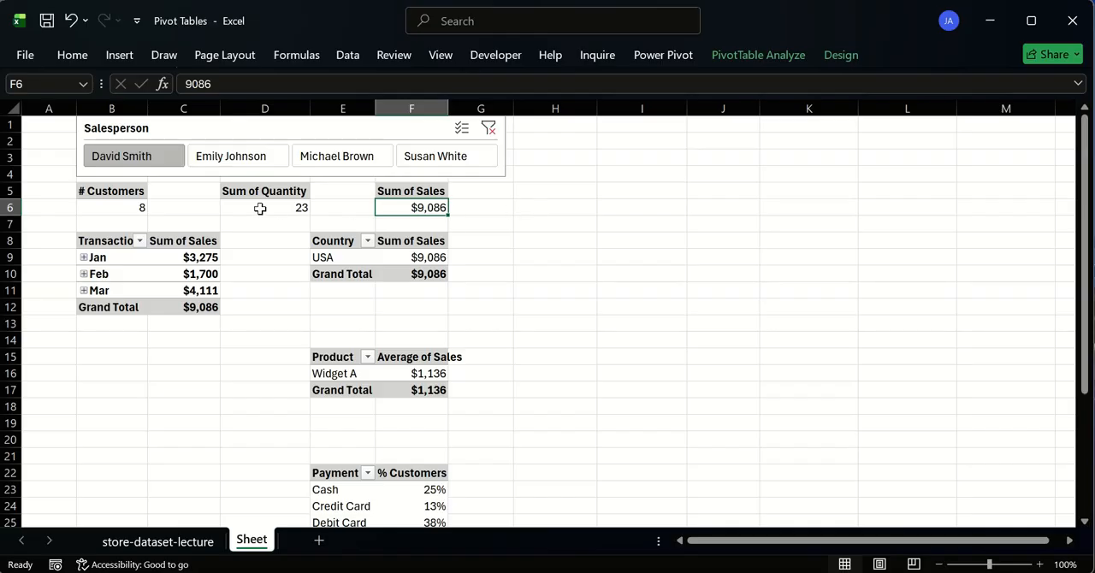
pyautogui.click(248, 159)
pyautogui.click(452, 156)
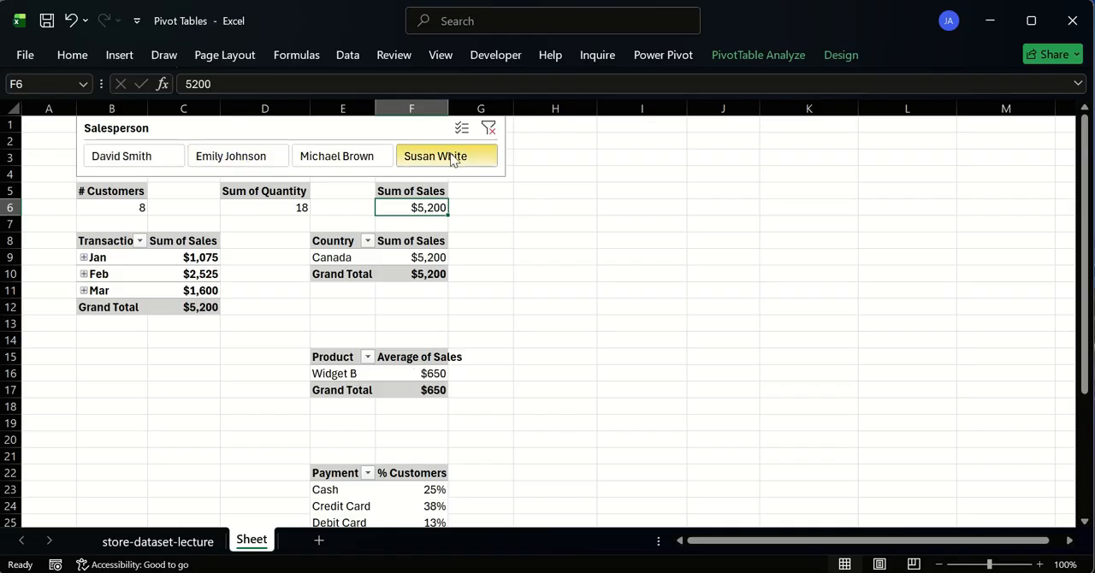
pyautogui.click(489, 128)
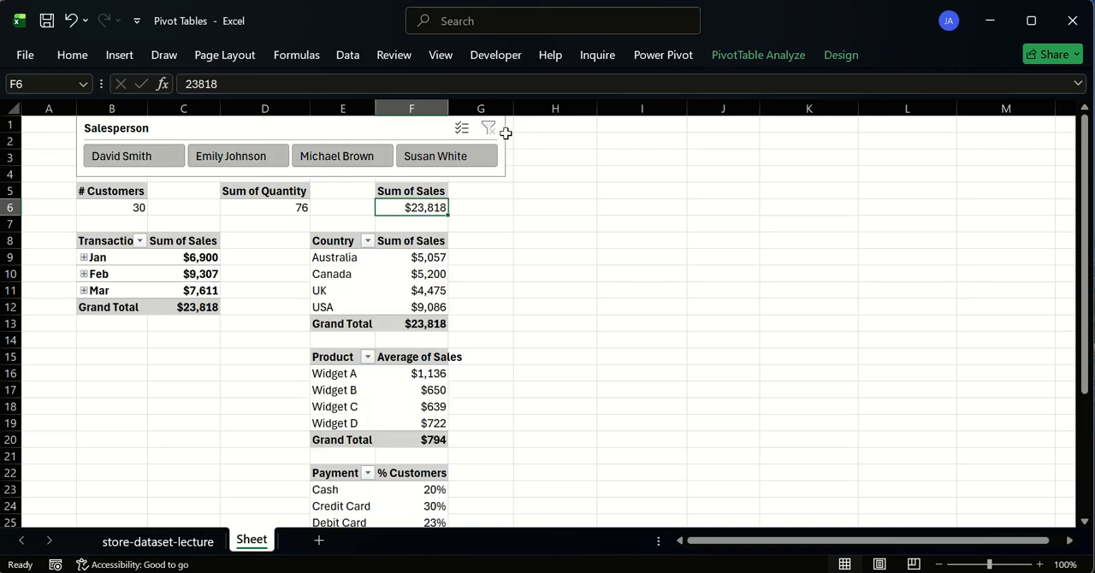
# - Narrow the Salesperson slicer so that it ends at the outer edge of column F
pyautogui.click(501, 142)
pyautogui.moveTo(508, 146); pyautogui.dragTo(449, 147)
pyautogui.click(557, 187)
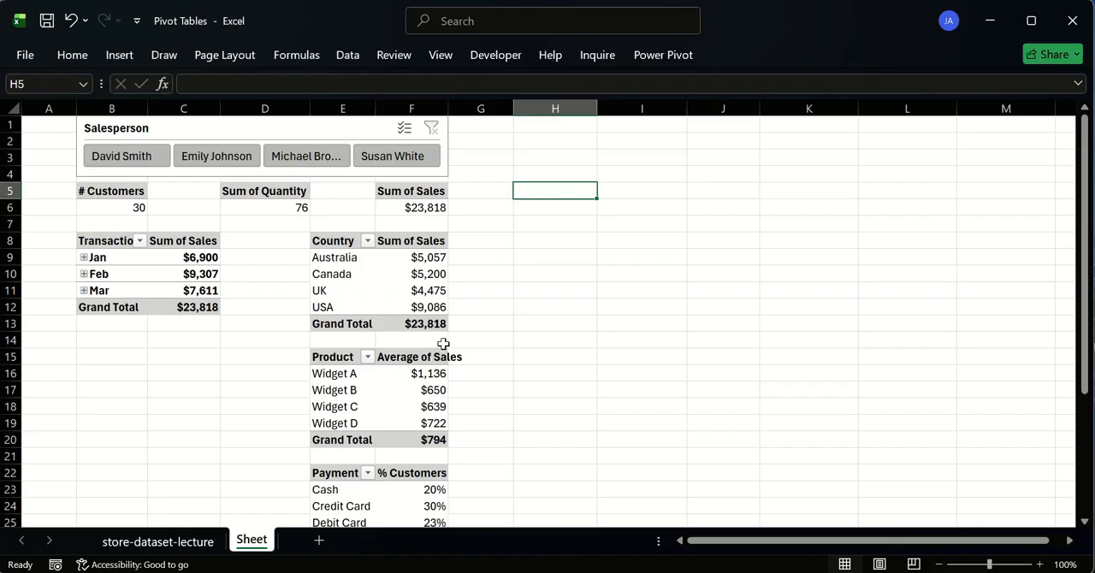
# - Filter the pivot tables by the third salesperson in the slicer, and clear the filter
pyautogui.click(267, 159)
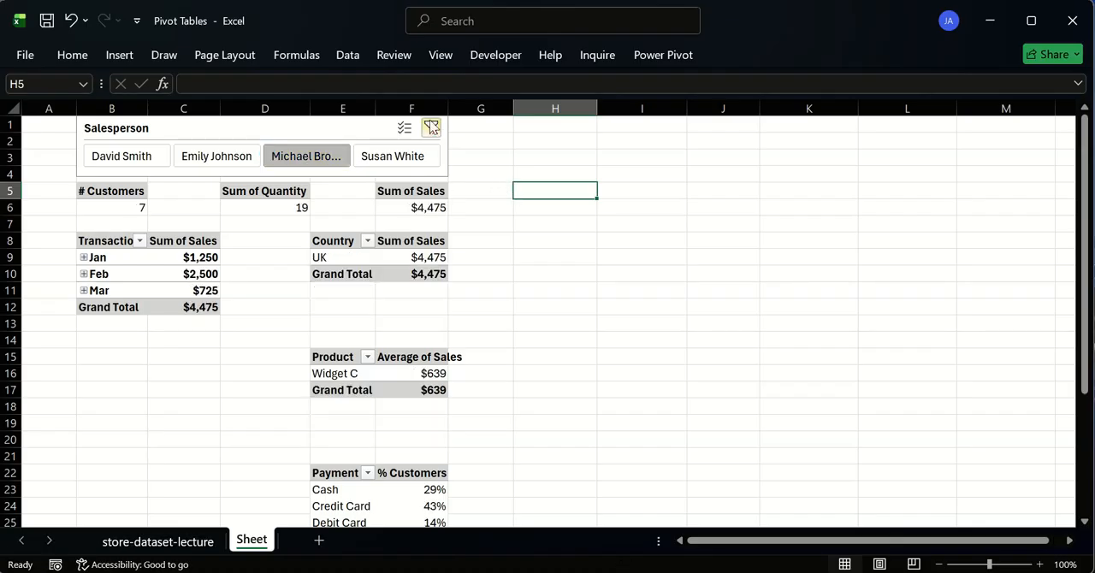
pyautogui.click(432, 128)
# - Show the field list of the Sum of Sales summary pivot table in F5 and check its fields
pyautogui.click(427, 207)
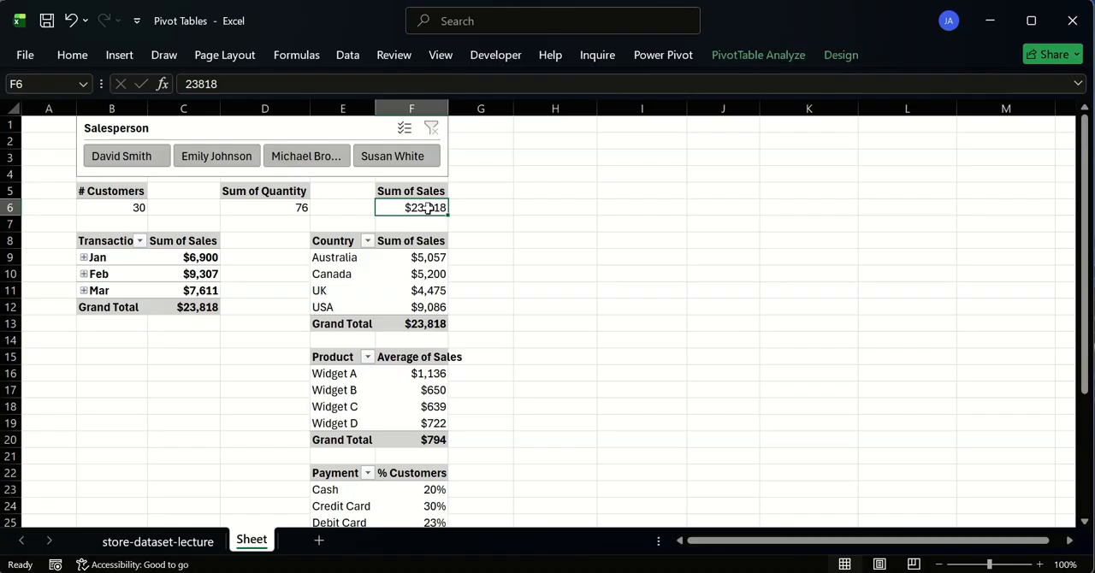
pyautogui.click(432, 190)
pyautogui.rightClick(432, 191)
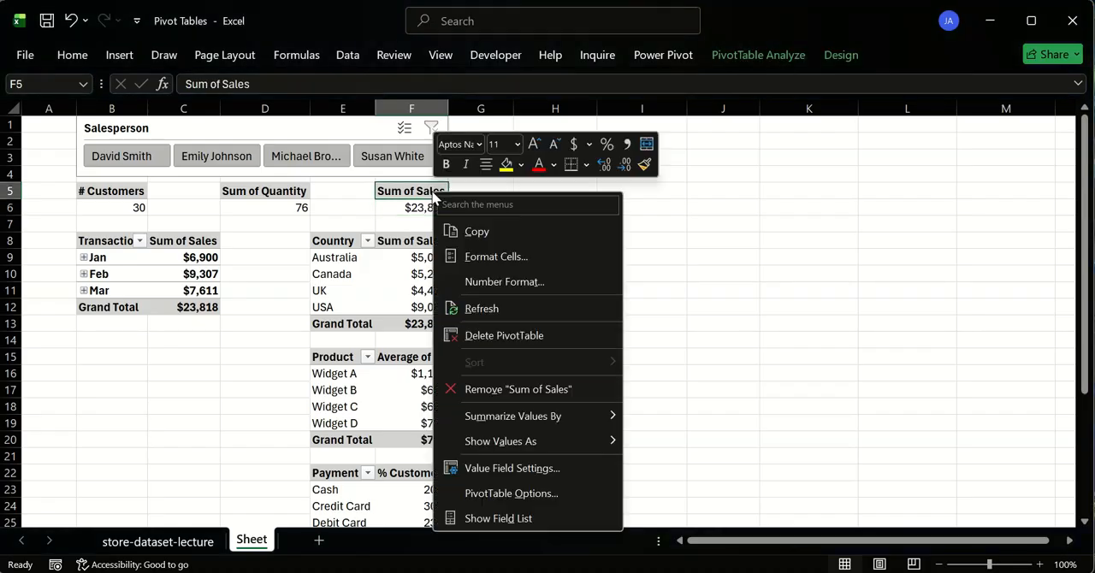
pyautogui.click(509, 516)
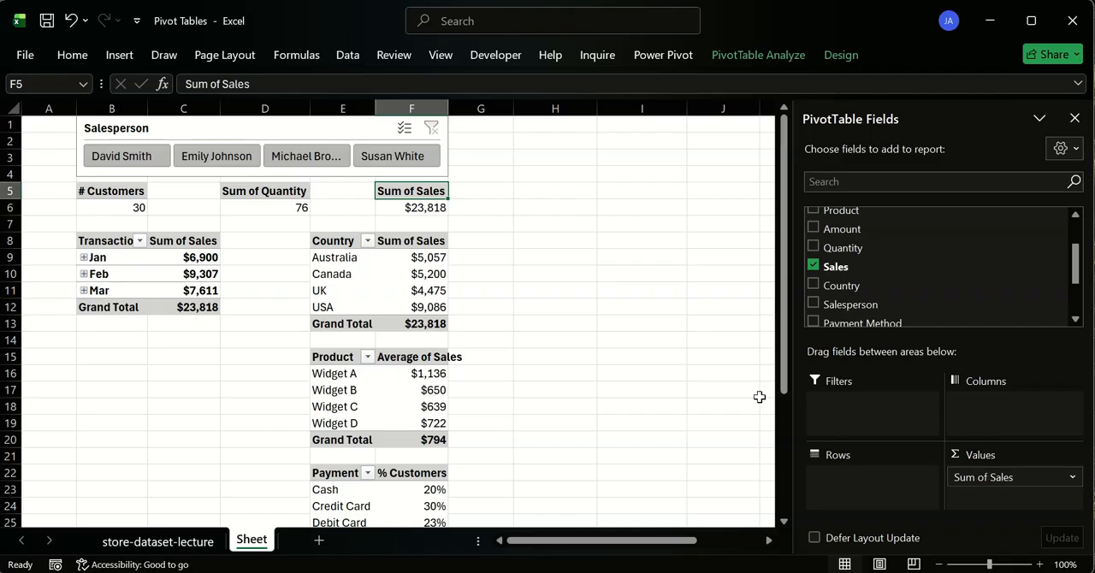
pyautogui.click(551, 276)
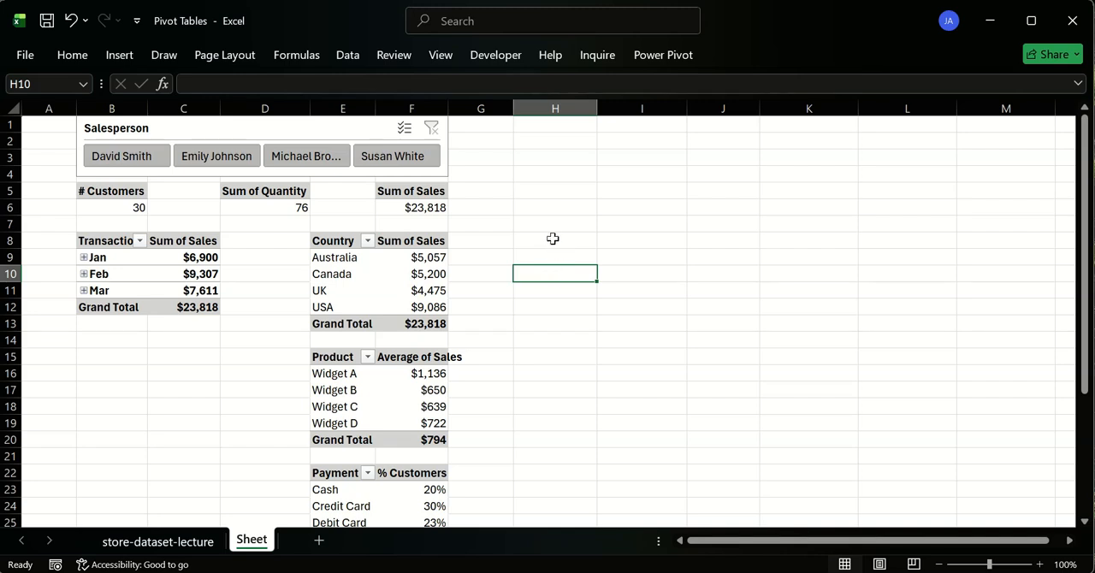
pyautogui.click(551, 236)
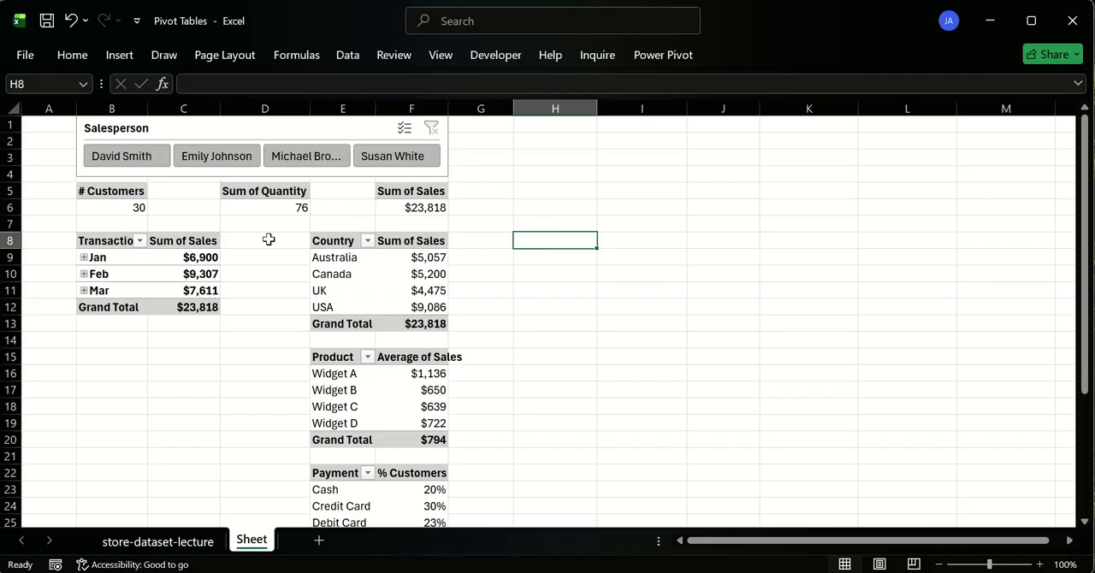
pyautogui.moveTo(205, 271)
pyautogui.moveTo(98, 341); pyautogui.dragTo(193, 458)
pyautogui.click(538, 273)
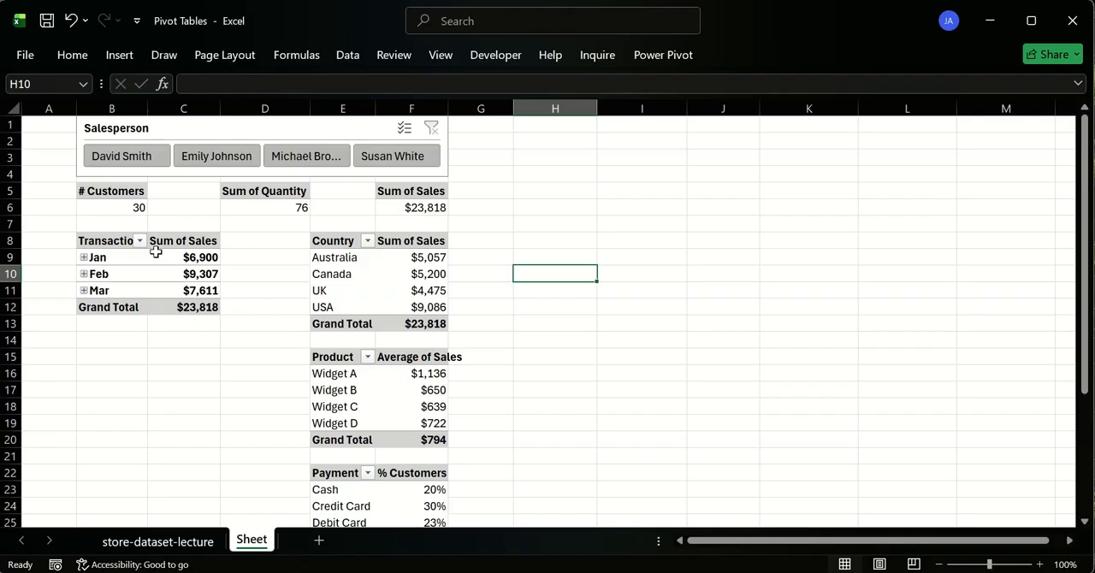
pyautogui.moveTo(117, 342); pyautogui.dragTo(175, 376)
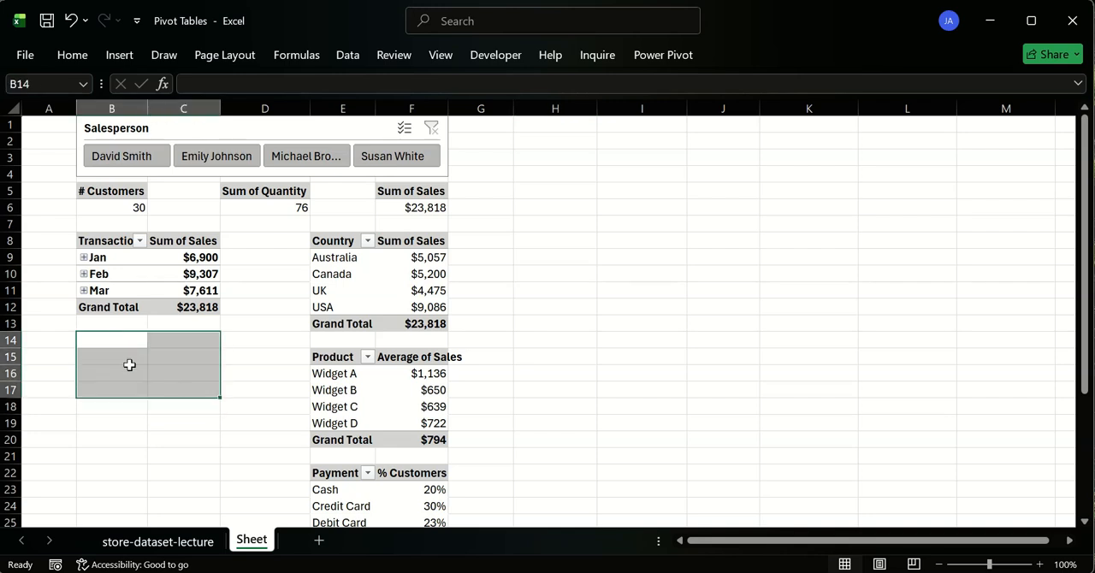
pyautogui.click(108, 342)
pyautogui.moveTo(107, 348); pyautogui.dragTo(146, 340)
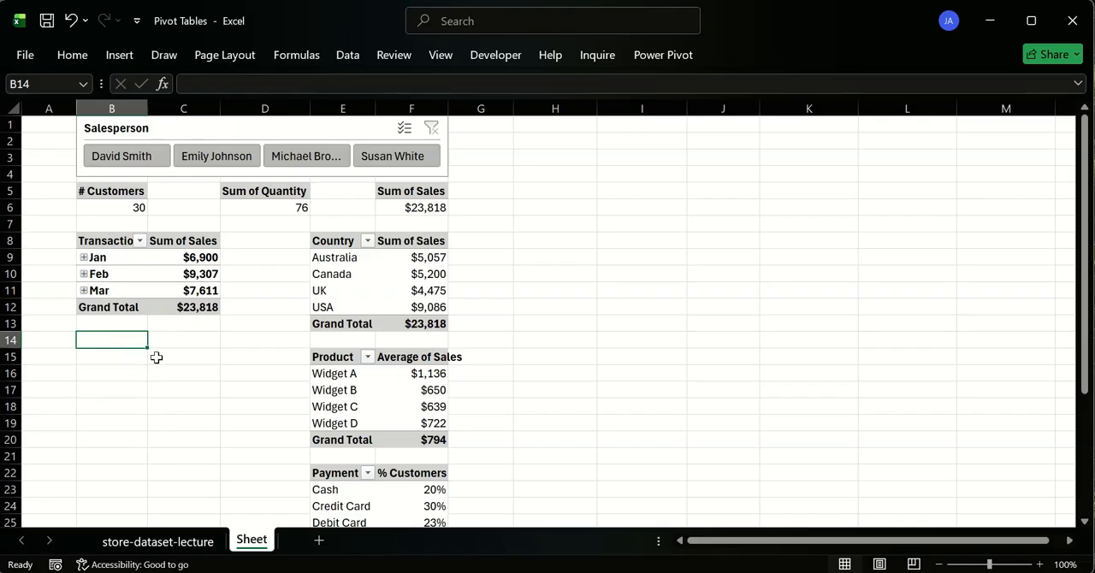
pyautogui.keyDown('shift'); pyautogui.click(192, 439); pyautogui.keyUp('shift')
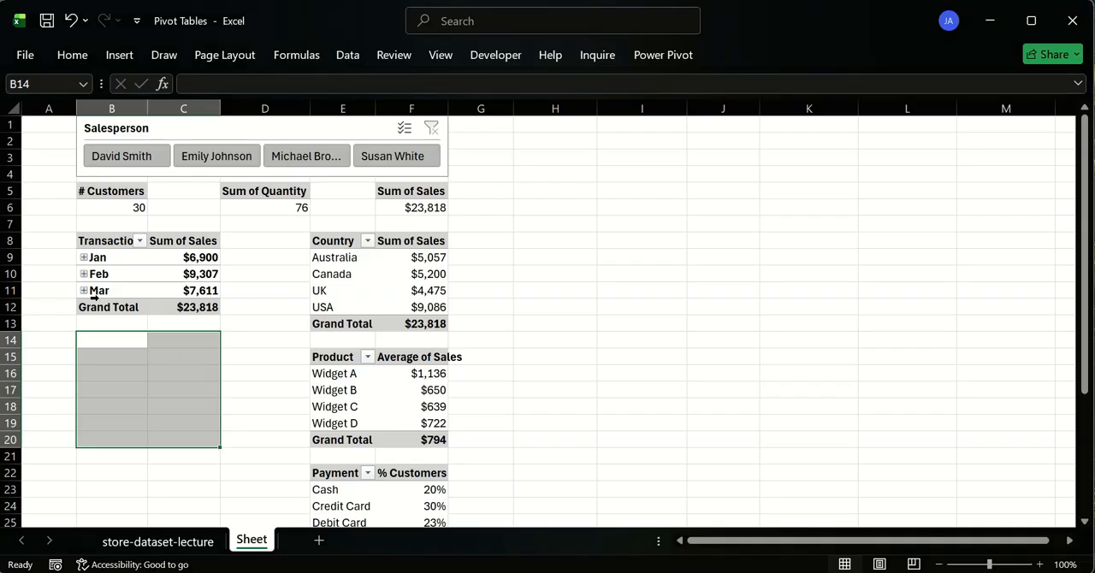
# - Expand and collapse January in the Transaction Date pivot table, and autofit the width of column F
pyautogui.click(83, 257)
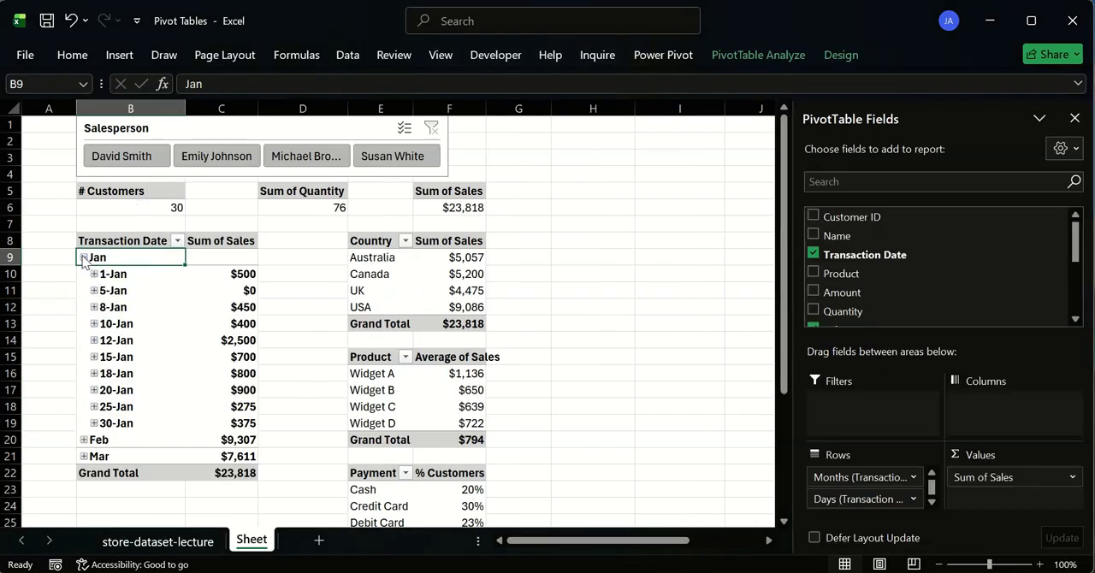
pyautogui.click(83, 258)
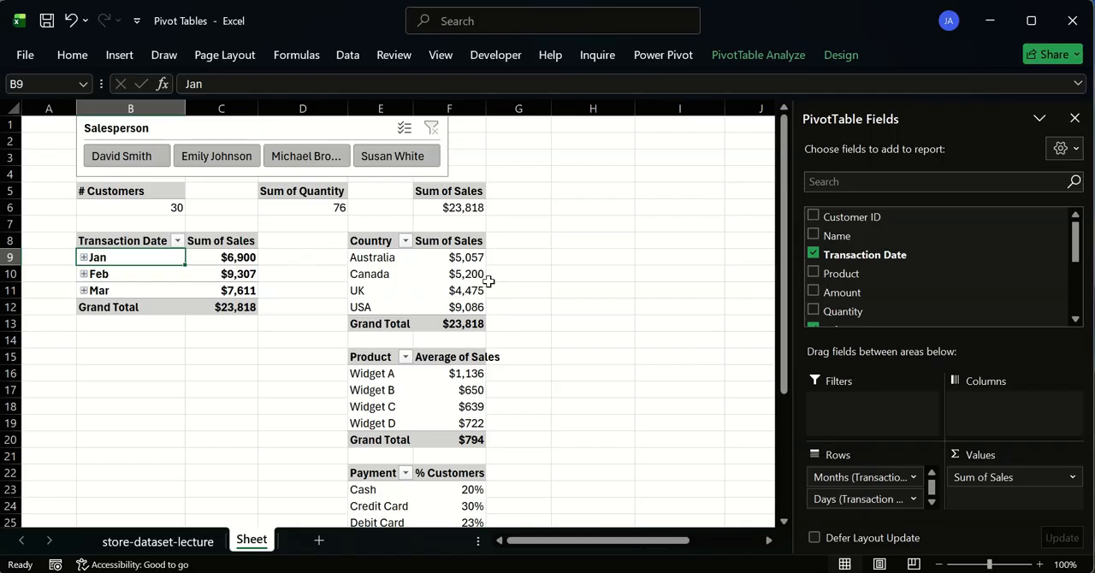
pyautogui.doubleClick(486, 105)
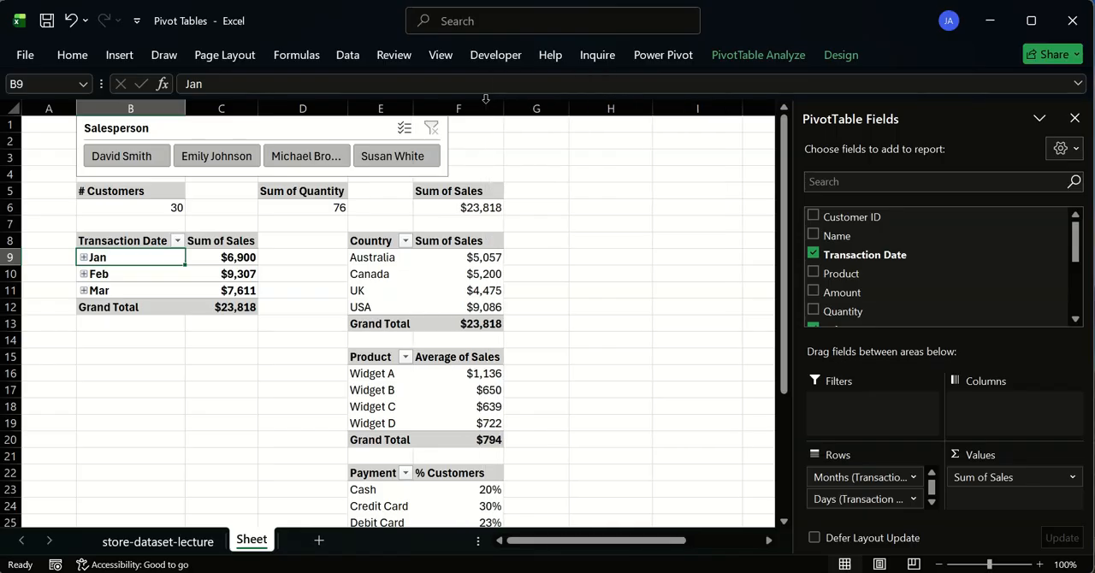
# - Widen the Salesperson slicer so that it spans columns B to F above the pivot tables
pyautogui.click(448, 143)
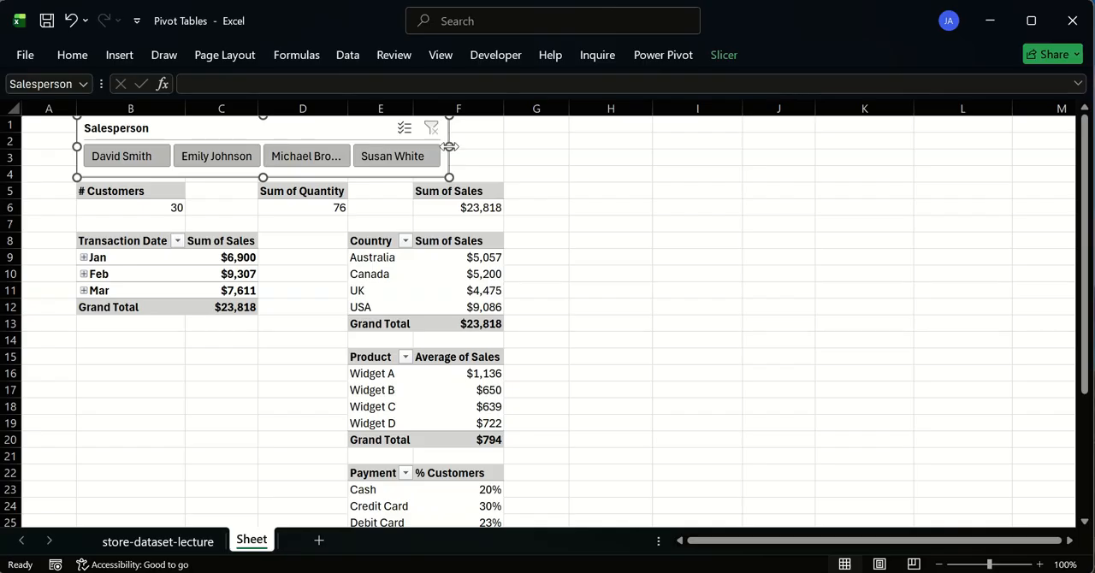
pyautogui.moveTo(487, 148); pyautogui.dragTo(505, 146)
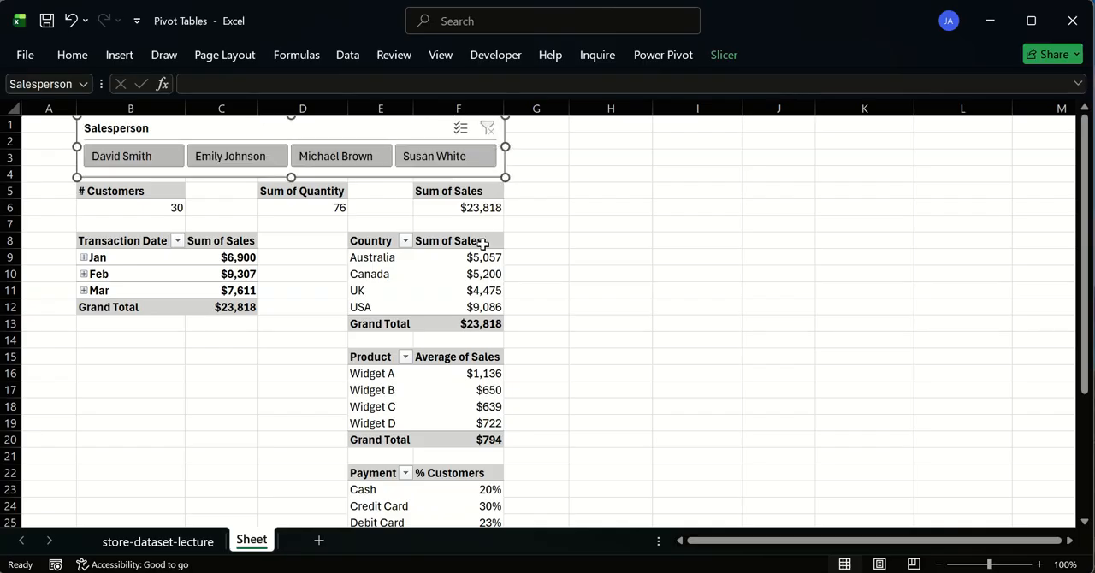
pyautogui.click(571, 288)
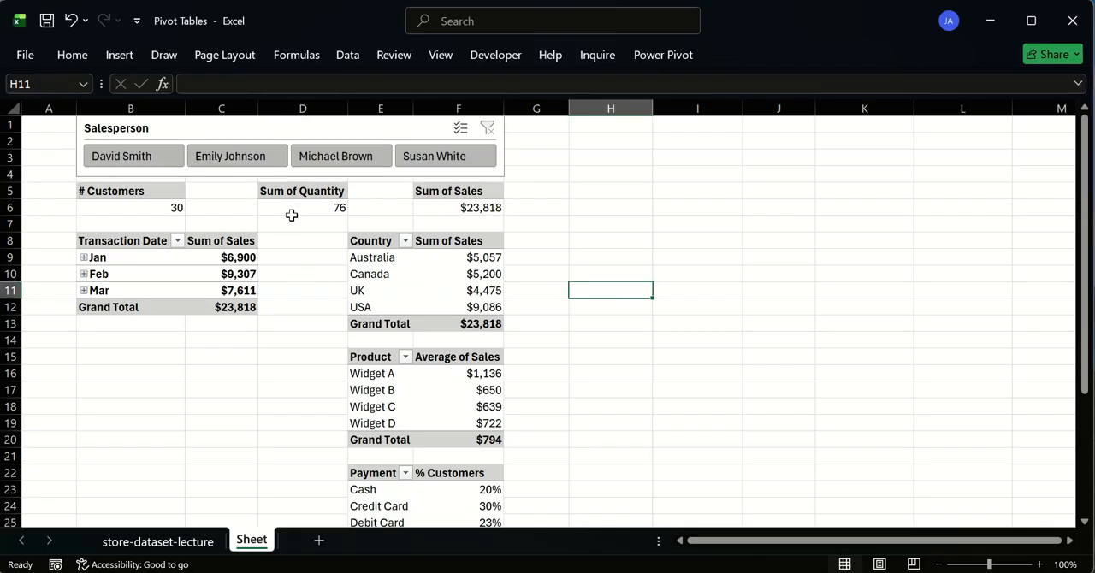